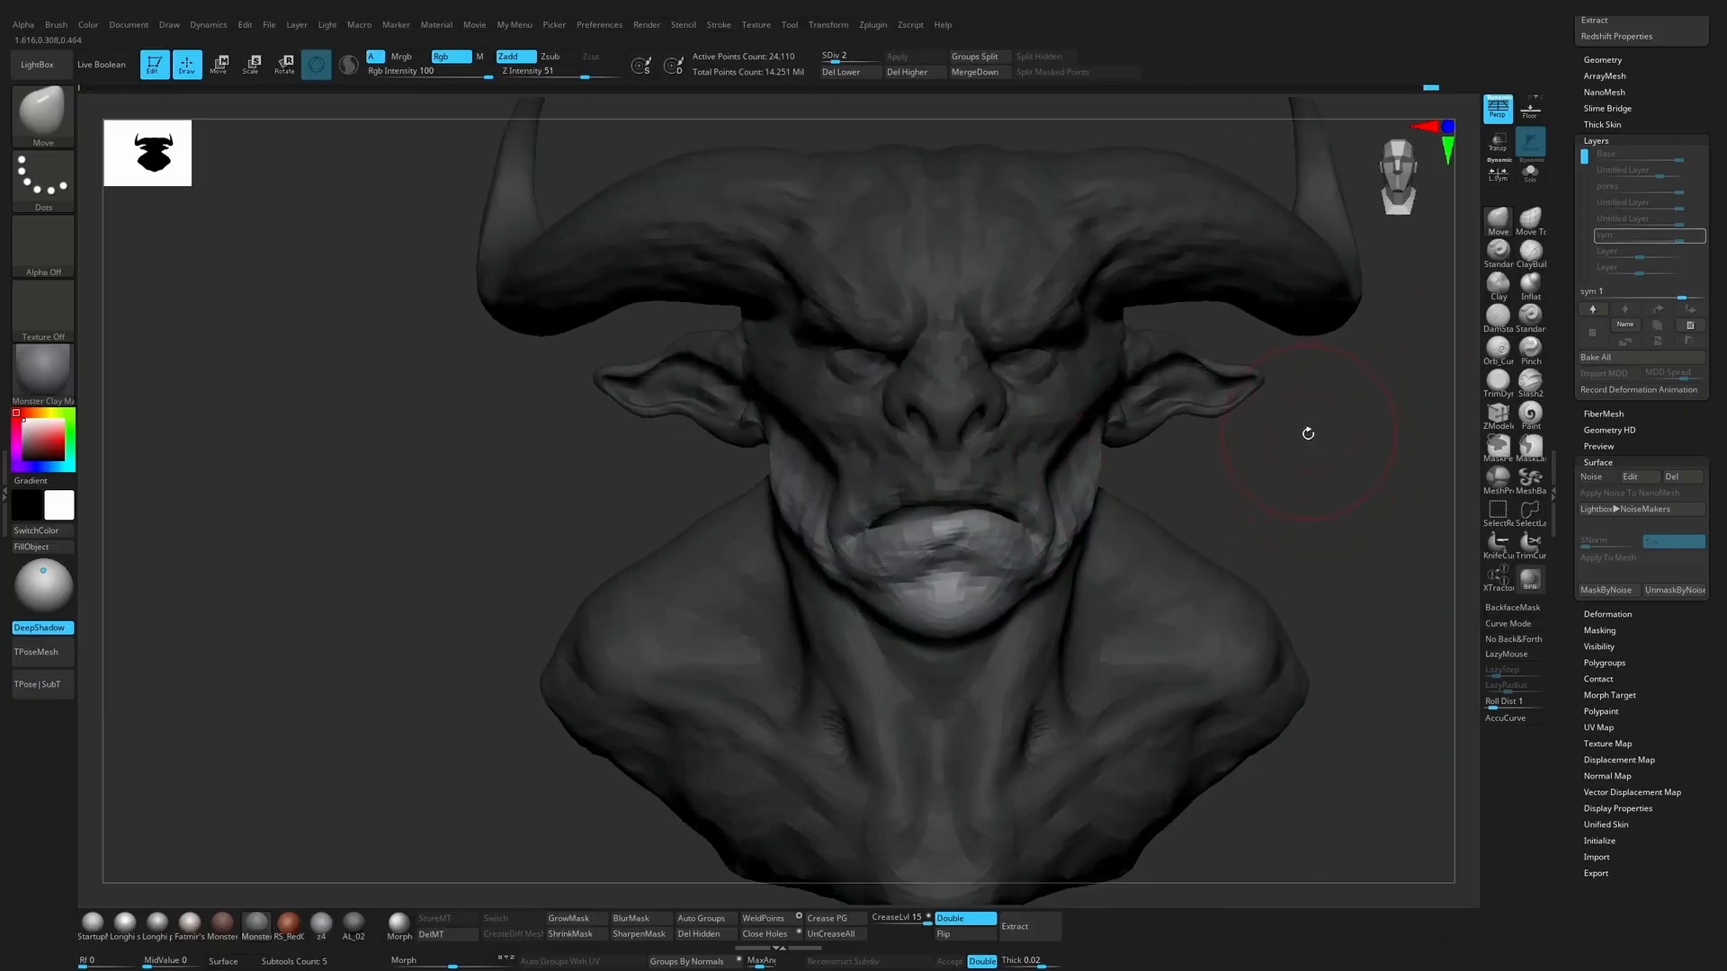
# Step: Shift the masked-out mouth area with the Move Topological brush, pulling the lower lip off-centre from front and top views
pyautogui.click(1530, 218)
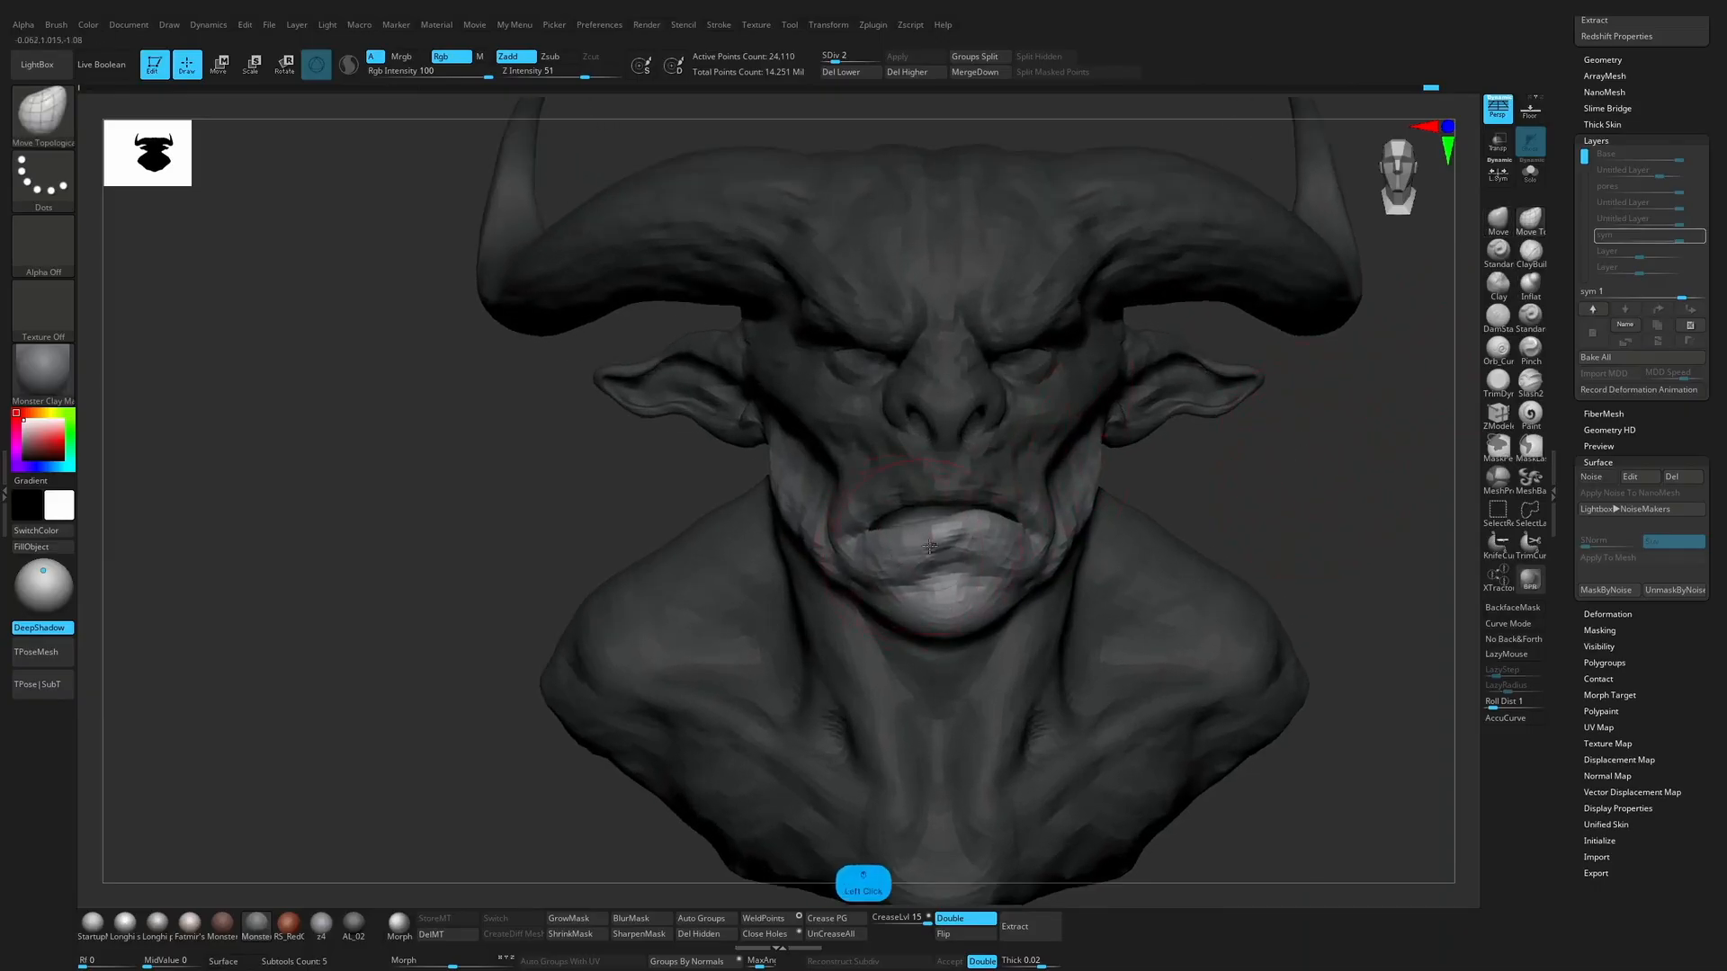
pyautogui.moveTo(1305, 504); pyautogui.dragTo(940, 590)
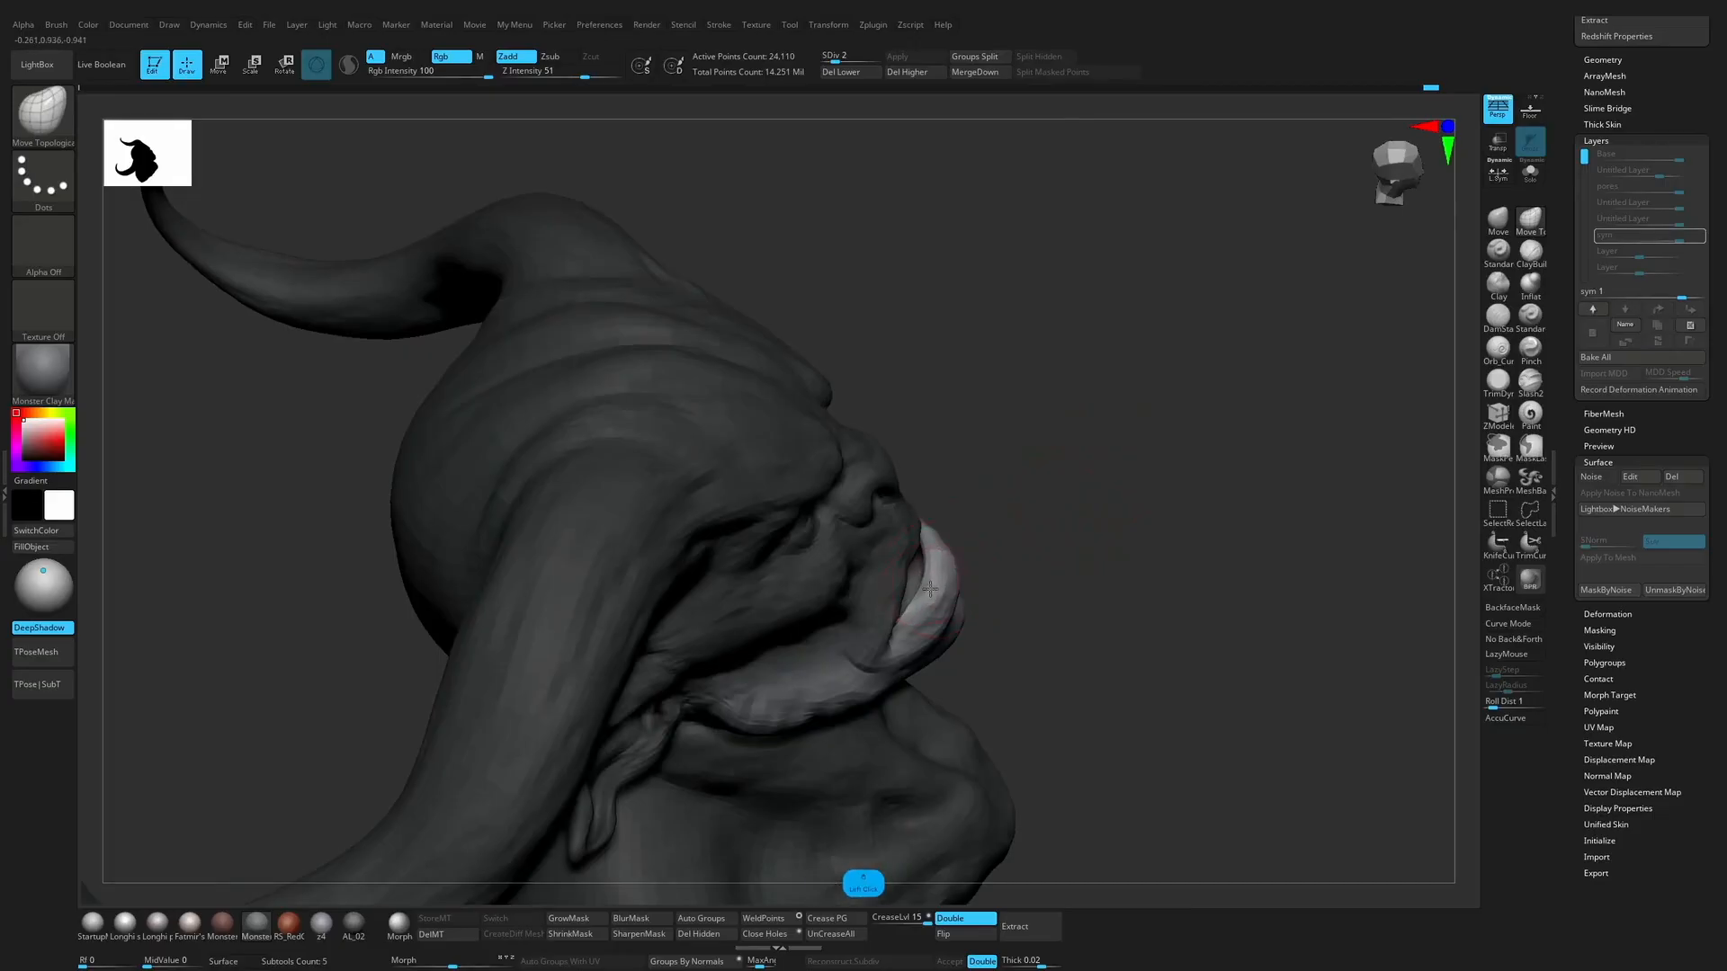
pyautogui.moveTo(1044, 515); pyautogui.dragTo(950, 614)
pyautogui.keyDown('shift'); pyautogui.moveTo(1025, 546); pyautogui.dragTo(998, 567); pyautogui.keyUp('shift')
# Step: Go up to subdivision level 3, clear the mask, and nudge the upper lip and nose area asymmetrically
pyautogui.press('d')
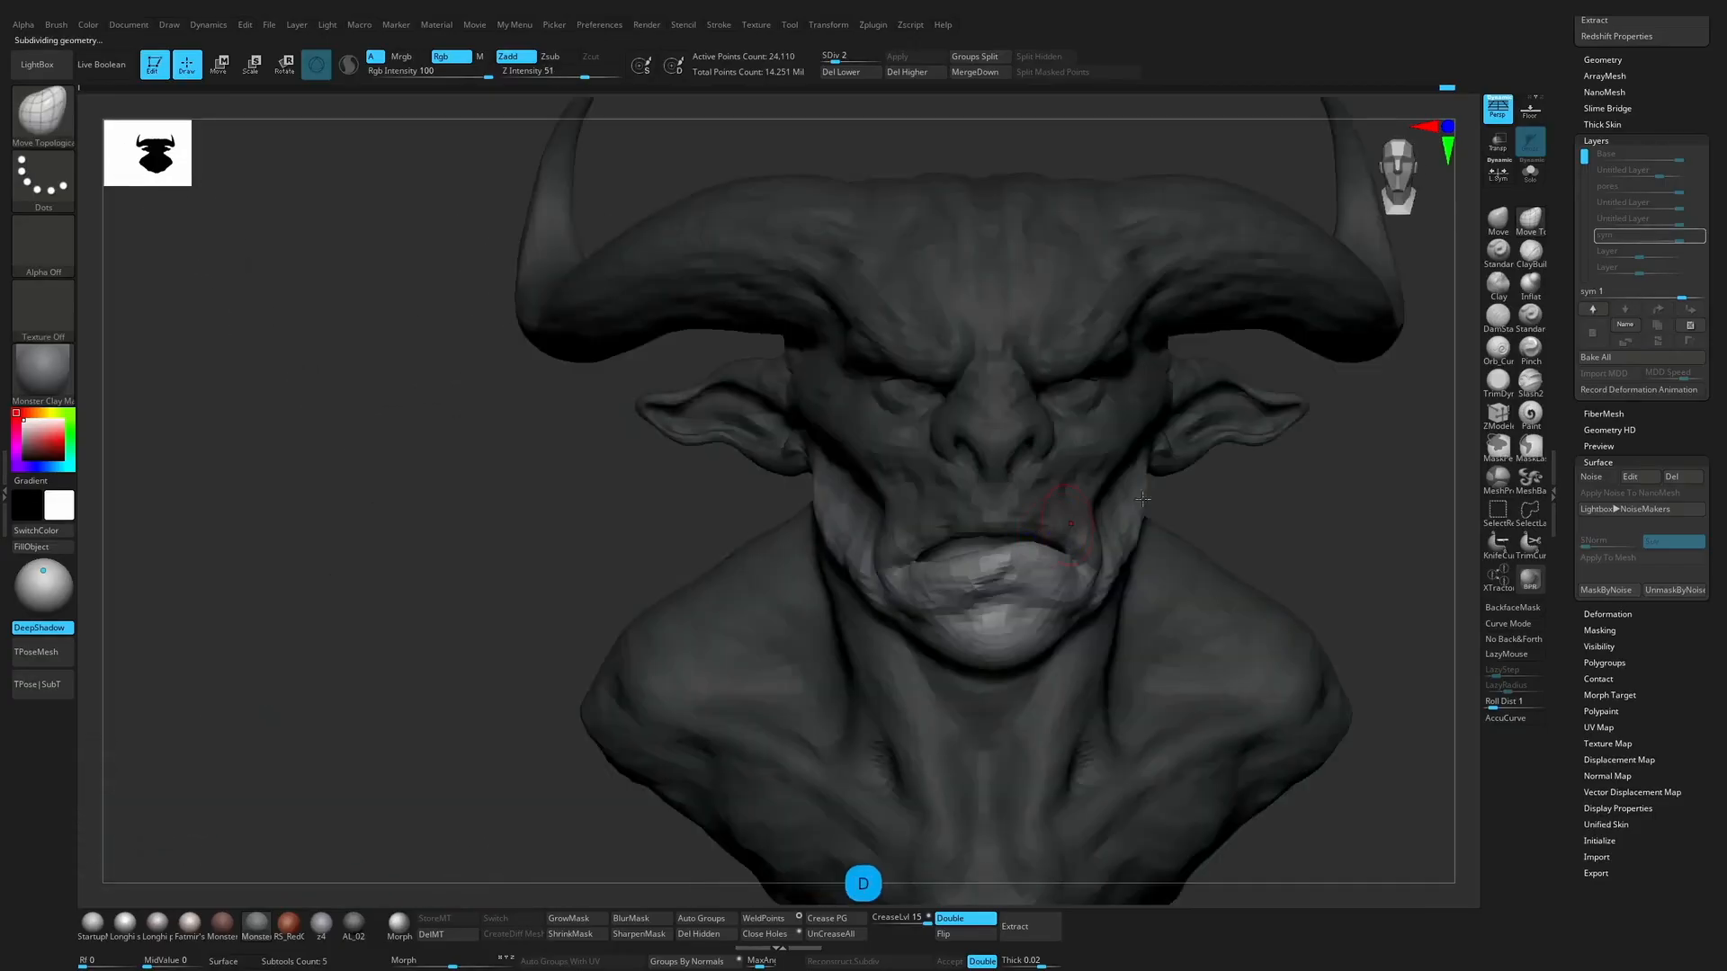
pyautogui.keyDown('ctrl'); pyautogui.moveTo(531, 683); pyautogui.dragTo(567, 720); pyautogui.keyUp('ctrl')
pyautogui.moveTo(950, 542)
pyautogui.mouseDown()
pyautogui.moveTo(973, 511)
pyautogui.moveTo(1018, 533)
pyautogui.mouseUp()
pyautogui.hotkey('ctrl', 'z')
pyautogui.moveTo(961, 447)
pyautogui.mouseDown()
pyautogui.moveTo(1005, 464)
pyautogui.moveTo(1019, 427)
pyautogui.mouseUp()
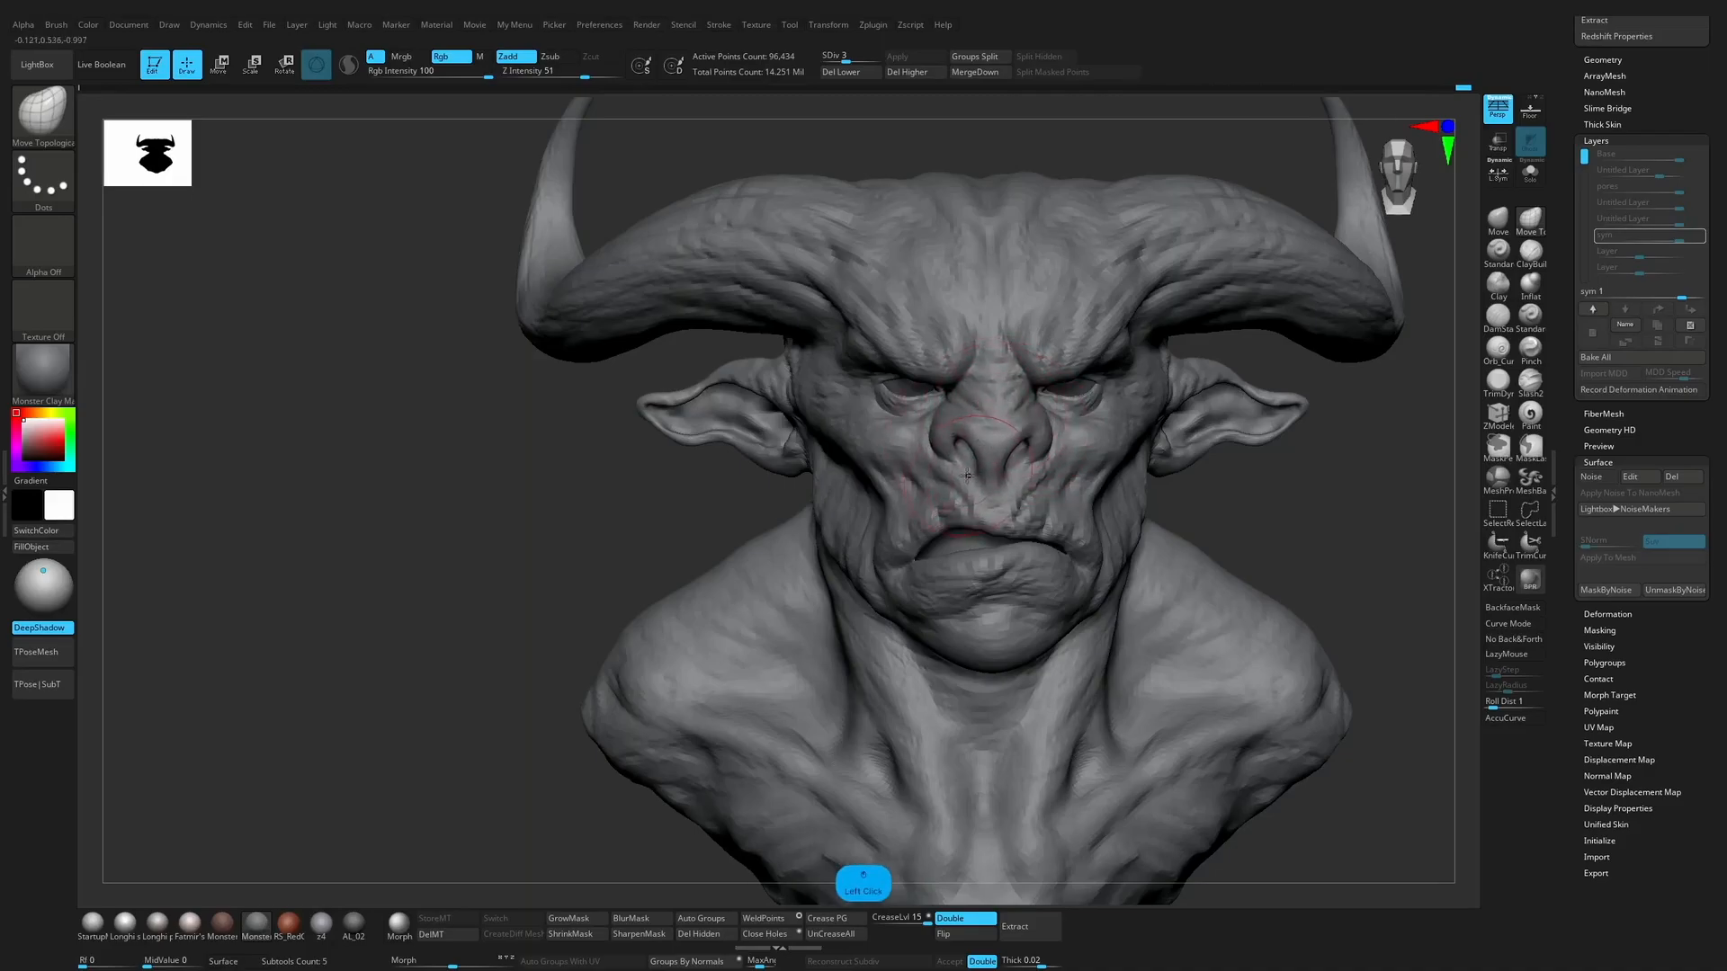
# Step: Resize the Move Topological brush, push the chin upward and adjust the lips in profile
pyautogui.moveTo(1178, 447); pyautogui.dragTo(1291, 466)
pyautogui.press('s')
pyautogui.moveTo(1004, 659)
pyautogui.mouseDown()
pyautogui.moveTo(982, 655)
pyautogui.moveTo(1020, 658)
pyautogui.moveTo(998, 629)
pyautogui.mouseUp()
pyautogui.press('s')
pyautogui.press('s')
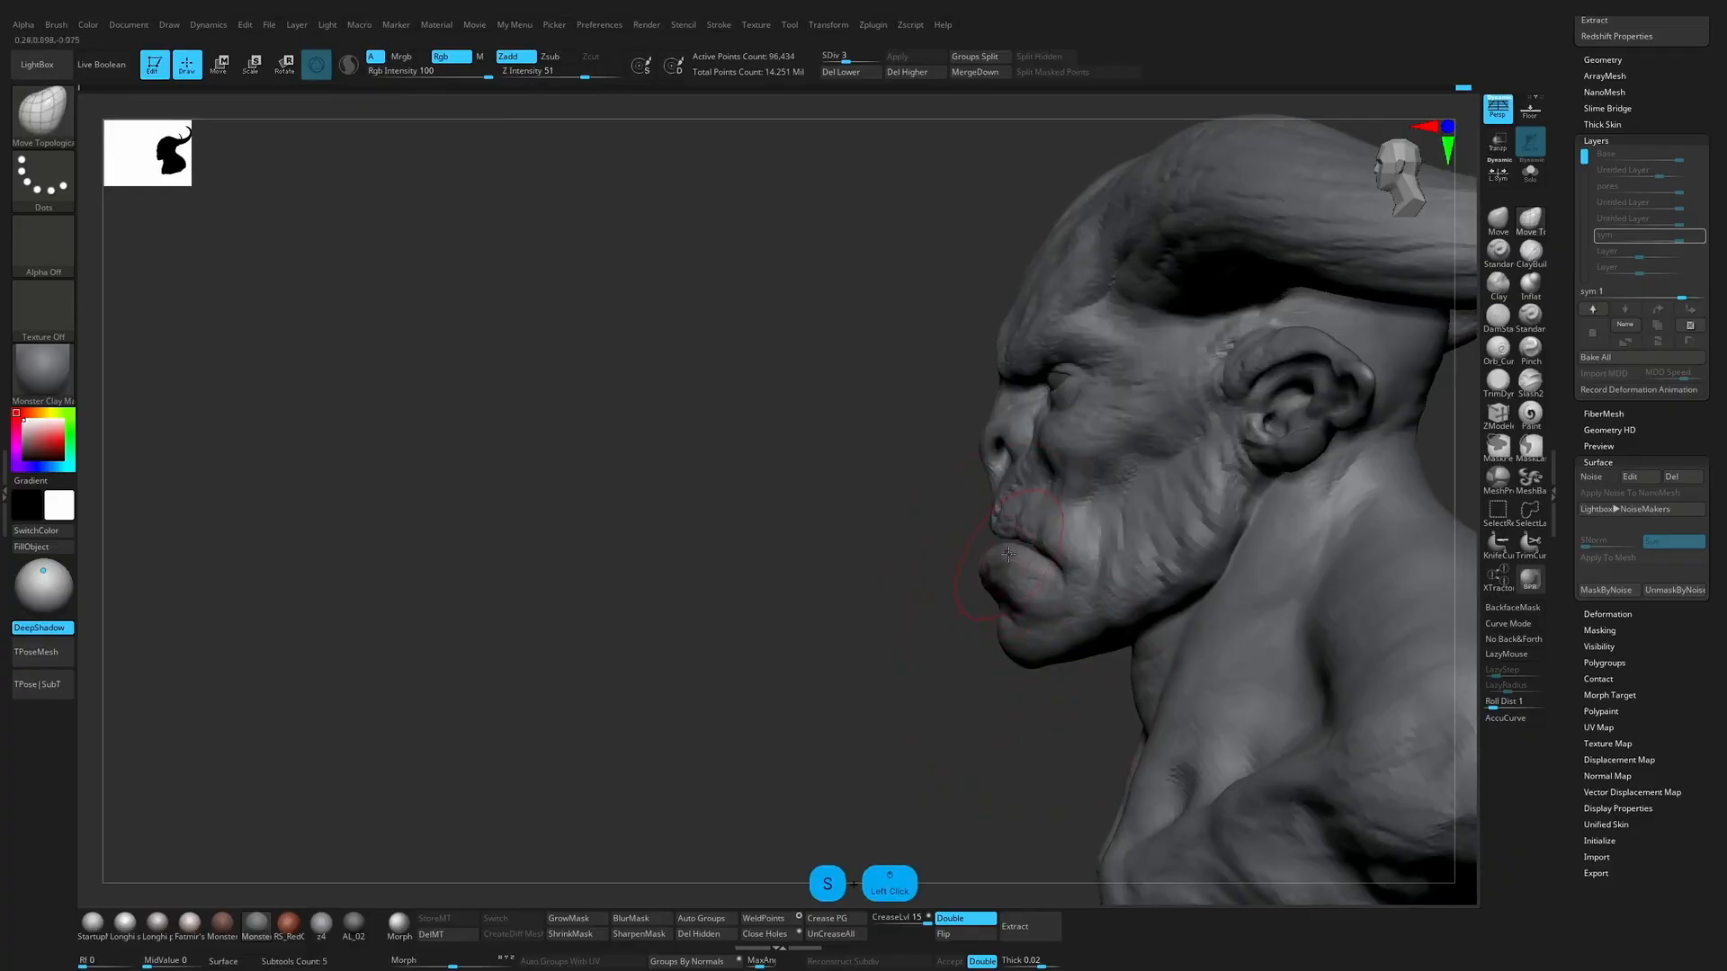
pyautogui.moveTo(1010, 550); pyautogui.dragTo(1004, 550)
pyautogui.keyDown('shift'); pyautogui.moveTo(937, 644); pyautogui.dragTo(1017, 646); pyautogui.keyUp('shift')
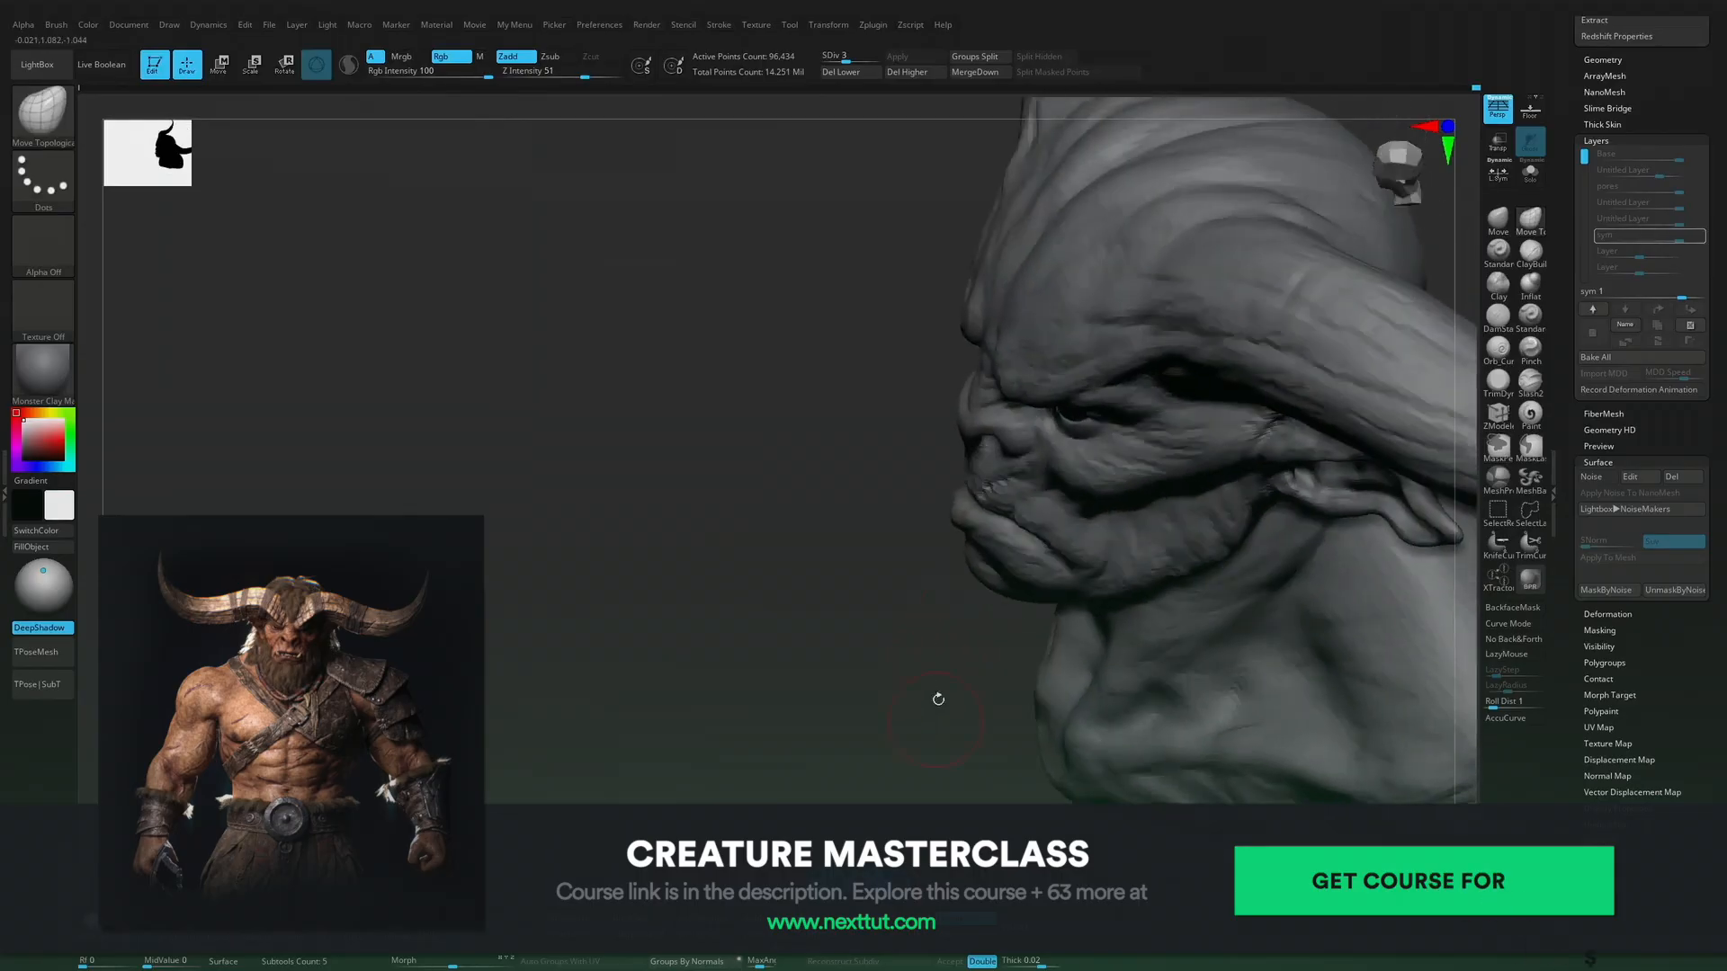
# Step: Refine the thickness and curve of the lower lip and mouth corner with the Move Topological brush from several angles
pyautogui.moveTo(936, 698); pyautogui.dragTo(987, 537)
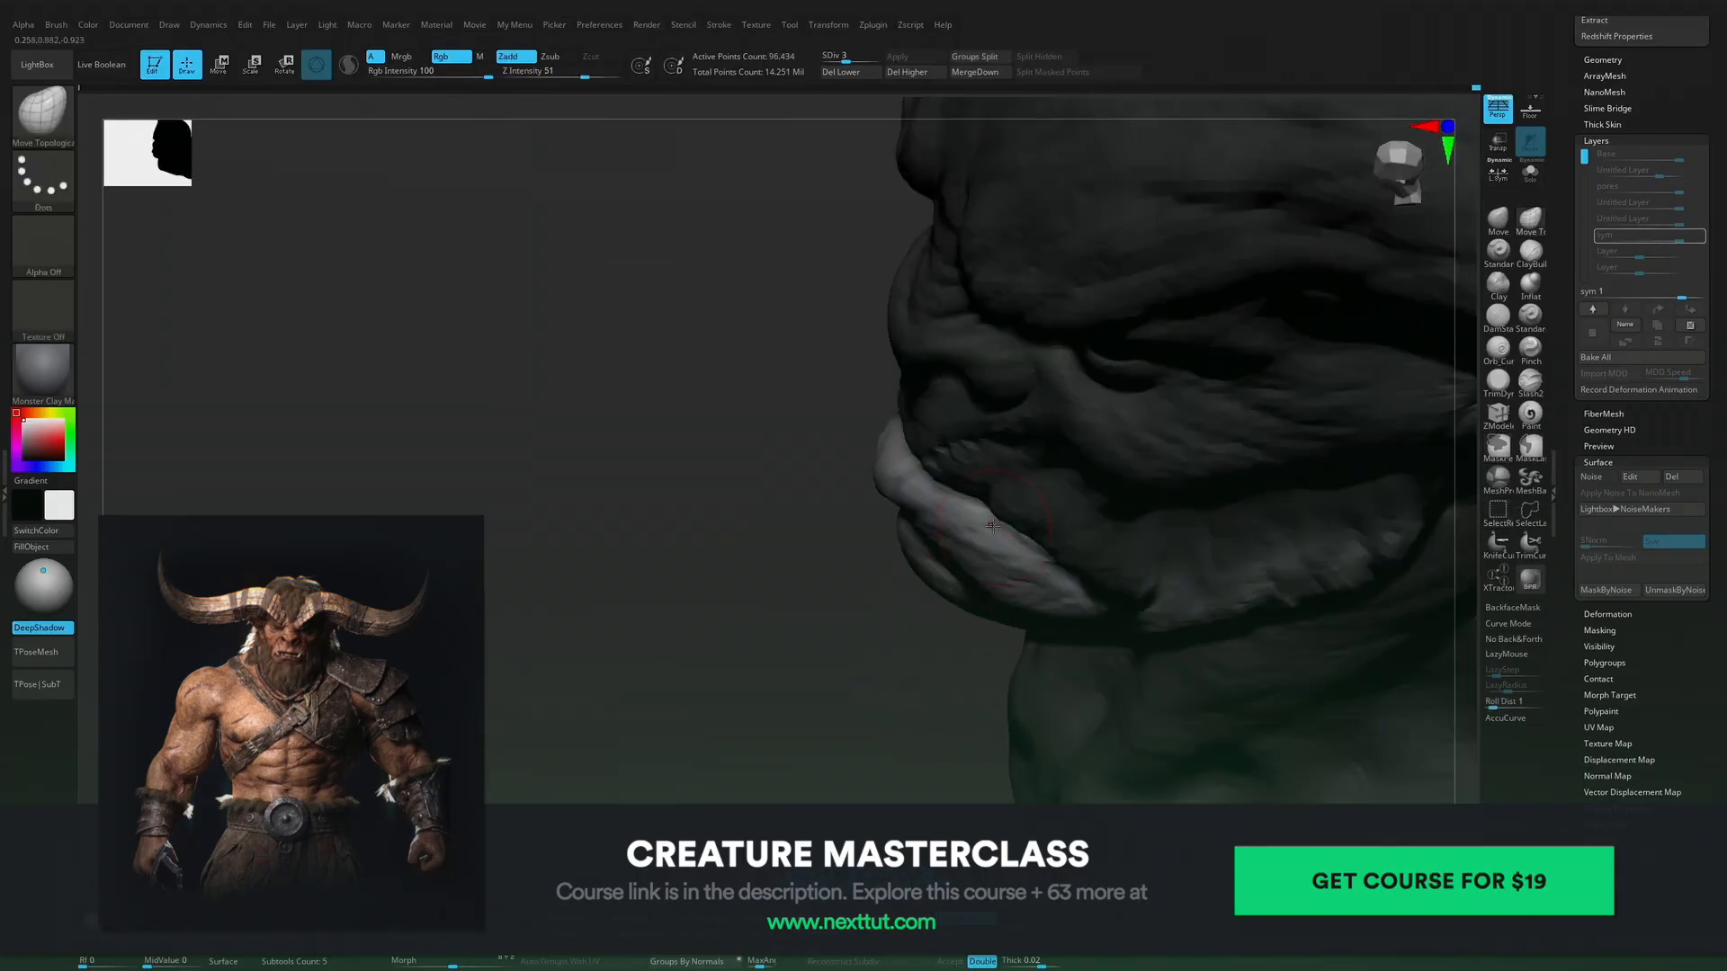
pyautogui.moveTo(974, 518); pyautogui.dragTo(1249, 305, button='right')
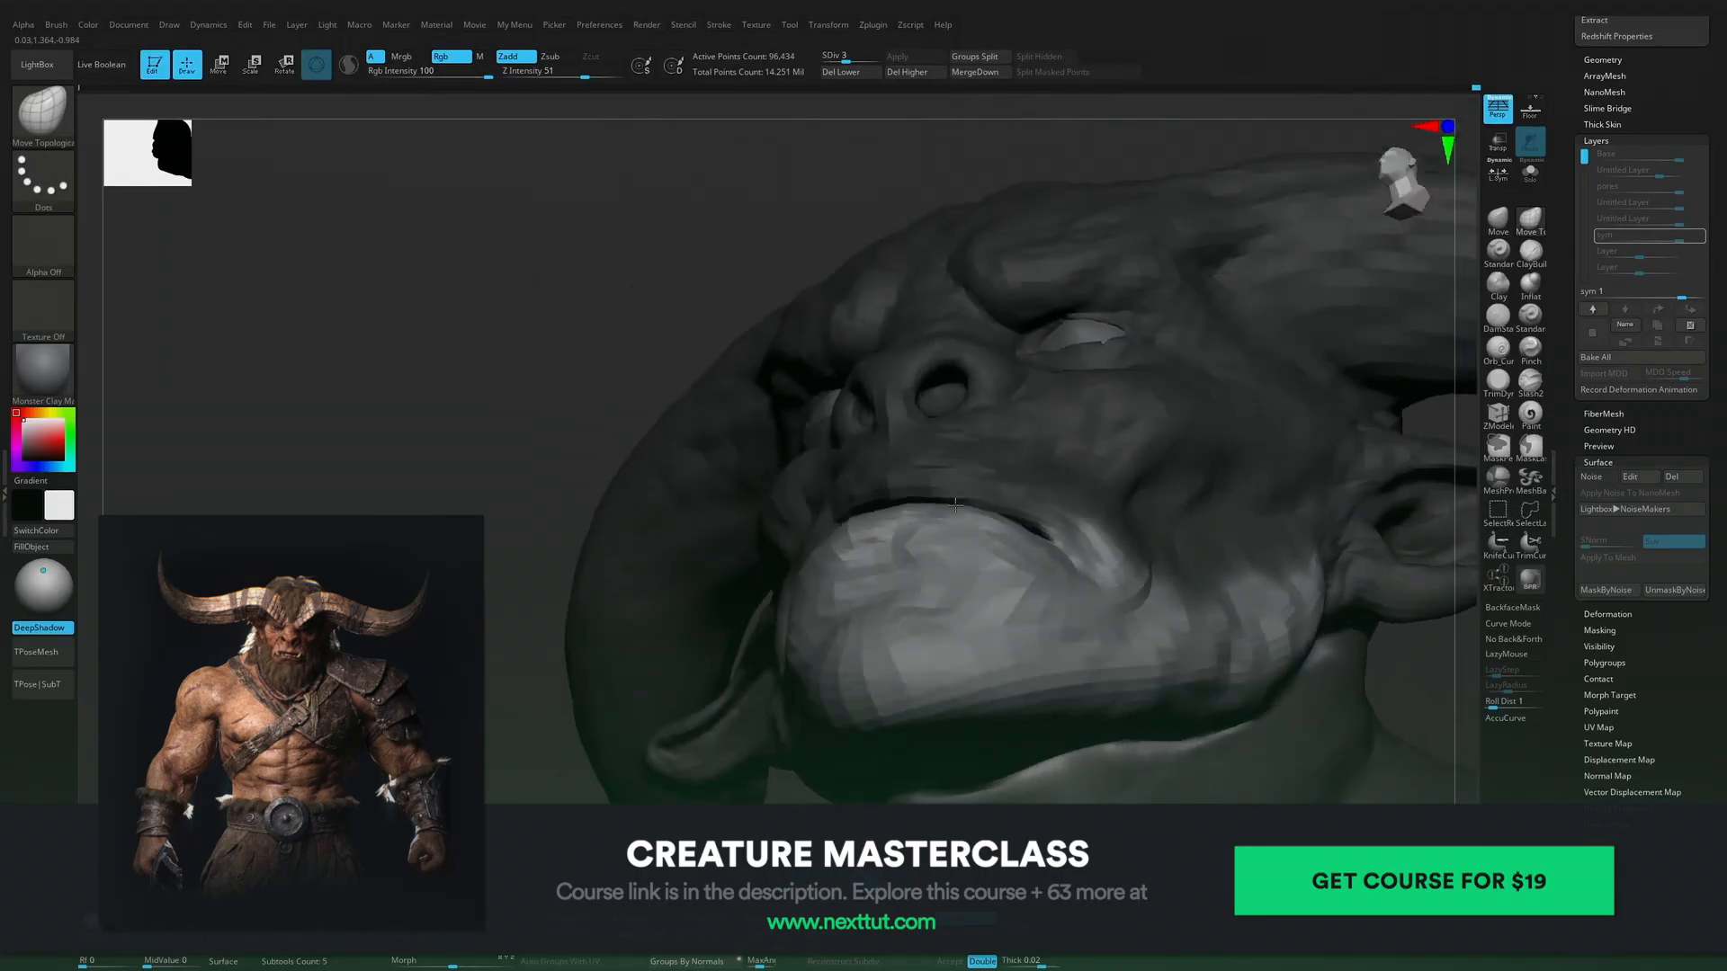
pyautogui.keyDown('ctrl'); pyautogui.click(1175, 155); pyautogui.keyUp('ctrl')
pyautogui.moveTo(1174, 154)
pyautogui.mouseDown()
pyautogui.moveTo(1157, 140)
pyautogui.moveTo(1009, 441)
pyautogui.mouseUp()
pyautogui.moveTo(991, 504); pyautogui.dragTo(949, 561, button='right')
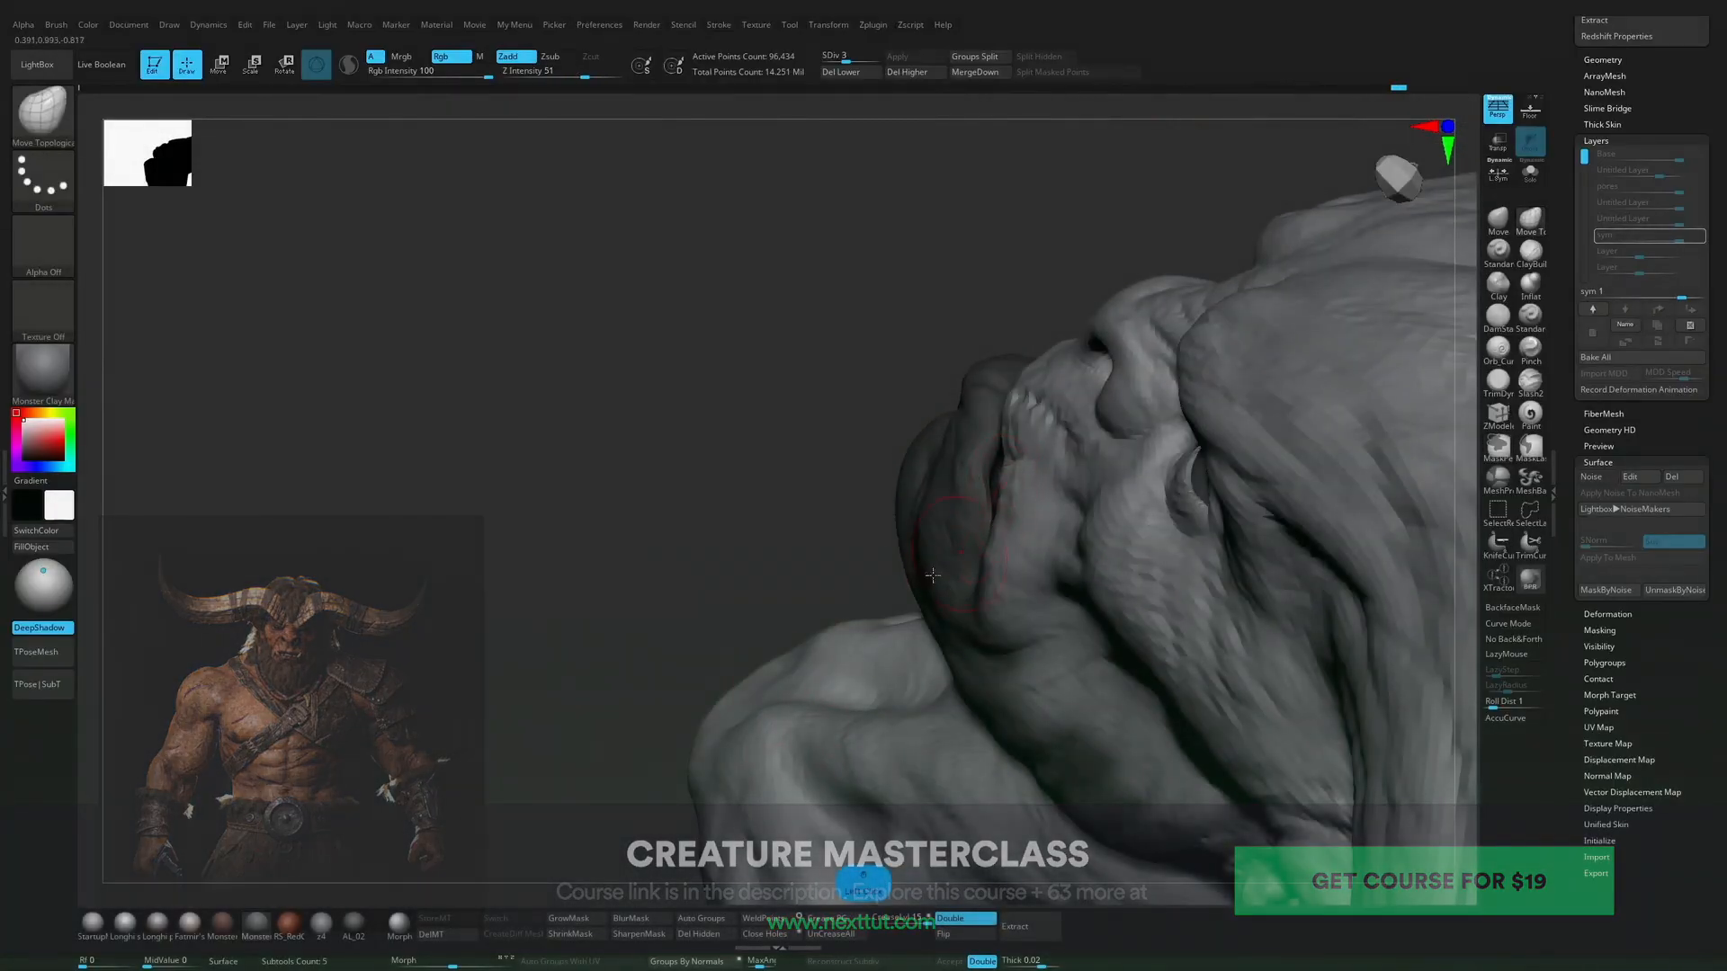
pyautogui.moveTo(848, 531)
pyautogui.mouseDown()
pyautogui.moveTo(889, 544)
pyautogui.moveTo(1161, 270)
pyautogui.moveTo(1251, 391)
pyautogui.moveTo(1145, 424)
pyautogui.mouseUp()
pyautogui.moveTo(985, 493)
pyautogui.mouseDown()
pyautogui.moveTo(928, 475)
pyautogui.moveTo(924, 491)
pyautogui.mouseUp()
# Step: Try nudging the nose and cheek with a resized Move Topological brush at subdivision level 4
pyautogui.keyDown('alt'); pyautogui.moveTo(1326, 416); pyautogui.dragTo(1137, 501); pyautogui.keyUp('alt')
pyautogui.press('d')
pyautogui.press('s')
pyautogui.click(932, 478)
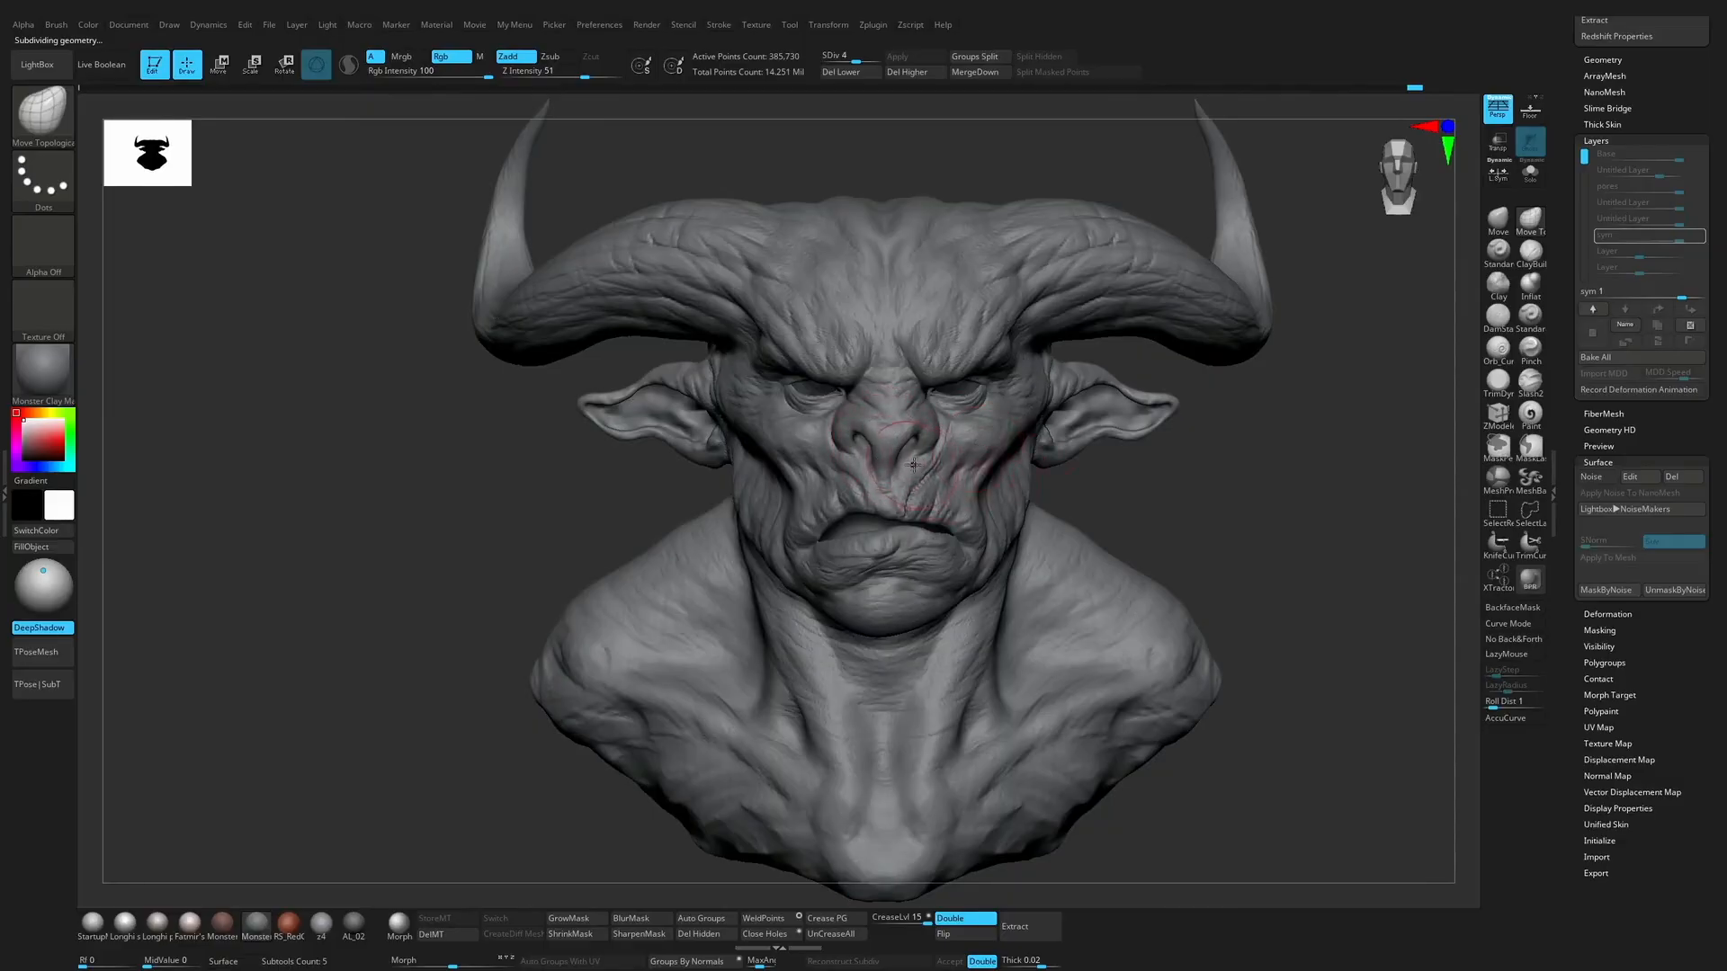
pyautogui.moveTo(1028, 445)
pyautogui.mouseDown()
pyautogui.moveTo(1072, 425)
pyautogui.moveTo(1045, 437)
pyautogui.moveTo(1042, 416)
pyautogui.moveTo(1011, 445)
pyautogui.mouseUp()
pyautogui.hotkey('ctrl', 'z')
pyautogui.hotkey('ctrl', 'z')
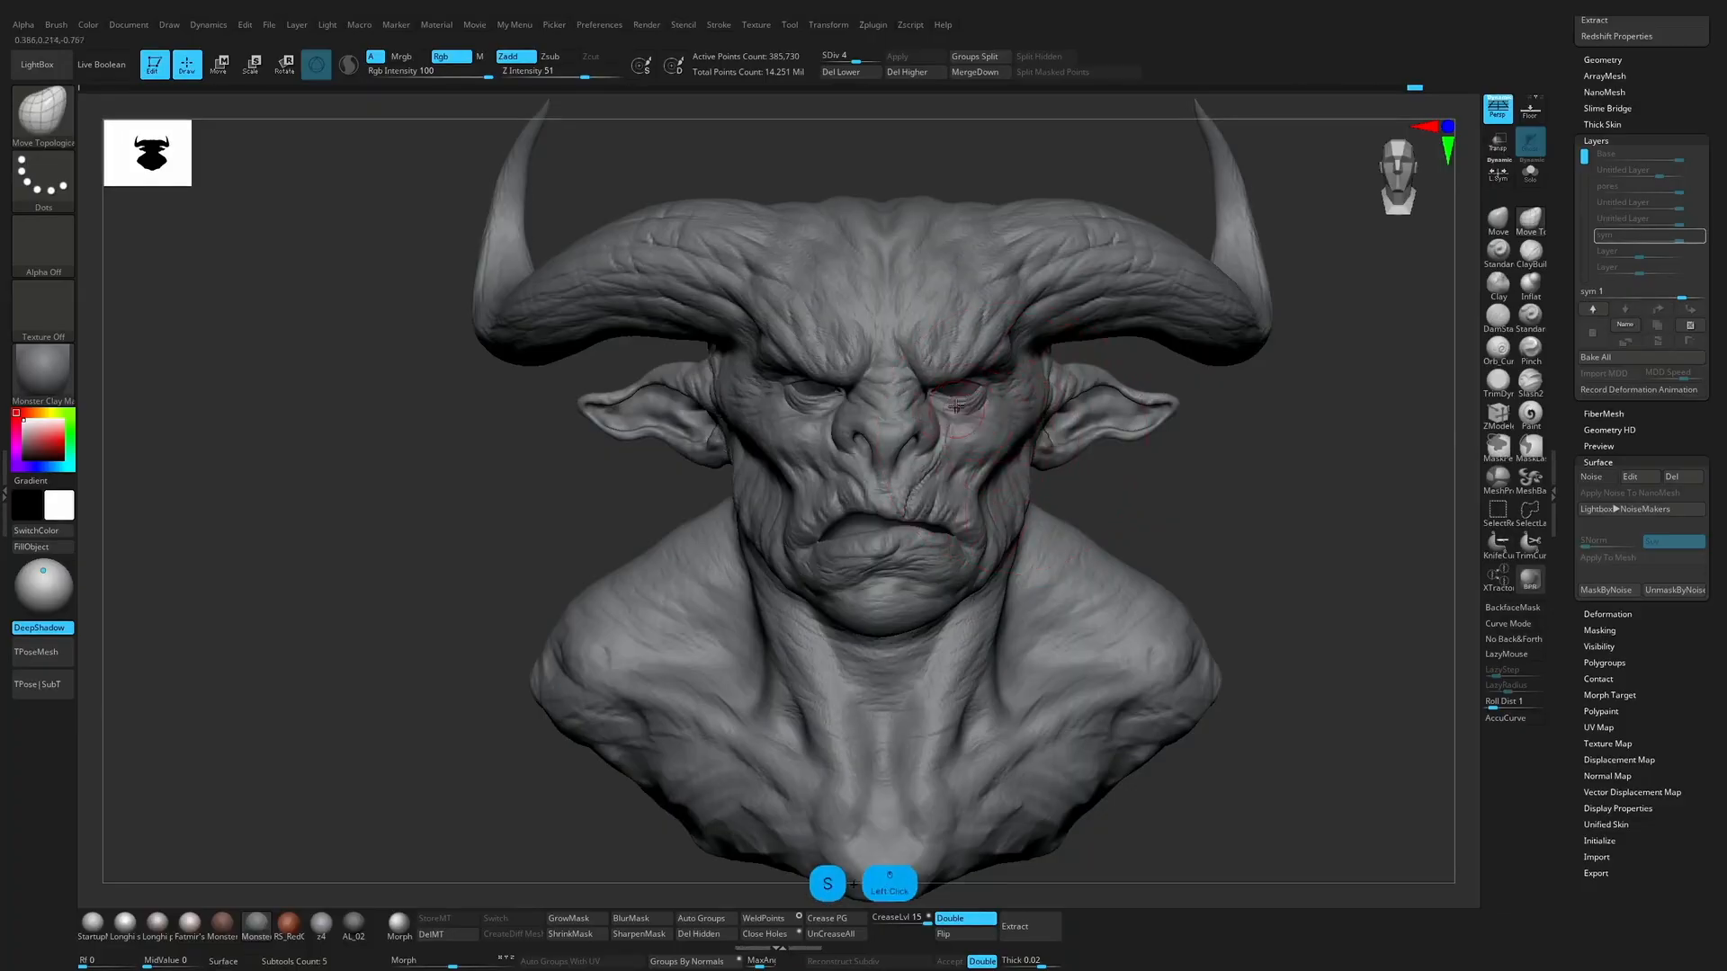
# Step: Drop to subdivision level 3, turn on symmetry, and reshape the brows above the eyes with the Move Topological brush
pyautogui.keyDown('alt'); pyautogui.moveTo(1315, 367); pyautogui.dragTo(1318, 427); pyautogui.keyUp('alt')
pyautogui.moveTo(1431, 228); pyautogui.dragTo(1273, 340)
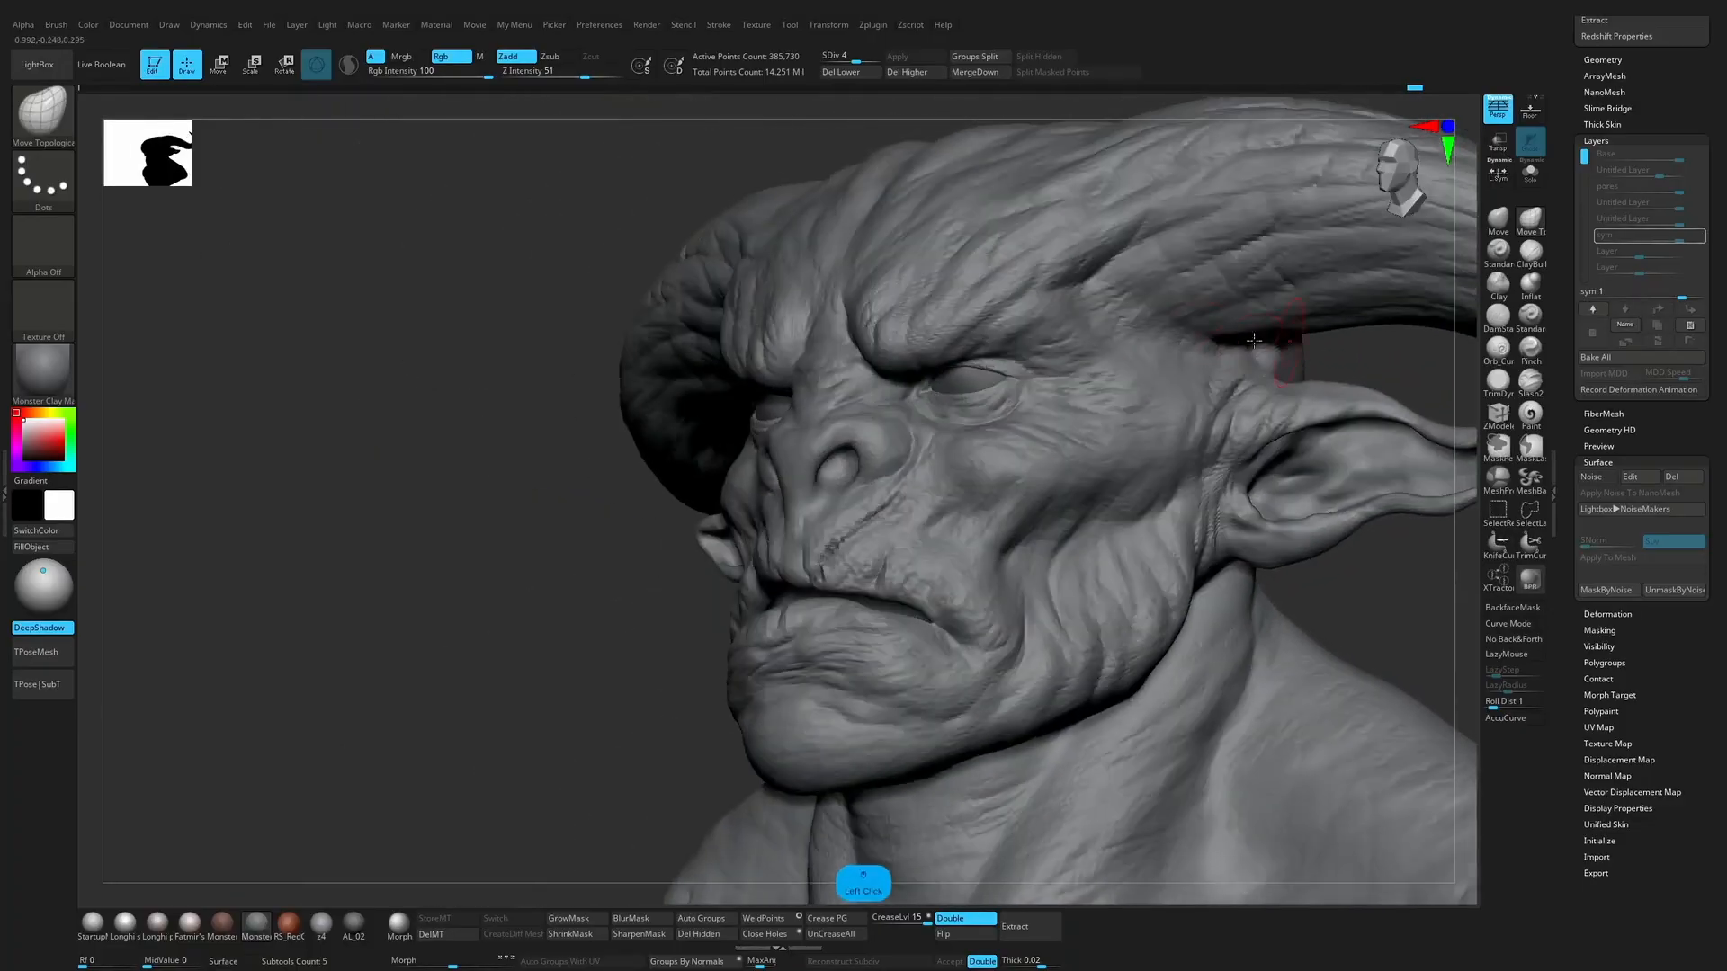
pyautogui.moveTo(668, 618); pyautogui.dragTo(1214, 476)
pyautogui.press('d')
pyautogui.hotkey('shift', 'd')
pyautogui.hotkey('shift', 'd')
pyautogui.press('x')
pyautogui.click(952, 370)
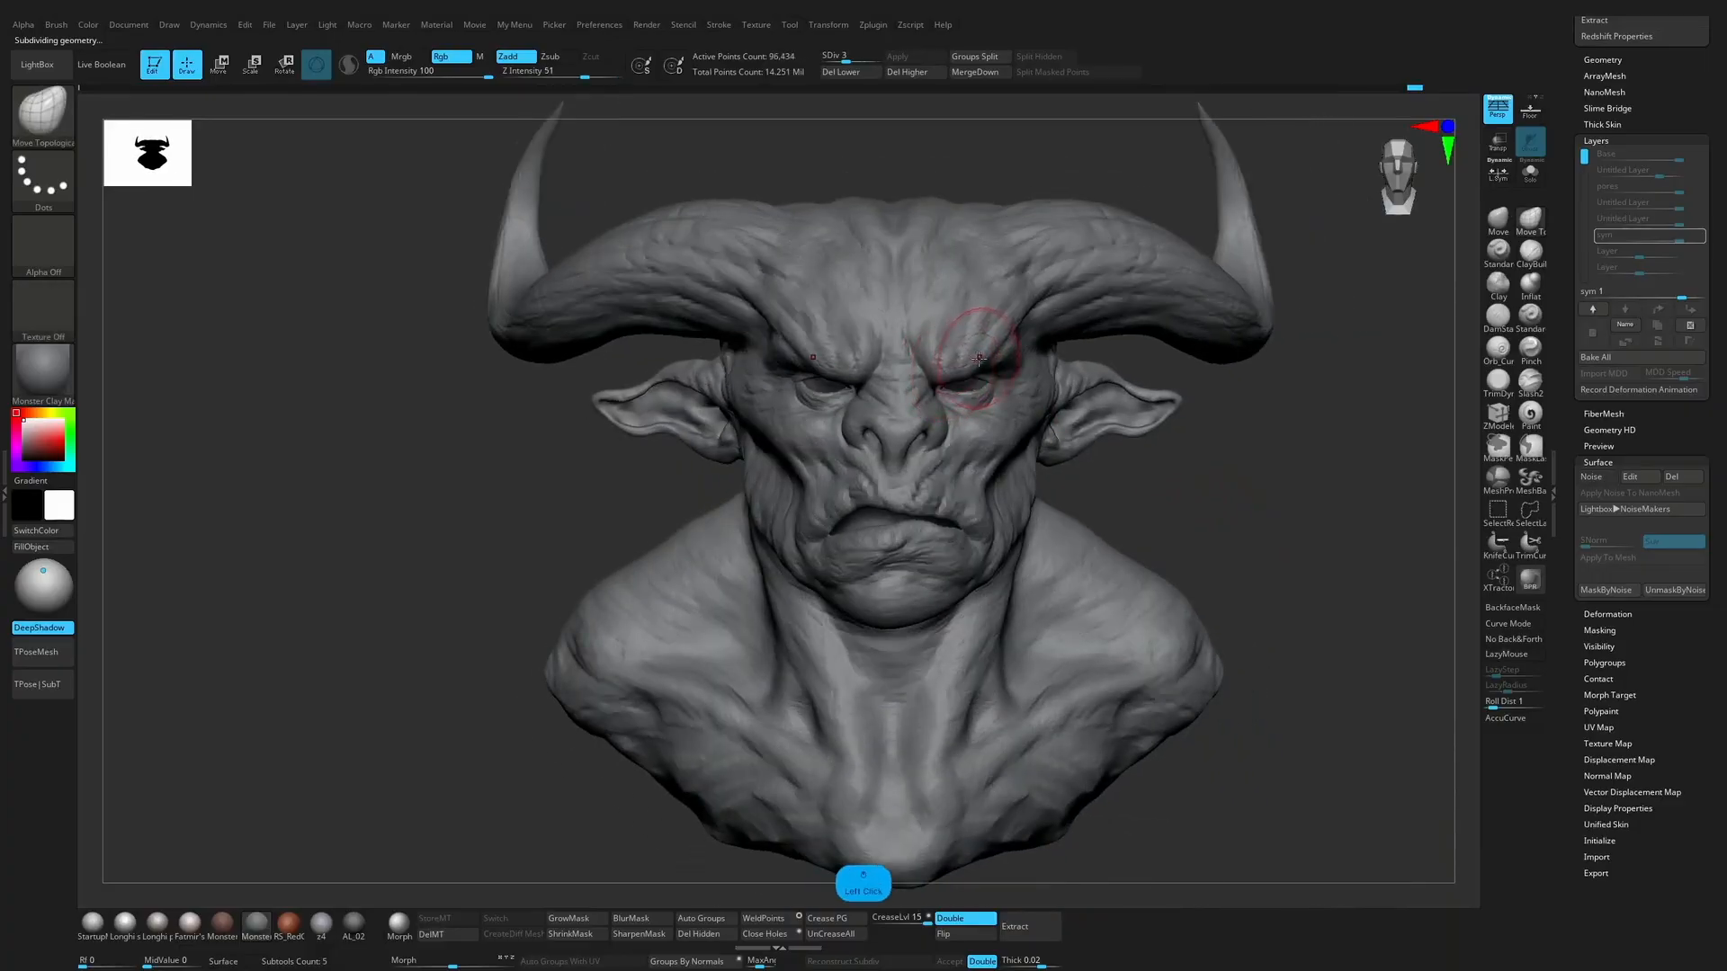
pyautogui.moveTo(963, 365)
pyautogui.mouseDown()
pyautogui.moveTo(936, 380)
pyautogui.moveTo(924, 339)
pyautogui.moveTo(877, 337)
pyautogui.moveTo(929, 288)
pyautogui.moveTo(928, 337)
pyautogui.mouseUp()
pyautogui.press('s')
pyautogui.click(976, 358)
# Step: Nudge the upper lip near the mouth corner at subdivision level 4, and bring the mesh up to subdivision level 6
pyautogui.press('d')
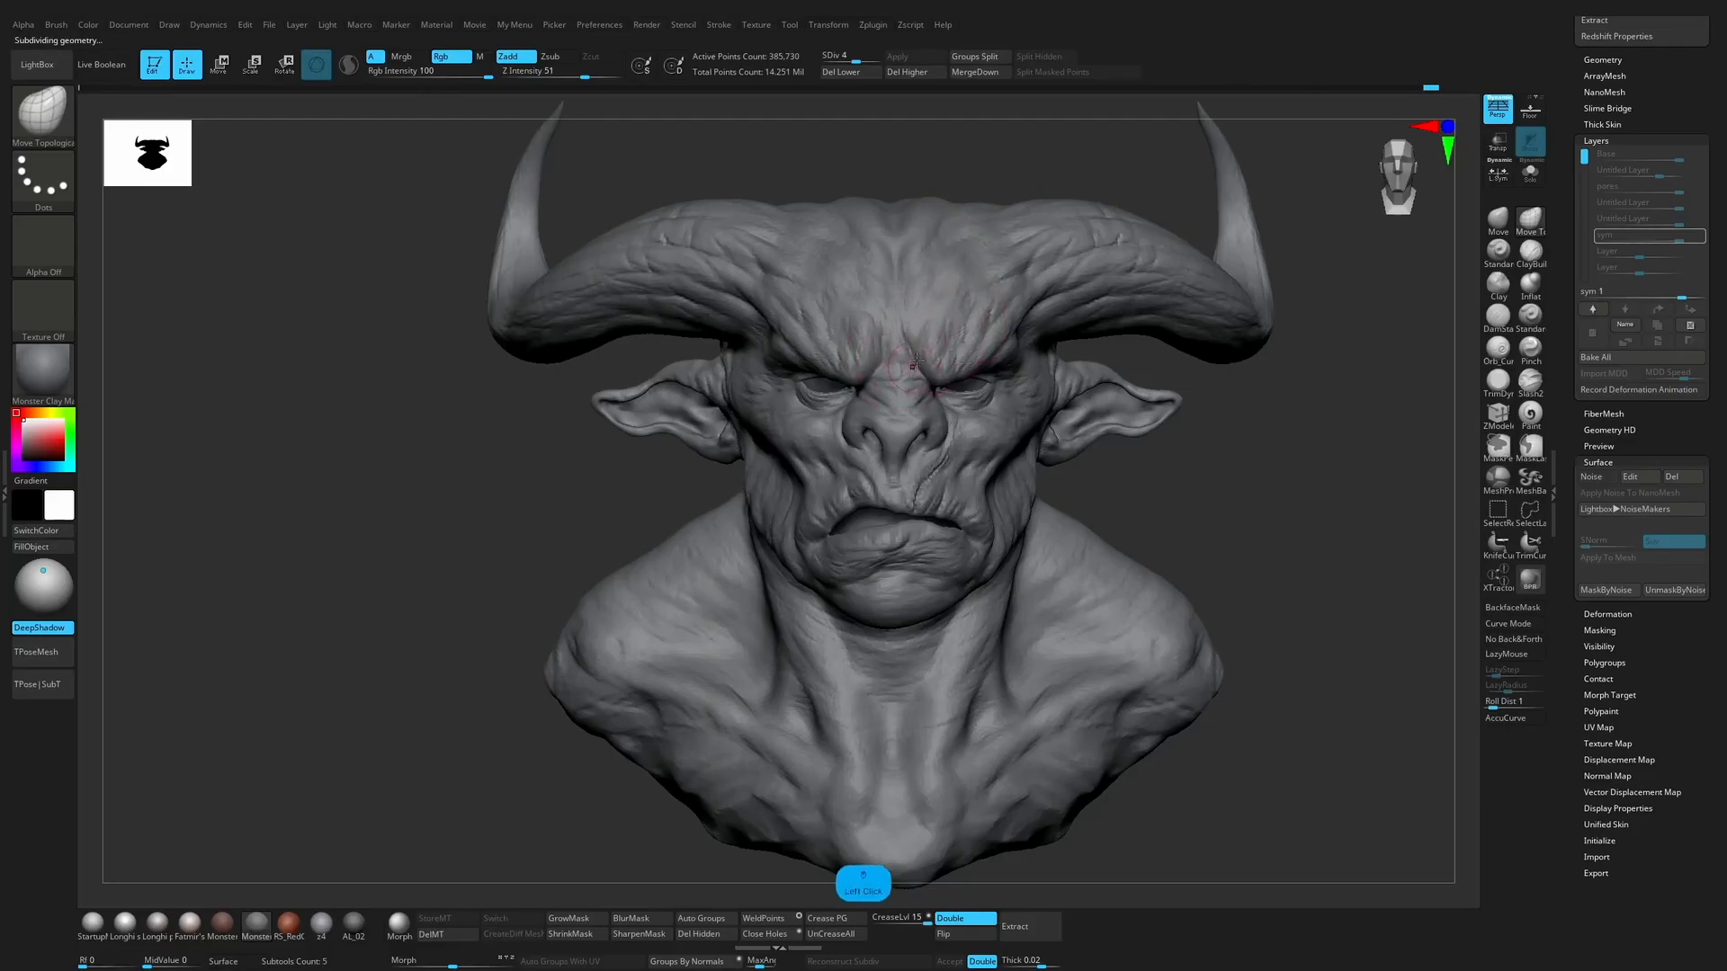
pyautogui.press('s')
pyautogui.click(856, 531)
pyautogui.moveTo(857, 522); pyautogui.dragTo(846, 512)
pyautogui.press('d')
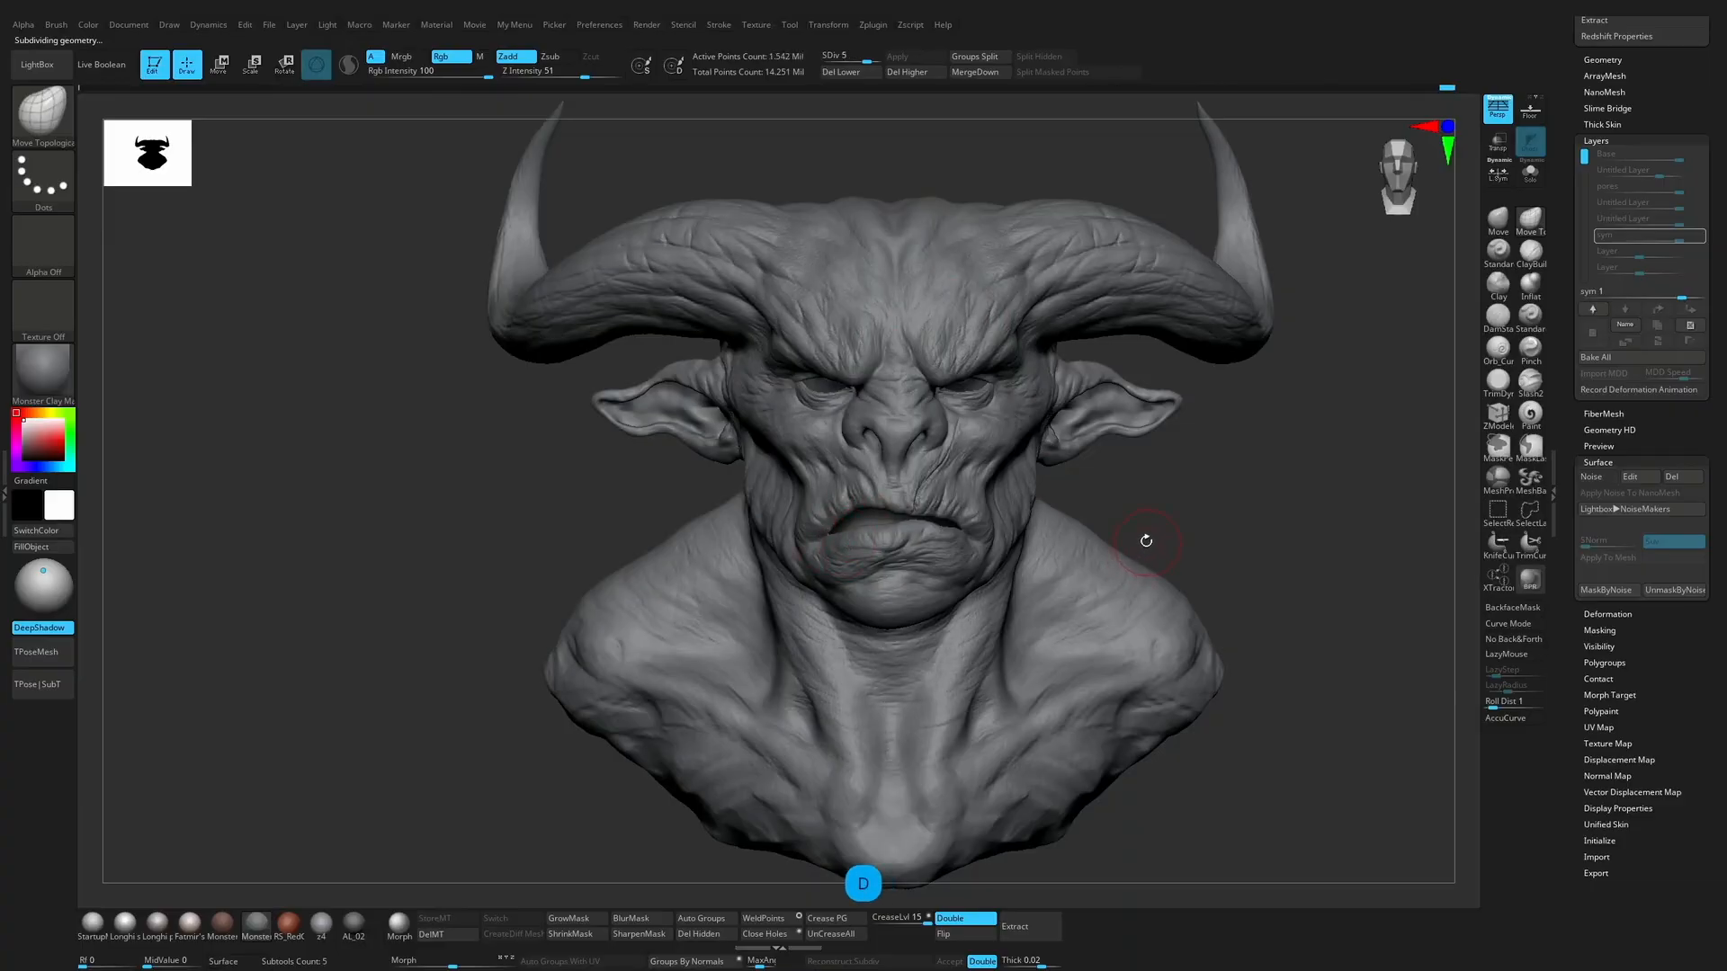
pyautogui.press('d')
# Step: Carve a thin scar line from the forehead through the brow and below the eye with the Orb_Curve brush
pyautogui.keyDown('alt'); pyautogui.moveTo(1245, 502); pyautogui.dragTo(1262, 630); pyautogui.keyUp('alt')
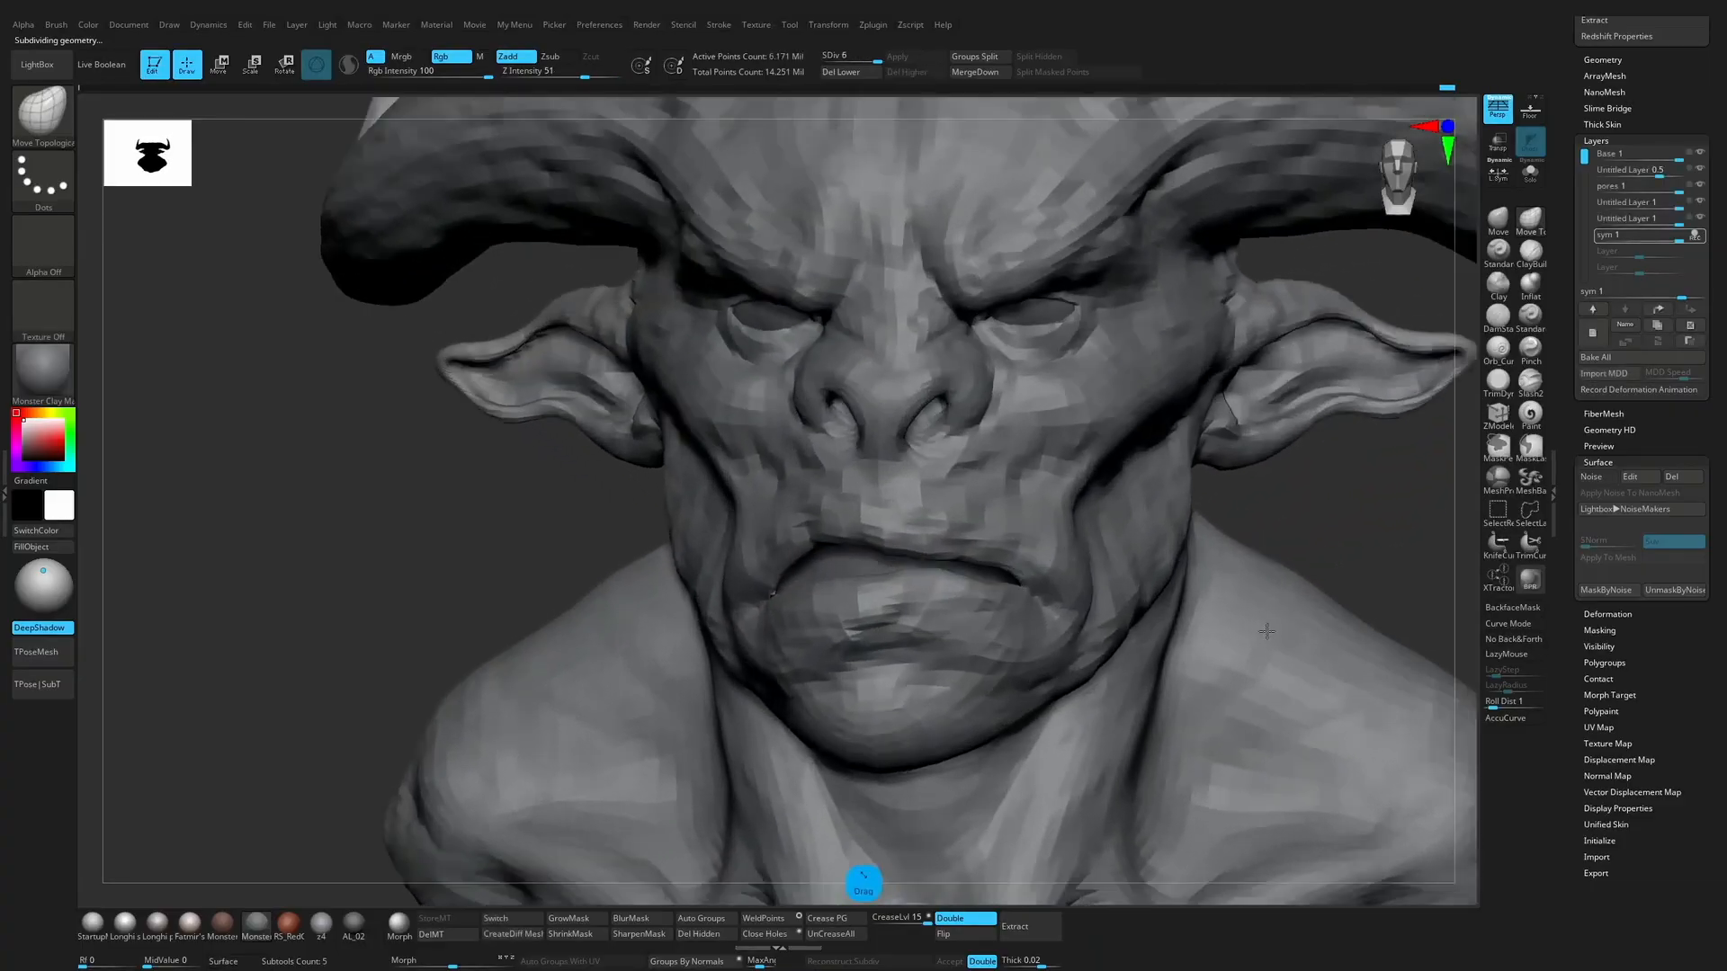
pyautogui.keyDown('alt'); pyautogui.moveTo(1400, 509); pyautogui.dragTo(1295, 580); pyautogui.keyUp('alt')
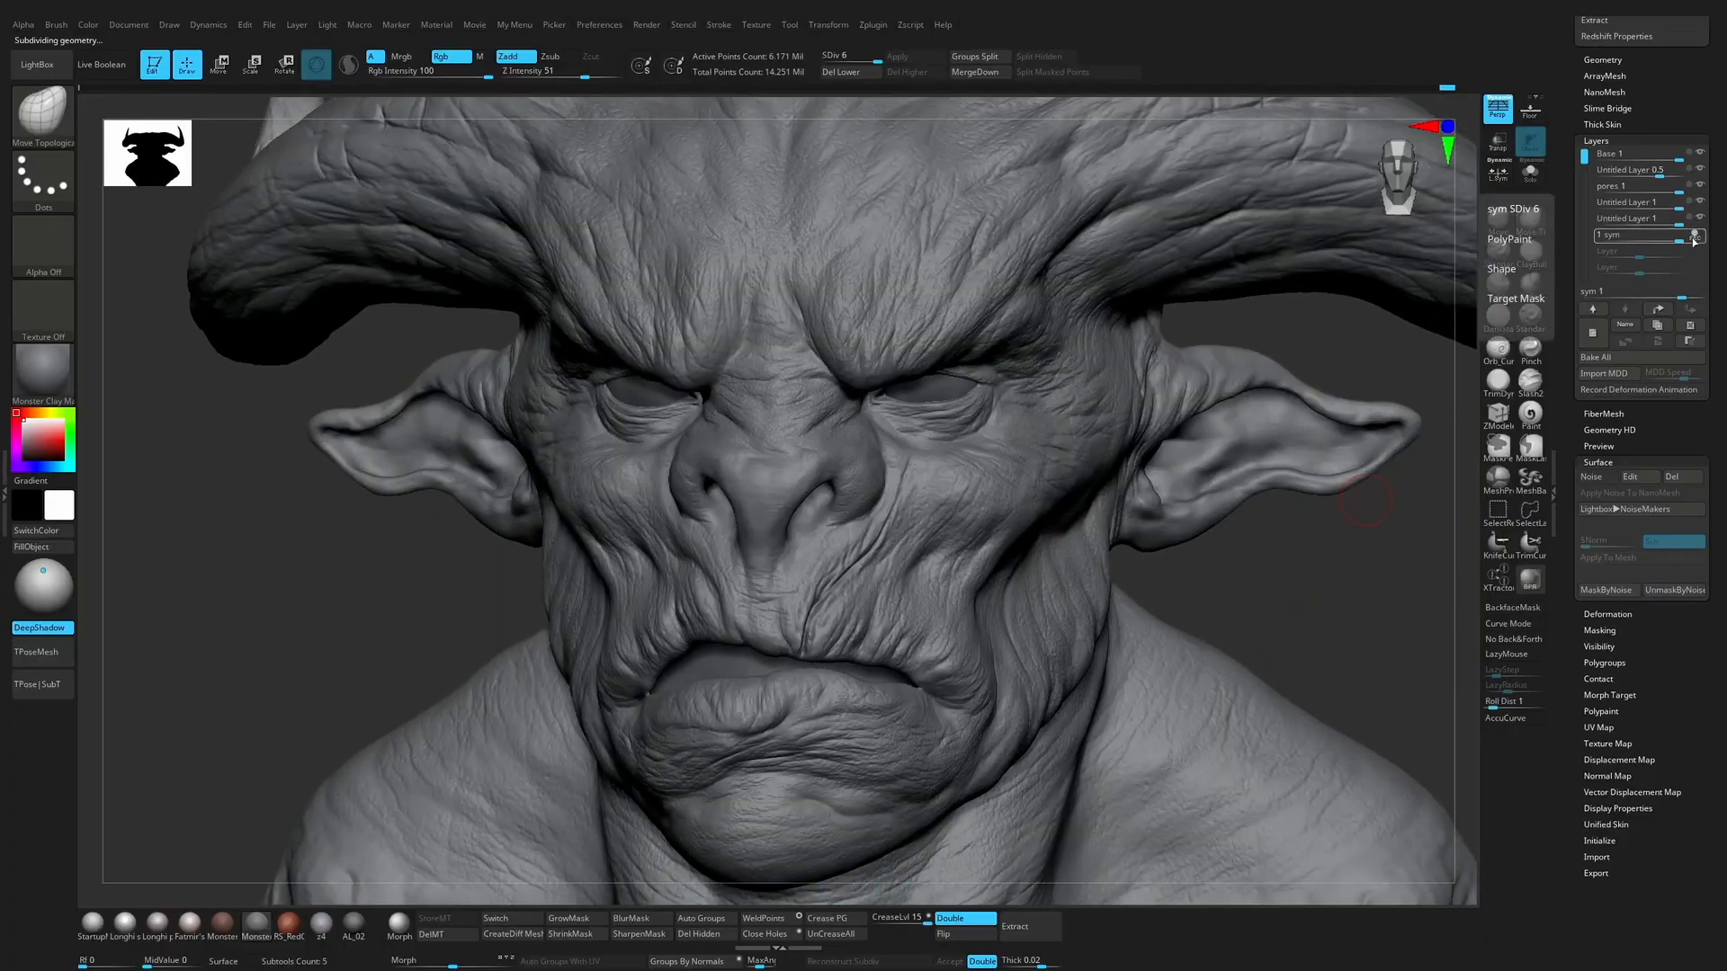
pyautogui.click(1498, 348)
pyautogui.press('s')
pyautogui.press('s')
pyautogui.moveTo(995, 252)
pyautogui.mouseDown()
pyautogui.moveTo(967, 304)
pyautogui.moveTo(987, 266)
pyautogui.mouseUp()
pyautogui.hotkey('ctrl', 'z')
pyautogui.moveTo(946, 352); pyautogui.dragTo(1007, 223)
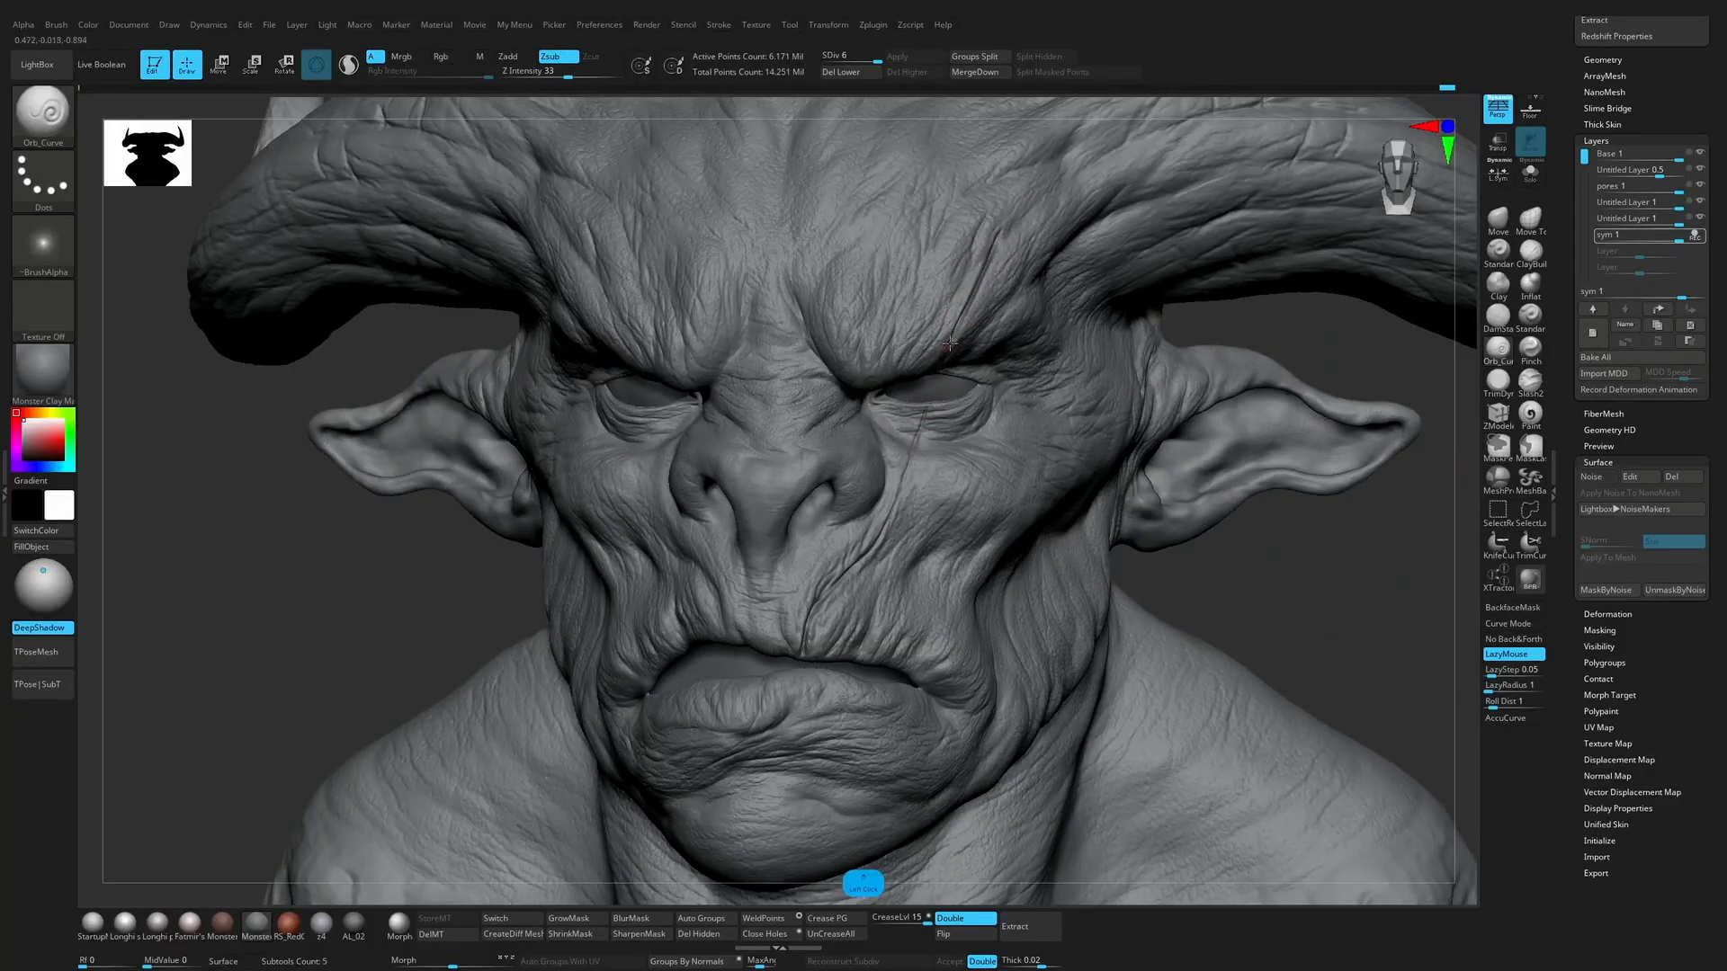
pyautogui.moveTo(1307, 370)
pyautogui.mouseDown()
pyautogui.moveTo(1303, 339)
pyautogui.moveTo(887, 317)
pyautogui.mouseUp()
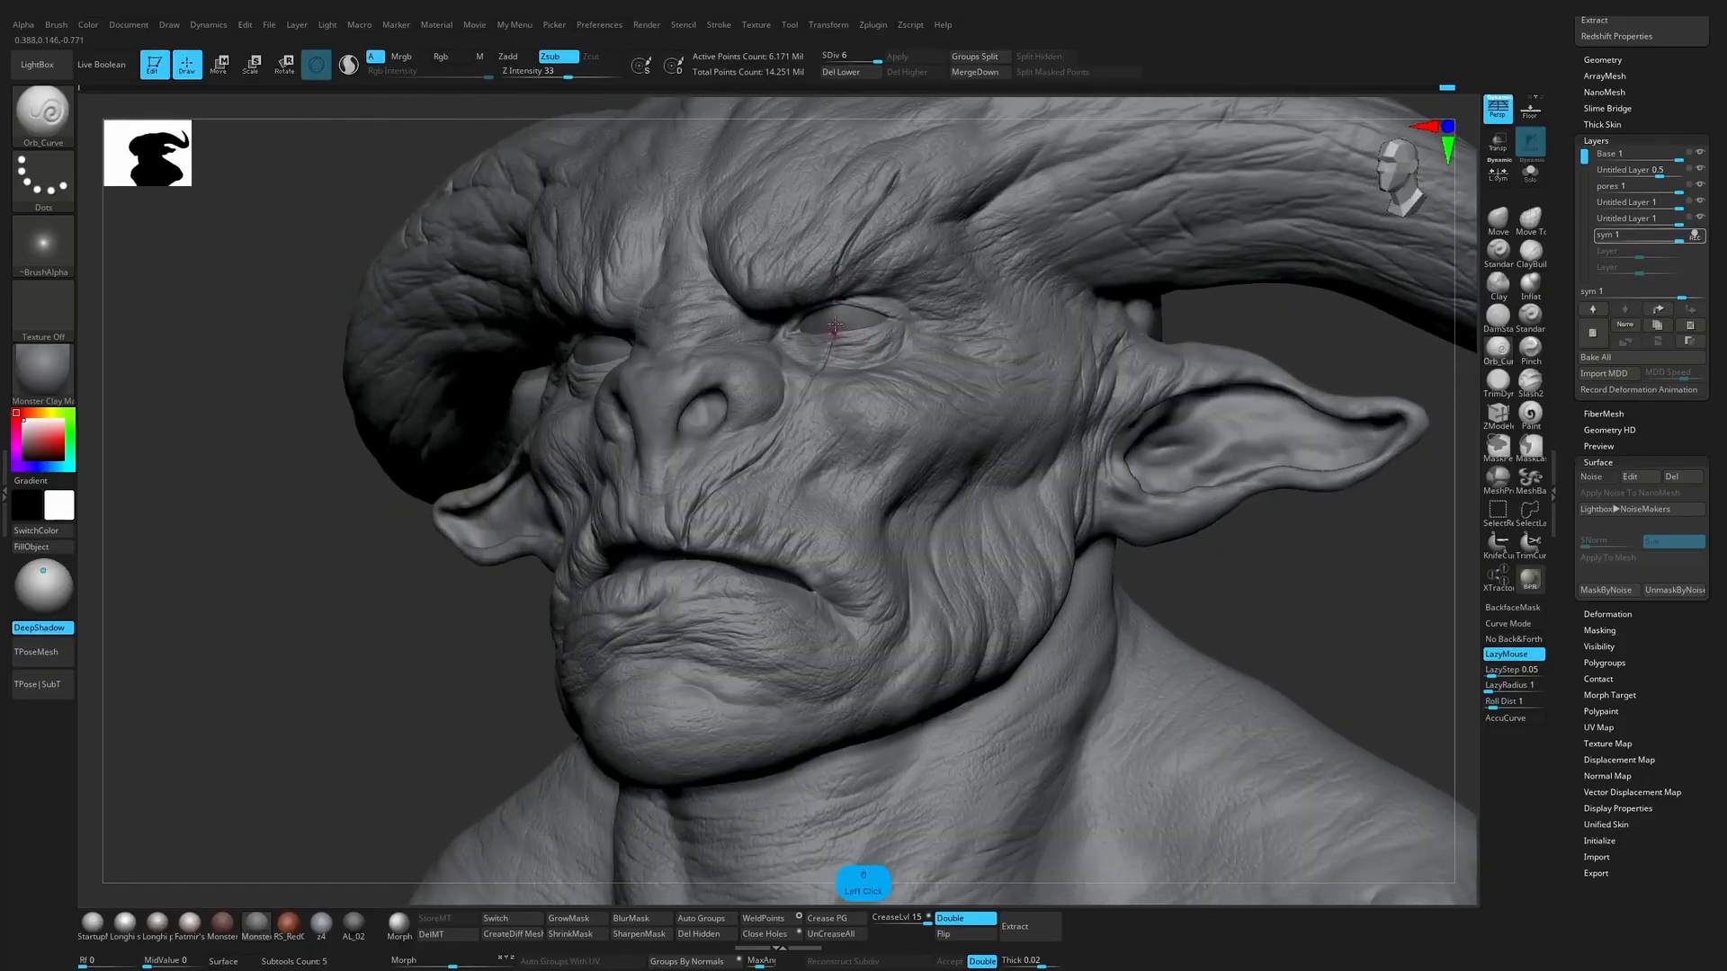
pyautogui.moveTo(1253, 323); pyautogui.dragTo(836, 337)
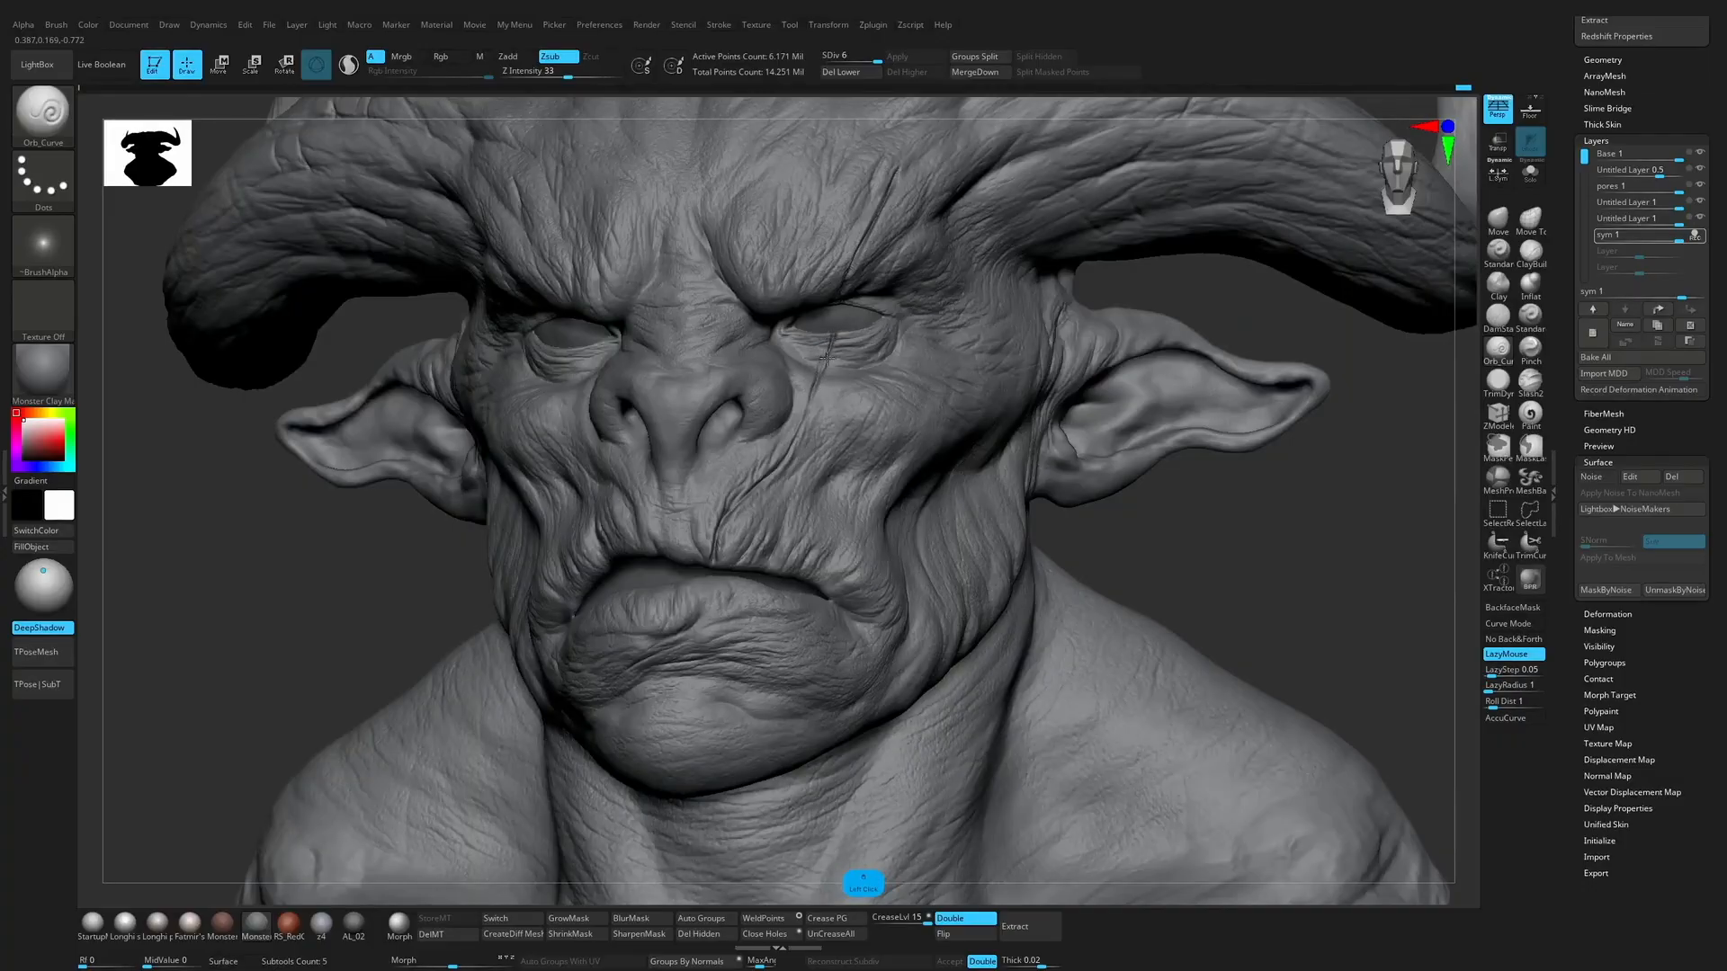
# Step: Build up the skin along the scar on the cheek and brow with the Standard brush
pyautogui.press('b')
pyautogui.press('s')
pyautogui.press('t')
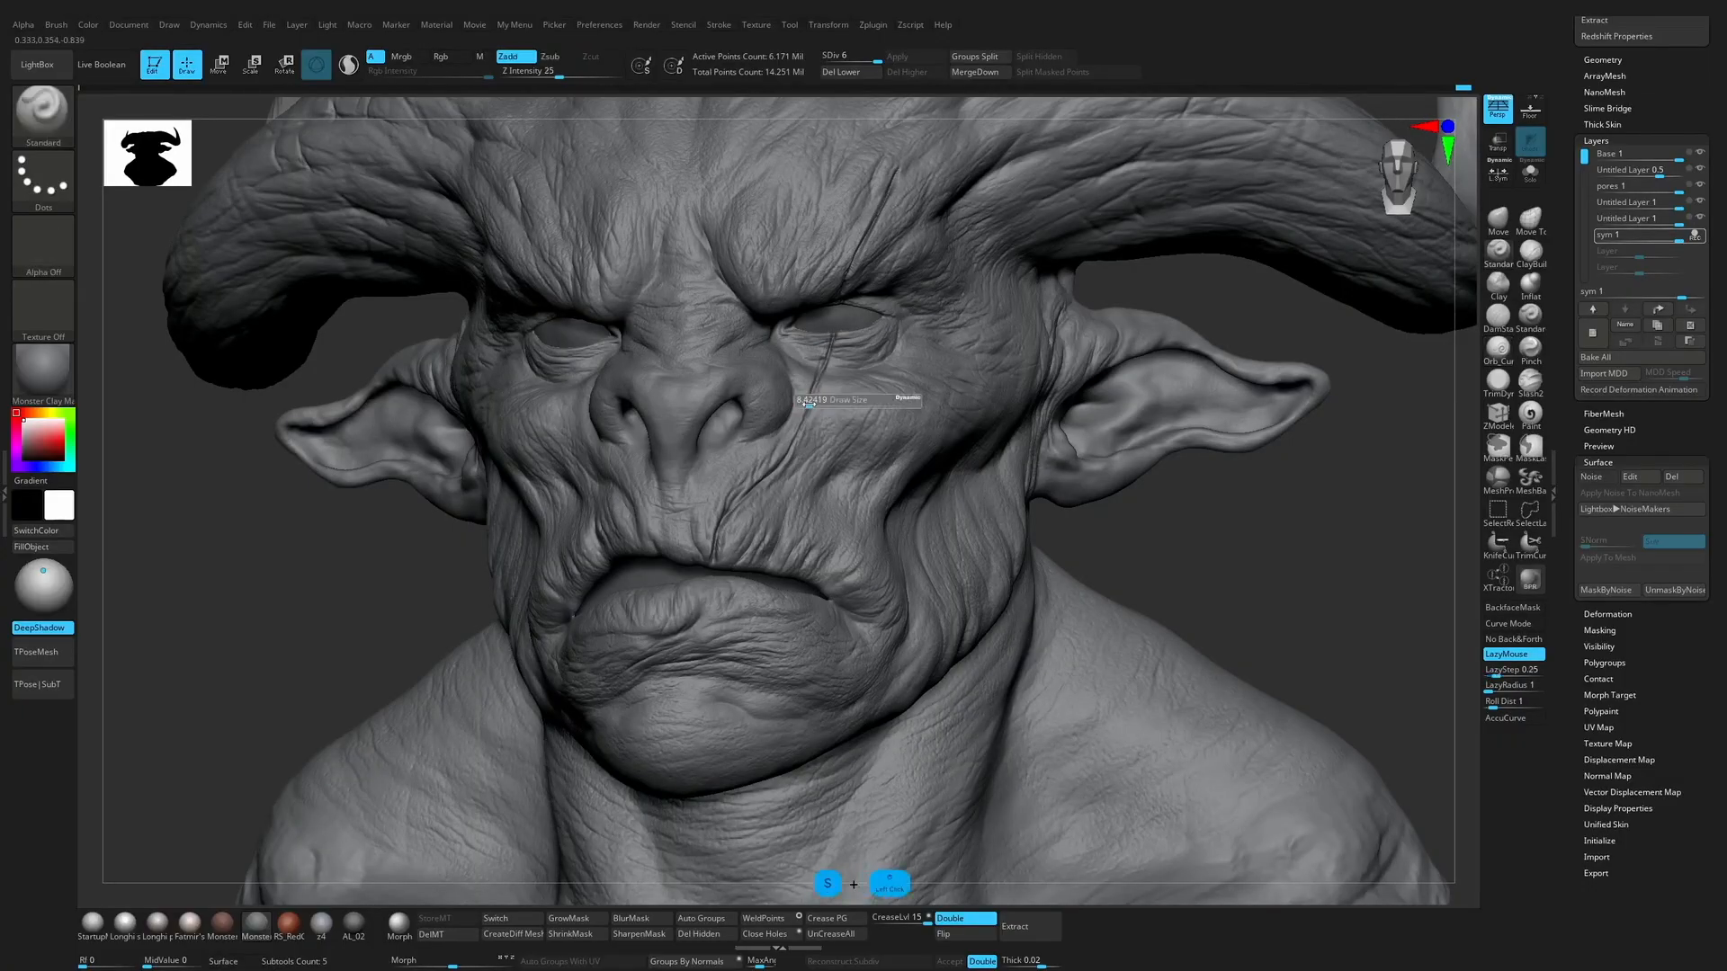
pyautogui.moveTo(1115, 290)
pyautogui.keyDown('shift'); pyautogui.mouseDown()
pyautogui.moveTo(1157, 288)
pyautogui.moveTo(1080, 305)
pyautogui.moveTo(853, 431)
pyautogui.mouseUp(); pyautogui.keyUp('shift')
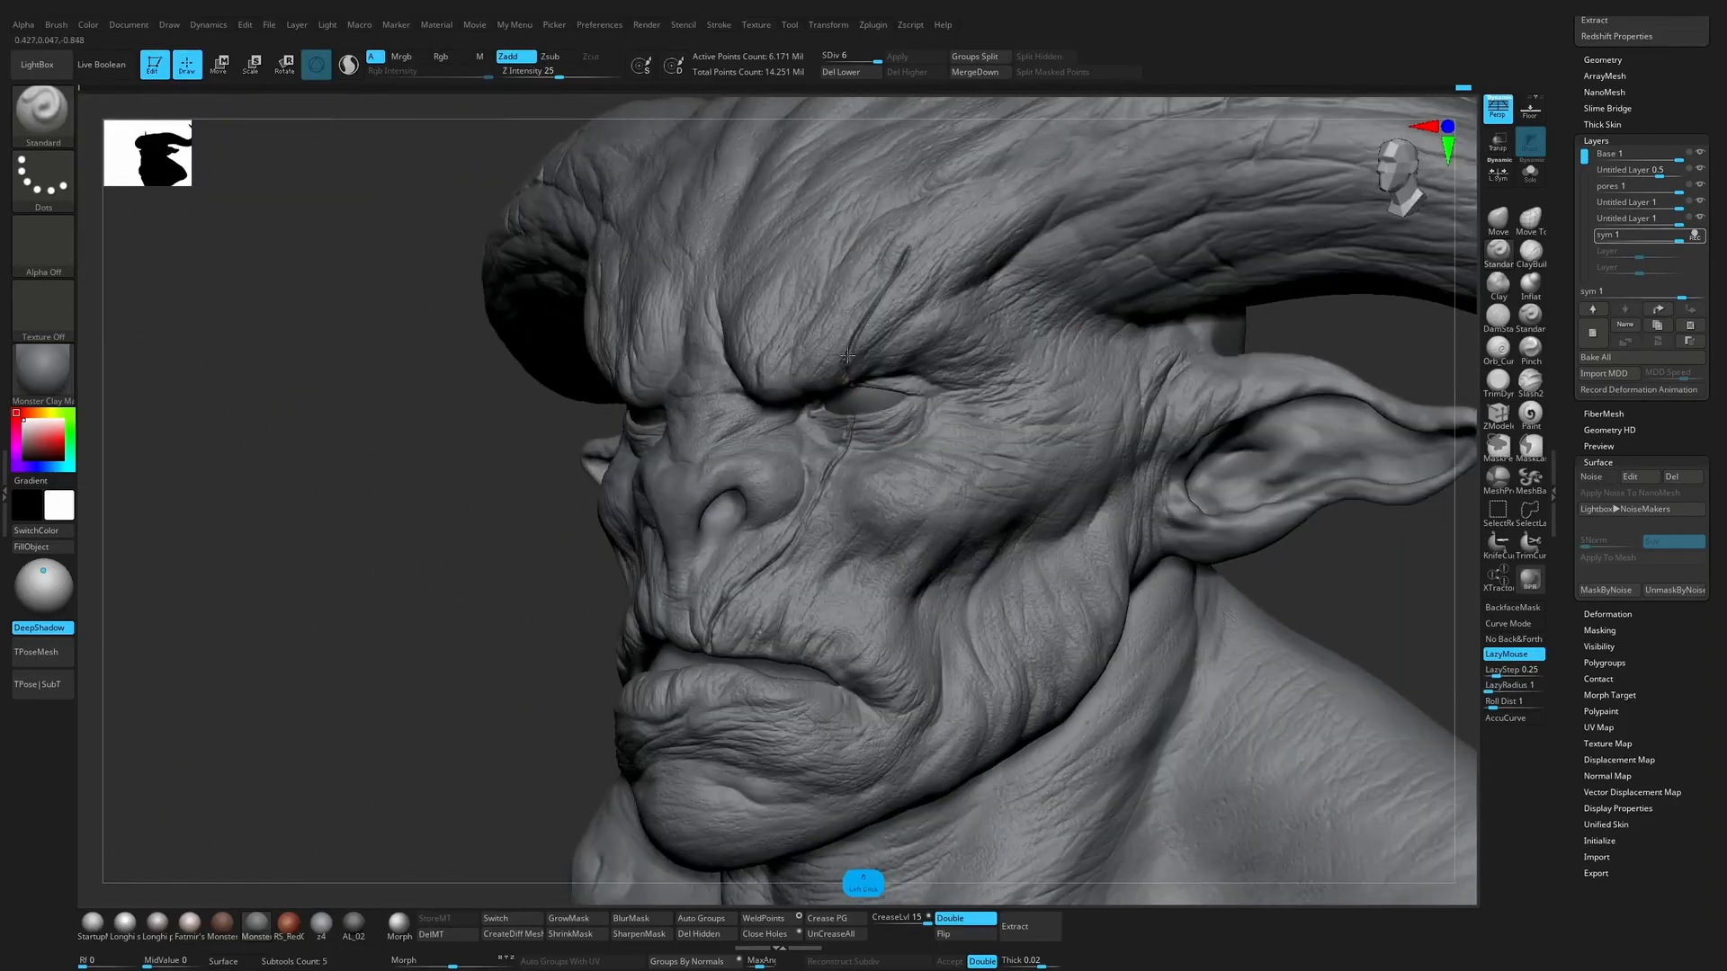
pyautogui.moveTo(884, 292)
pyautogui.mouseDown()
pyautogui.moveTo(913, 238)
pyautogui.moveTo(902, 268)
pyautogui.mouseUp()
# Step: Carve fine grooves into the scar above the brow with the StandardSpecial brush, checking the form at subdivision level 3
pyautogui.moveTo(1331, 321)
pyautogui.mouseDown()
pyautogui.moveTo(1391, 331)
pyautogui.moveTo(1410, 458)
pyautogui.mouseUp()
pyautogui.click(1530, 319)
pyautogui.press('s')
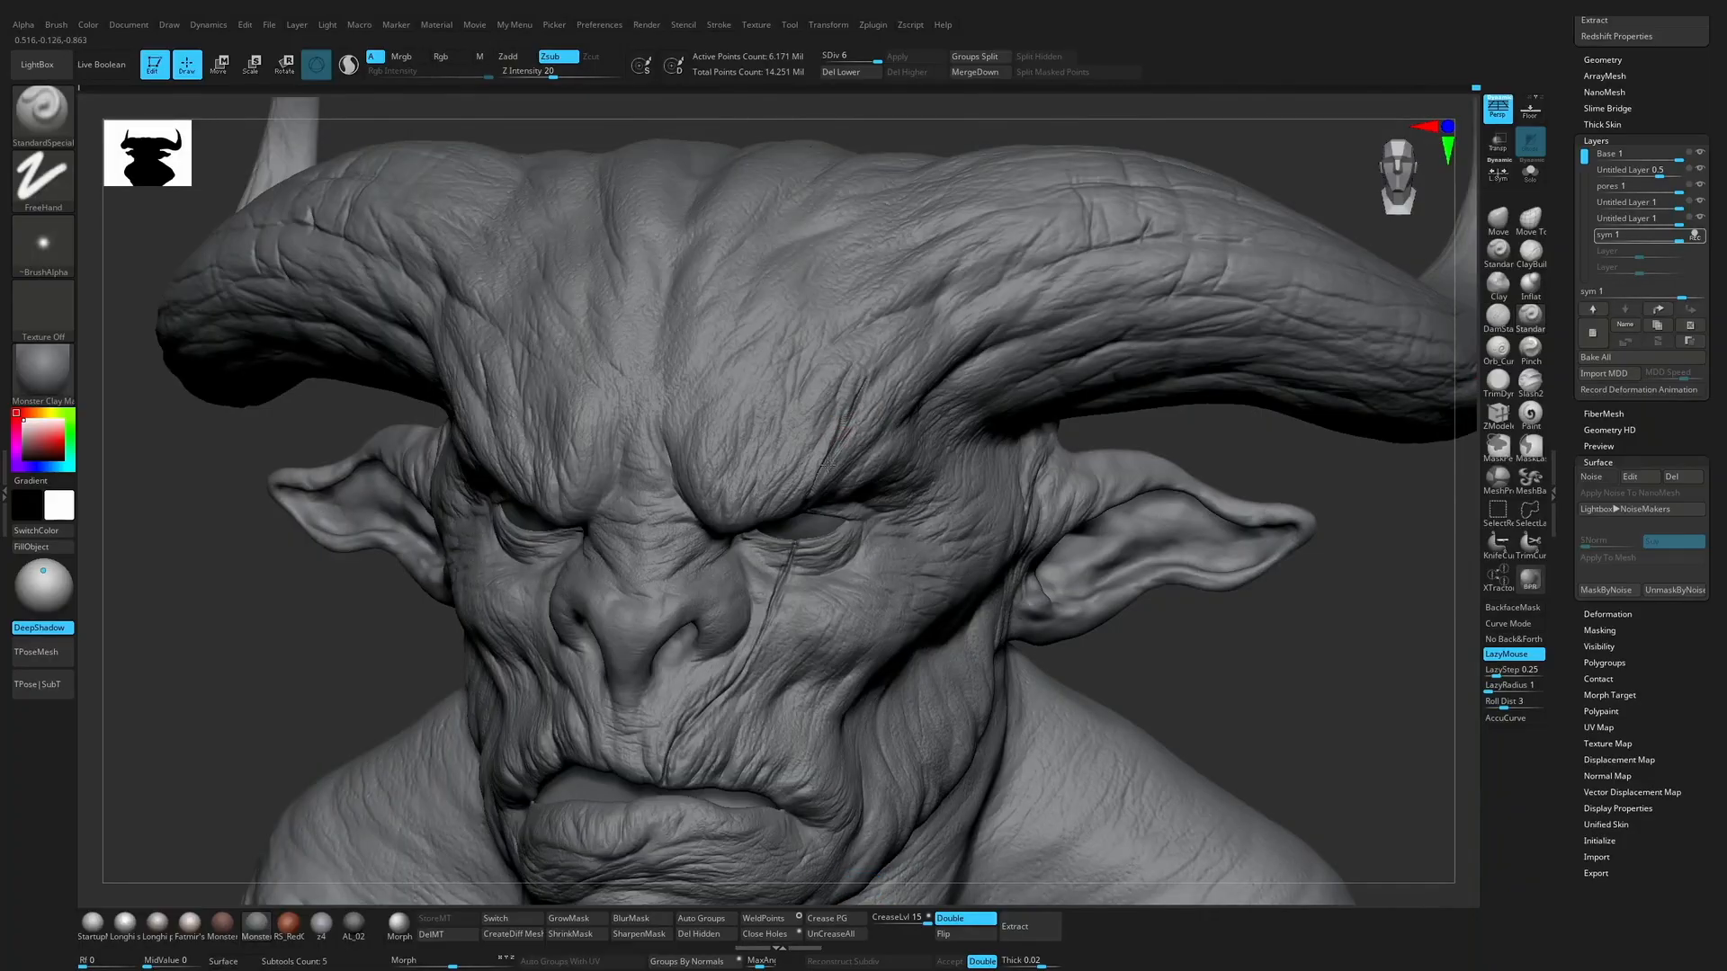
pyautogui.hotkey('shift', 'd')
pyautogui.hotkey('shift', 'd')
pyautogui.hotkey('shift', 'd')
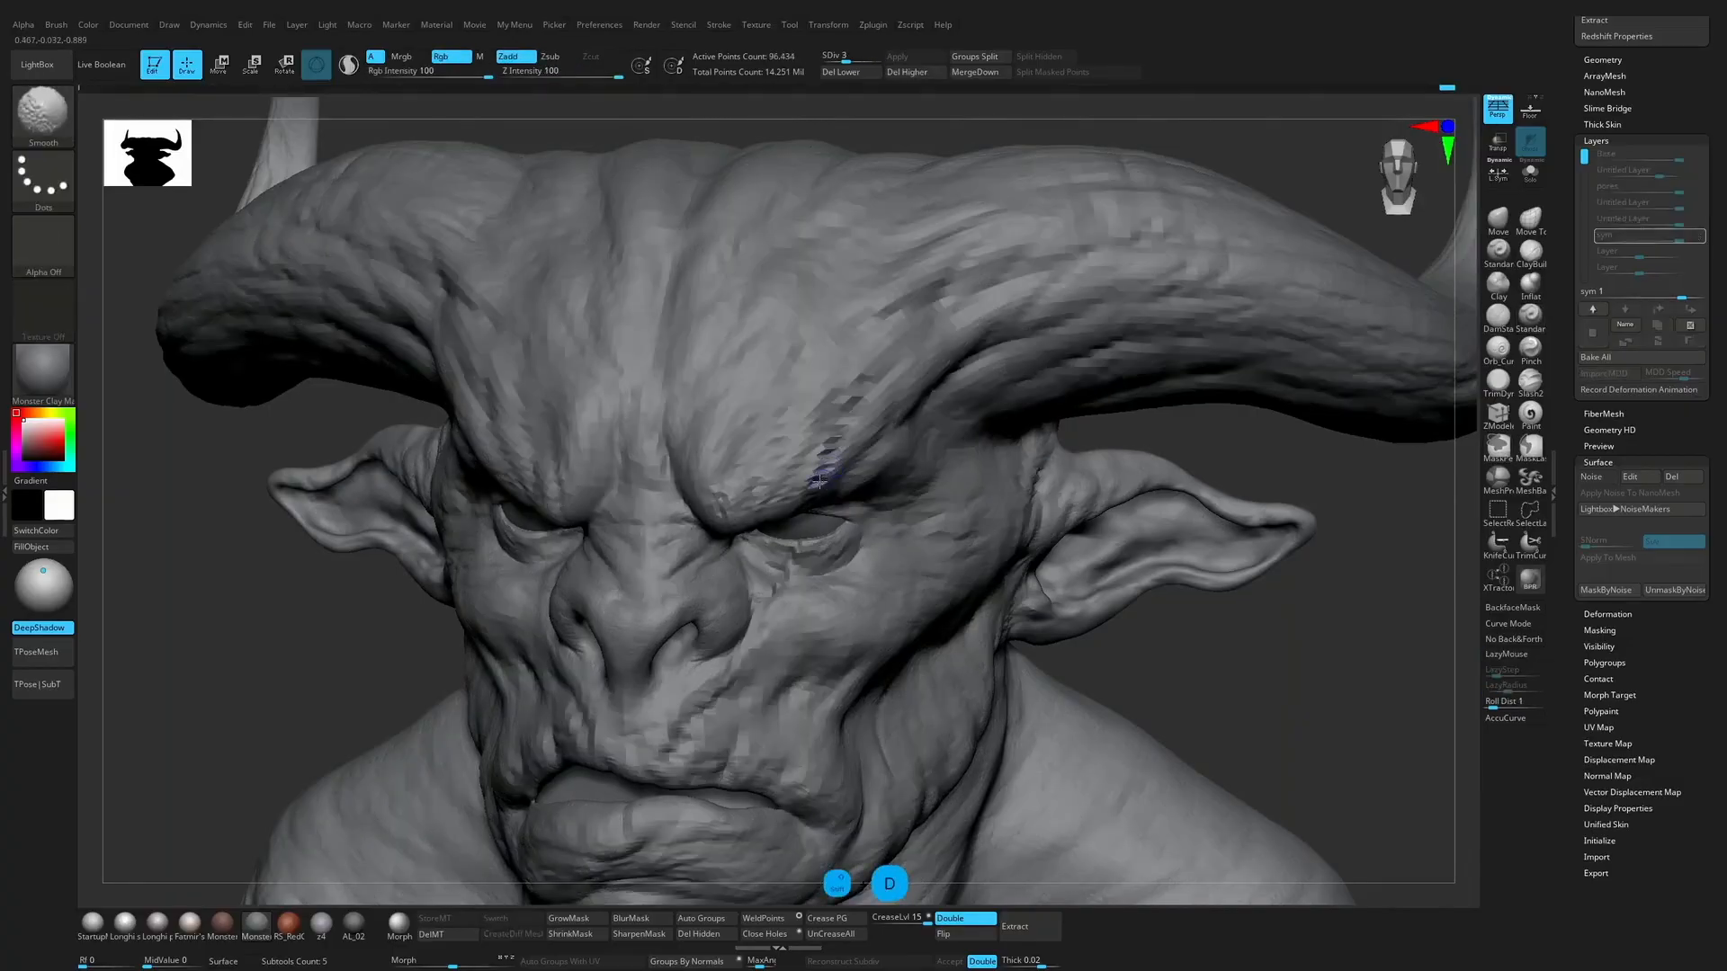
pyautogui.press('d')
pyautogui.press('d')
pyautogui.press('d')
pyautogui.moveTo(817, 471)
pyautogui.mouseDown()
pyautogui.moveTo(830, 439)
pyautogui.moveTo(827, 454)
pyautogui.mouseUp()
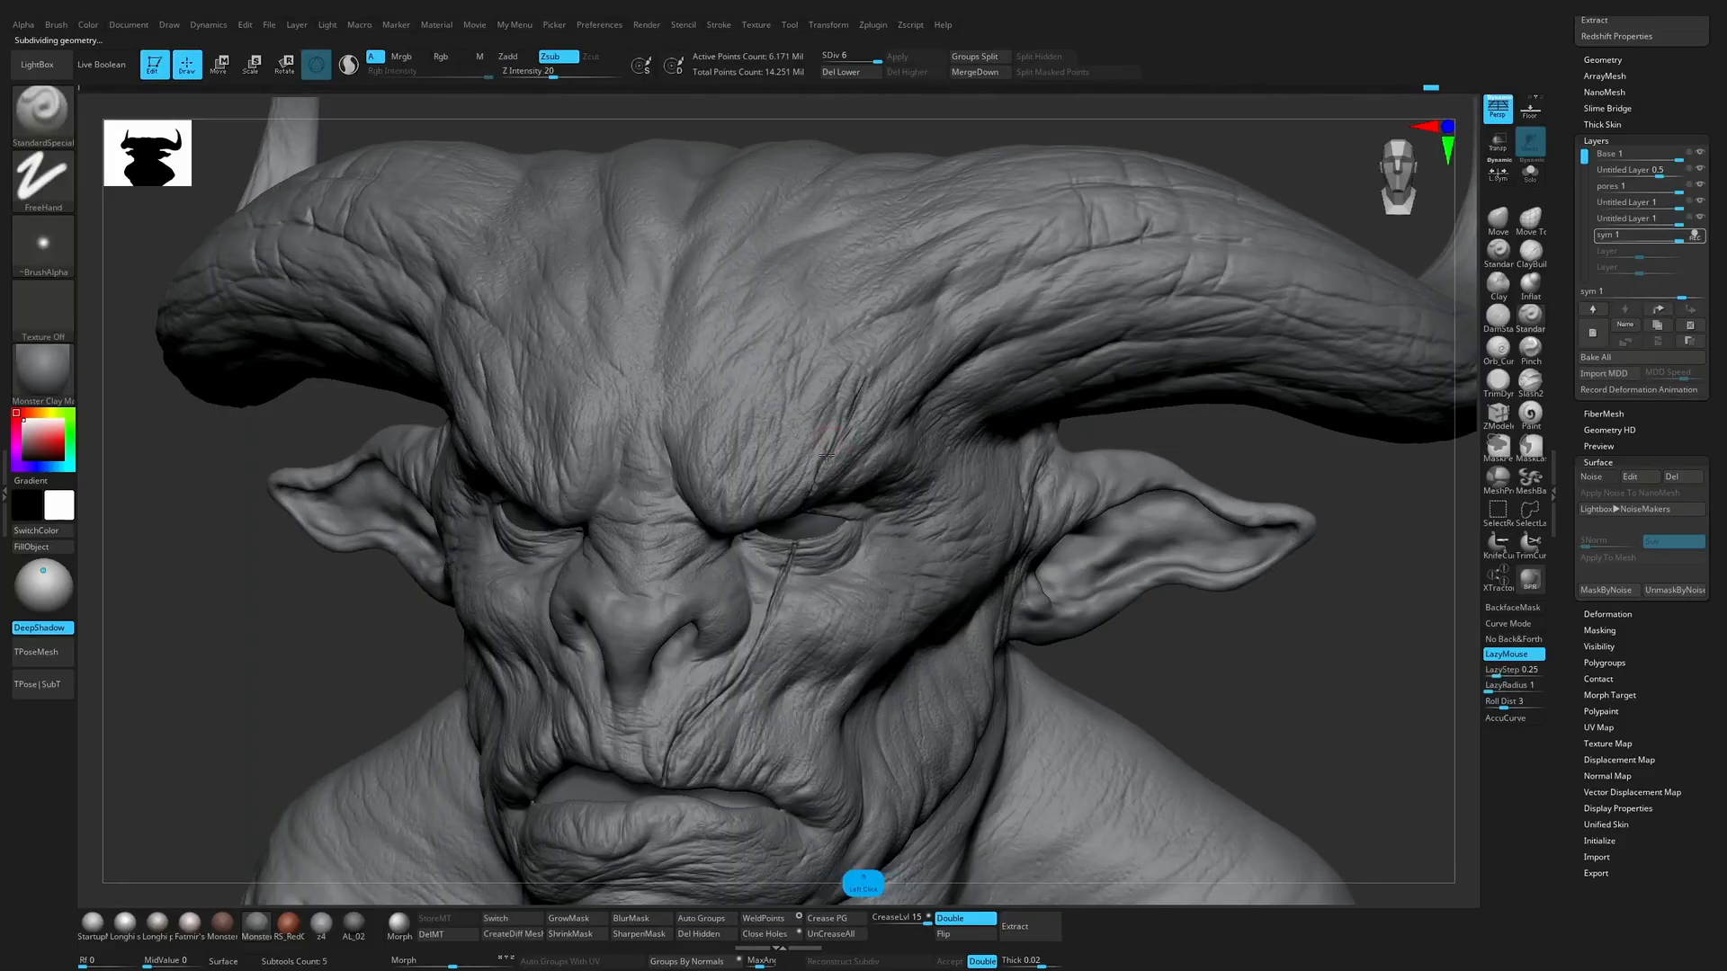
pyautogui.moveTo(865, 374); pyautogui.dragTo(872, 363)
# Step: Hide the Base, Untitled Layer 0.5, pores and upper Untitled Layer 1 layers, and resume recording on the sym layer
pyautogui.keyDown('alt'); pyautogui.moveTo(1172, 447); pyautogui.dragTo(1008, 449); pyautogui.keyUp('alt')
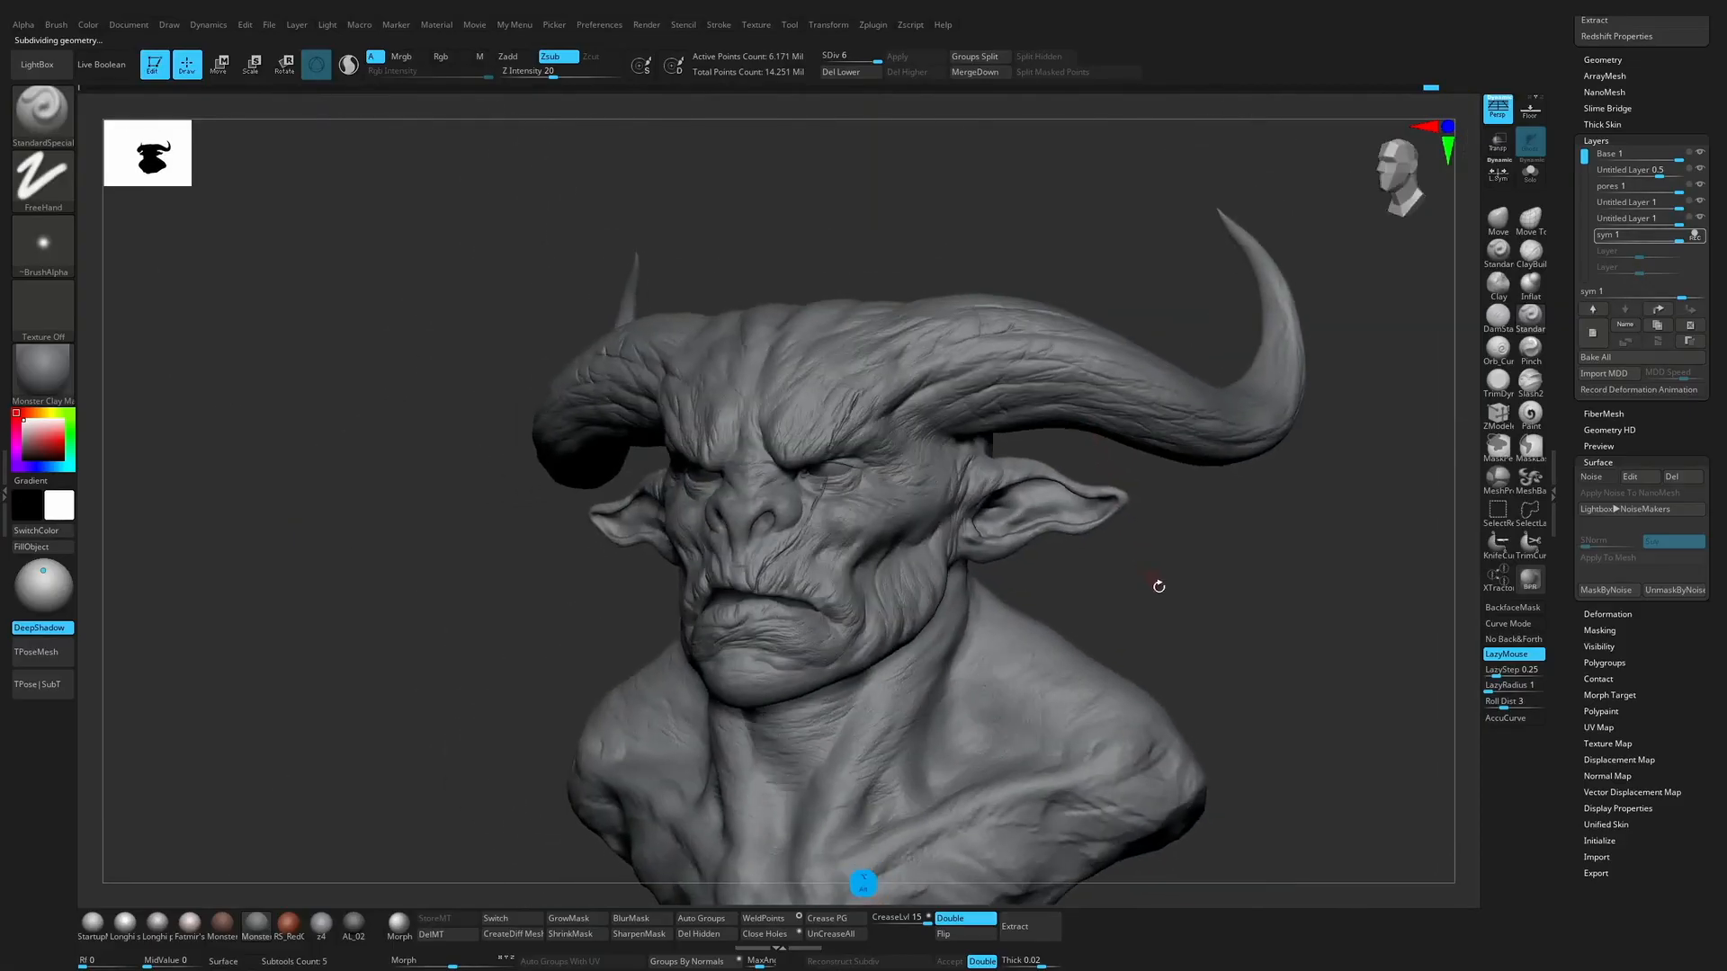
pyautogui.keyDown('alt'); pyautogui.moveTo(1158, 583); pyautogui.dragTo(1326, 536); pyautogui.keyUp('alt')
pyautogui.click(1695, 234)
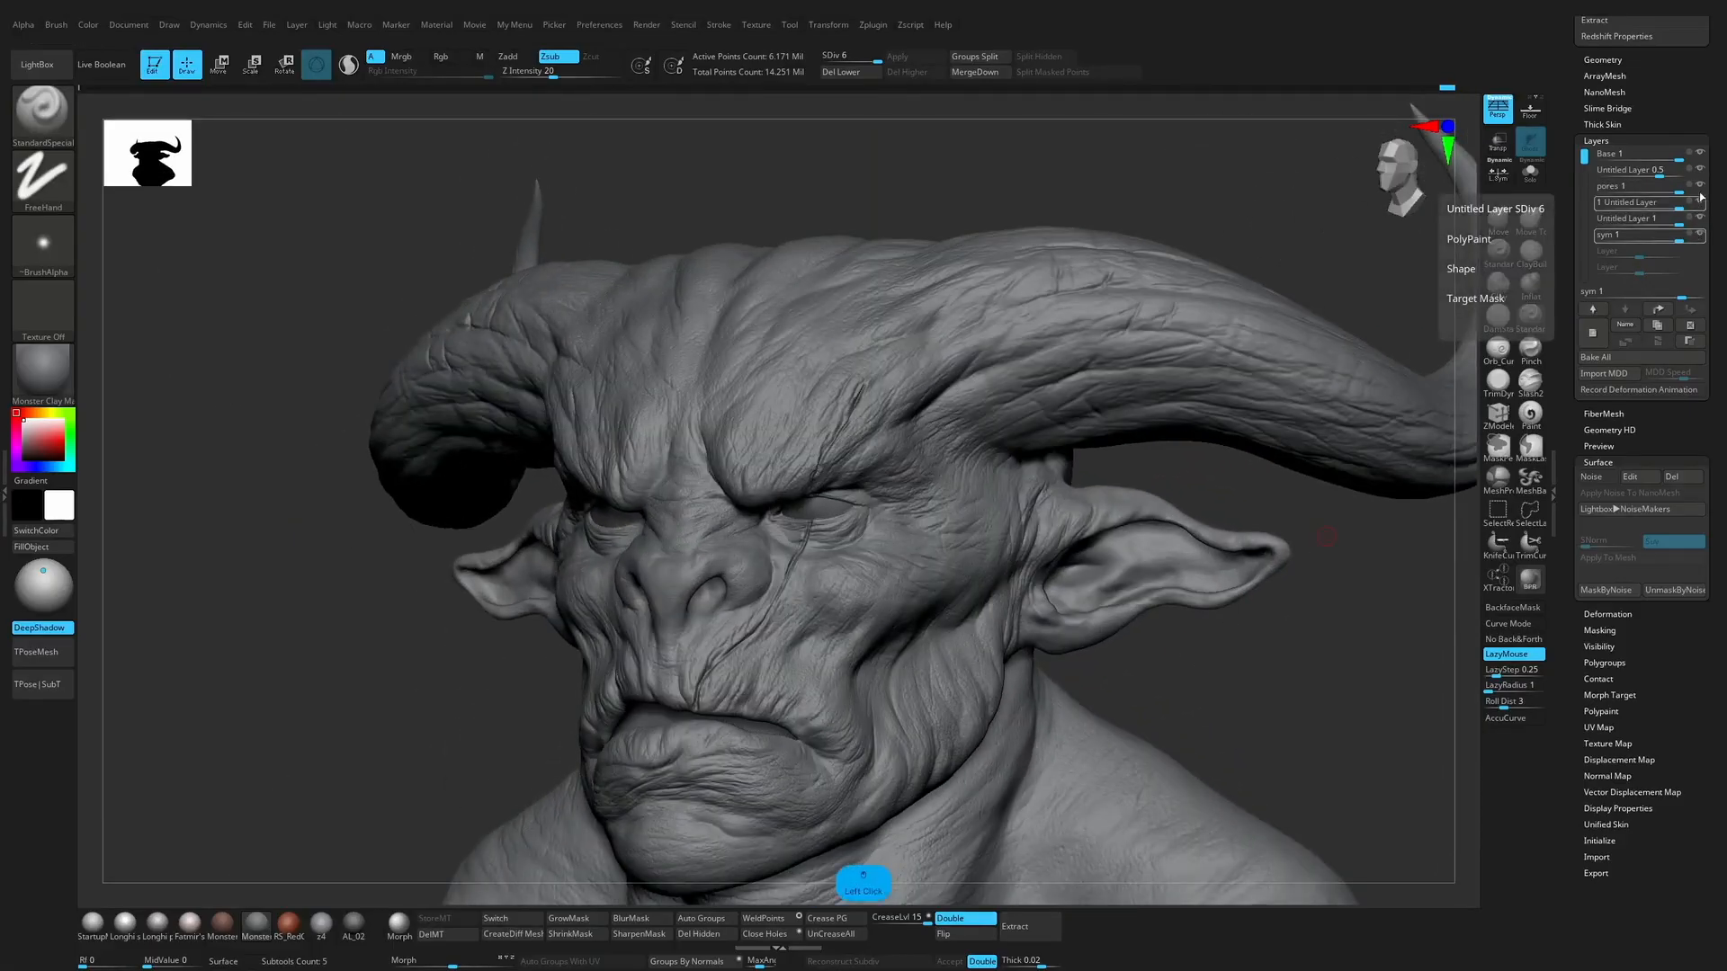
pyautogui.click(1628, 154)
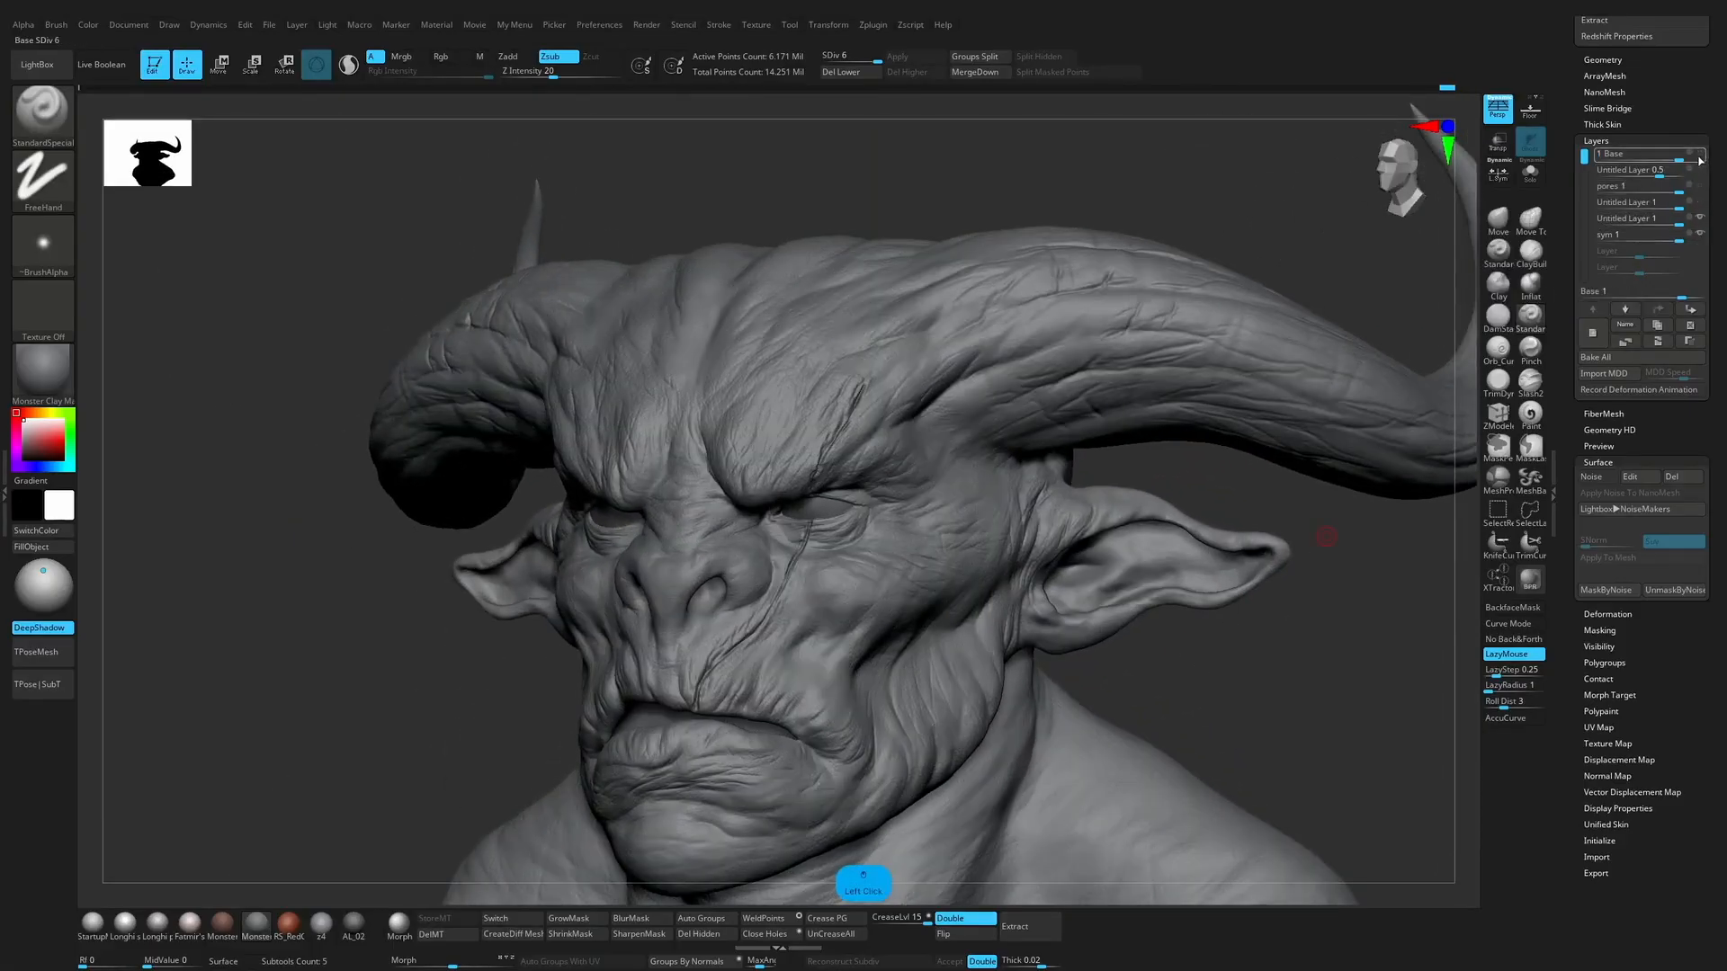
pyautogui.click(1693, 236)
# Step: Smooth the scar on the brow and continue its groove down over the eyelid
pyautogui.moveTo(848, 418)
pyautogui.keyDown('shift'); pyautogui.mouseDown()
pyautogui.moveTo(861, 393)
pyautogui.moveTo(820, 459)
pyautogui.moveTo(853, 399)
pyautogui.moveTo(847, 413)
pyautogui.mouseUp(); pyautogui.keyUp('shift')
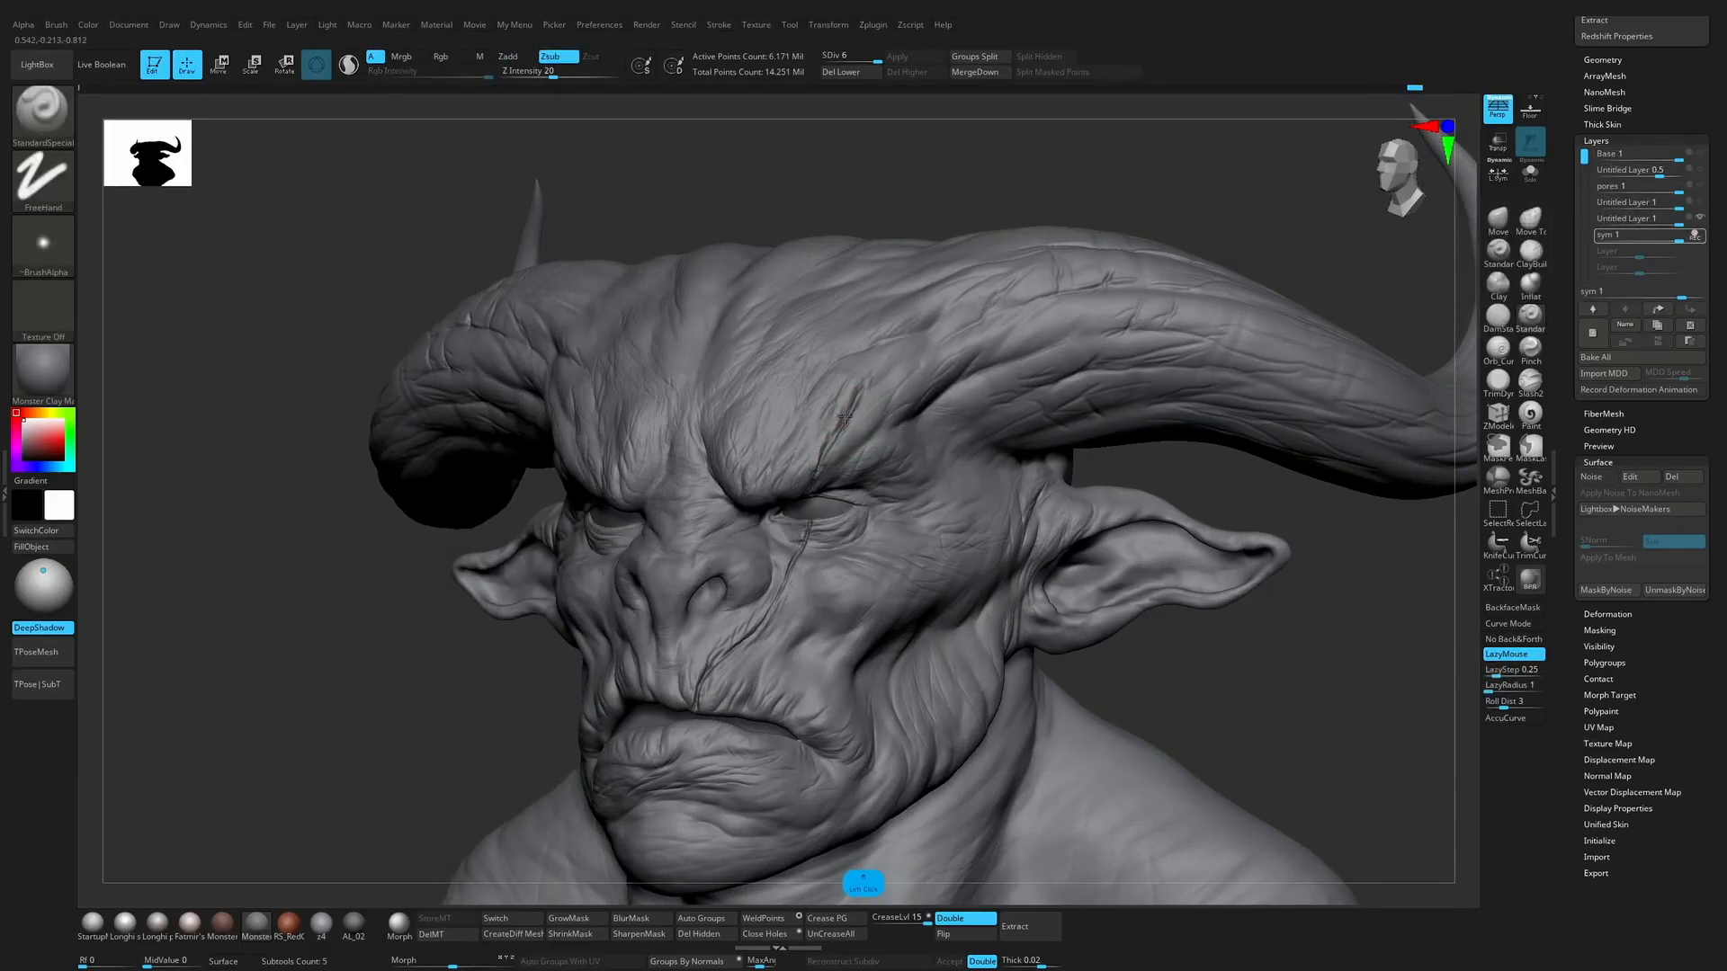
pyautogui.moveTo(812, 490); pyautogui.dragTo(808, 525)
pyautogui.moveTo(1128, 472); pyautogui.dragTo(1130, 477)
pyautogui.keyDown('alt'); pyautogui.moveTo(1167, 652); pyautogui.dragTo(1179, 719); pyautogui.keyUp('alt')
pyautogui.press('b')
pyautogui.press('c')
pyautogui.press('b')
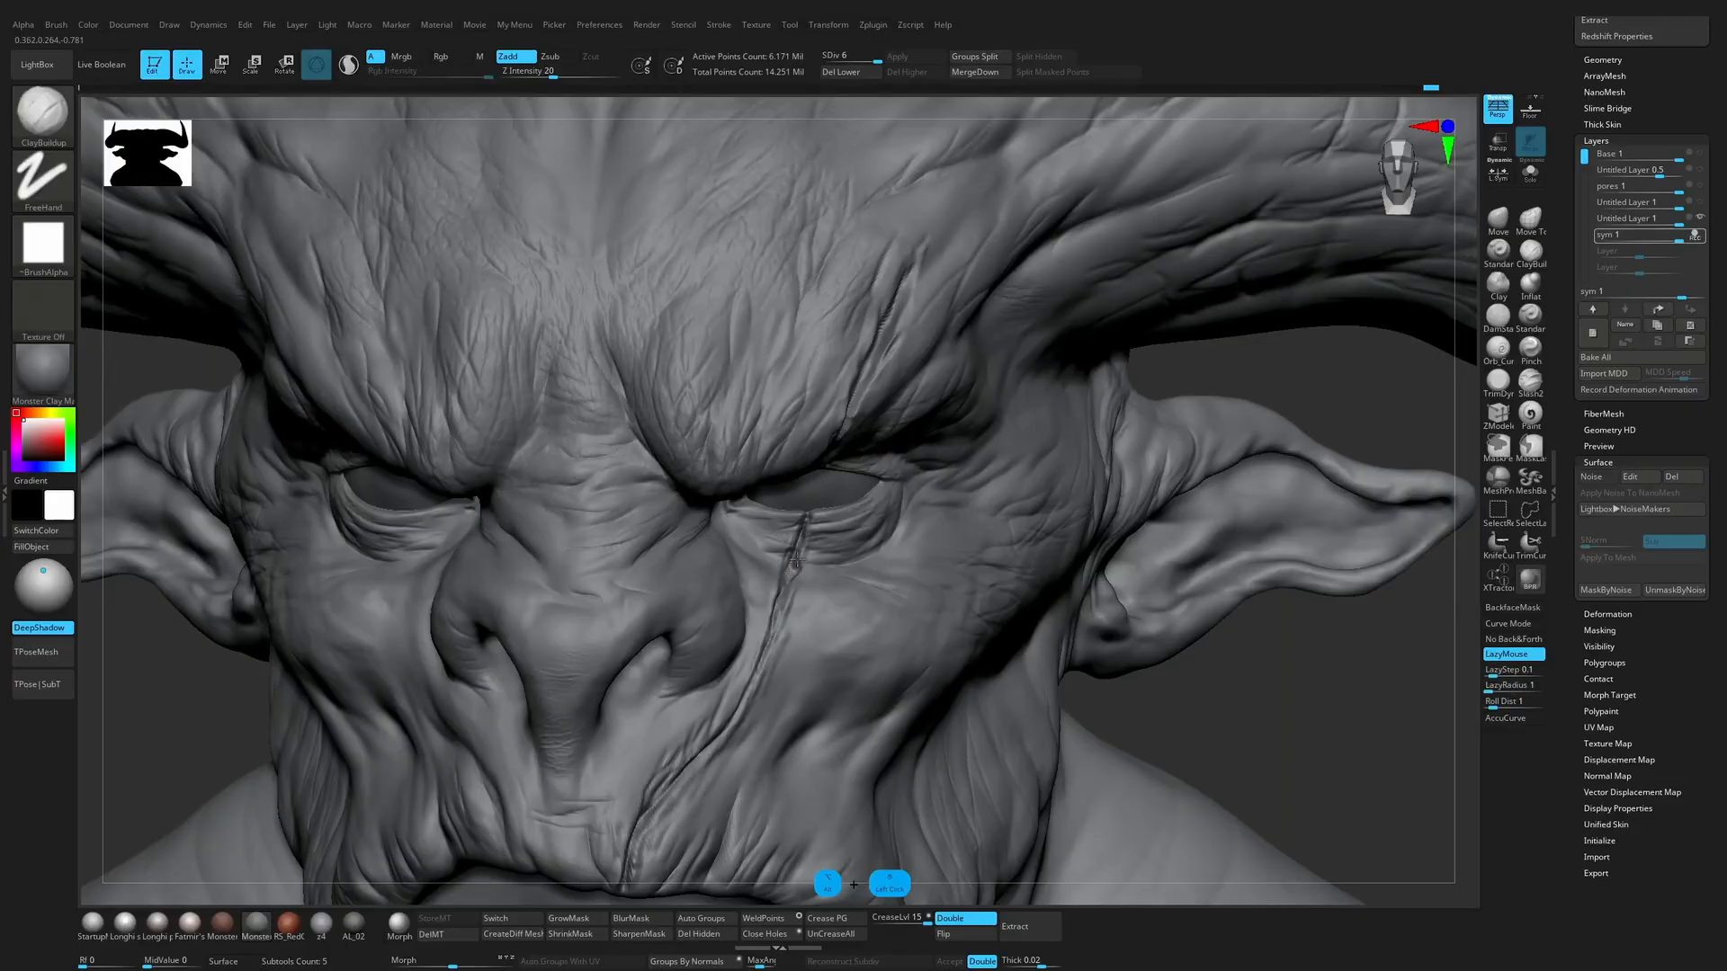
# Step: Raise the scar's edges below the eye and deepen its groove above the brow with the Standard brush
pyautogui.press('b')
pyautogui.press('s')
pyautogui.press('t')
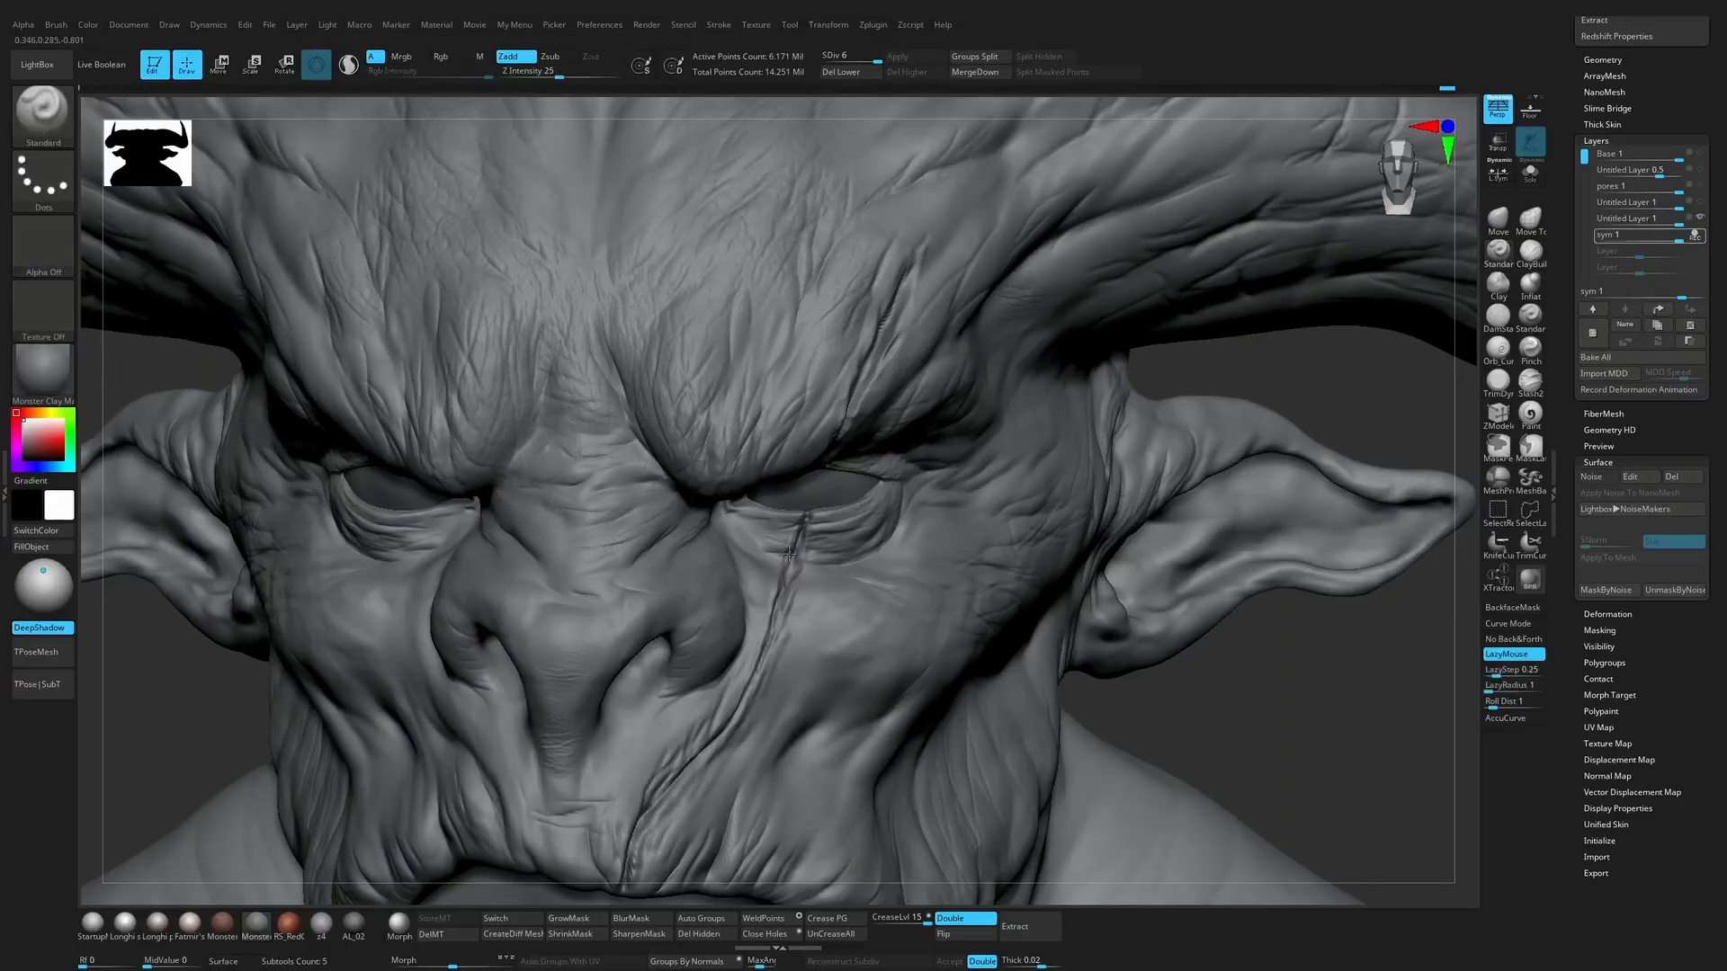
pyautogui.moveTo(785, 559); pyautogui.dragTo(787, 617)
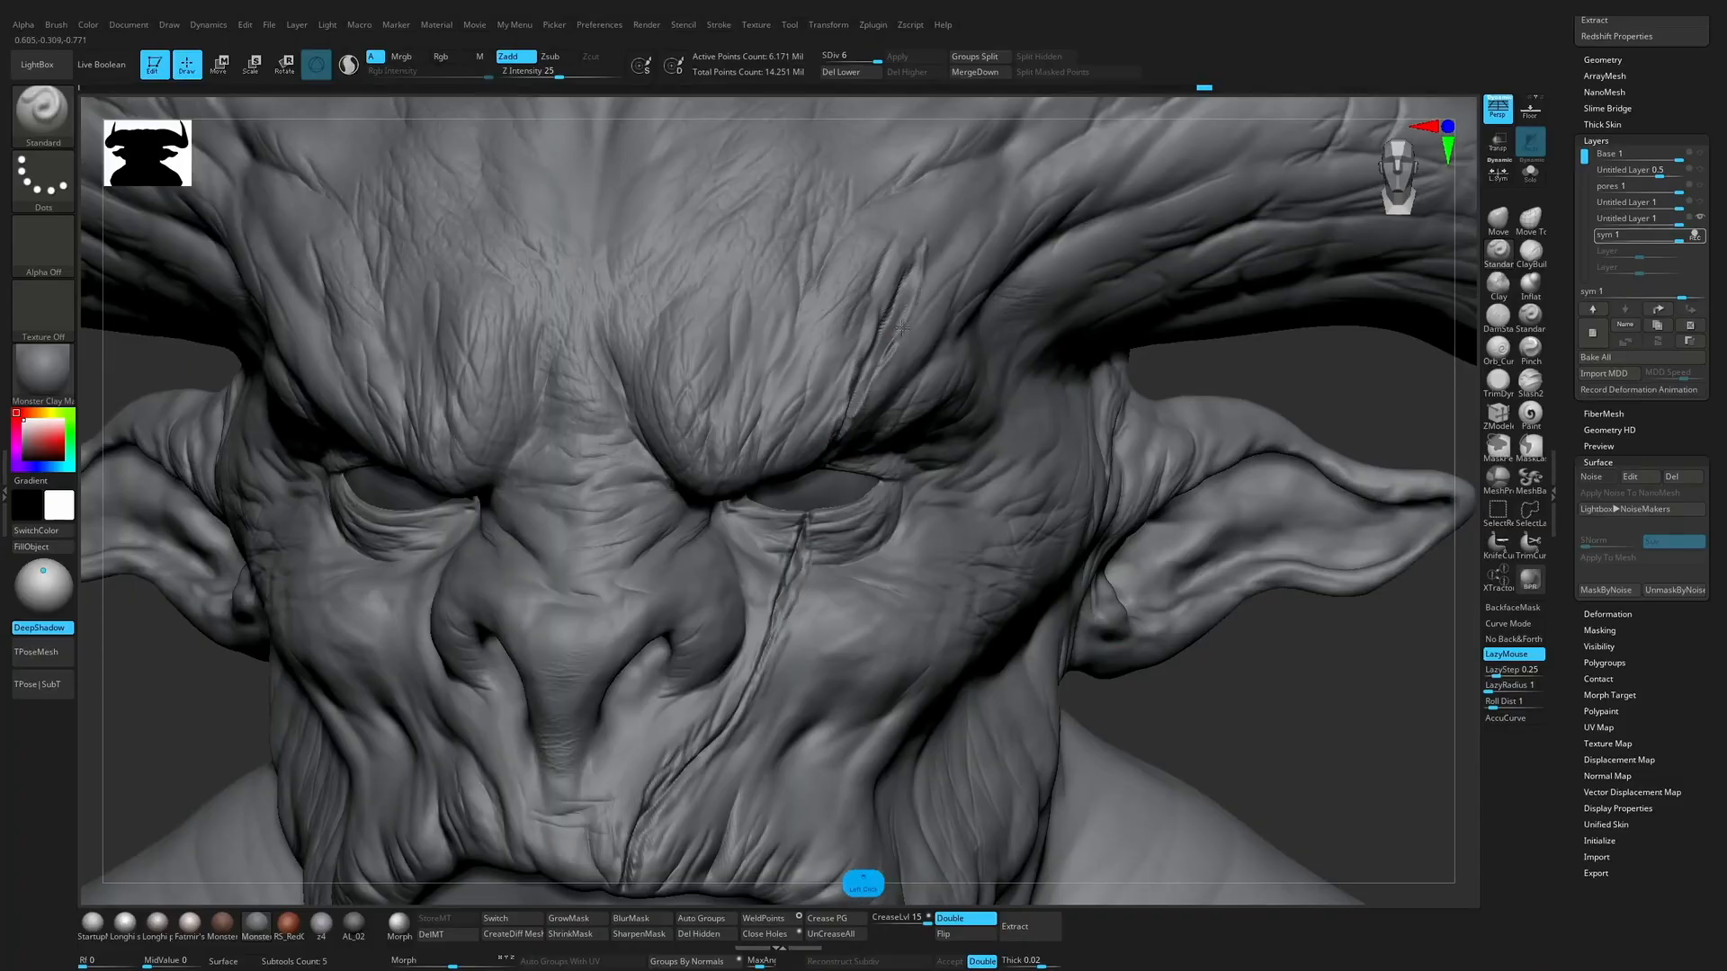
pyautogui.keyDown('alt'); pyautogui.moveTo(902, 328); pyautogui.dragTo(907, 299); pyautogui.keyUp('alt')
# Step: Show the four hidden detail layers again and hide the sym layer to compare the bust without its asymmetry
pyautogui.keyDown('alt'); pyautogui.moveTo(1281, 386); pyautogui.dragTo(1273, 301); pyautogui.keyUp('alt')
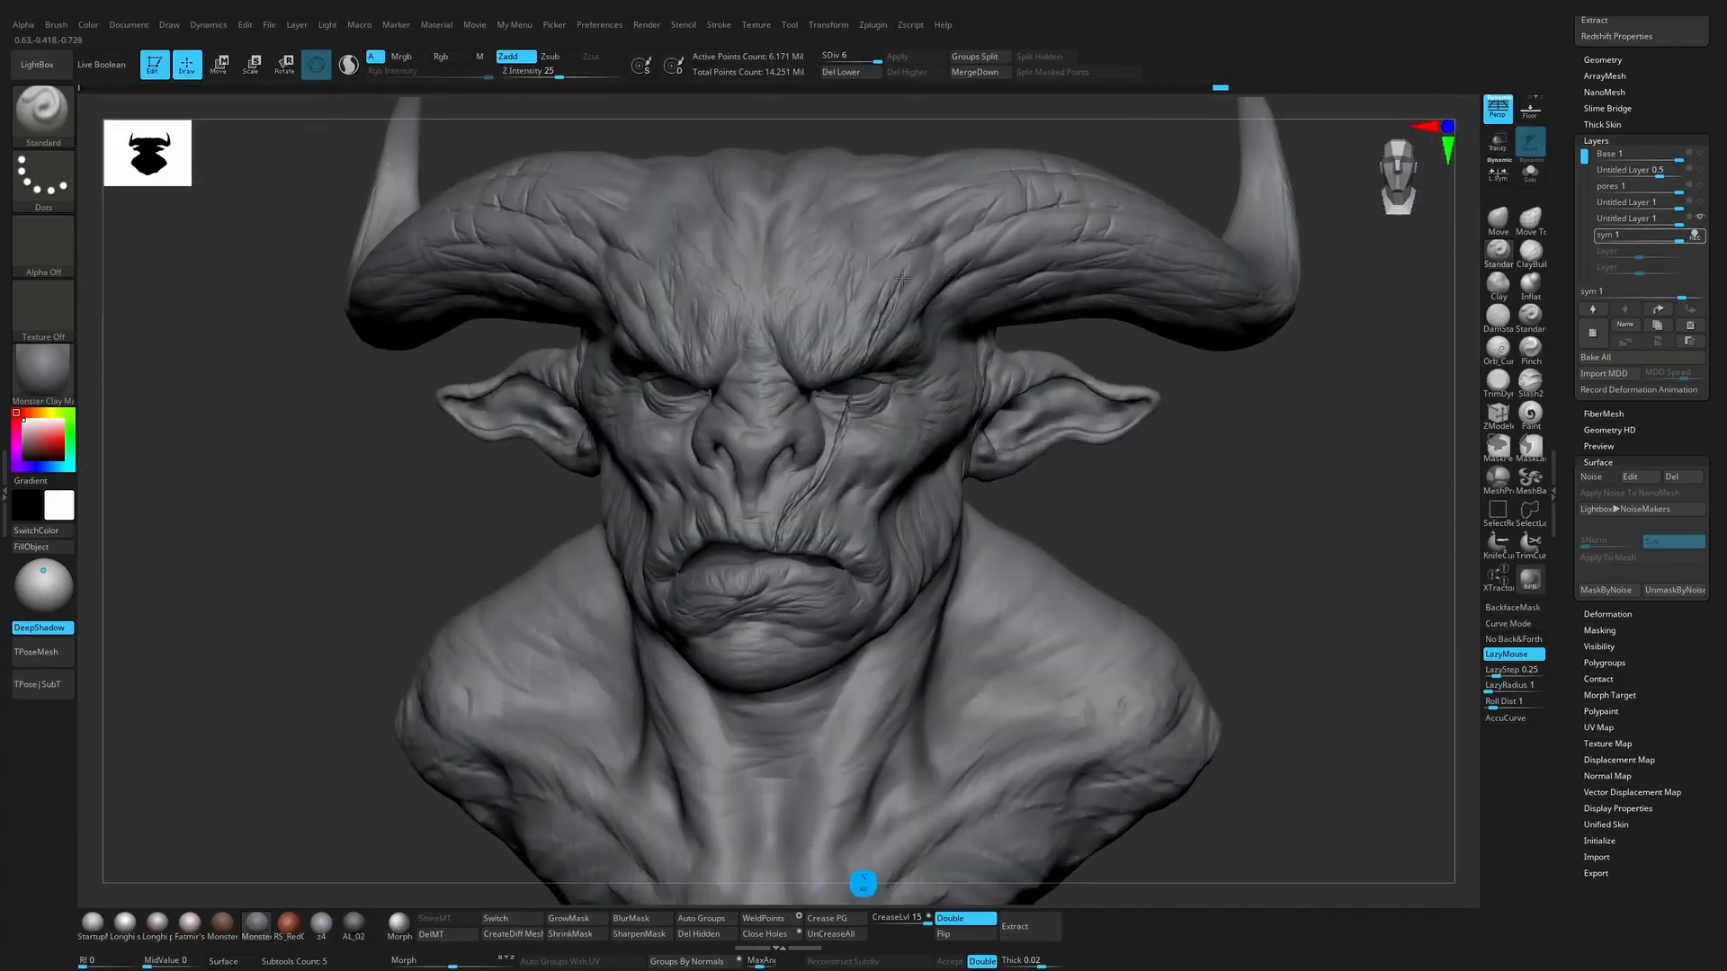
pyautogui.press('shift')
pyautogui.click(1699, 202)
pyautogui.click(1699, 185)
pyautogui.click(1698, 169)
pyautogui.click(1699, 153)
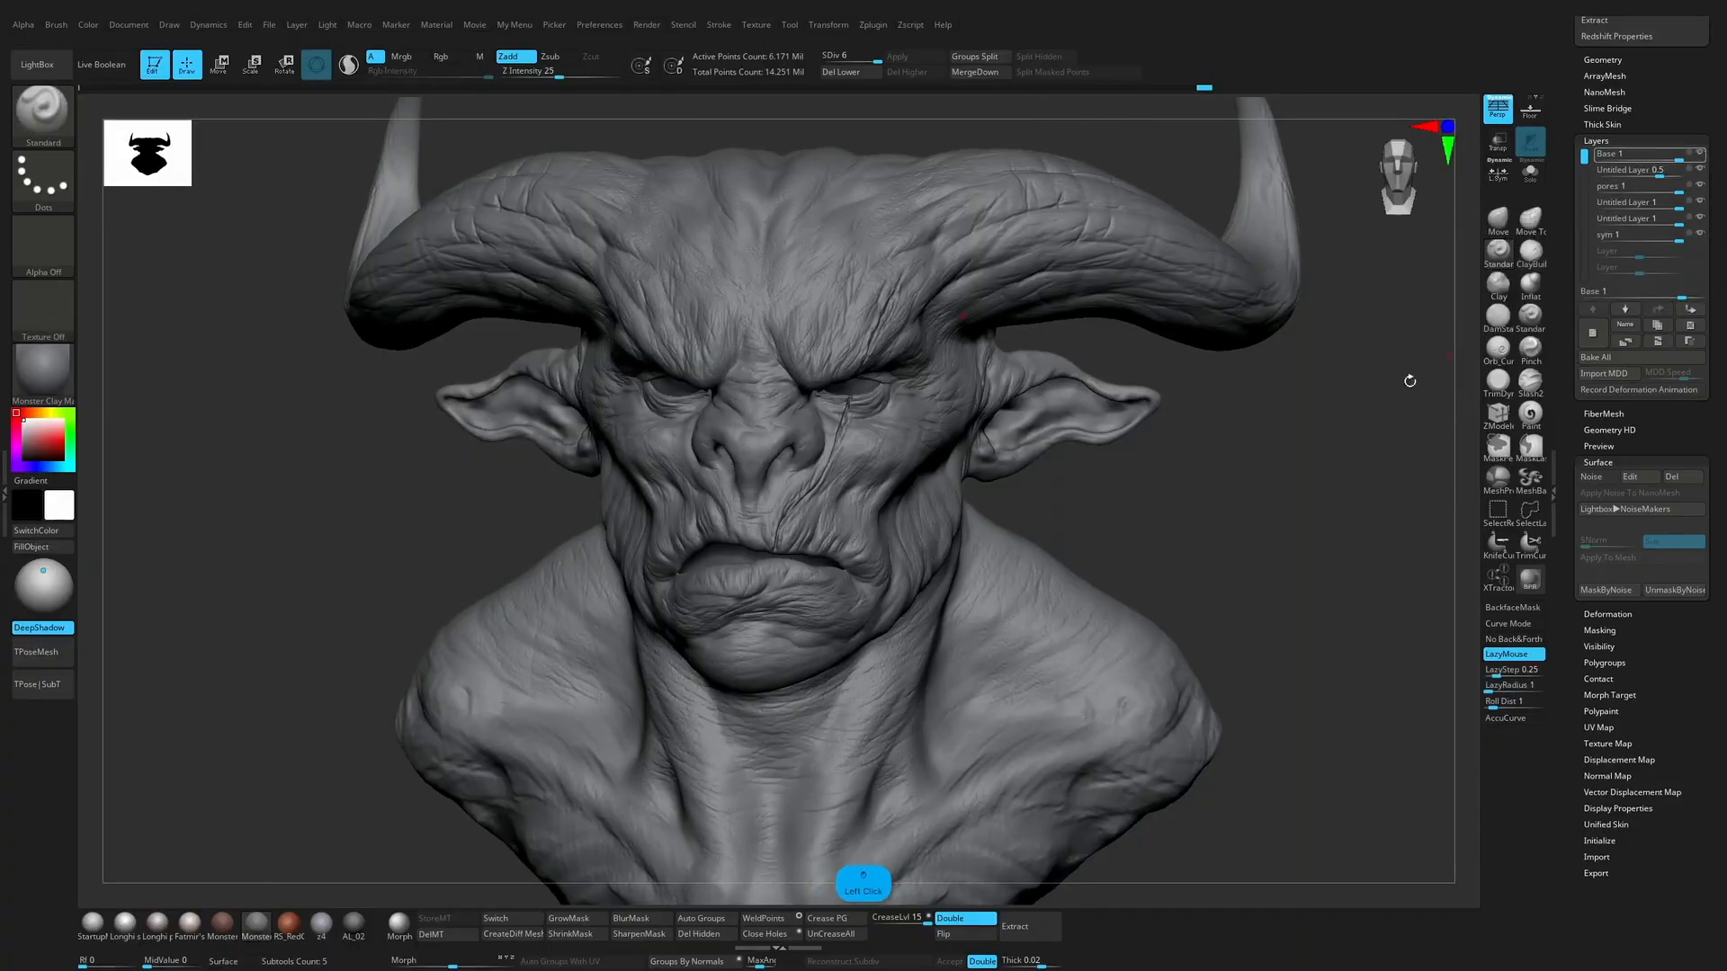
pyautogui.click(1699, 236)
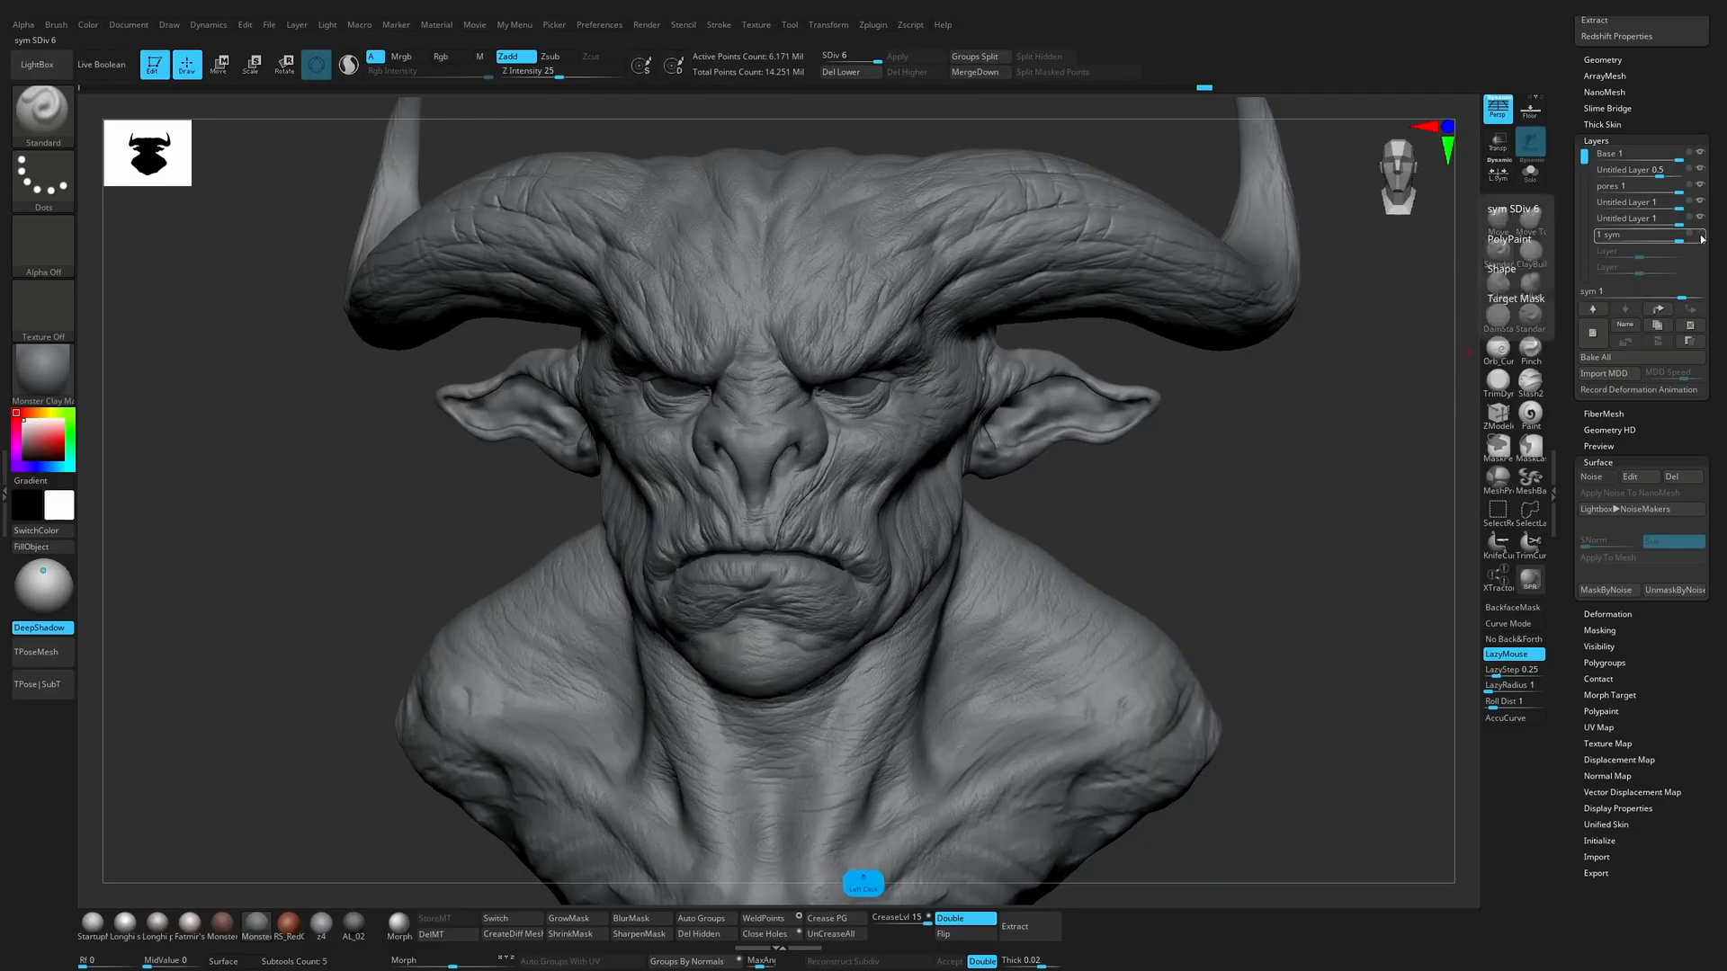
# Step: Show the sym layer on the bust again and save the file
pyautogui.keyDown('shift'); pyautogui.moveTo(1284, 490); pyautogui.dragTo(1267, 499); pyautogui.keyUp('shift')
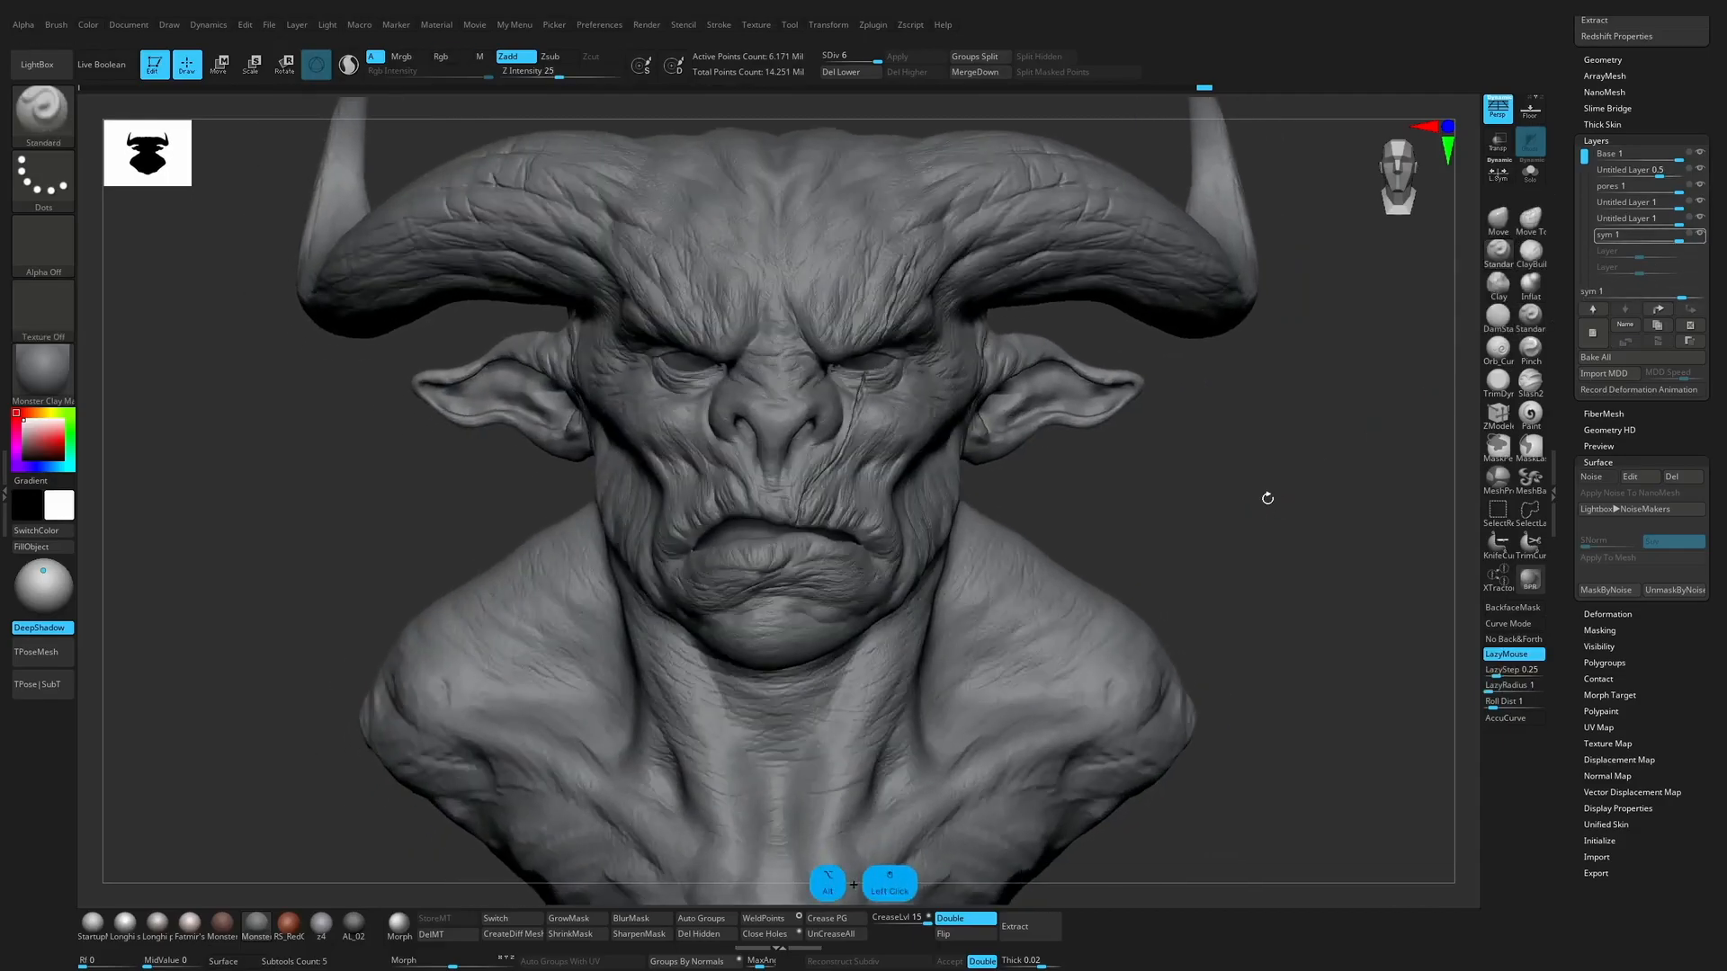
pyautogui.press('space')
pyautogui.click(1320, 339)
# Step: Insert a Sphere3D subtool and place it in front of the creature's face
pyautogui.scroll(5, 1664, 539)
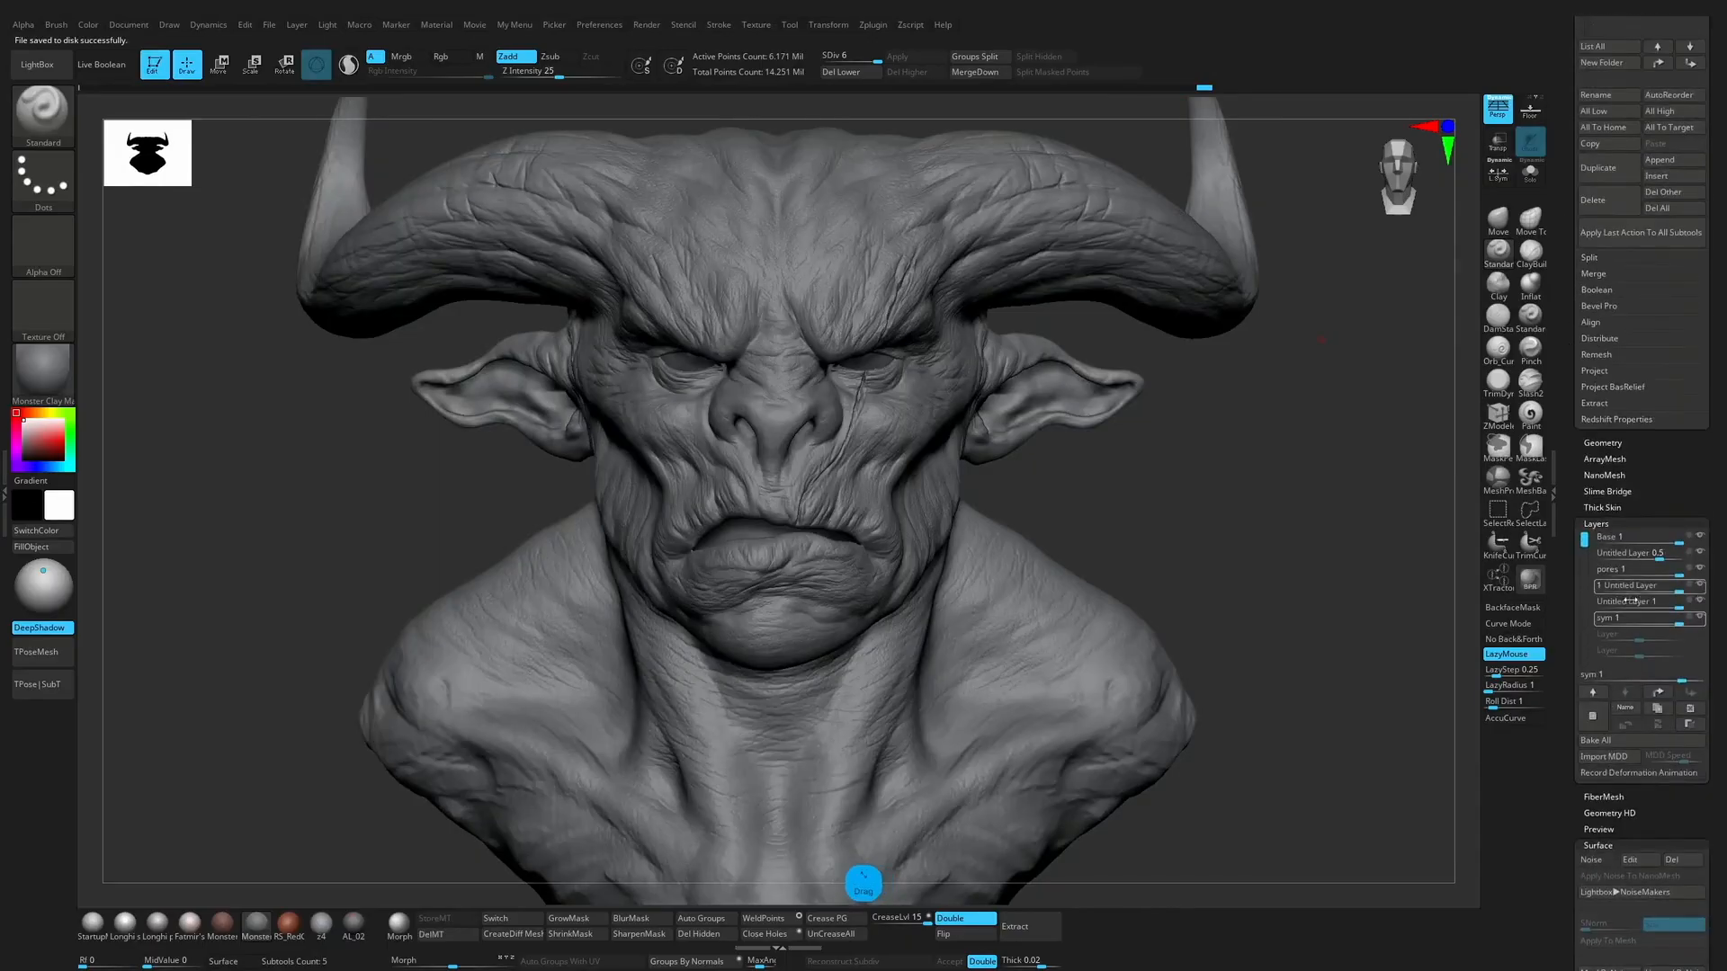
pyautogui.scroll(5, 1668, 684)
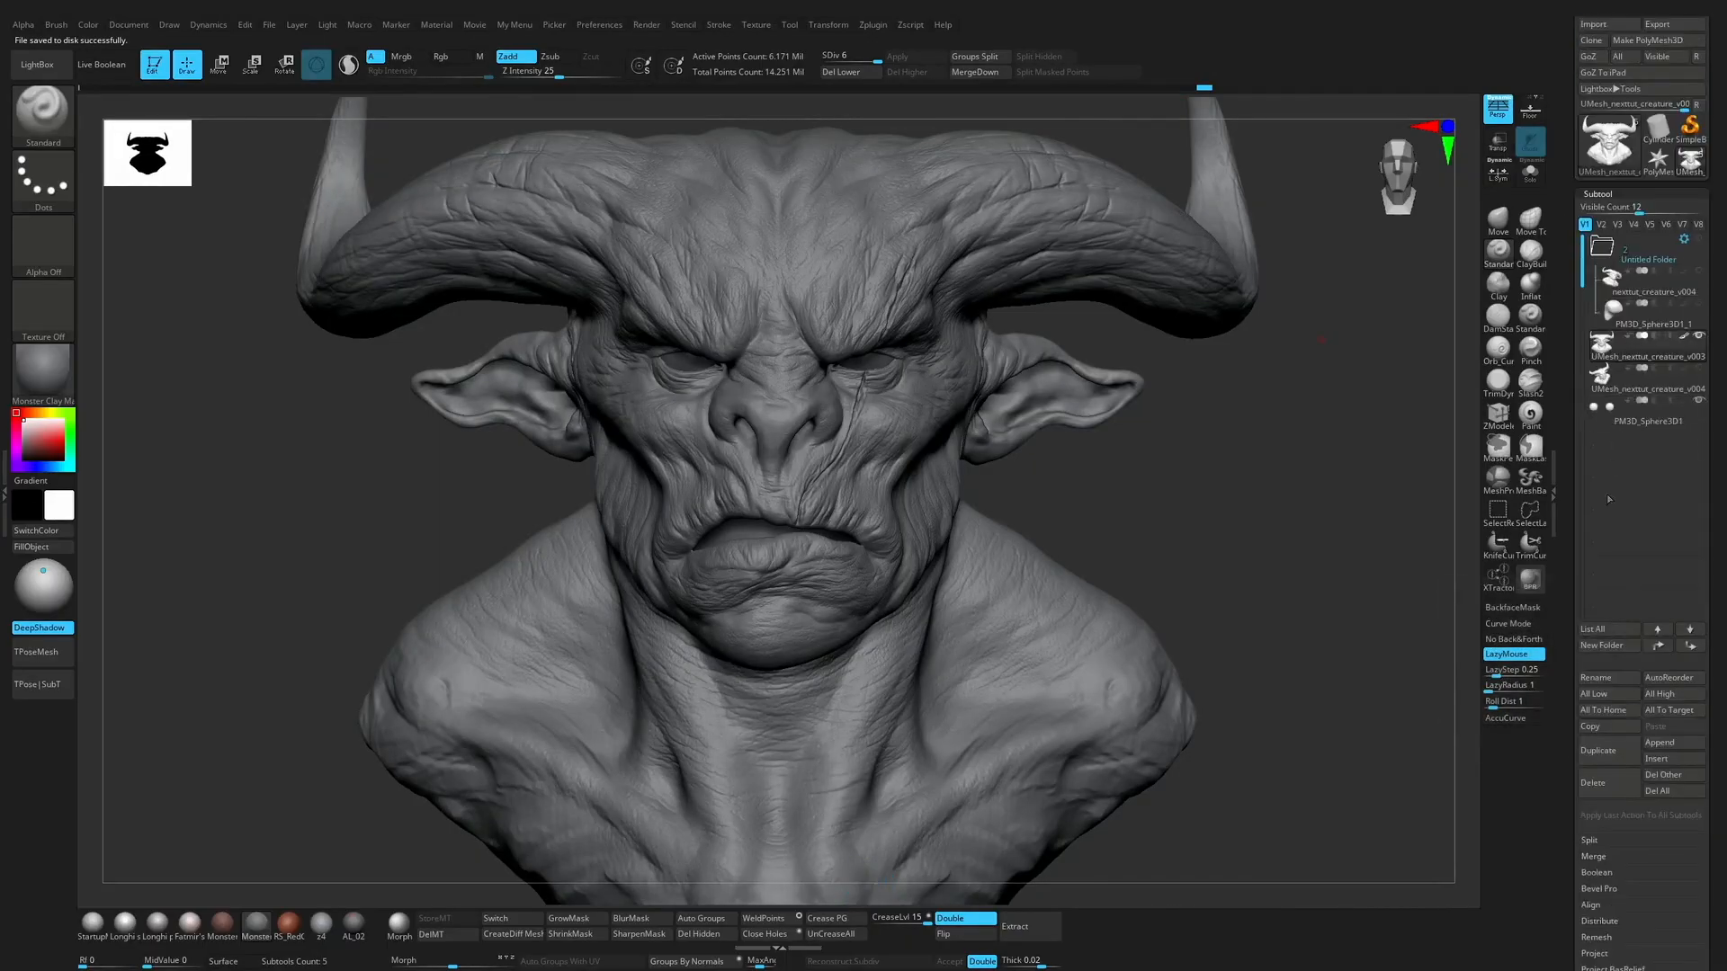
pyautogui.click(1655, 760)
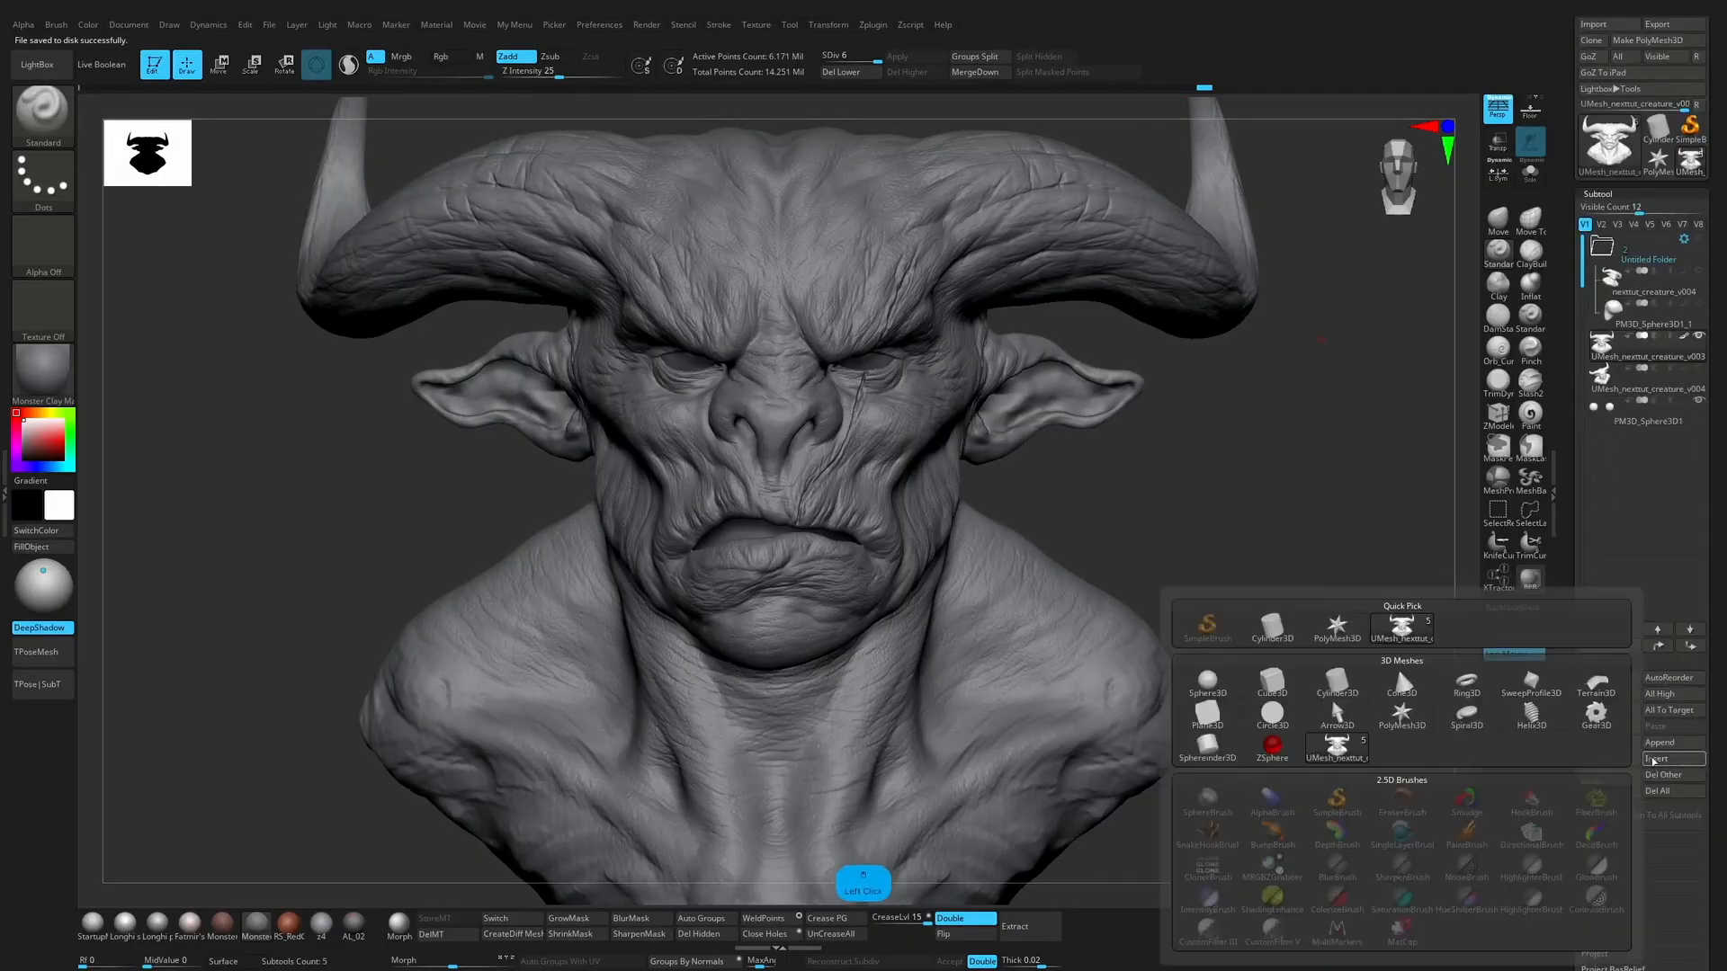
pyautogui.click(1211, 691)
pyautogui.press('w')
pyautogui.moveTo(1206, 485); pyautogui.dragTo(735, 430)
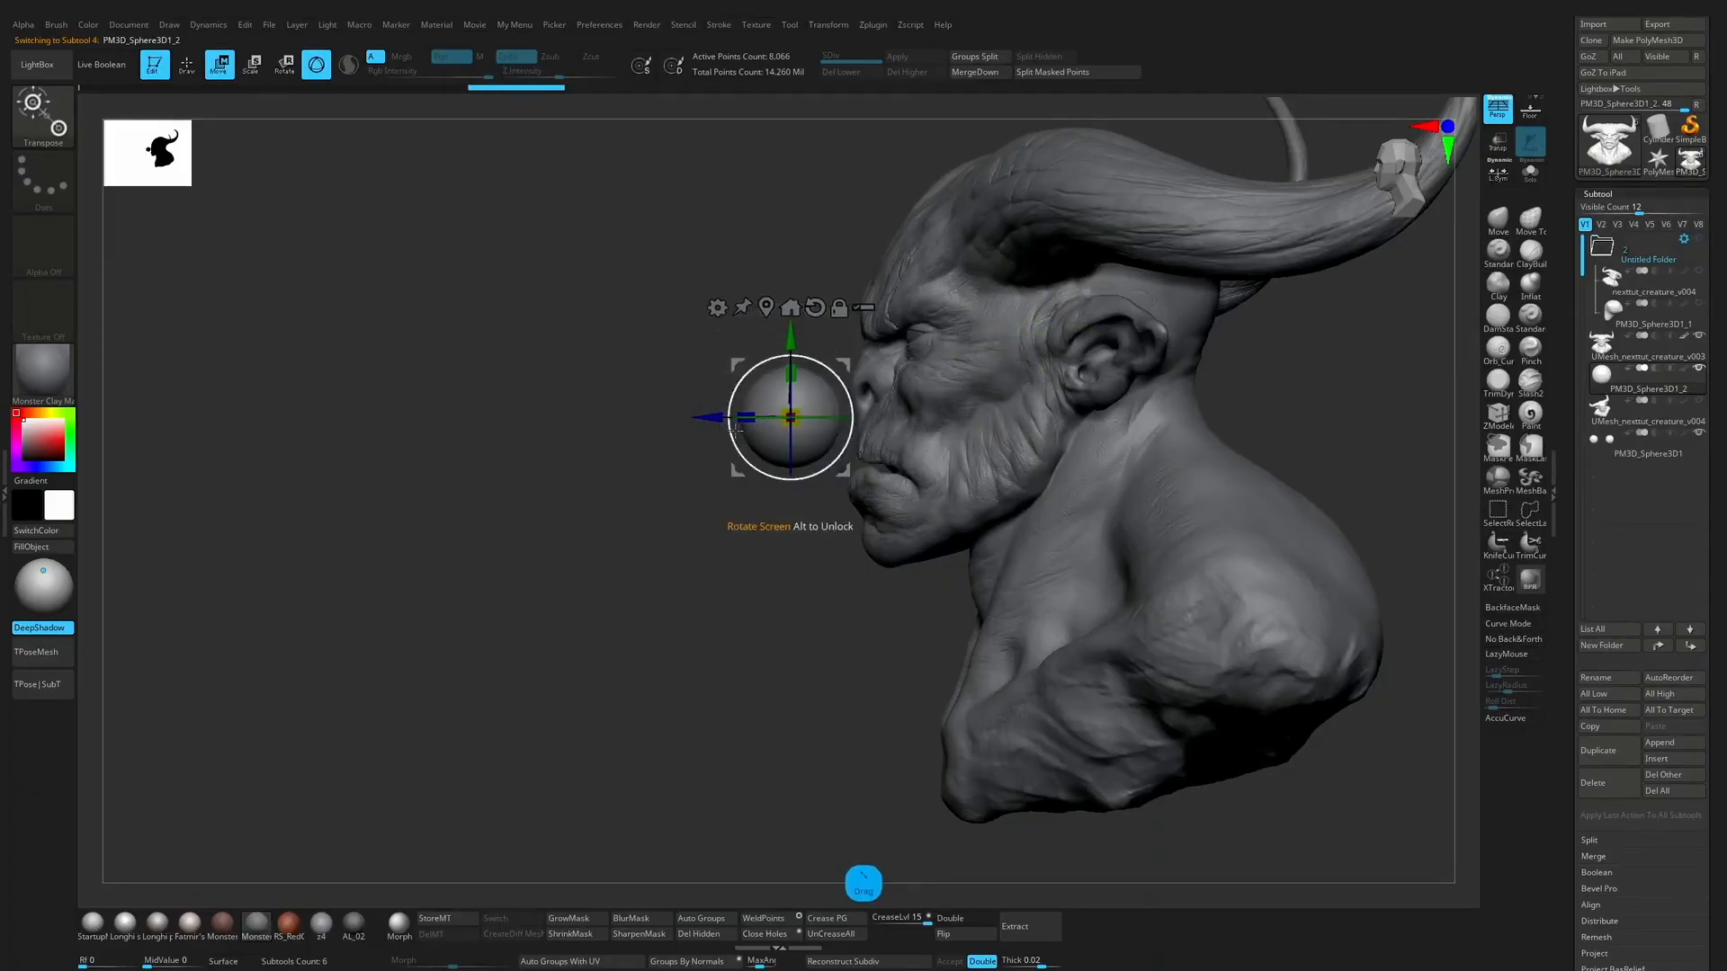
# Step: Pull the sphere upward into a pointed, curved tusk with the SnakeHook brush
pyautogui.press('b')
pyautogui.press('s')
pyautogui.press('h')
pyautogui.click(623, 449)
pyautogui.moveTo(791, 400); pyautogui.dragTo(822, 309)
pyautogui.press('shift')
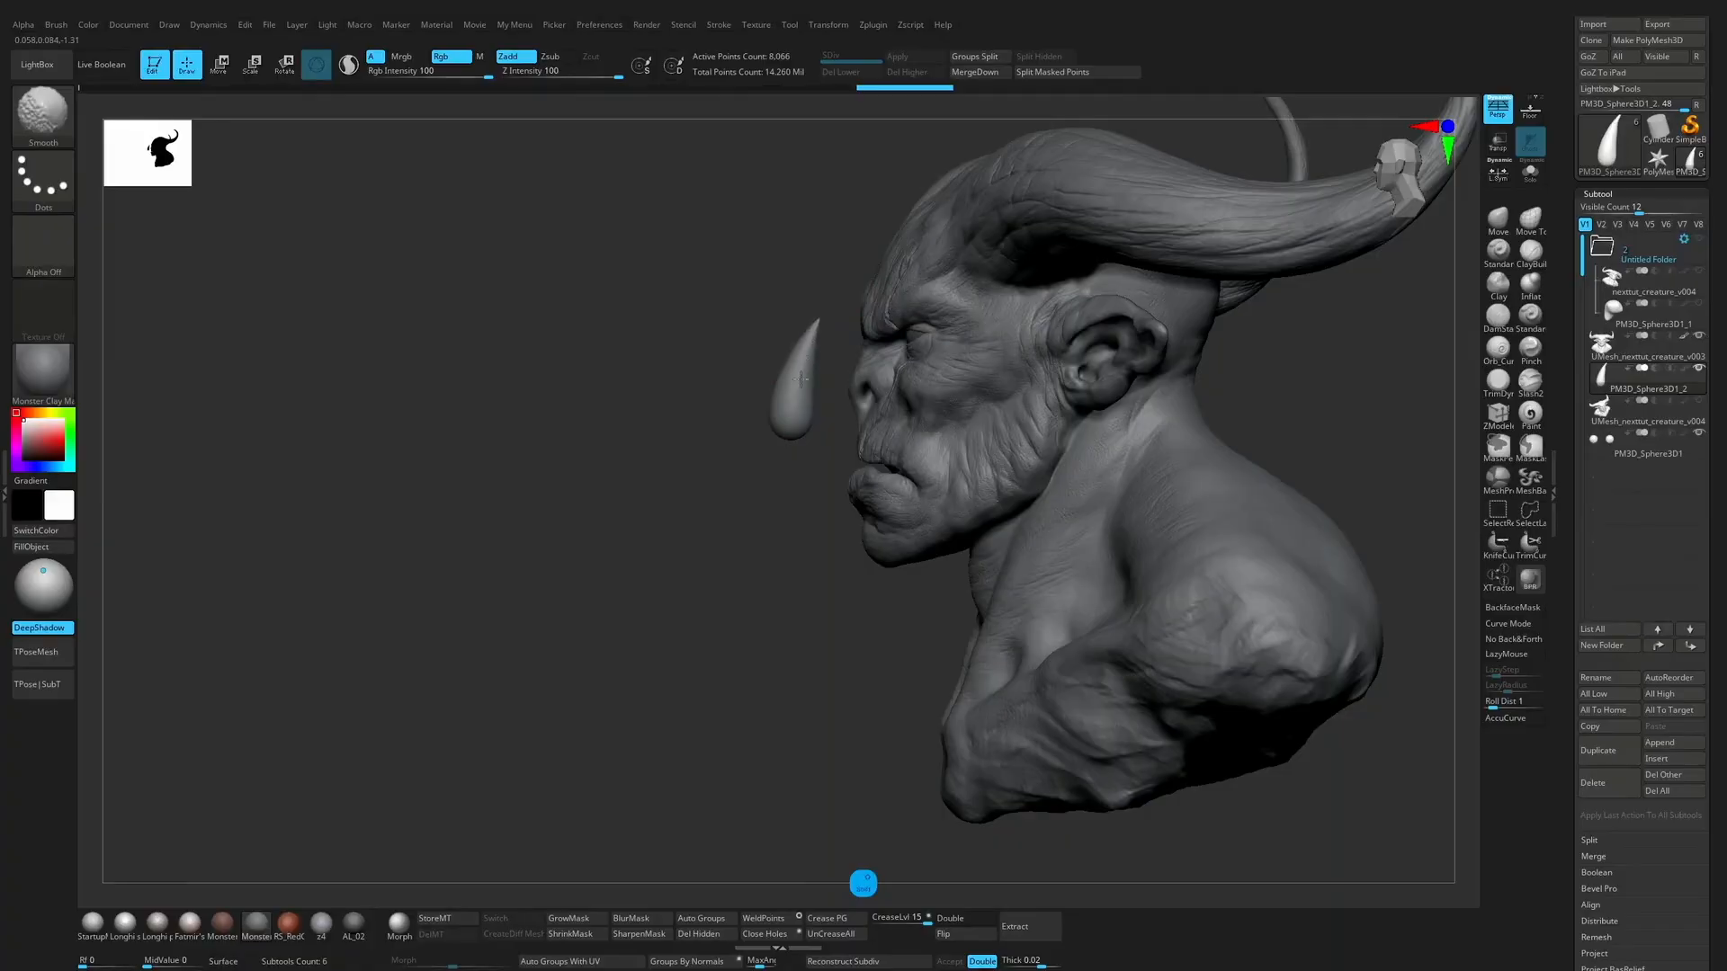
pyautogui.hotkey('alt', 'x')
pyautogui.click(927, 290)
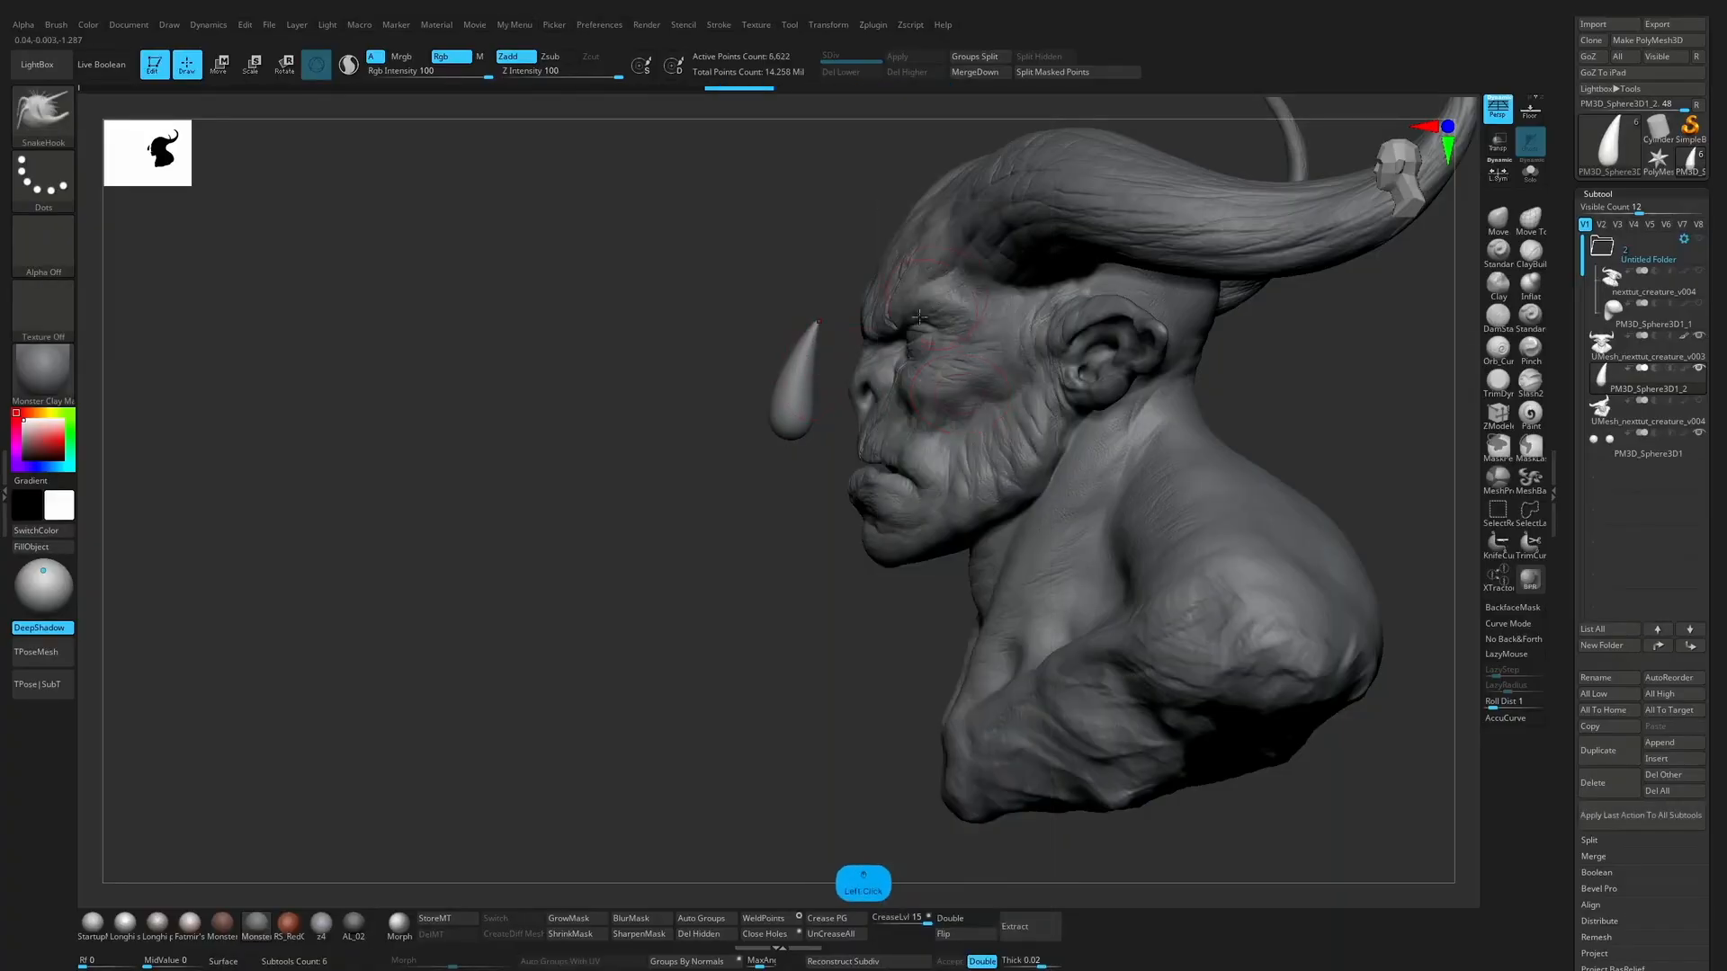
pyautogui.keyDown('alt'); pyautogui.moveTo(862, 387); pyautogui.dragTo(906, 585); pyautogui.keyUp('alt')
pyautogui.hotkey('ctrl', 'z')
pyautogui.hotkey('ctrl', 'shift', 'z')
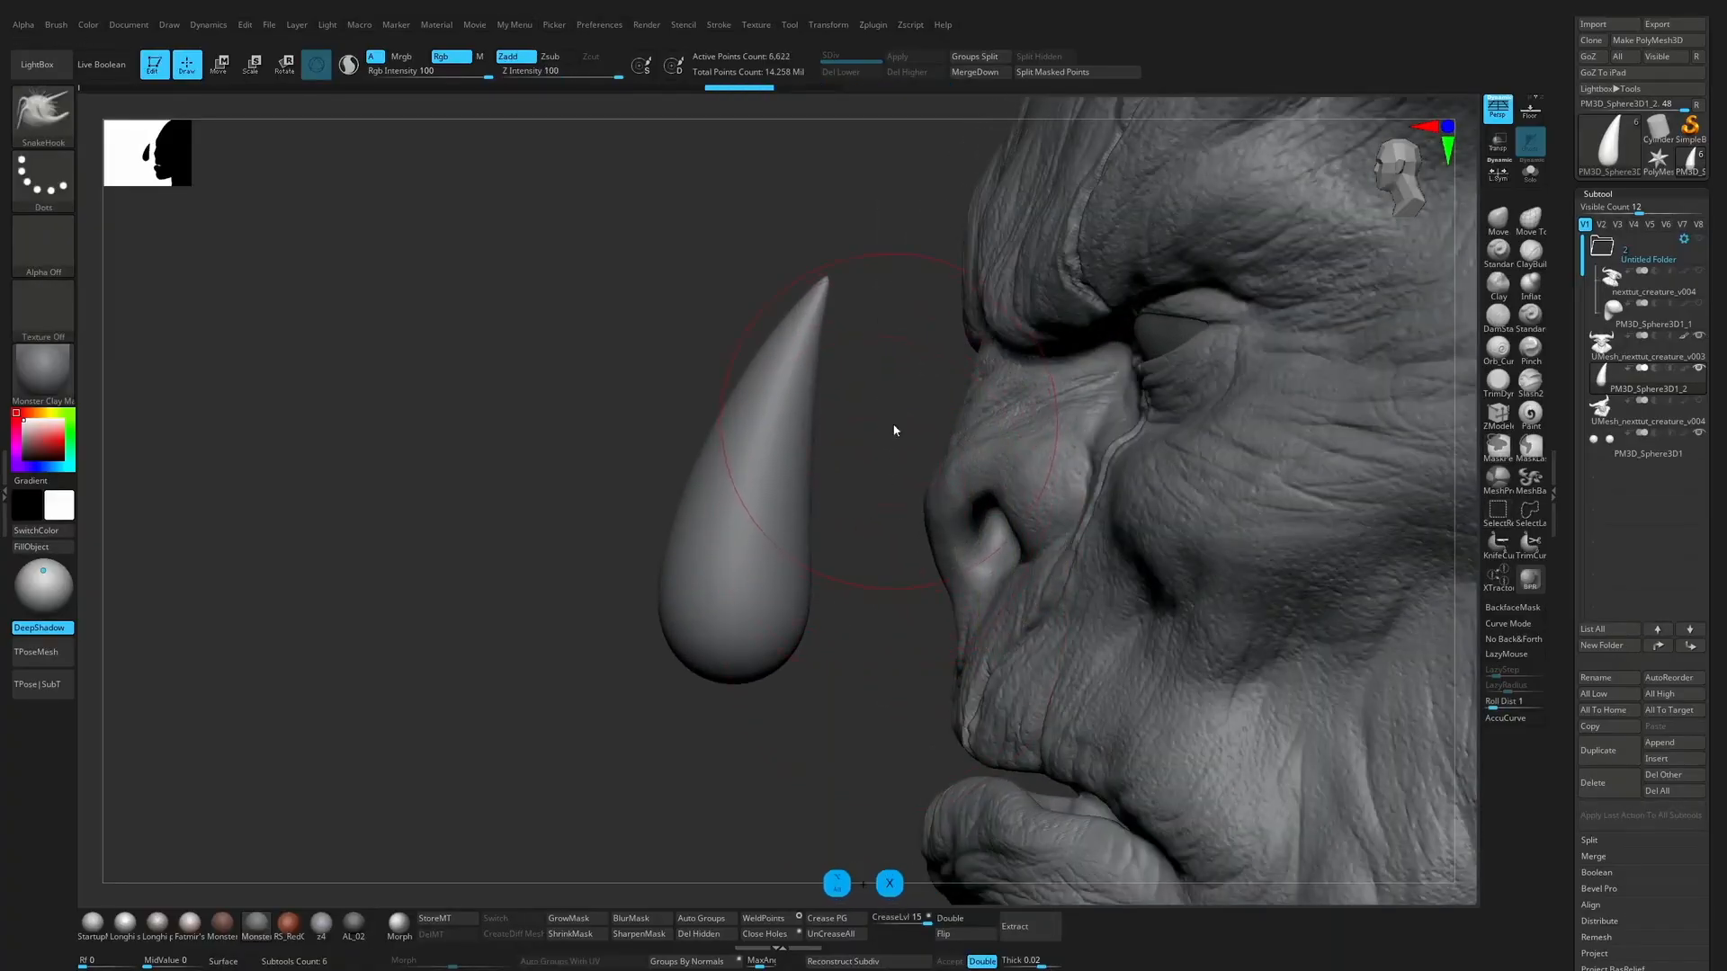
# Step: Smooth the tusk and refine its taper and curve with the Move brush
pyautogui.hotkey('ctrl', 'd')
pyautogui.moveTo(880, 314); pyautogui.dragTo(918, 315)
pyautogui.moveTo(762, 598)
pyautogui.keyDown('shift'); pyautogui.mouseDown()
pyautogui.moveTo(756, 468)
pyautogui.moveTo(786, 404)
pyautogui.moveTo(768, 501)
pyautogui.moveTo(719, 470)
pyautogui.mouseUp(); pyautogui.keyUp('shift')
pyautogui.press('1')
pyautogui.press('s')
pyautogui.moveTo(724, 521)
pyautogui.keyDown('shift'); pyautogui.mouseDown()
pyautogui.moveTo(719, 597)
pyautogui.moveTo(720, 572)
pyautogui.mouseUp(); pyautogui.keyUp('shift')
pyautogui.keyDown('ctrl'); pyautogui.moveTo(732, 581); pyautogui.dragTo(809, 678, button='right'); pyautogui.keyUp('ctrl')
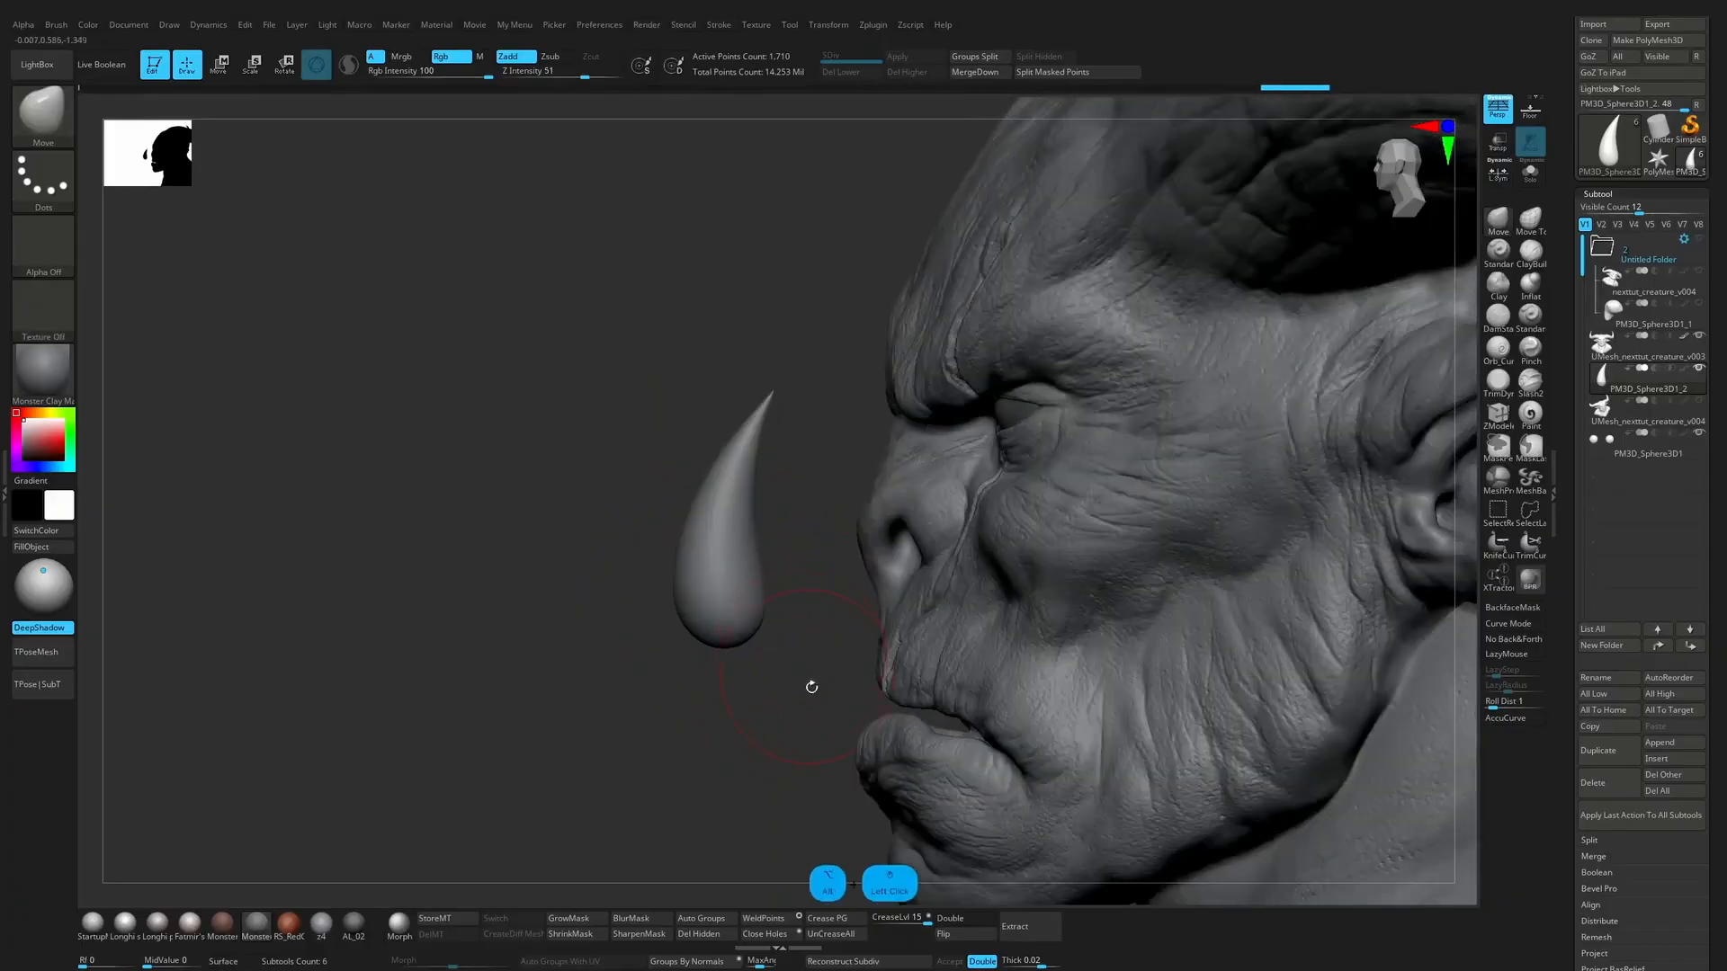
# Step: Scale down the tusk, then move and rotate it into position at the front of the lower lip
pyautogui.press('w')
pyautogui.moveTo(715, 644); pyautogui.dragTo(829, 755)
pyautogui.moveTo(709, 871)
pyautogui.keyDown('alt'); pyautogui.mouseDown()
pyautogui.moveTo(689, 711)
pyautogui.moveTo(927, 711)
pyautogui.mouseUp(); pyautogui.keyUp('alt')
pyautogui.press('q')
pyautogui.press('w')
pyautogui.moveTo(905, 490); pyautogui.dragTo(822, 515)
pyautogui.moveTo(824, 560); pyautogui.dragTo(656, 565, button='right')
pyautogui.moveTo(848, 514); pyautogui.dragTo(875, 523)
pyautogui.moveTo(871, 543); pyautogui.dragTo(843, 527)
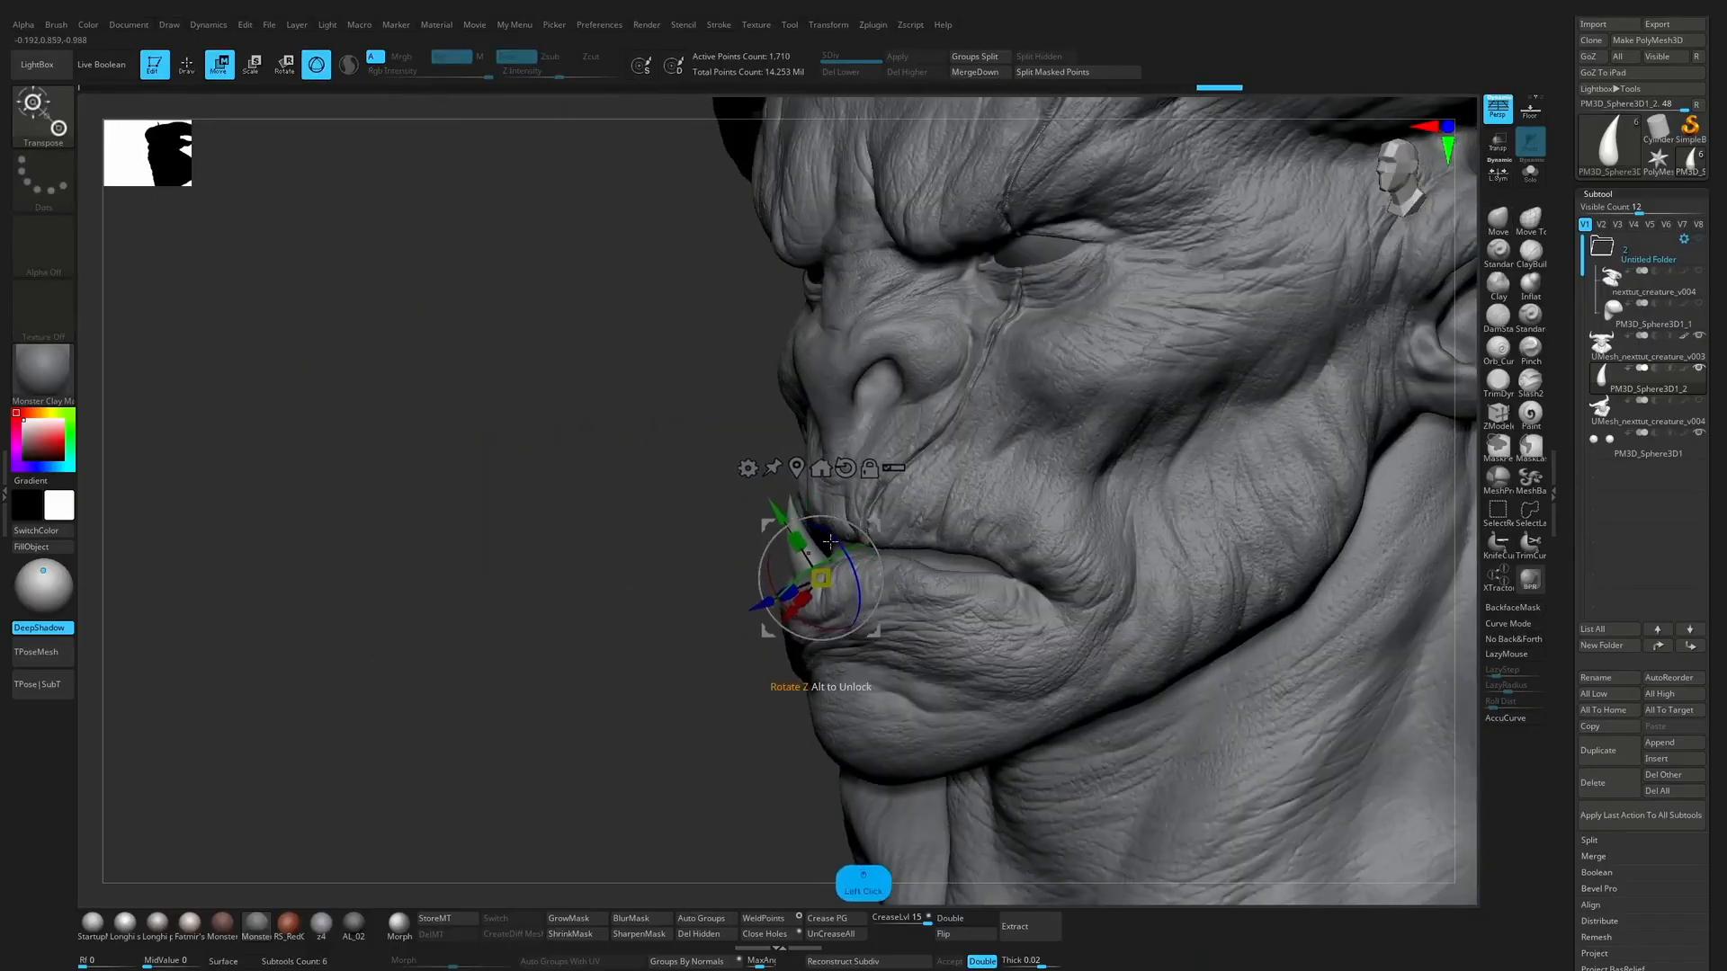
# Step: Fine-tune the tusk's position and rotation so its base sits behind the lower lip, inside the open mouth
pyautogui.moveTo(630, 558); pyautogui.dragTo(863, 558)
pyautogui.keyDown('alt'); pyautogui.moveTo(1148, 503); pyautogui.dragTo(1125, 549); pyautogui.keyUp('alt')
pyautogui.moveTo(1026, 495); pyautogui.dragTo(1096, 489)
pyautogui.moveTo(902, 591); pyautogui.dragTo(865, 586)
pyautogui.moveTo(1070, 500); pyautogui.dragTo(989, 506)
pyautogui.moveTo(822, 534); pyautogui.dragTo(808, 548)
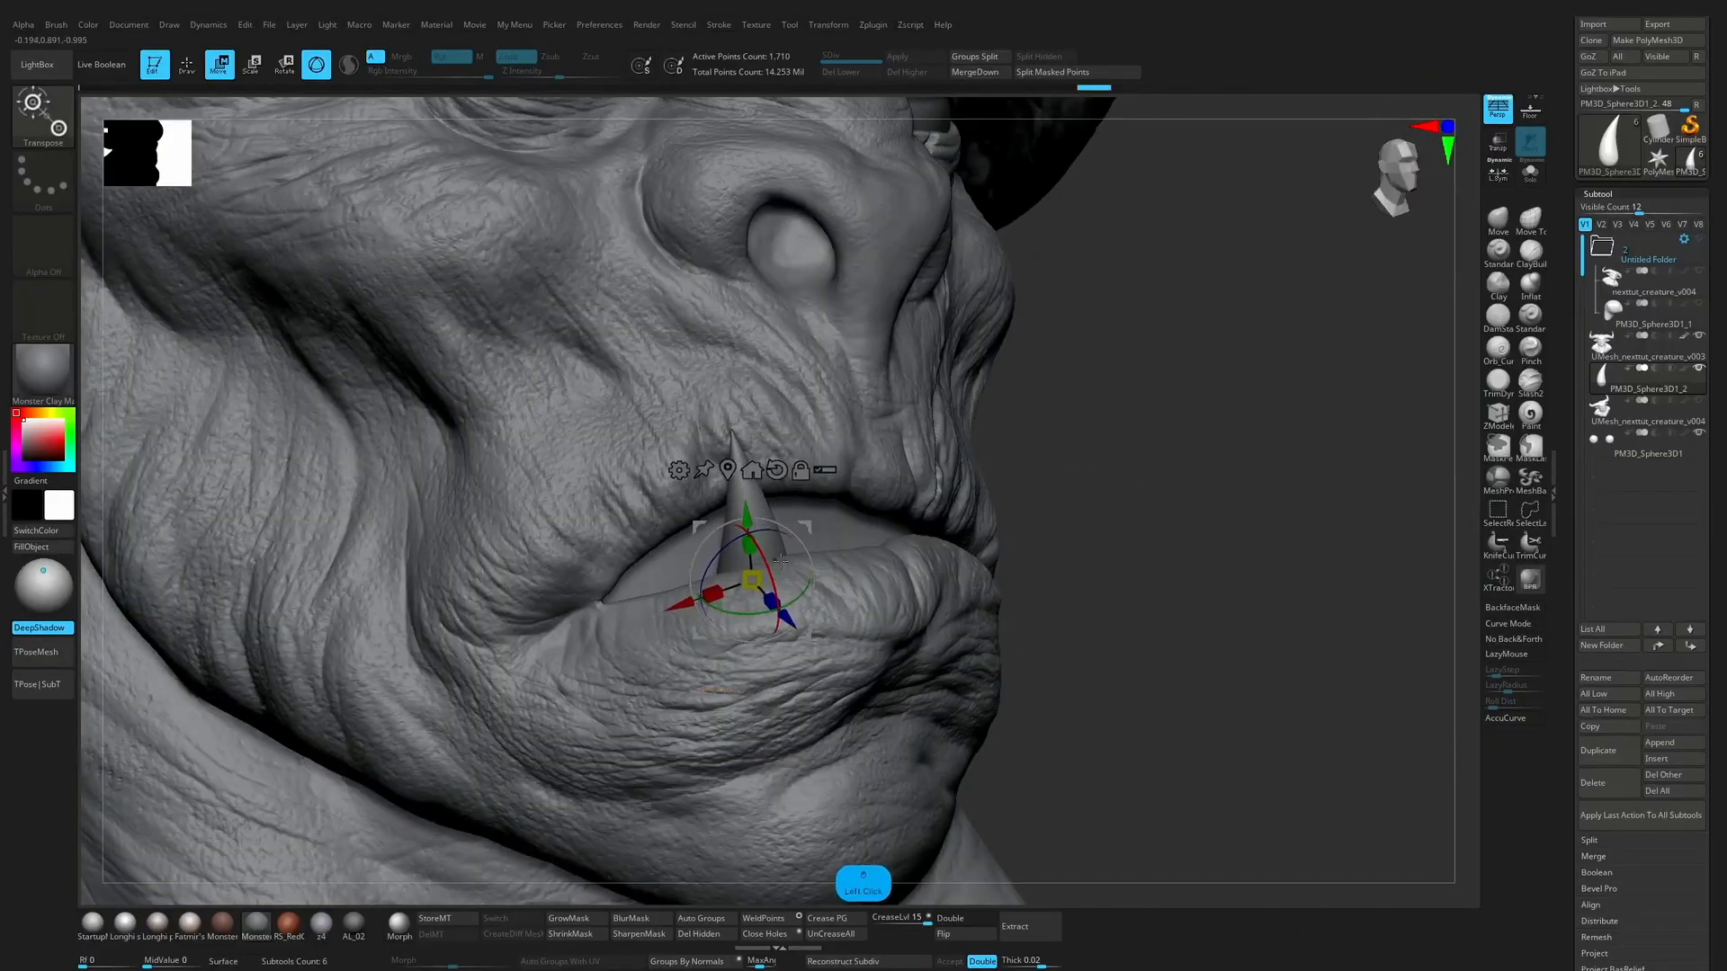
# Step: Thicken the tusk with the Inflat brush, remesh it, and smooth and adjust its shape
pyautogui.press('q')
pyautogui.click(1529, 286)
pyautogui.press('s')
pyautogui.moveTo(736, 469); pyautogui.dragTo(734, 464)
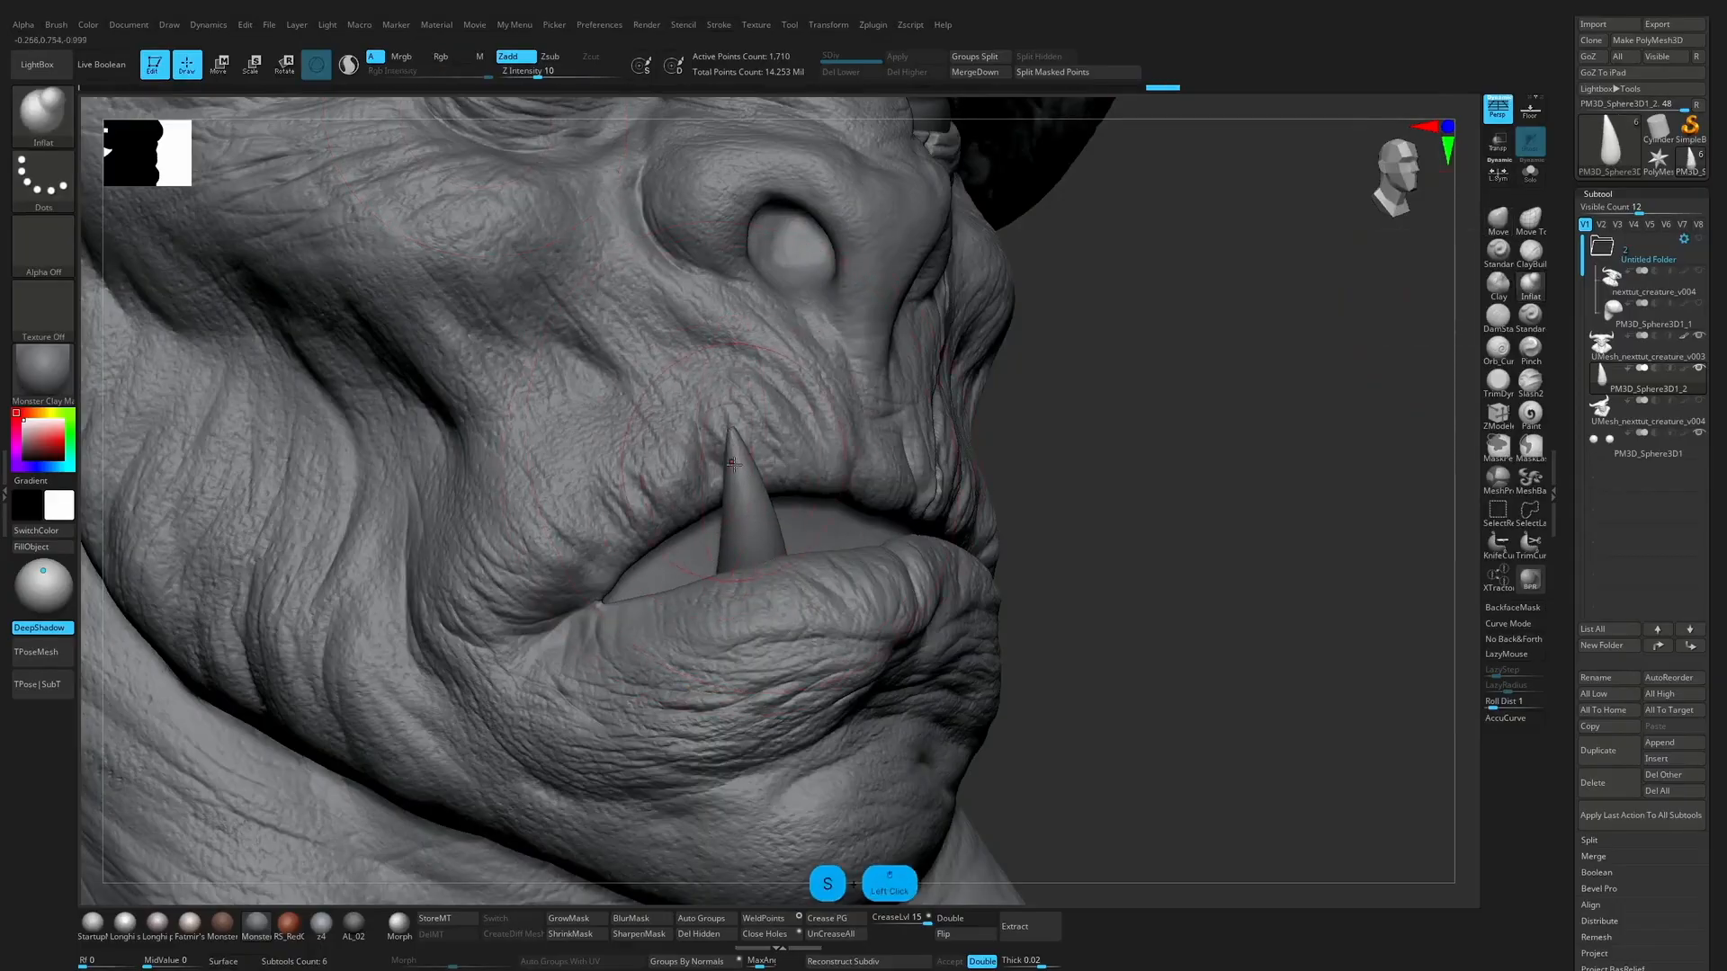
pyautogui.keyDown('ctrl'); pyautogui.moveTo(1096, 340); pyautogui.dragTo(1146, 415); pyautogui.keyUp('ctrl')
pyautogui.moveTo(771, 512)
pyautogui.keyDown('shift'); pyautogui.mouseDown()
pyautogui.moveTo(717, 436)
pyautogui.moveTo(721, 528)
pyautogui.moveTo(720, 513)
pyautogui.mouseUp(); pyautogui.keyUp('shift')
pyautogui.press('1')
pyautogui.keyDown('shift'); pyautogui.moveTo(1124, 395); pyautogui.dragTo(914, 382); pyautogui.keyUp('shift')
pyautogui.moveTo(792, 527); pyautogui.dragTo(750, 563)
# Step: Isolate the tusk, remesh it with DynaMesh at resolution 288 and smooth its tip
pyautogui.click(1529, 176)
pyautogui.moveTo(1295, 405); pyautogui.dragTo(1169, 536, button='right')
pyautogui.hotkey('ctrl', '2')
pyautogui.click(1157, 313)
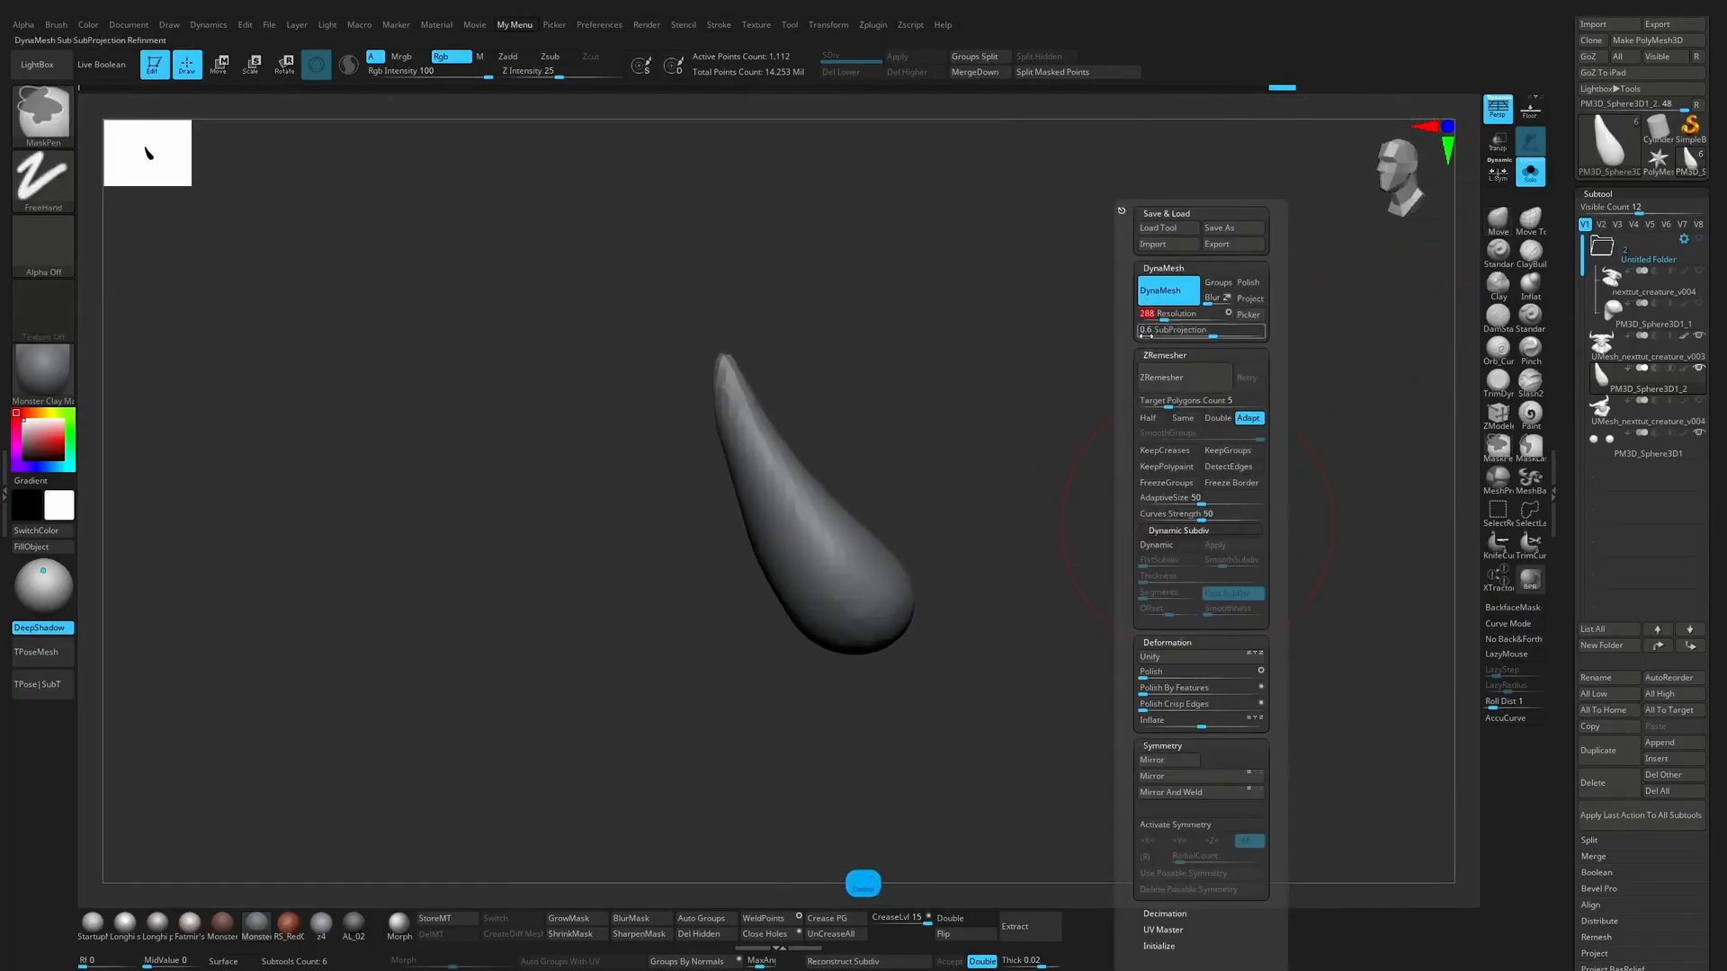
pyautogui.keyDown('ctrl'); pyautogui.moveTo(1070, 486); pyautogui.dragTo(1025, 543); pyautogui.keyUp('ctrl')
pyautogui.keyDown('shift'); pyautogui.moveTo(747, 396); pyautogui.dragTo(727, 362); pyautogui.keyUp('shift')
# Step: Flatten planes along the tusk's shaft and tip with the TrimDynamic brush
pyautogui.click(1498, 385)
pyautogui.moveTo(1155, 467); pyautogui.dragTo(1130, 404)
pyautogui.press('s')
pyautogui.moveTo(796, 456)
pyautogui.mouseDown()
pyautogui.moveTo(765, 456)
pyautogui.moveTo(796, 531)
pyautogui.mouseUp()
pyautogui.moveTo(705, 408); pyautogui.dragTo(785, 425)
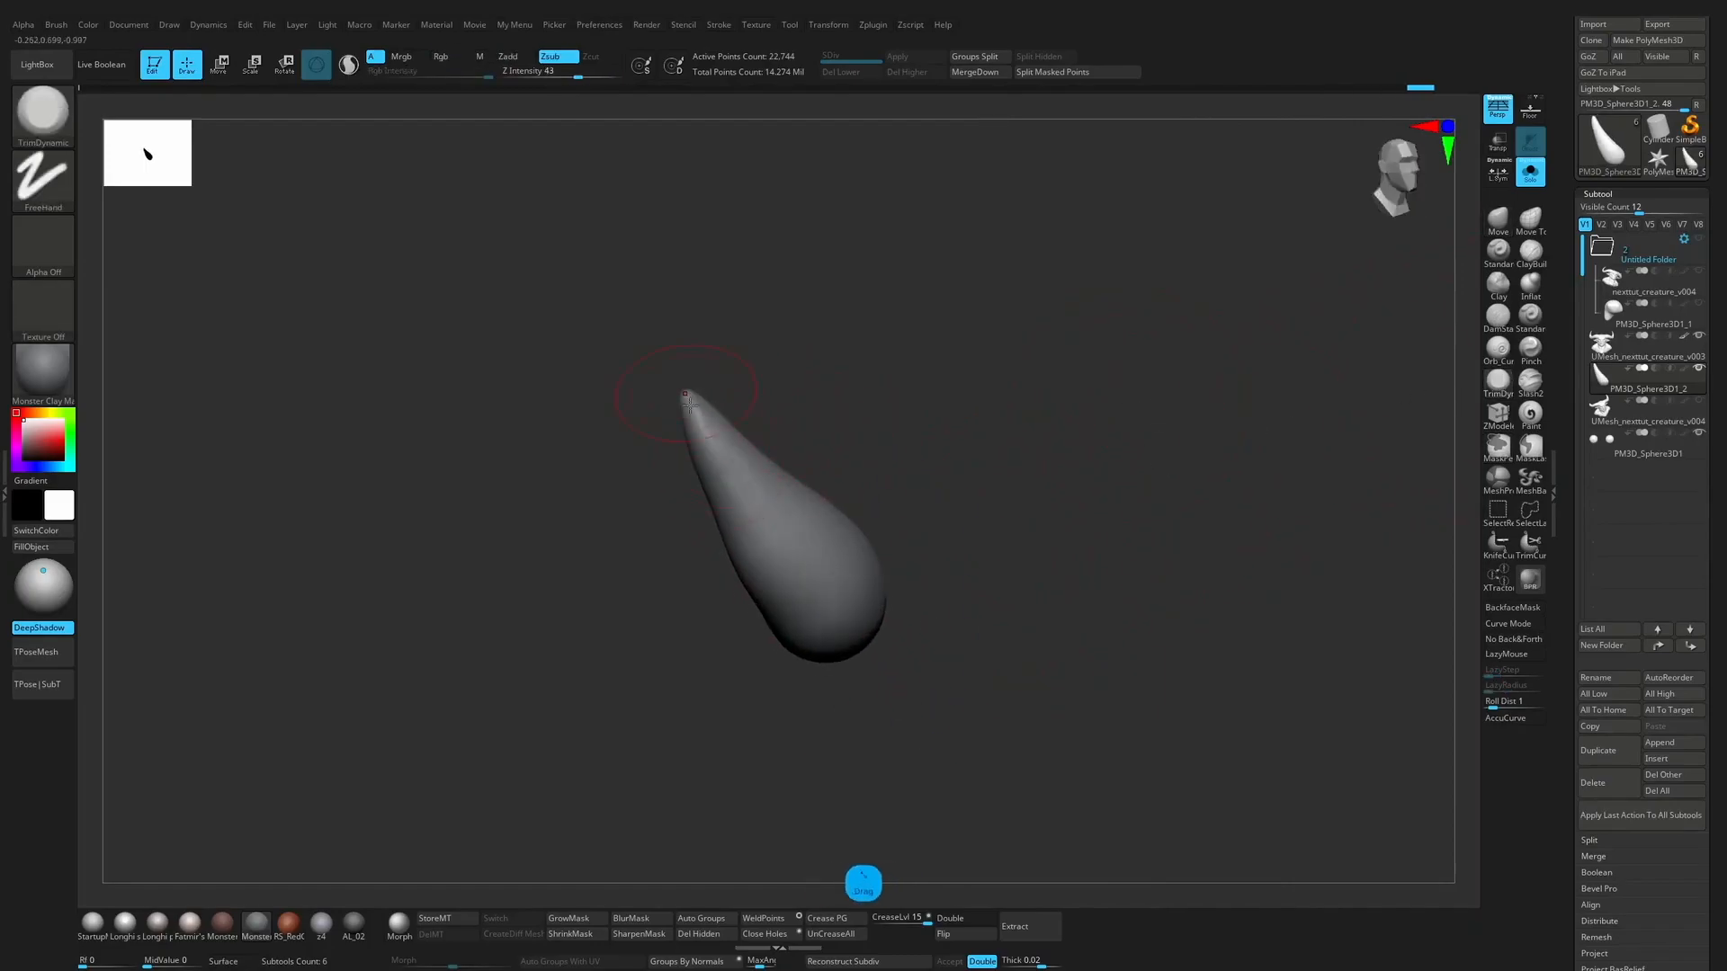
pyautogui.moveTo(791, 618); pyautogui.dragTo(800, 593)
pyautogui.moveTo(936, 504)
pyautogui.mouseDown()
pyautogui.moveTo(976, 491)
pyautogui.moveTo(967, 468)
pyautogui.mouseUp()
pyautogui.moveTo(751, 403); pyautogui.dragTo(823, 519)
pyautogui.moveTo(940, 598); pyautogui.dragTo(877, 589)
pyautogui.moveTo(781, 395); pyautogui.dragTo(813, 462)
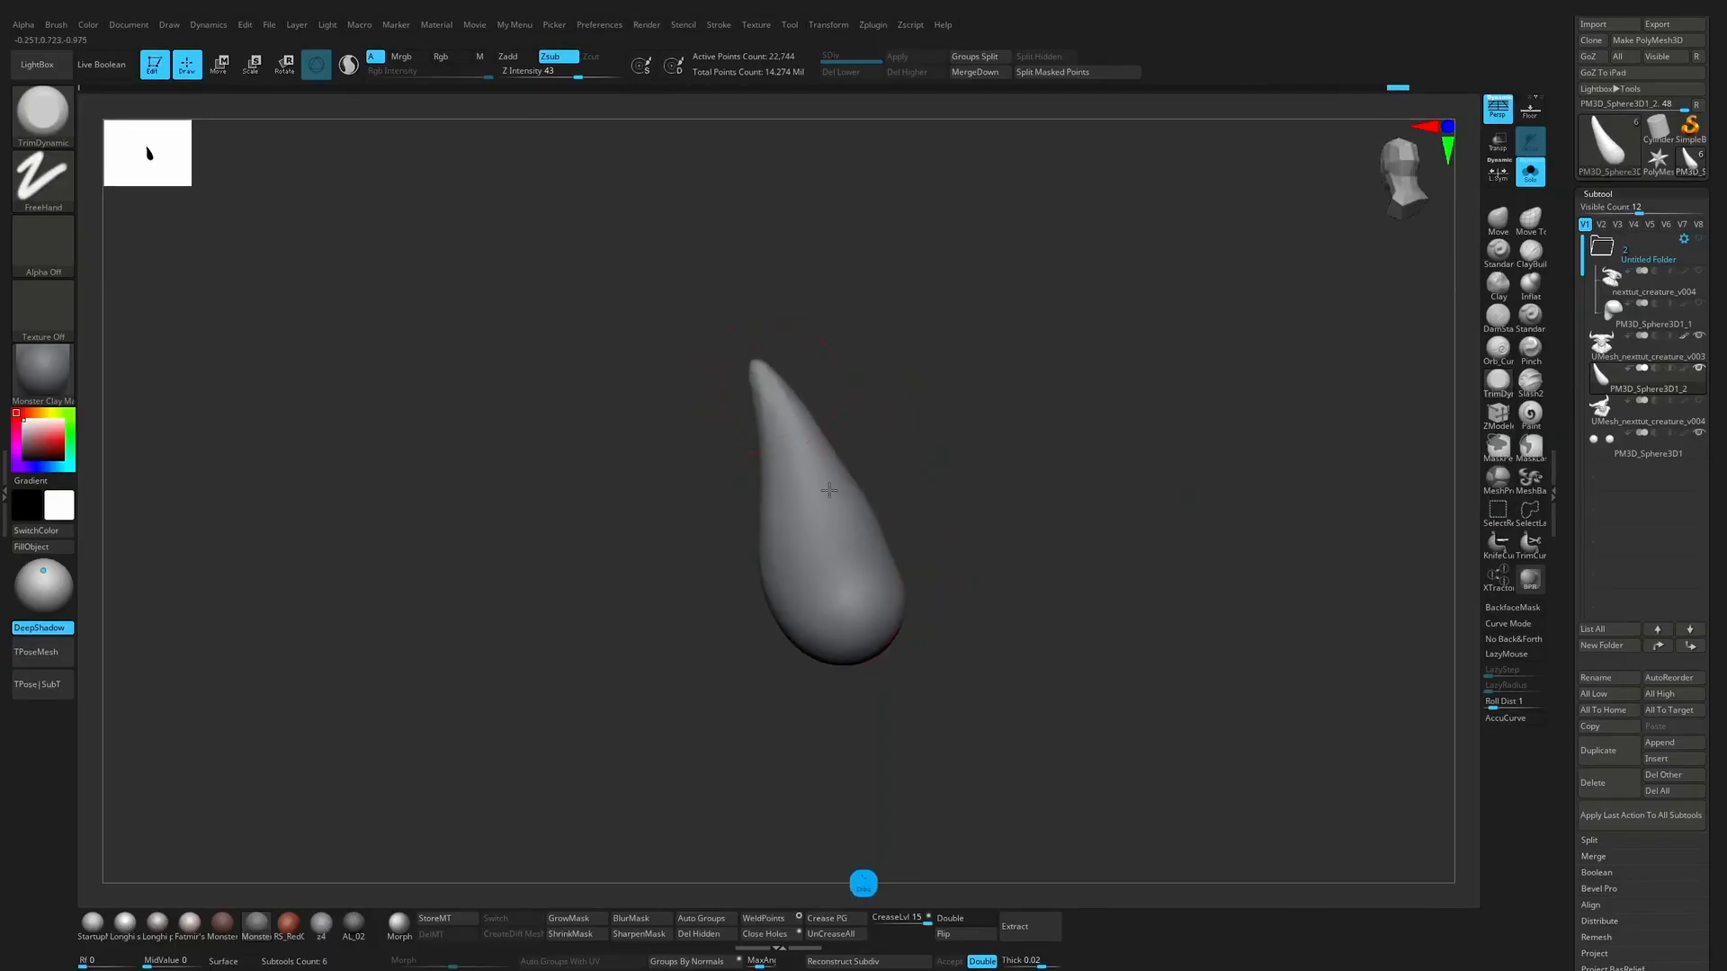
# Step: Trim the underside and the remaining sides of the tusk from base to tip with TrimDynamic
pyautogui.moveTo(802, 543); pyautogui.dragTo(812, 486)
pyautogui.moveTo(853, 658); pyautogui.dragTo(886, 629)
pyautogui.moveTo(921, 694); pyautogui.dragTo(949, 634)
pyautogui.moveTo(837, 675); pyautogui.dragTo(904, 620)
pyautogui.moveTo(993, 549); pyautogui.dragTo(998, 630)
pyautogui.moveTo(886, 606)
pyautogui.mouseDown()
pyautogui.moveTo(867, 563)
pyautogui.moveTo(909, 447)
pyautogui.moveTo(954, 421)
pyautogui.moveTo(891, 540)
pyautogui.mouseUp()
pyautogui.moveTo(1016, 450); pyautogui.dragTo(877, 616)
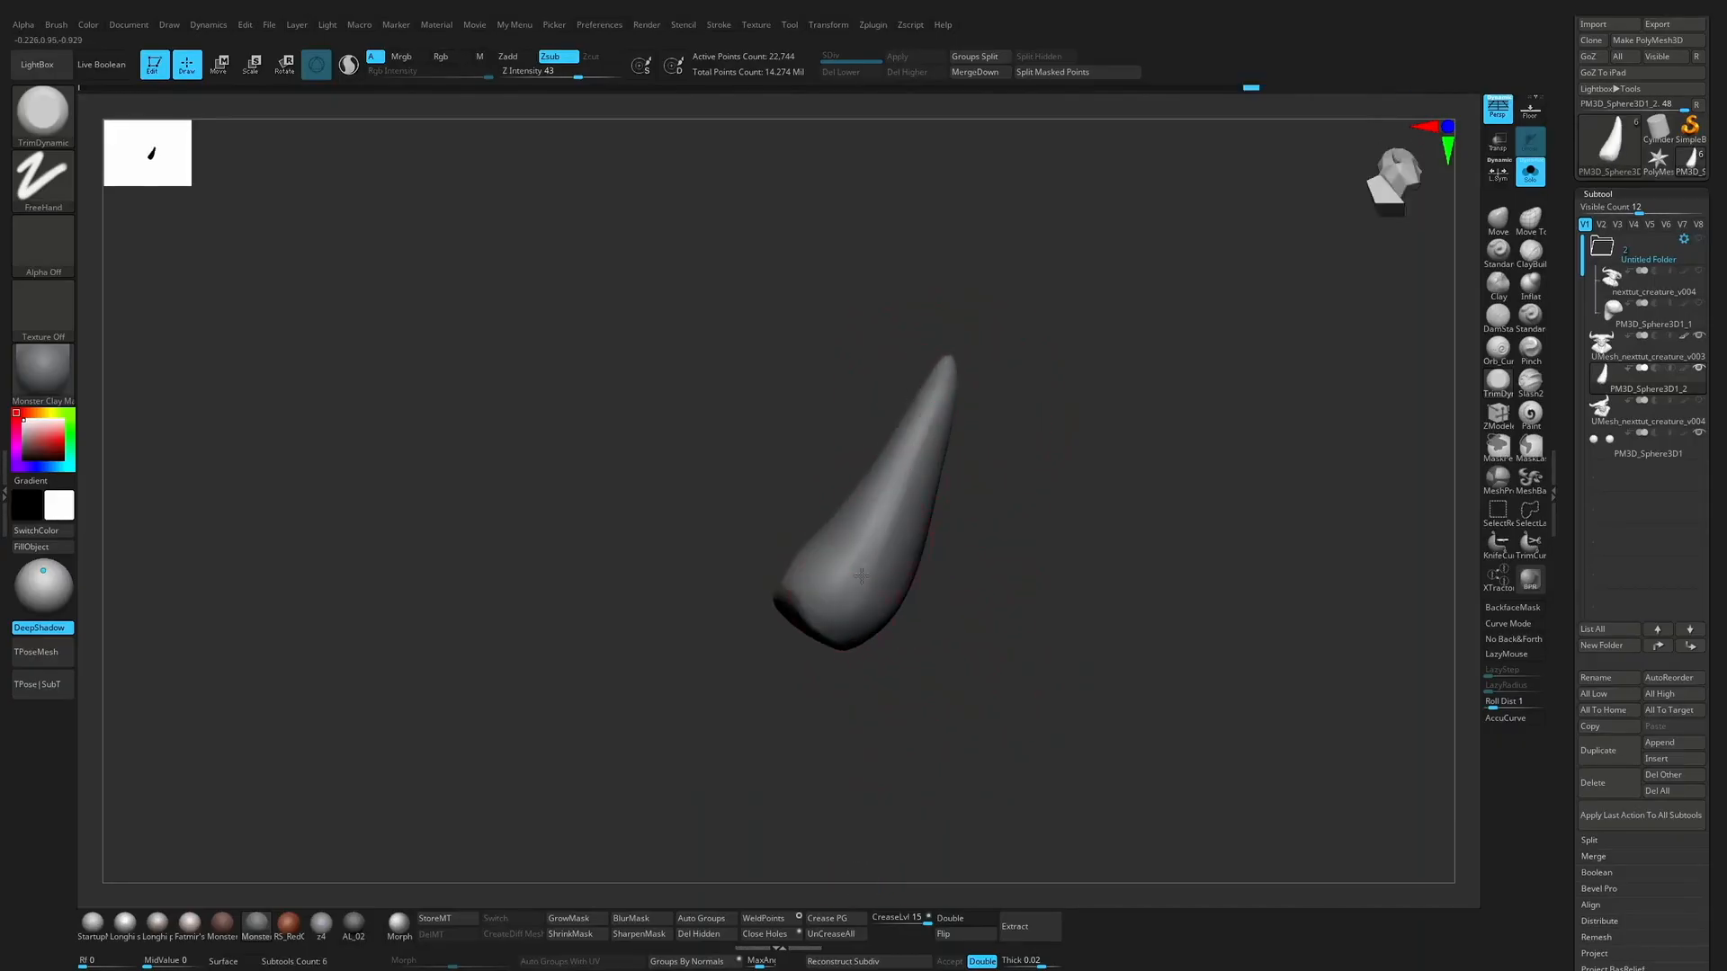
pyautogui.moveTo(967, 525); pyautogui.dragTo(937, 430)
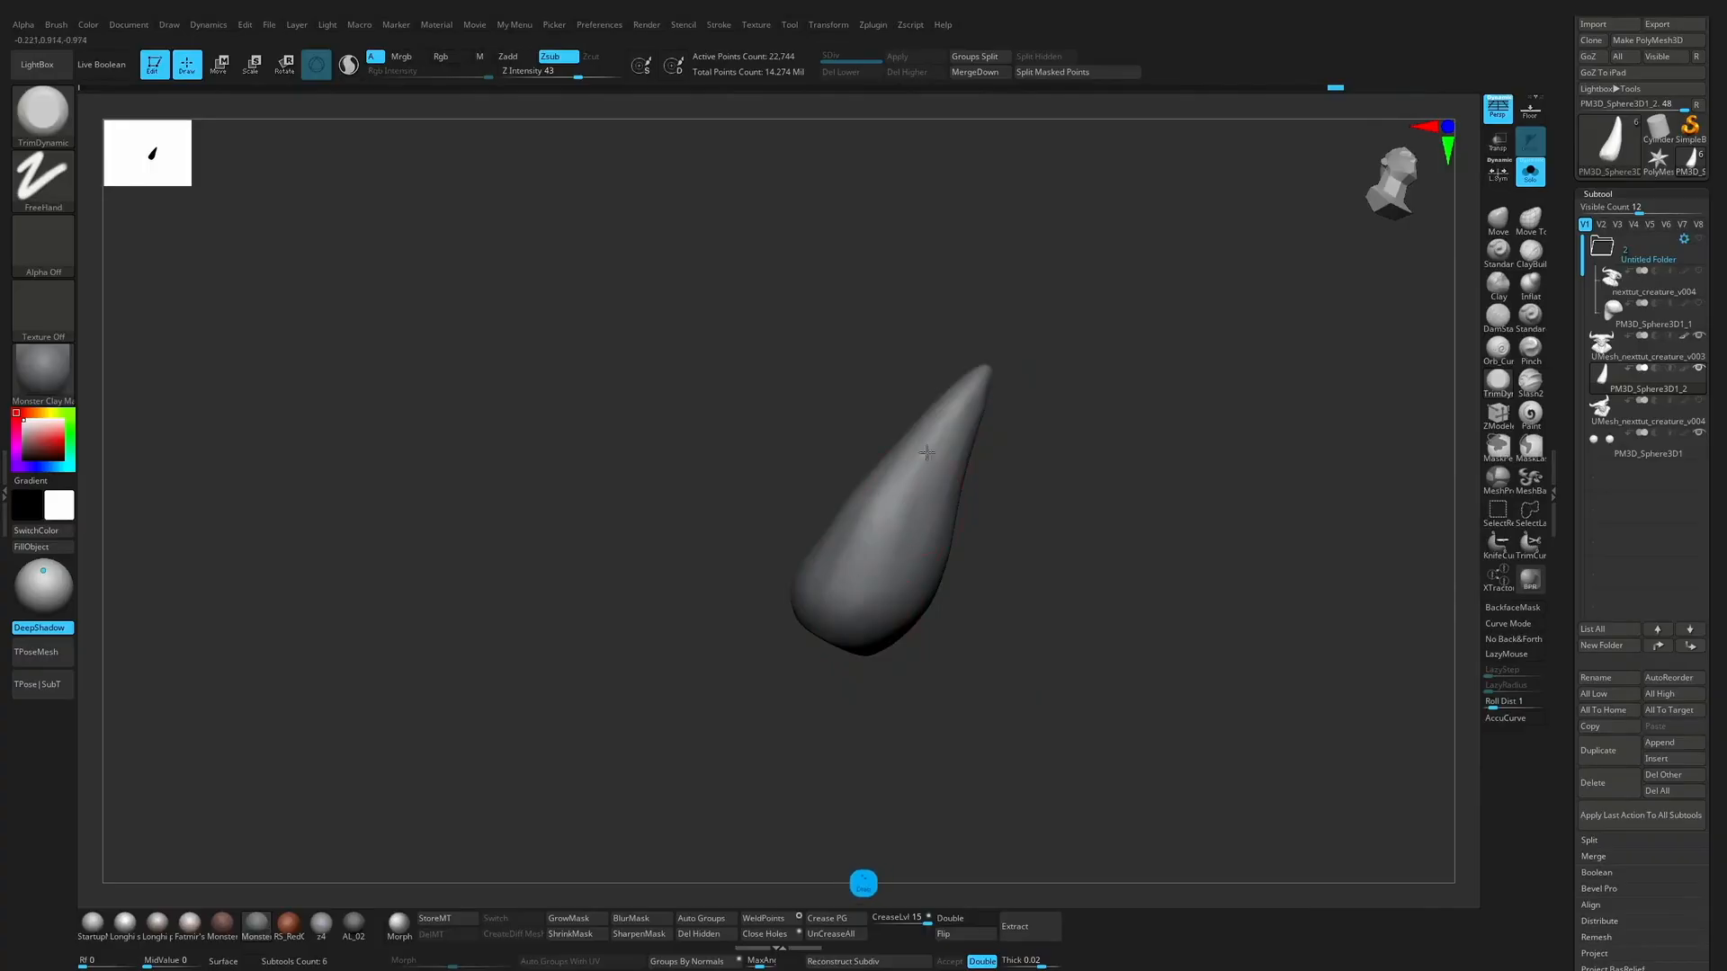
pyautogui.moveTo(950, 433); pyautogui.dragTo(876, 594)
pyautogui.moveTo(898, 432); pyautogui.dragTo(807, 576)
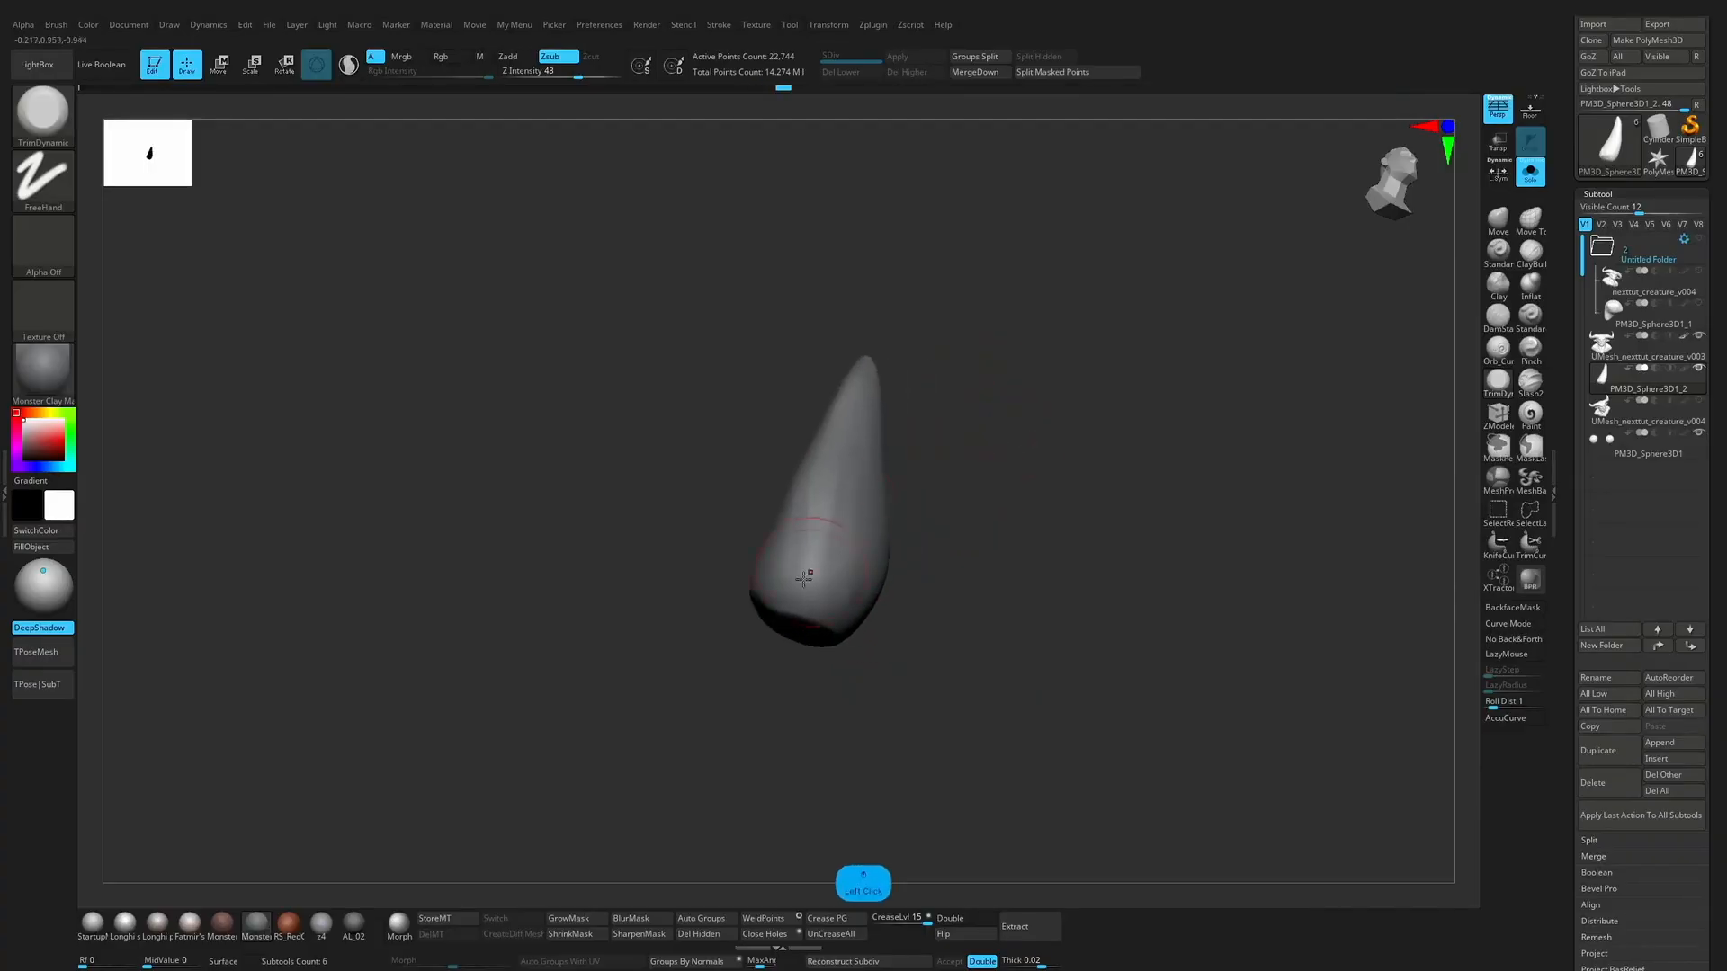
# Step: Bring the bust back into view and adjust the tusk's curve against the lips with the Move brush
pyautogui.click(1530, 171)
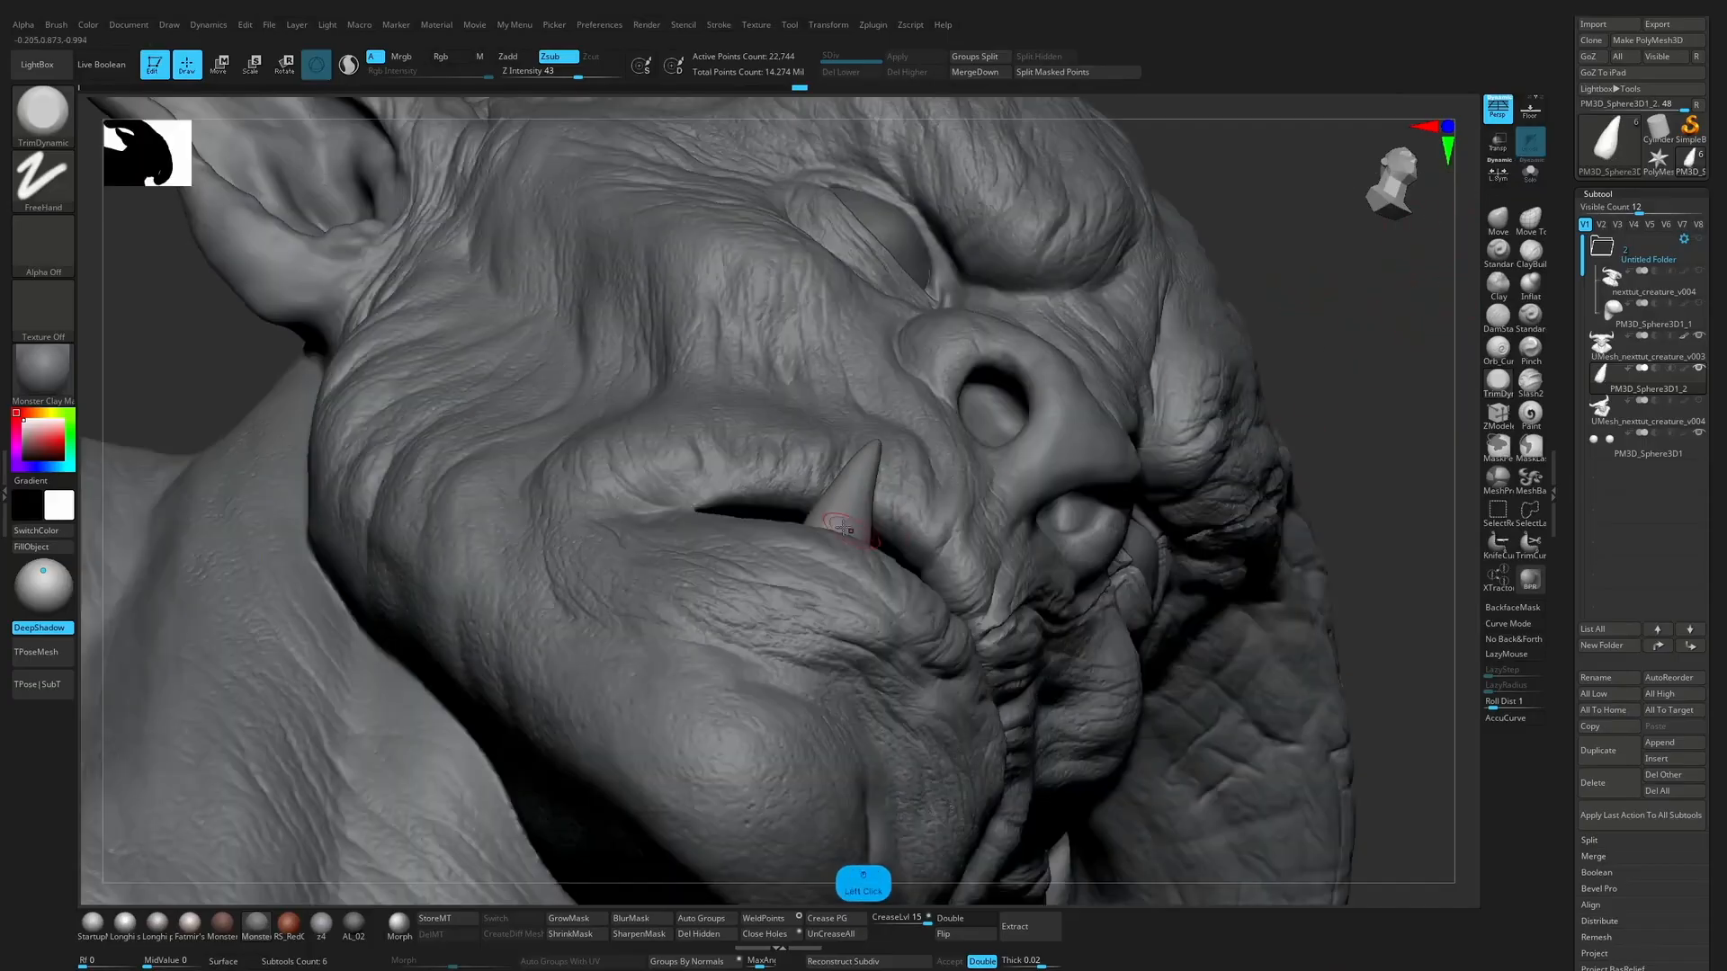
pyautogui.moveTo(1342, 291); pyautogui.dragTo(1413, 430)
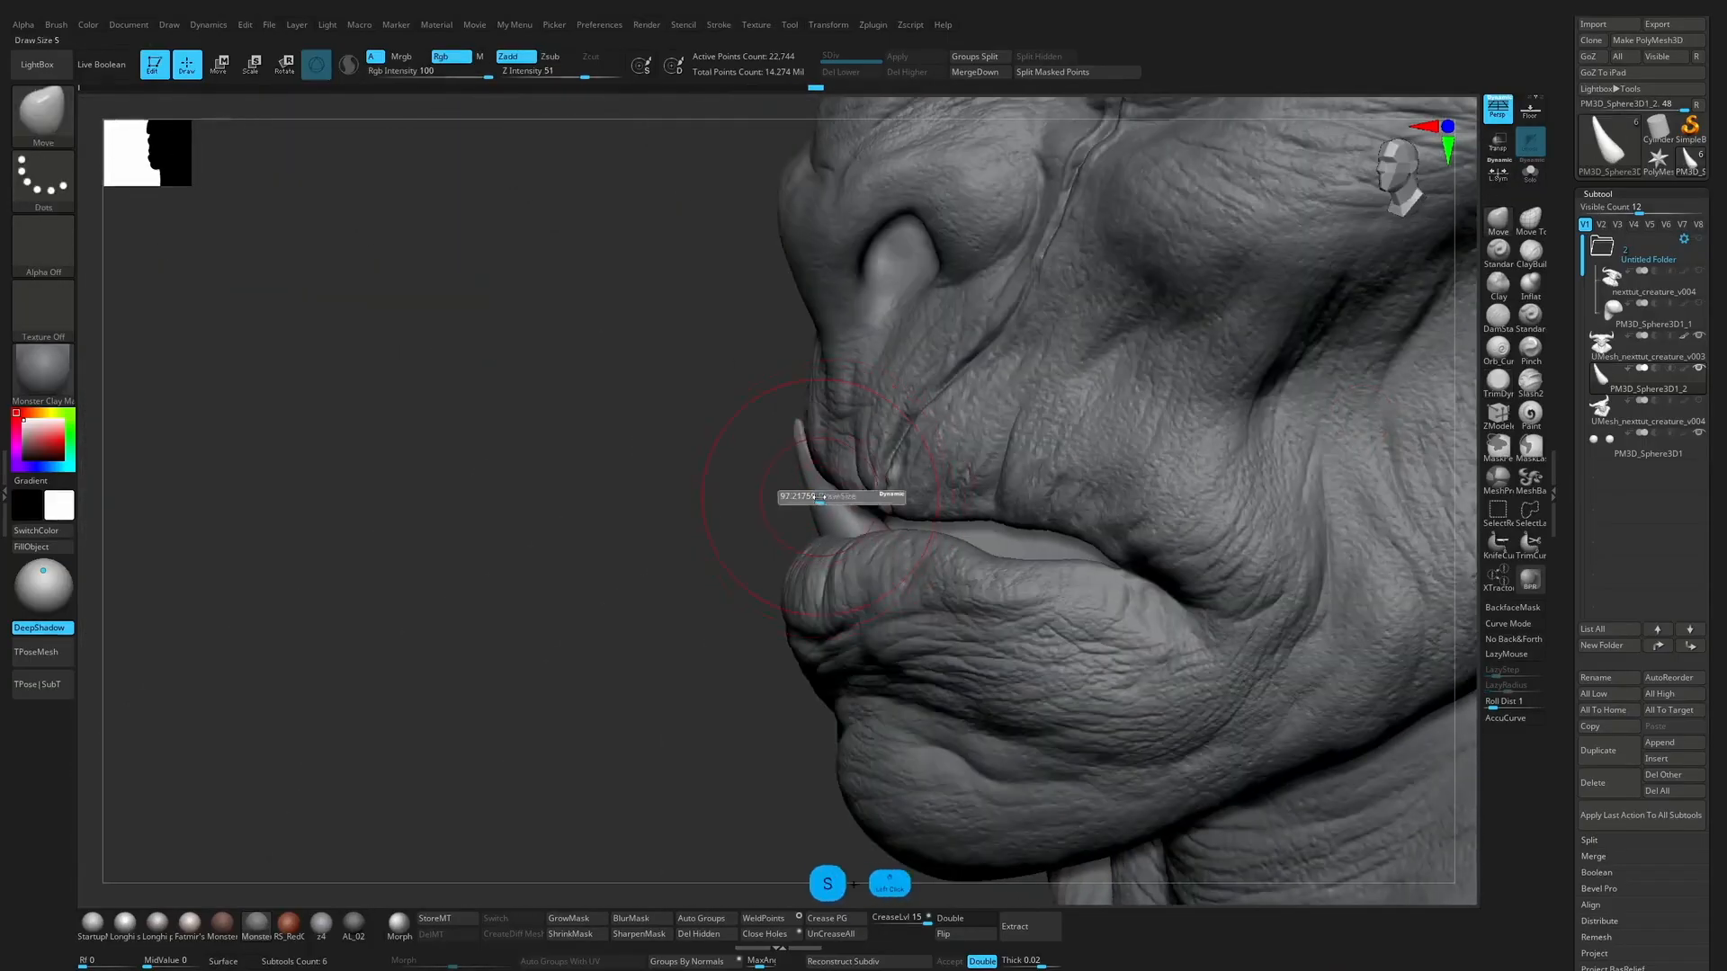
pyautogui.moveTo(823, 493)
pyautogui.mouseDown()
pyautogui.moveTo(811, 536)
pyautogui.moveTo(824, 504)
pyautogui.moveTo(807, 505)
pyautogui.moveTo(833, 494)
pyautogui.moveTo(818, 462)
pyautogui.moveTo(769, 450)
pyautogui.mouseUp()
pyautogui.press('s')
pyautogui.hotkey('ctrl', 'z')
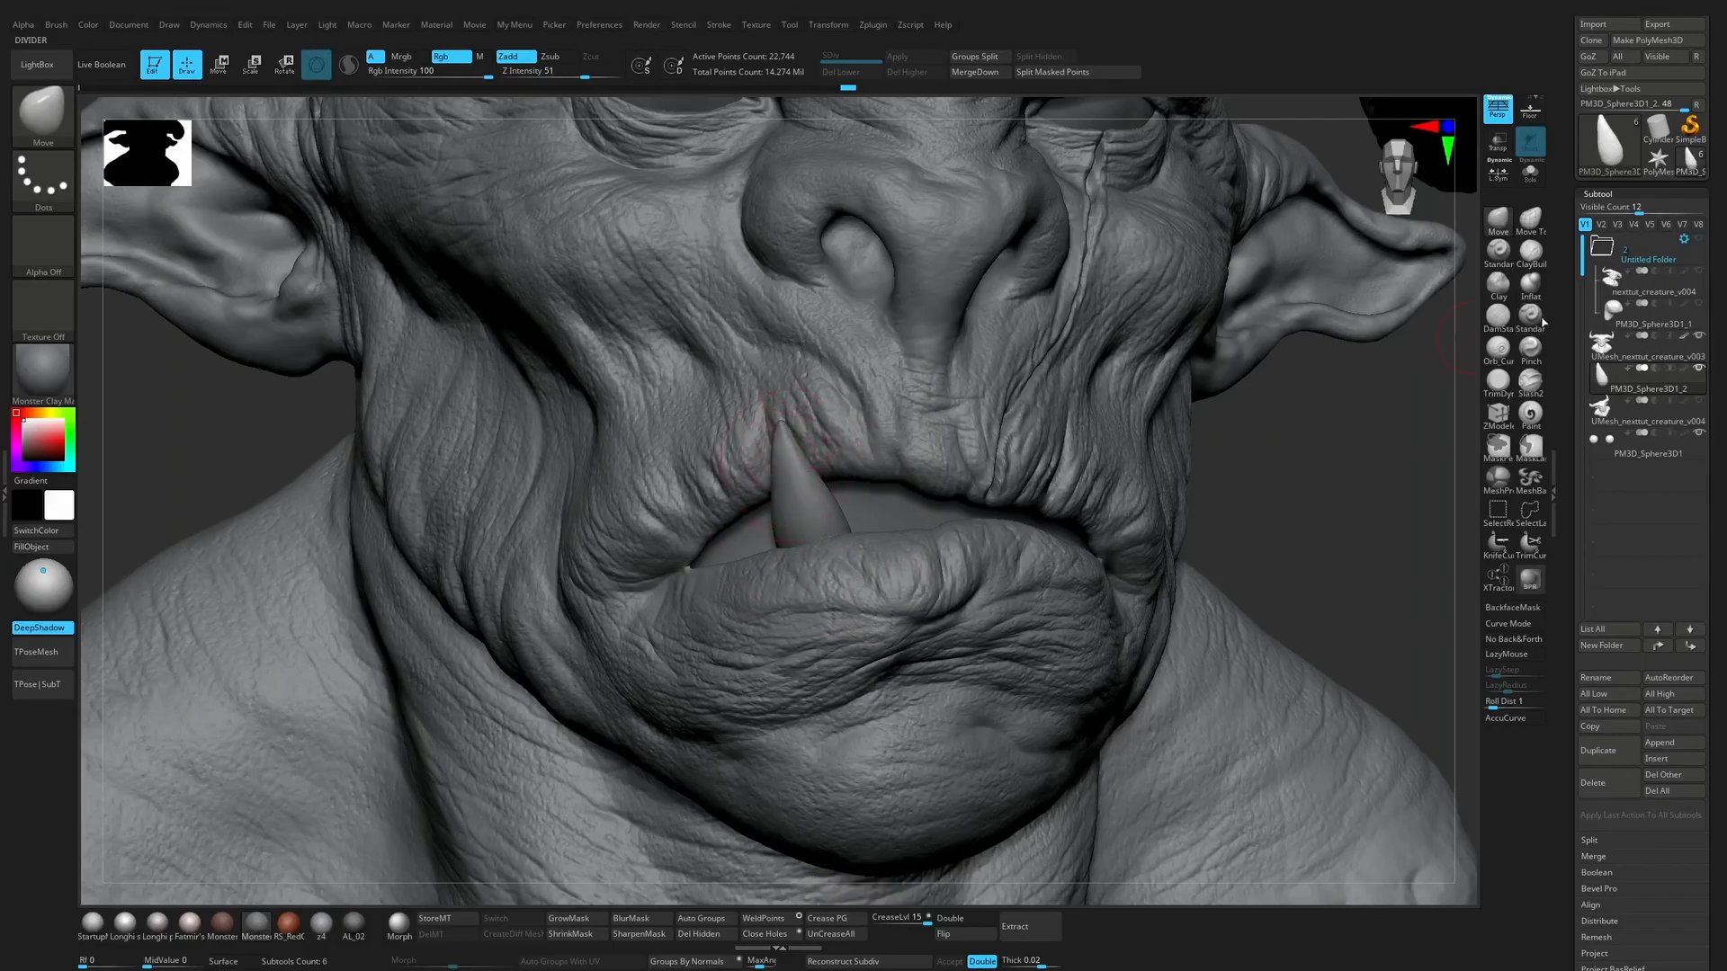
# Step: Carve lengthwise grooves into the tusk with the StandardSpecial brush, isolating it while working
pyautogui.click(1530, 317)
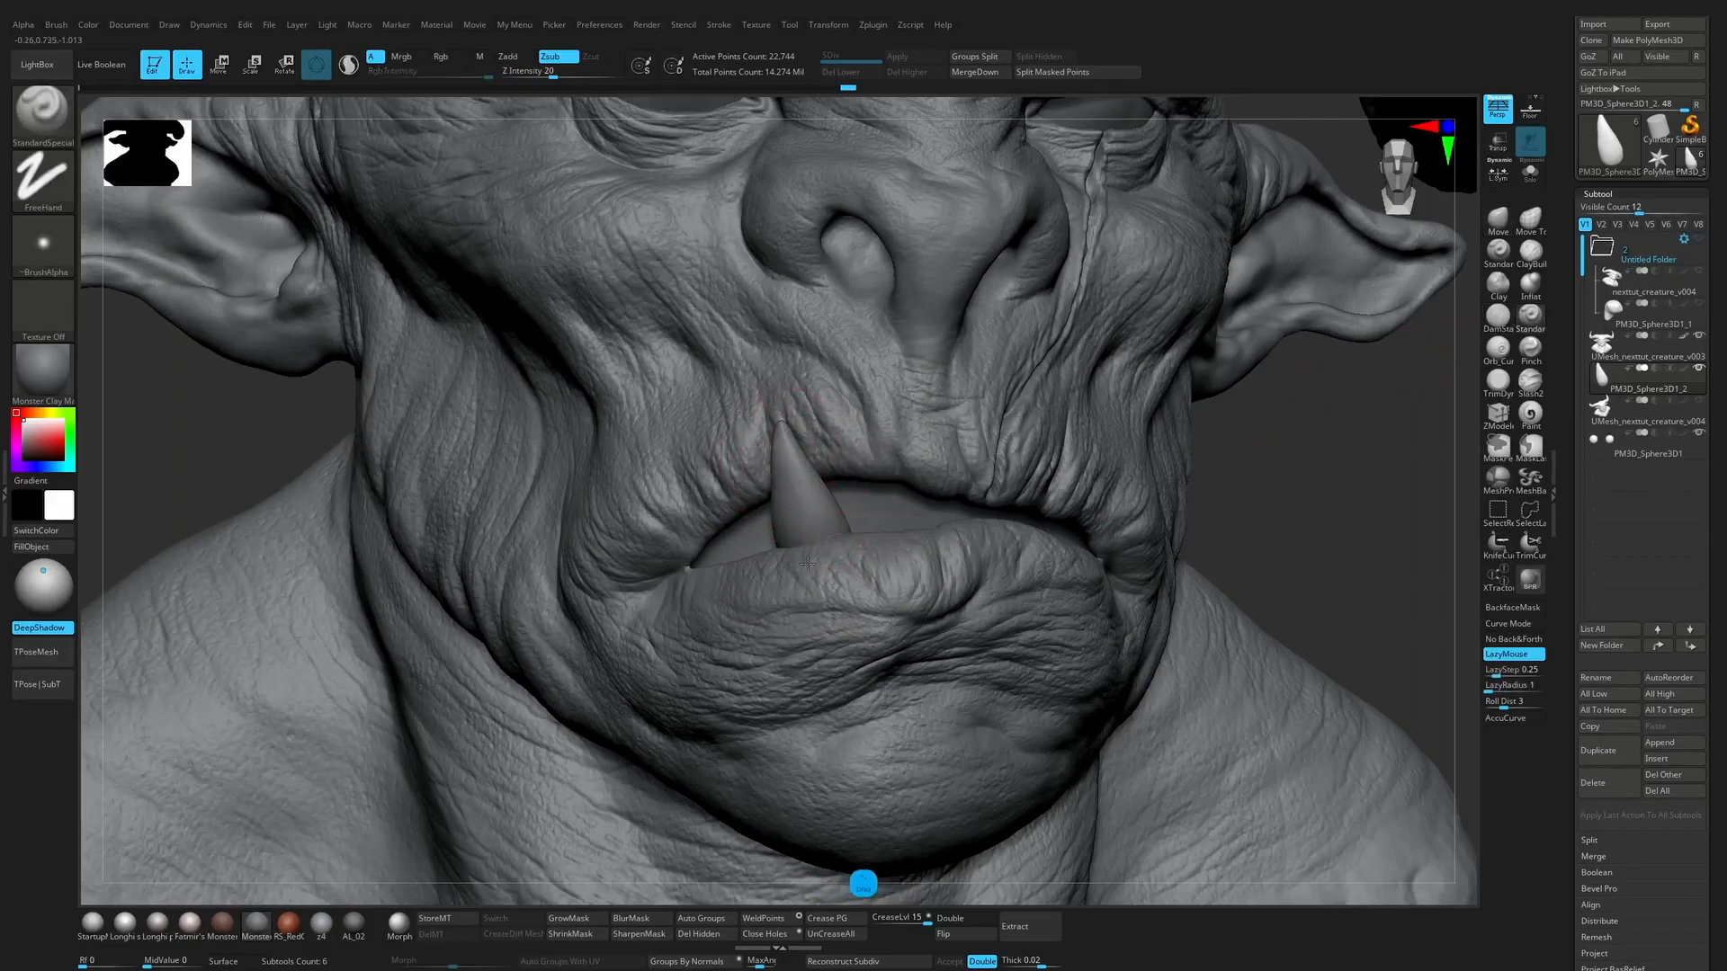
pyautogui.click(1530, 171)
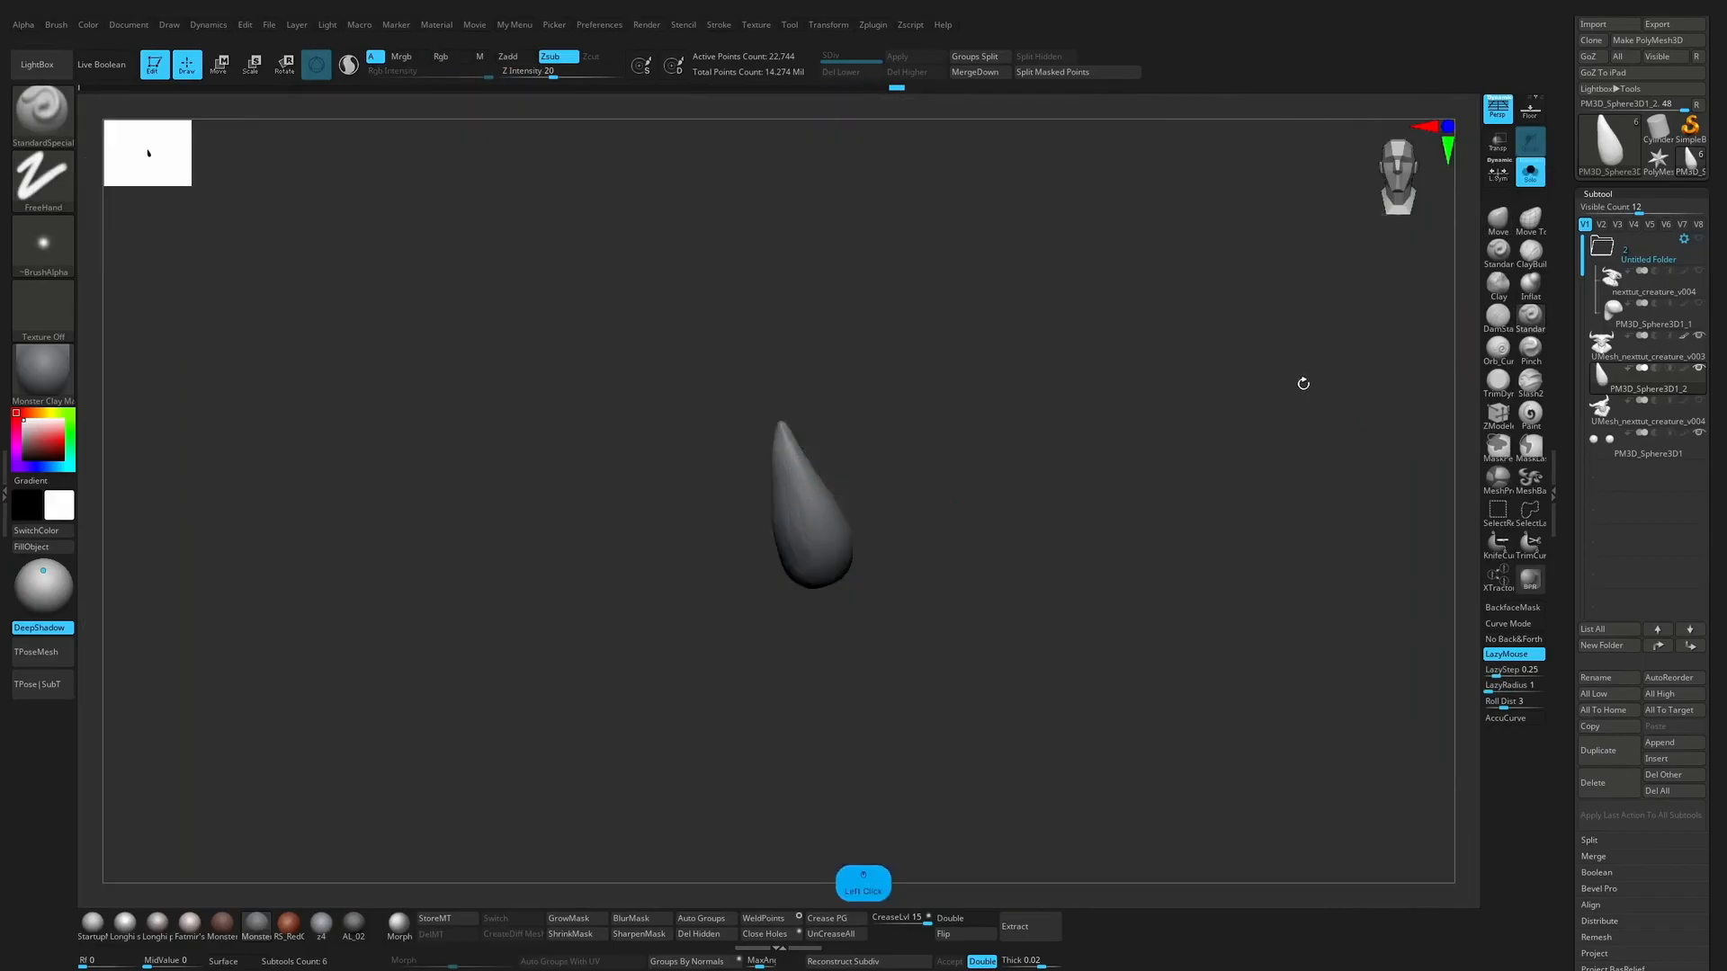
pyautogui.moveTo(804, 484); pyautogui.dragTo(855, 573, button='right')
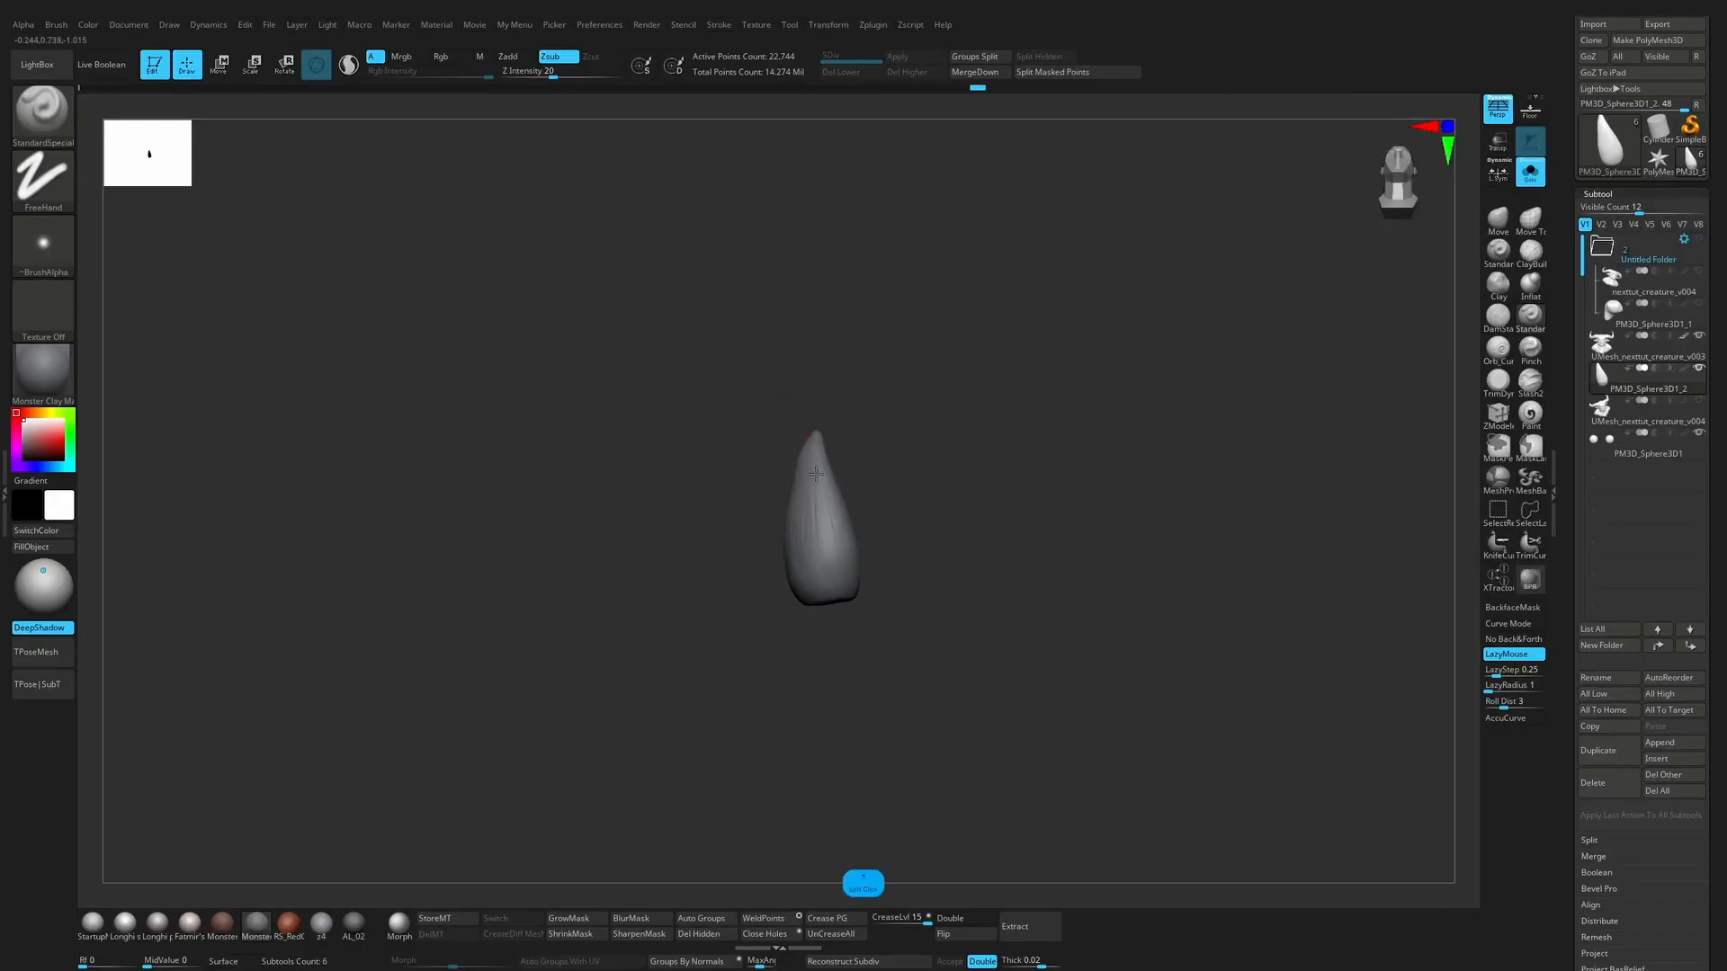
pyautogui.click(1530, 171)
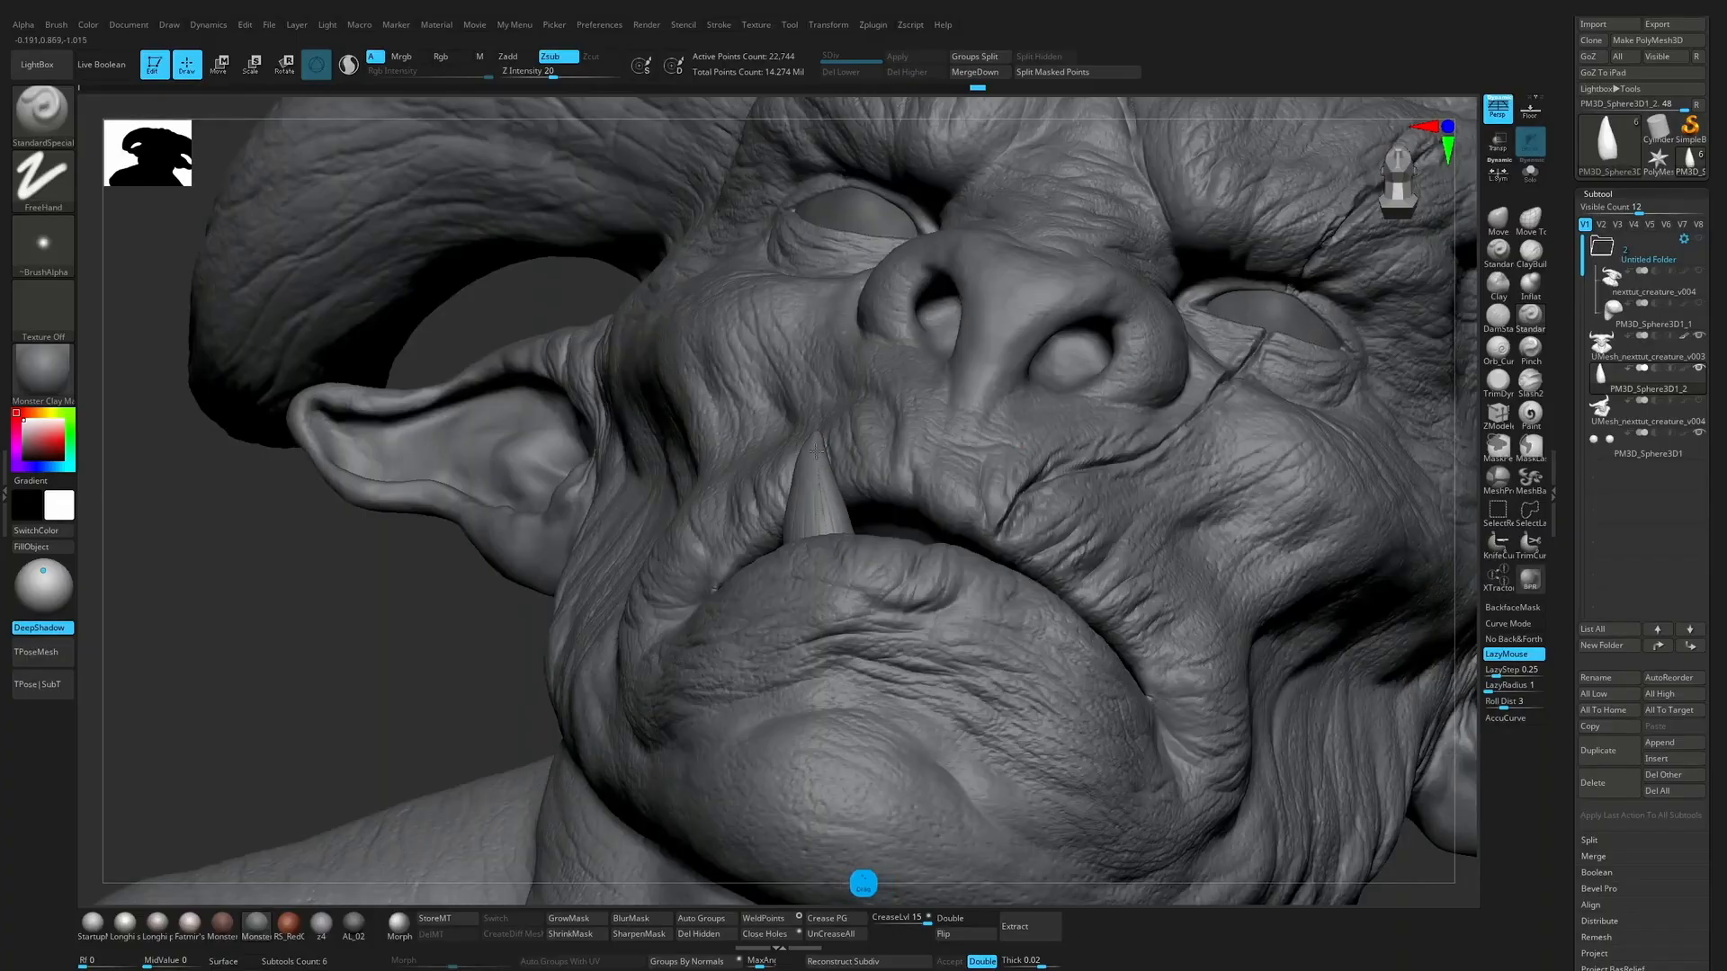
pyautogui.moveTo(816, 490); pyautogui.dragTo(573, 716, button='right')
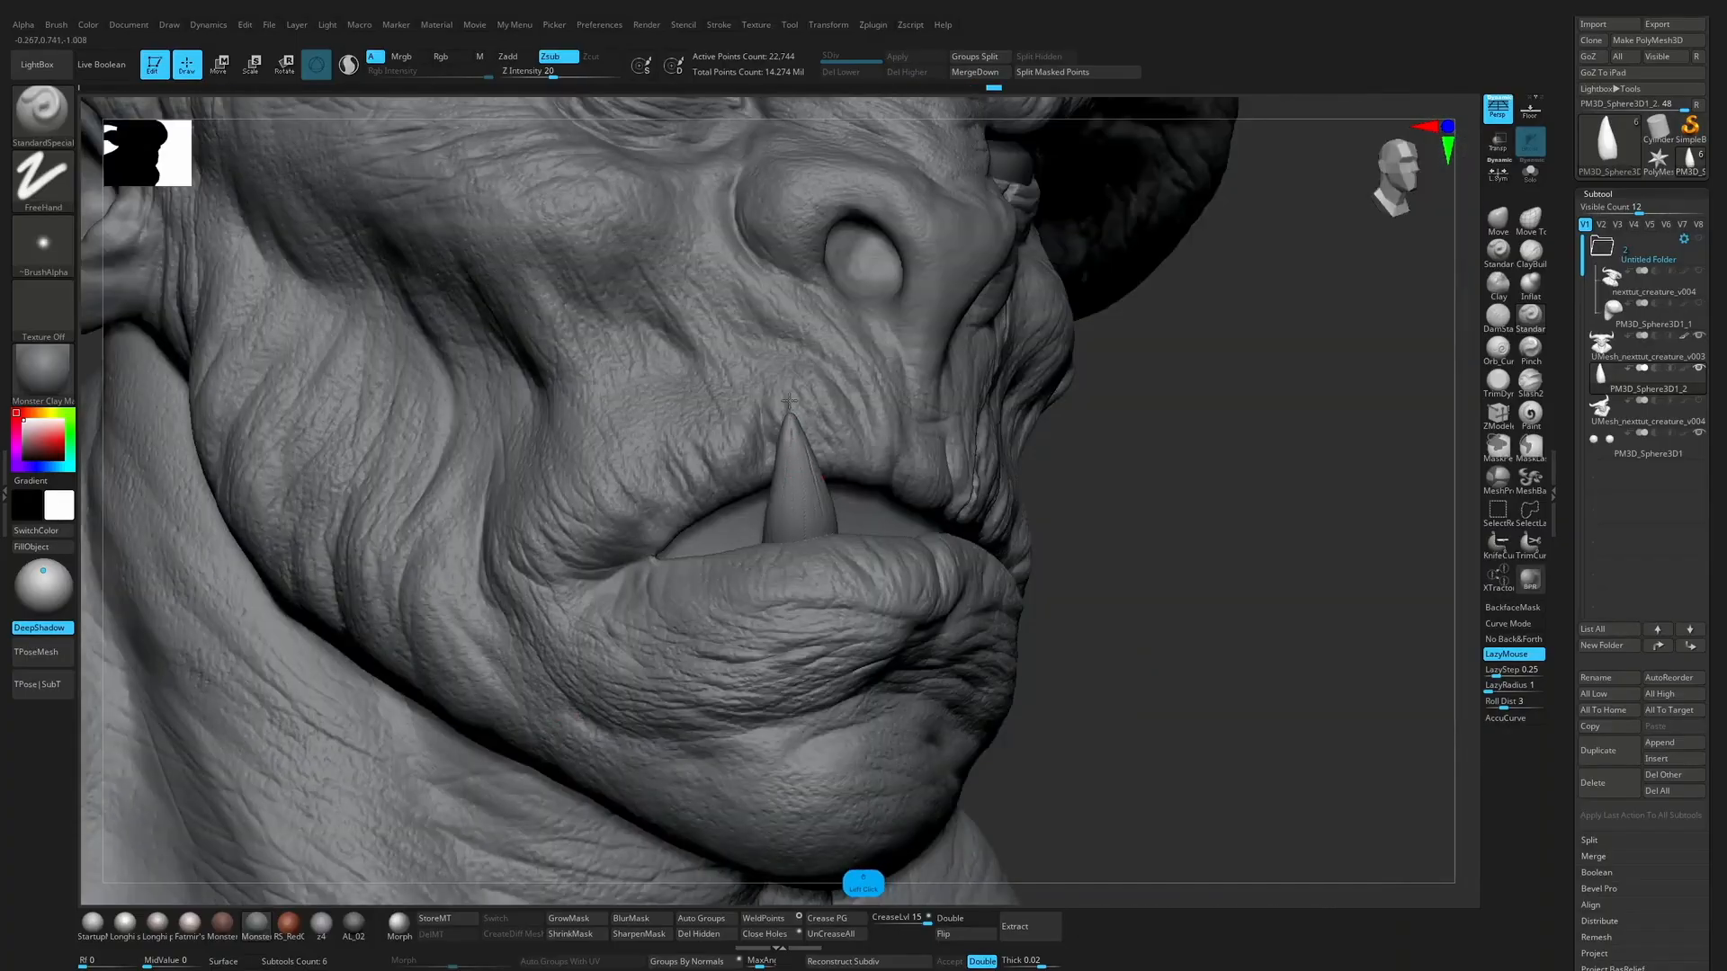
# Step: Subdivide the tusk once, delete its lower subdivision level and add finer lengthwise grooves
pyautogui.hotkey('ctrl', 'd')
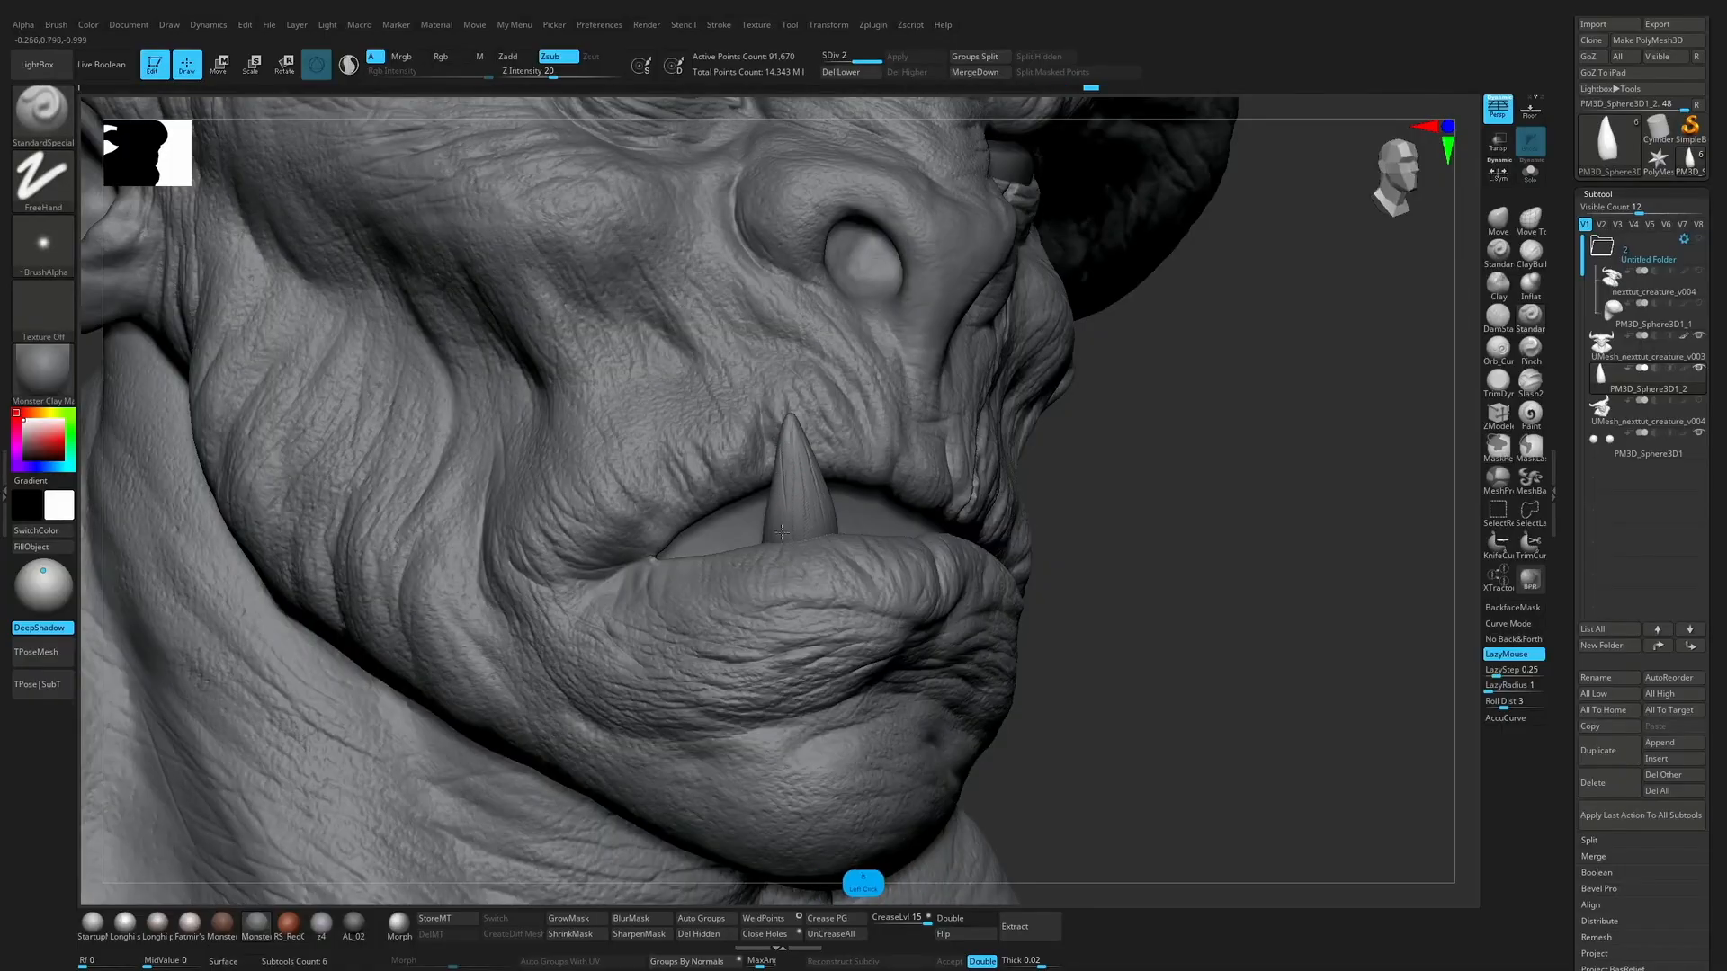
pyautogui.click(841, 72)
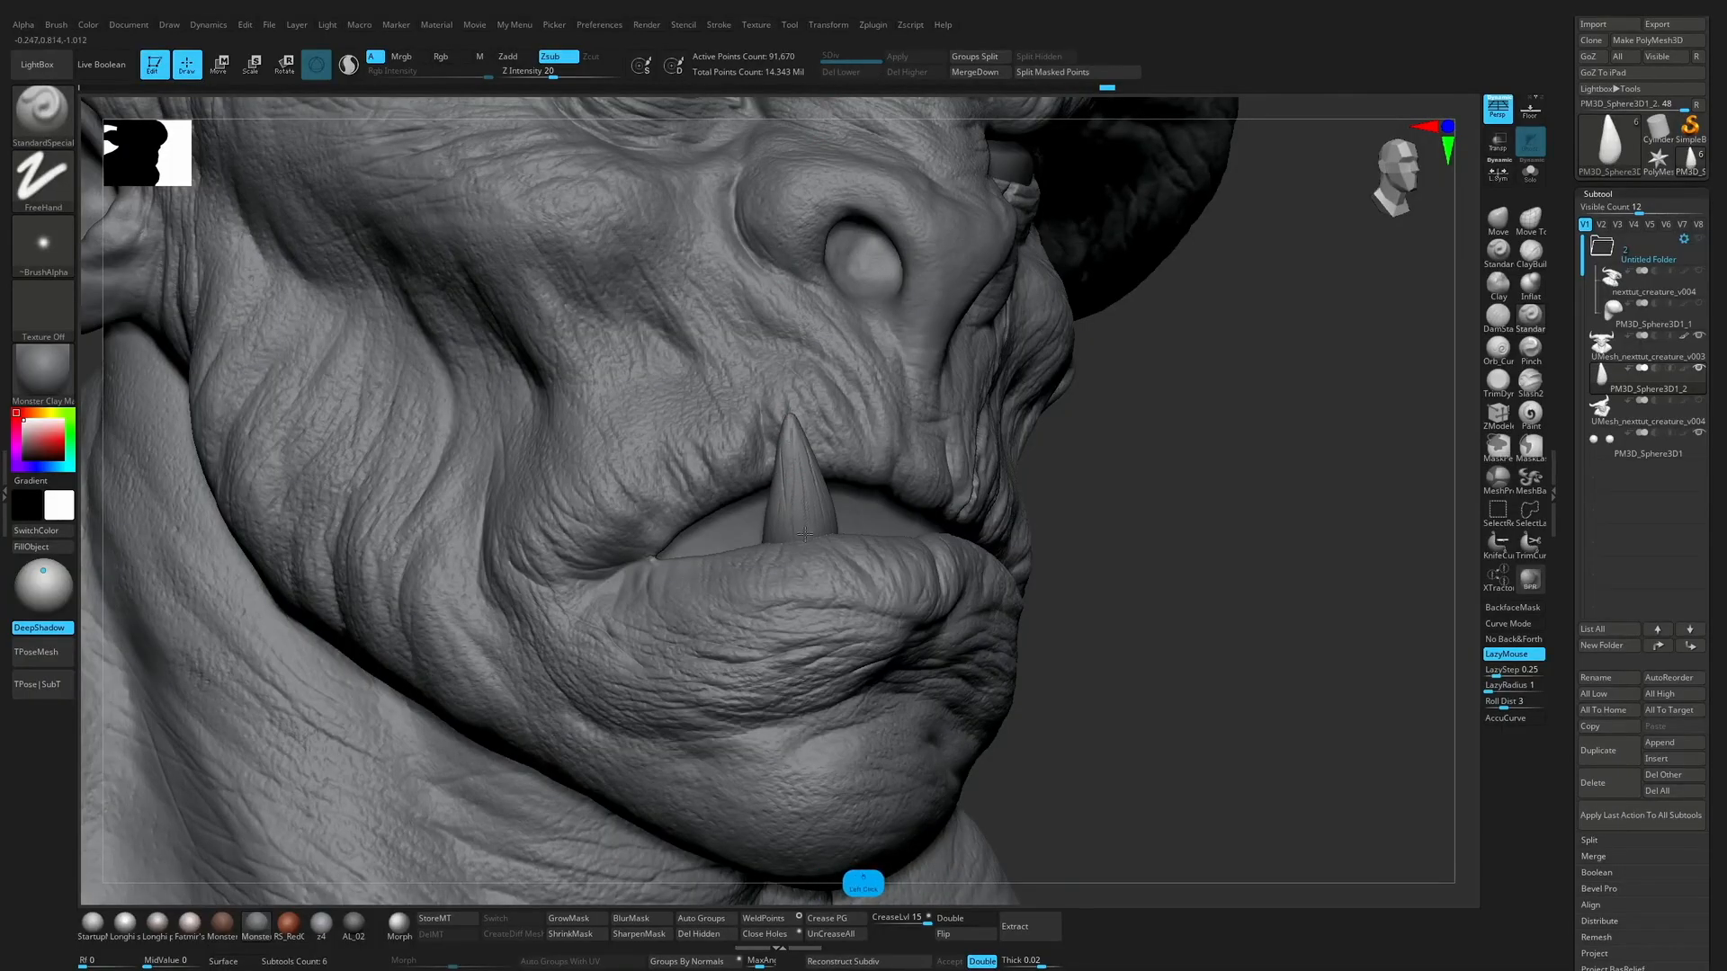
pyautogui.keyDown('ctrl'); pyautogui.moveTo(1118, 505); pyautogui.dragTo(1258, 472, button='right'); pyautogui.keyUp('ctrl')
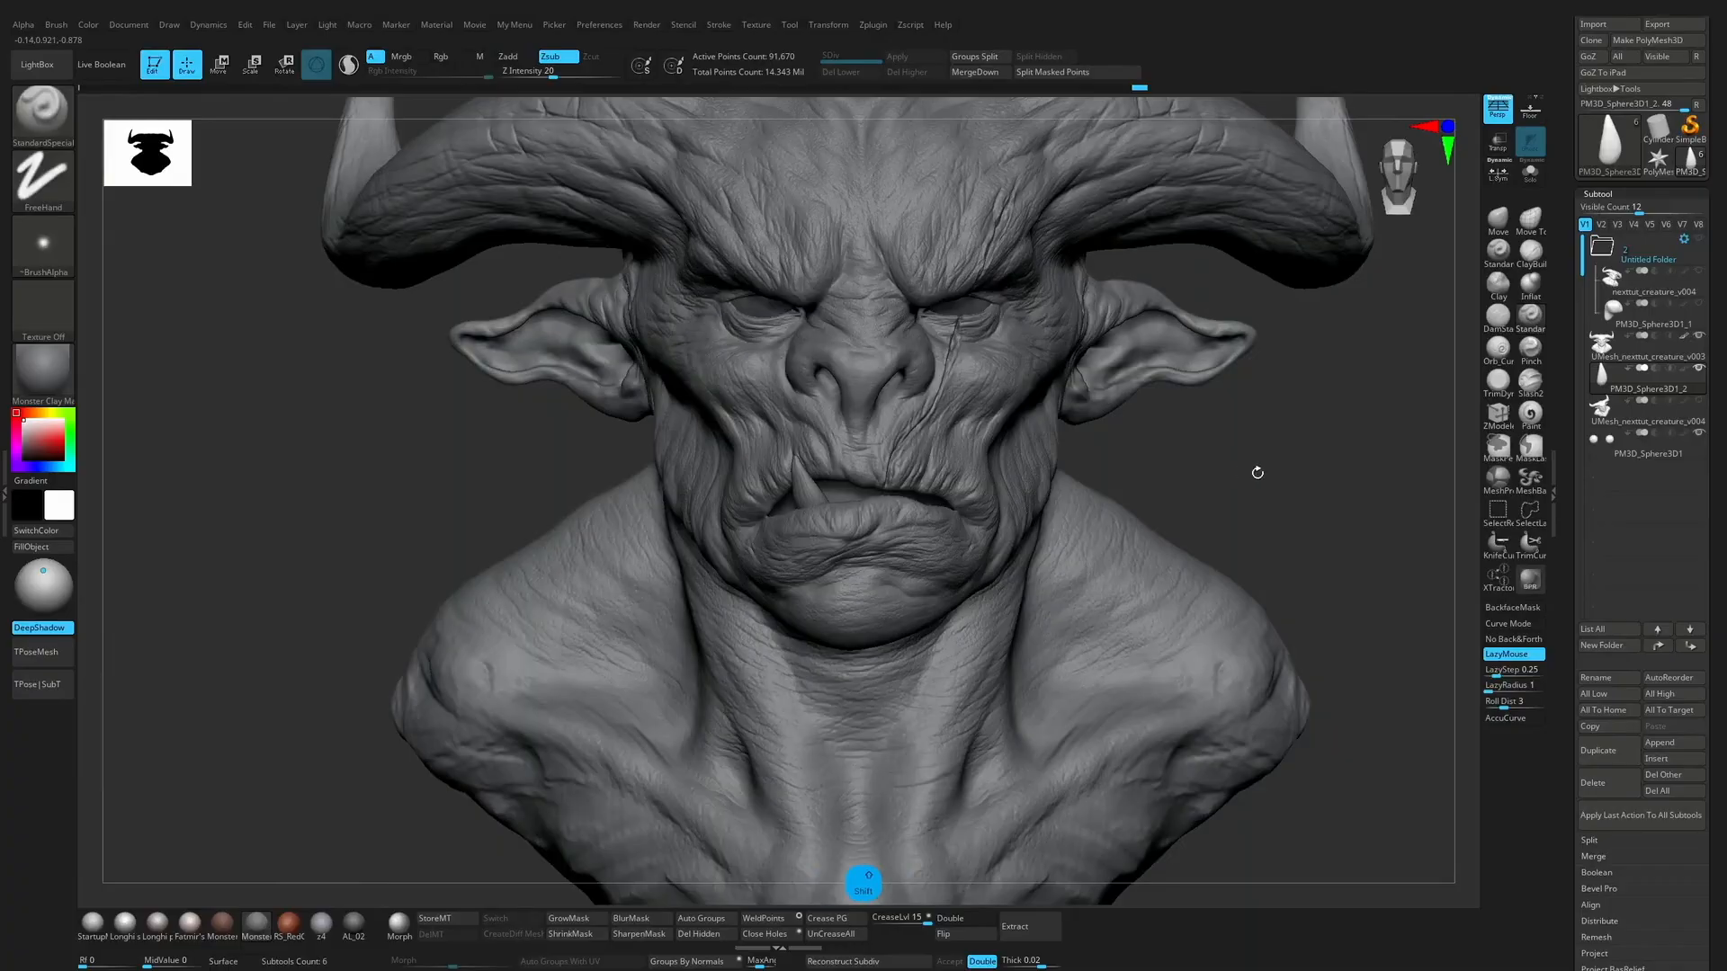
# Step: Load the Nickz_humanMaleAverage tool from LightBox and select its GumTeethTongue subtool
pyautogui.click(37, 64)
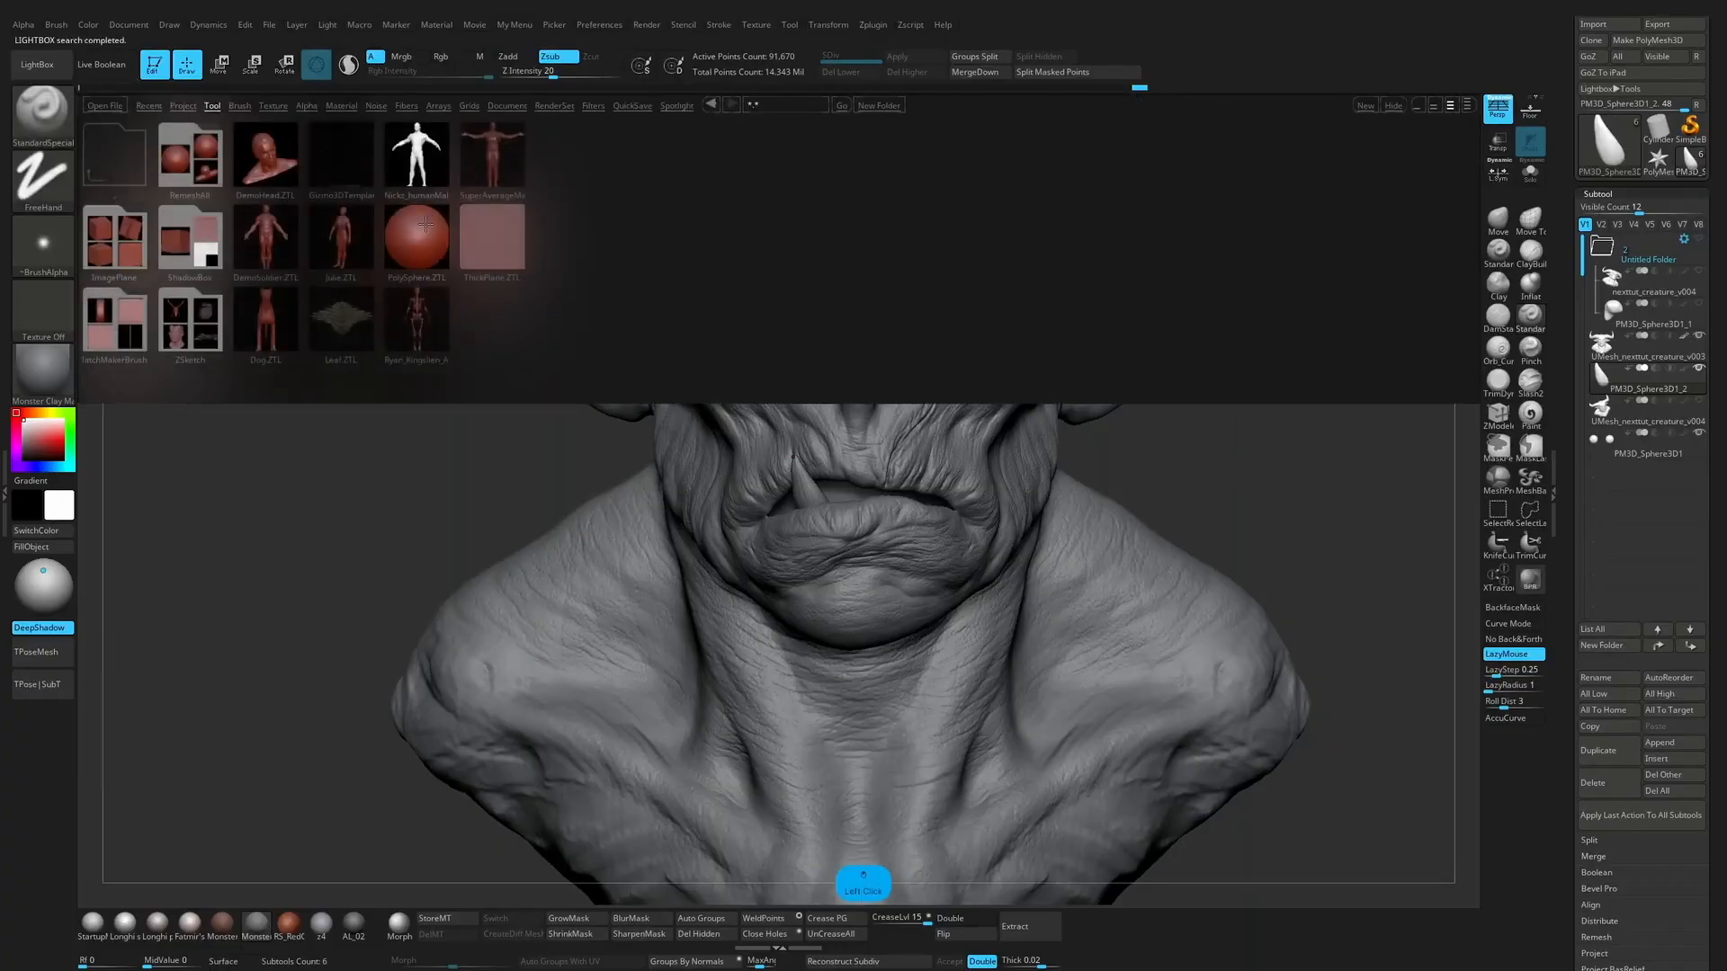
pyautogui.doubleClick(419, 160)
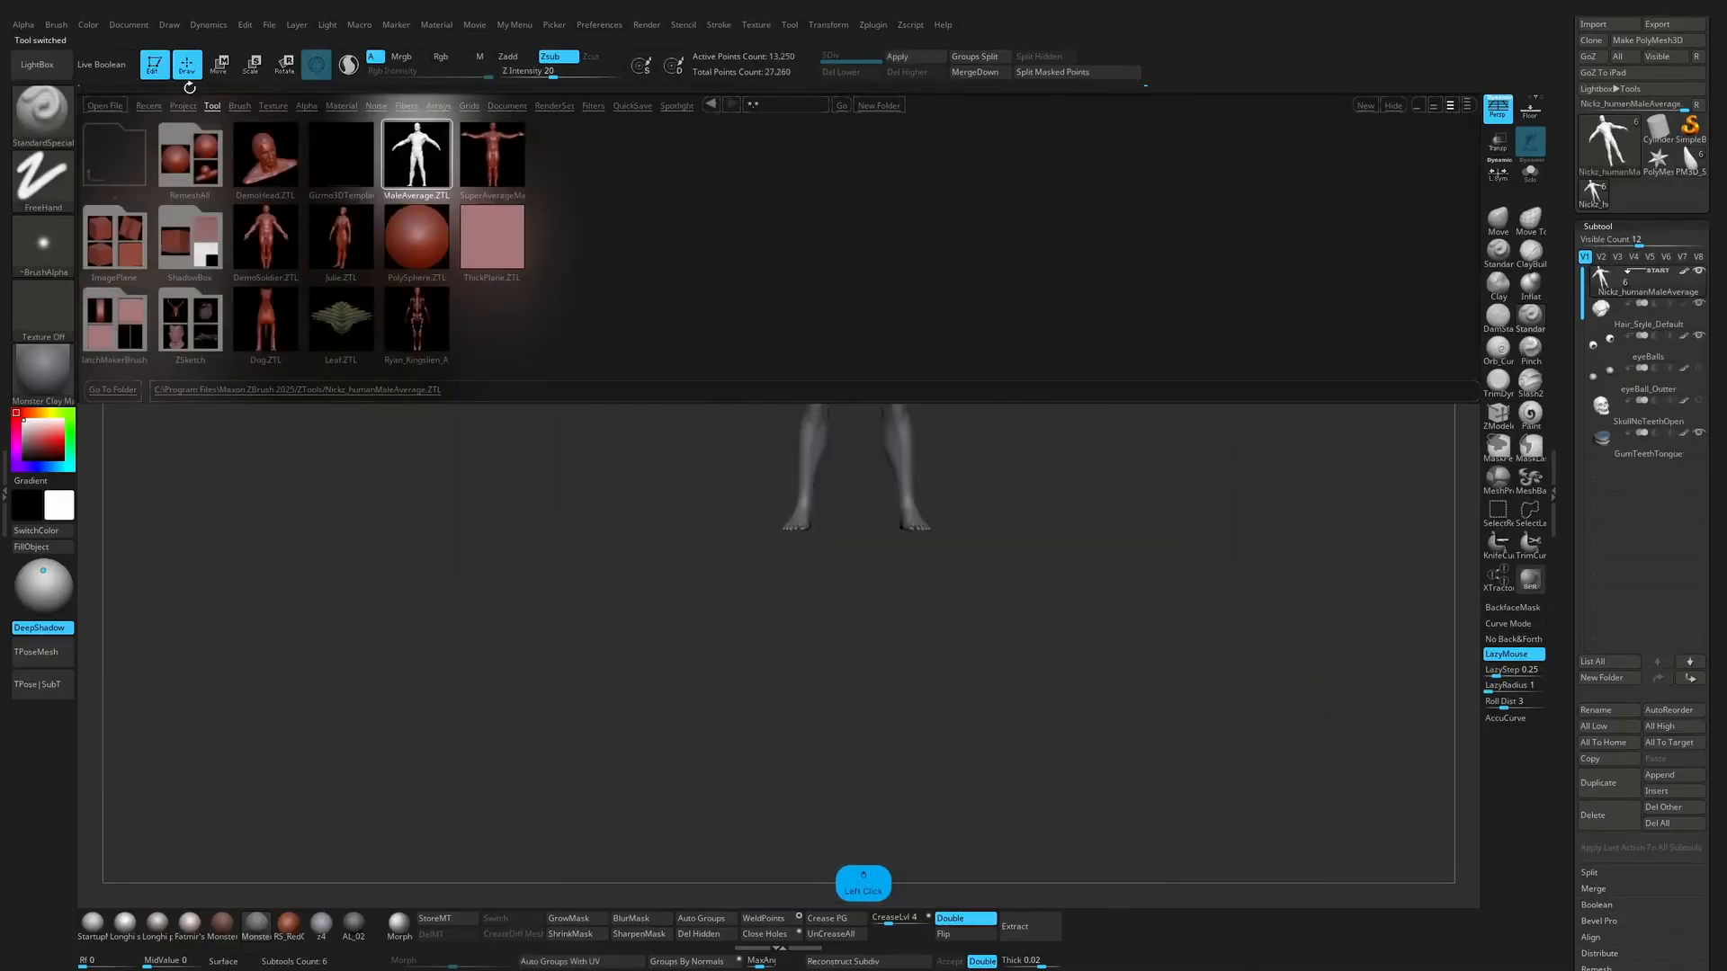
pyautogui.click(37, 64)
pyautogui.click(1647, 446)
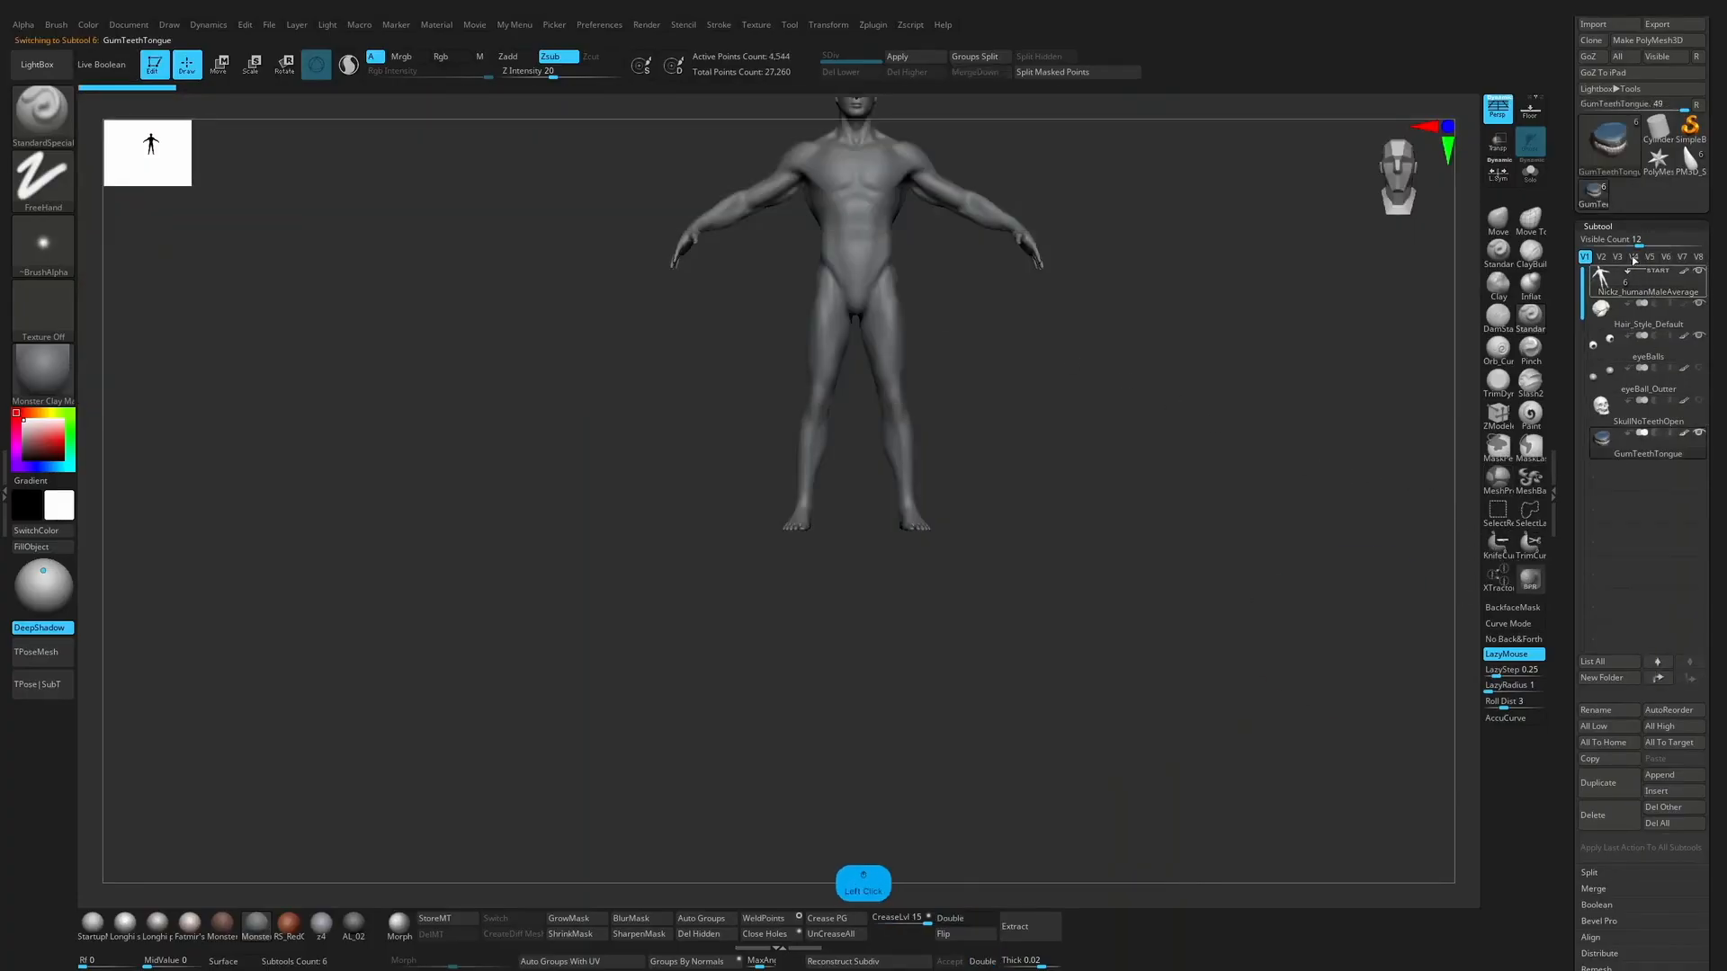
# Step: Return to the creature bust and insert the GumTeethTongue mesh as a new subtool
pyautogui.click(1685, 164)
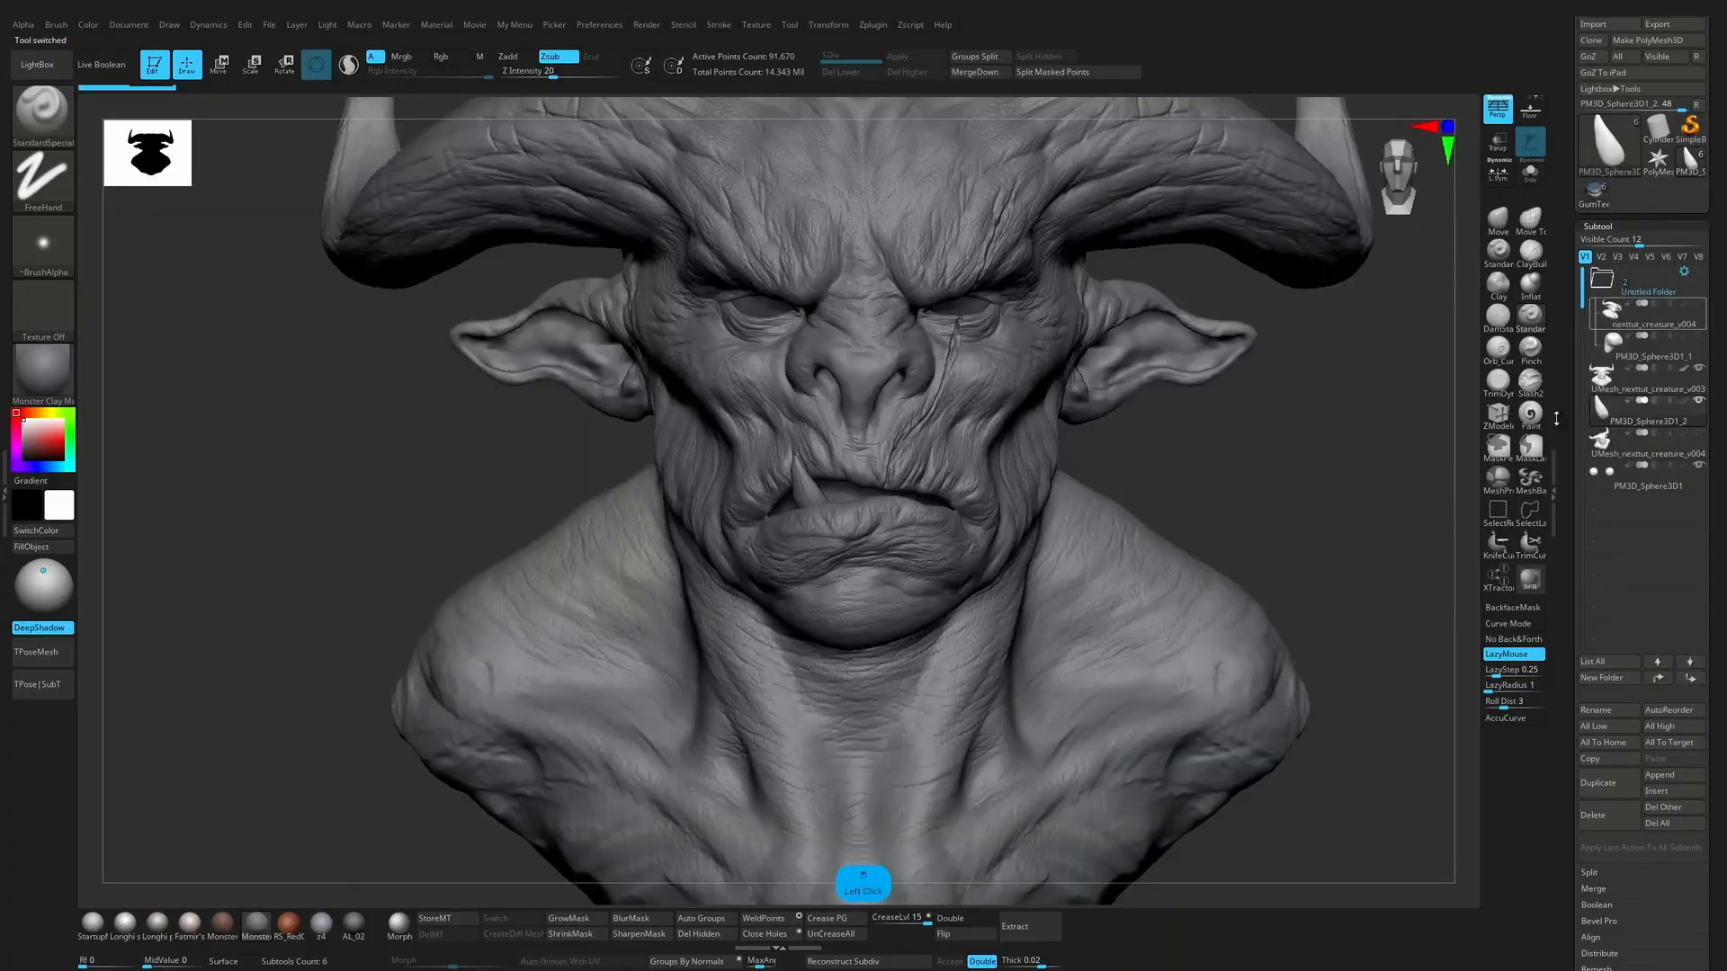
pyautogui.click(1661, 791)
pyautogui.click(1331, 701)
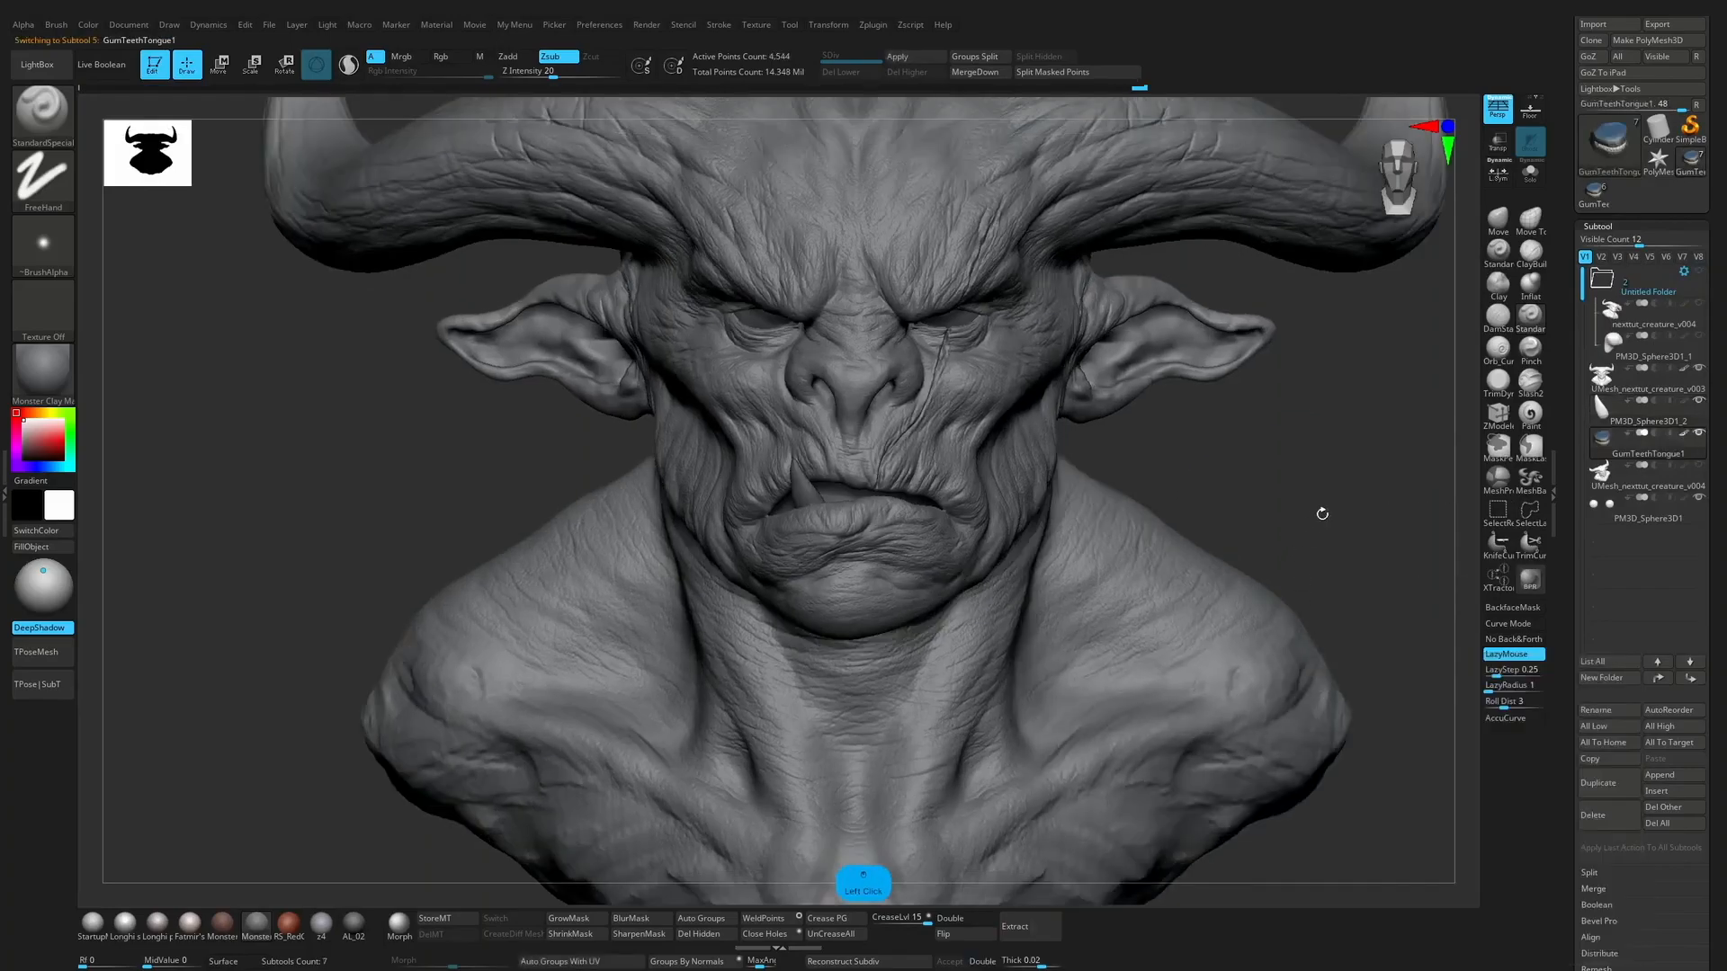
pyautogui.hotkey('alt', 'x')
pyautogui.moveTo(1580, 677); pyautogui.dragTo(1595, 532)
pyautogui.click(1653, 393)
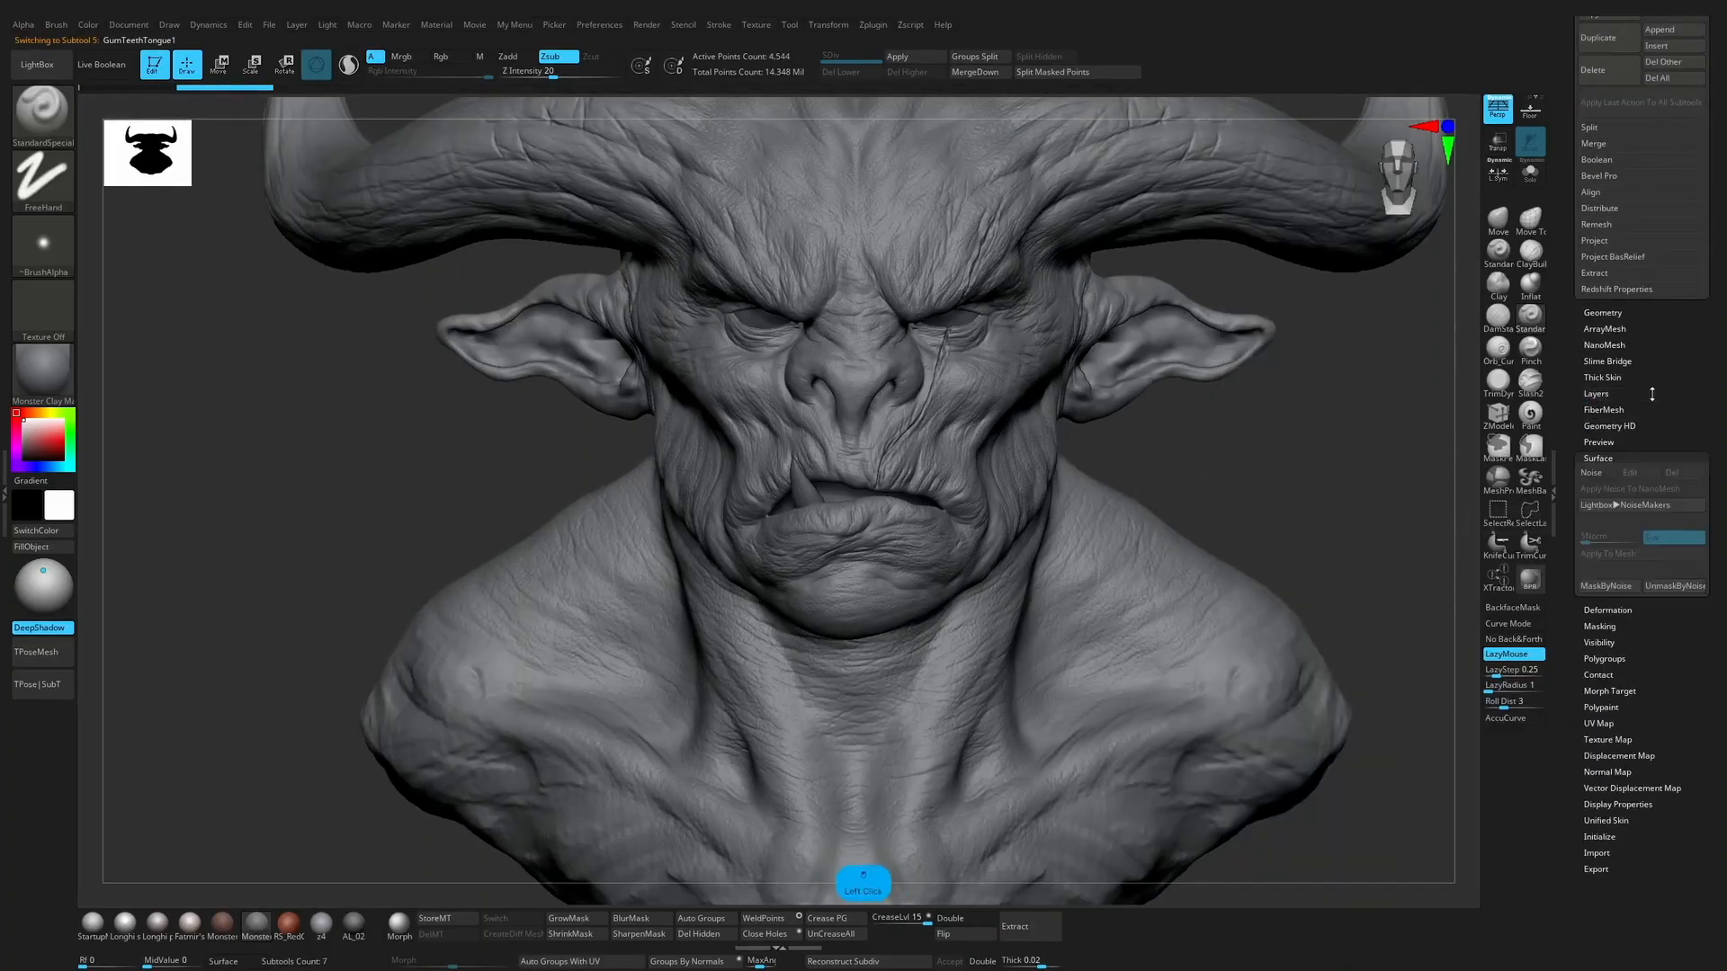
# Step: Isolate the inserted GumTeethTongue mesh and inspect its shape and polygroups in side view
pyautogui.click(1596, 458)
pyautogui.click(1613, 475)
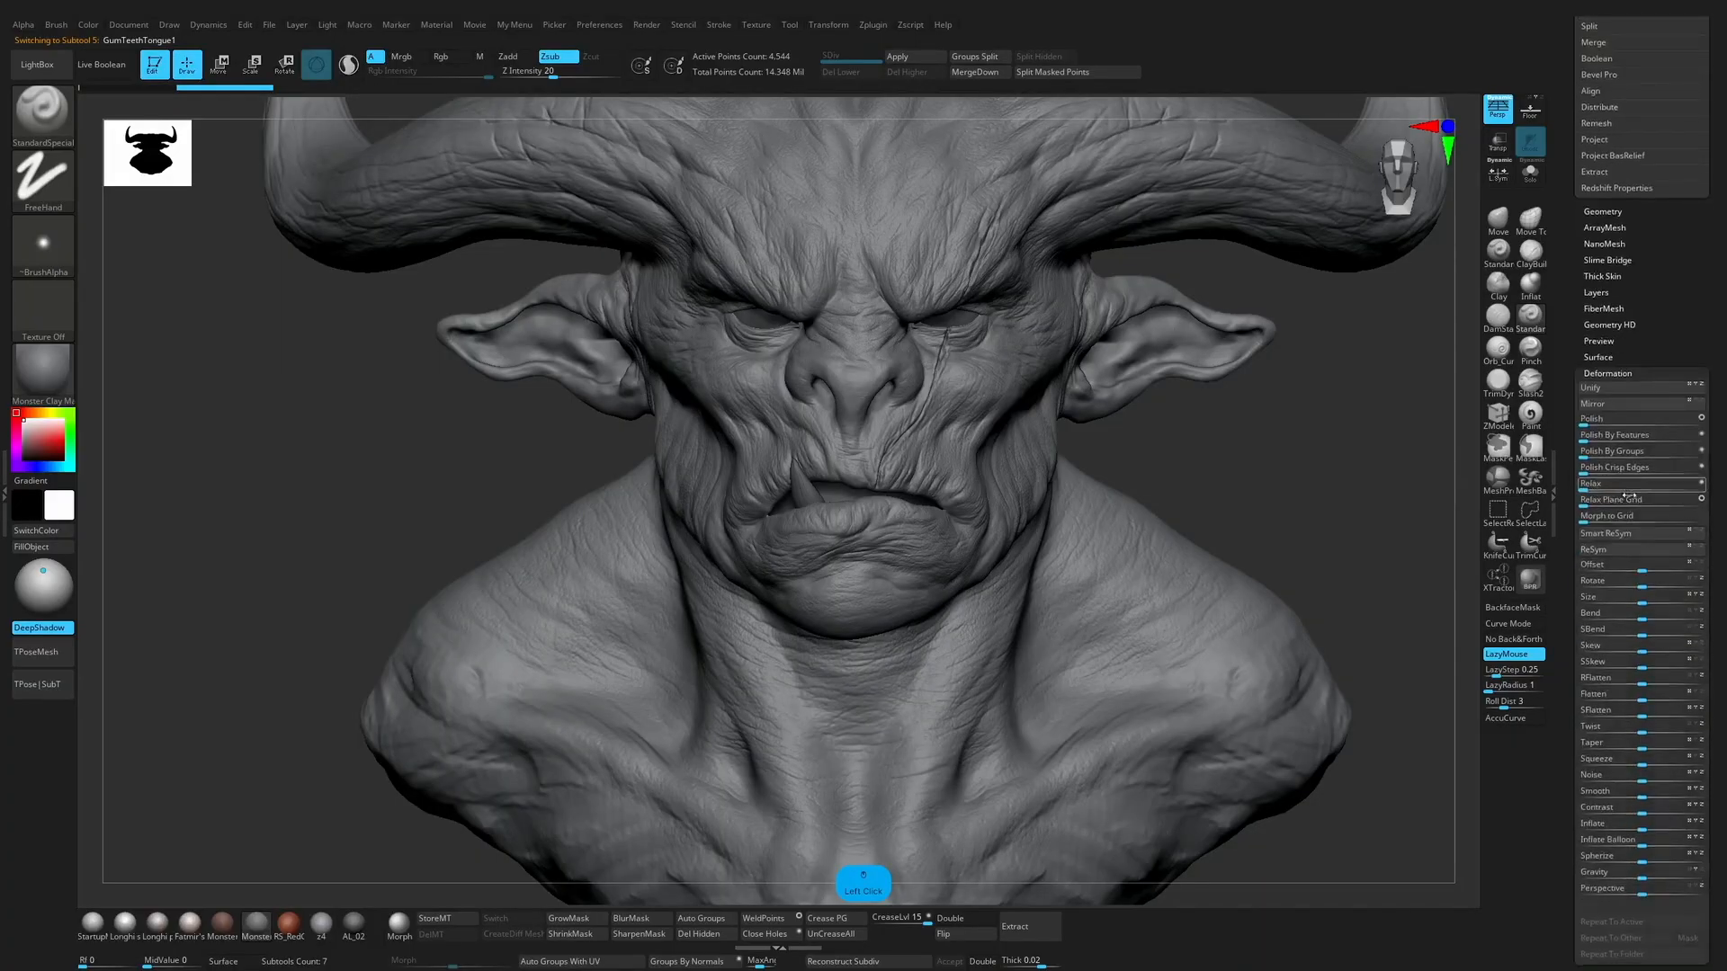
pyautogui.keyDown('alt'); pyautogui.moveTo(1340, 450); pyautogui.dragTo(1278, 434); pyautogui.keyUp('alt')
pyautogui.click(1528, 182)
pyautogui.hotkey('shift', 'f')
pyautogui.hotkey('shift', 'f')
pyautogui.moveTo(1561, 212); pyautogui.dragTo(1590, 354)
pyautogui.click(1684, 178)
pyautogui.keyDown('shift'); pyautogui.moveTo(1304, 351); pyautogui.dragTo(1265, 354); pyautogui.keyUp('shift')
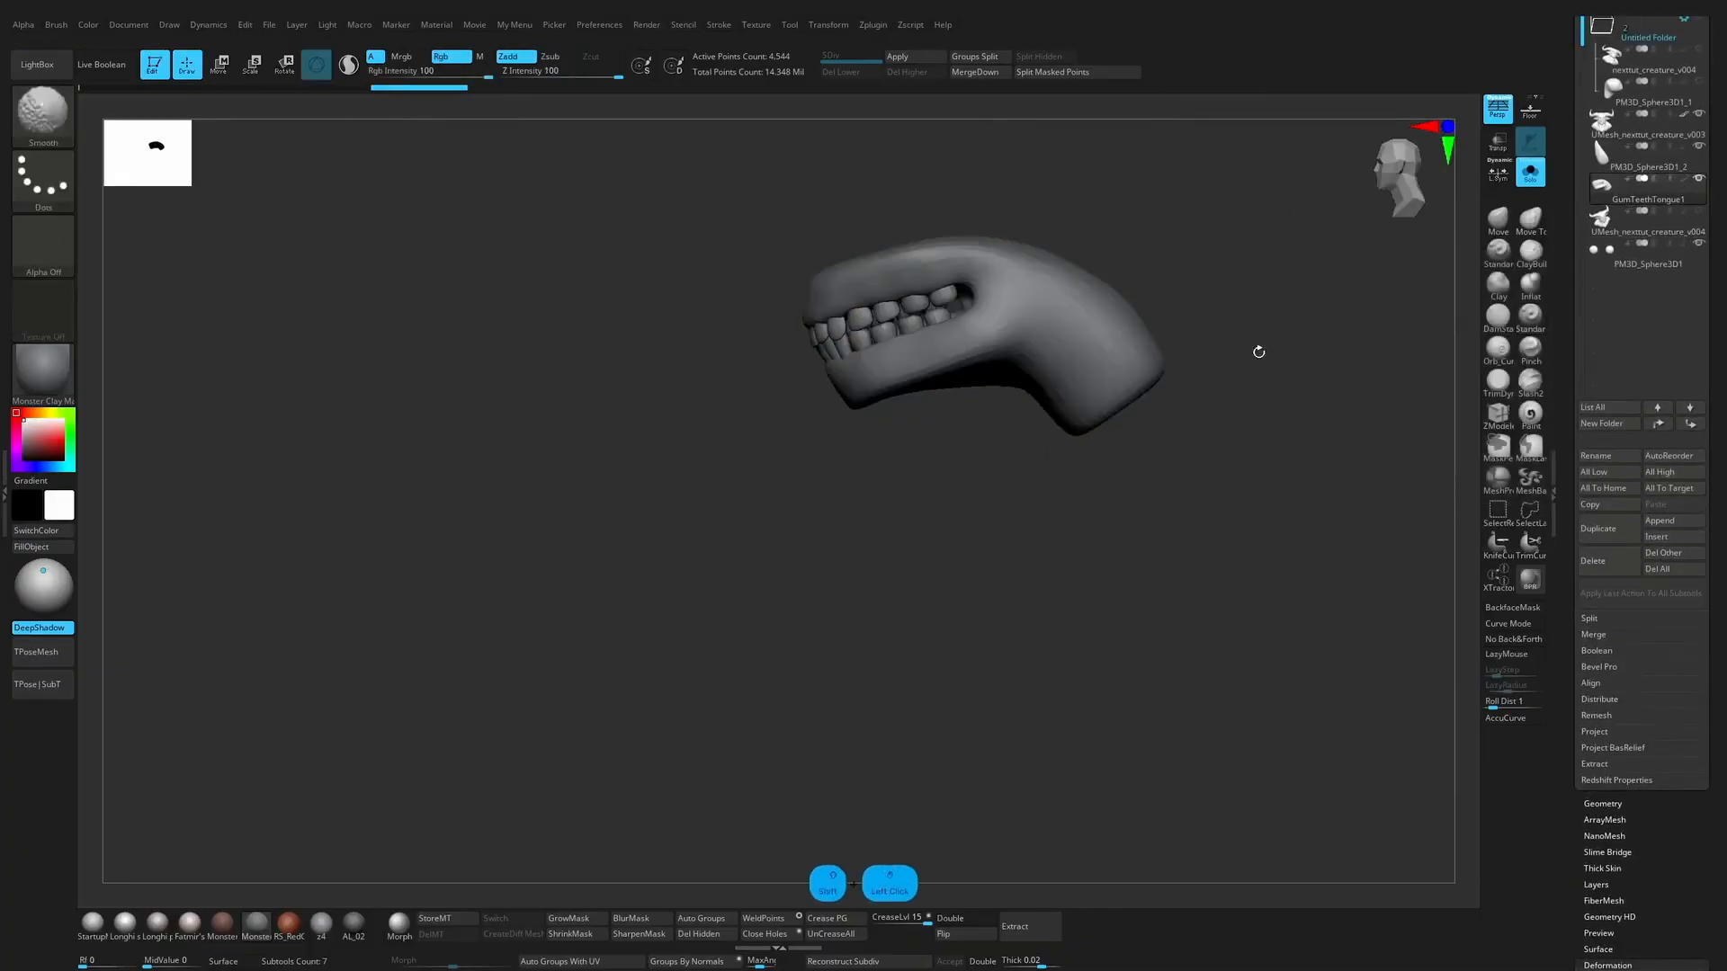
# Step: Move and scale the GumTeethTongue mesh into the creature's mouth, using the transparent view of the head for alignment
pyautogui.press('w')
pyautogui.moveTo(1033, 286); pyautogui.dragTo(1029, 482)
pyautogui.click(1529, 172)
pyautogui.click(1496, 109)
pyautogui.click(1497, 142)
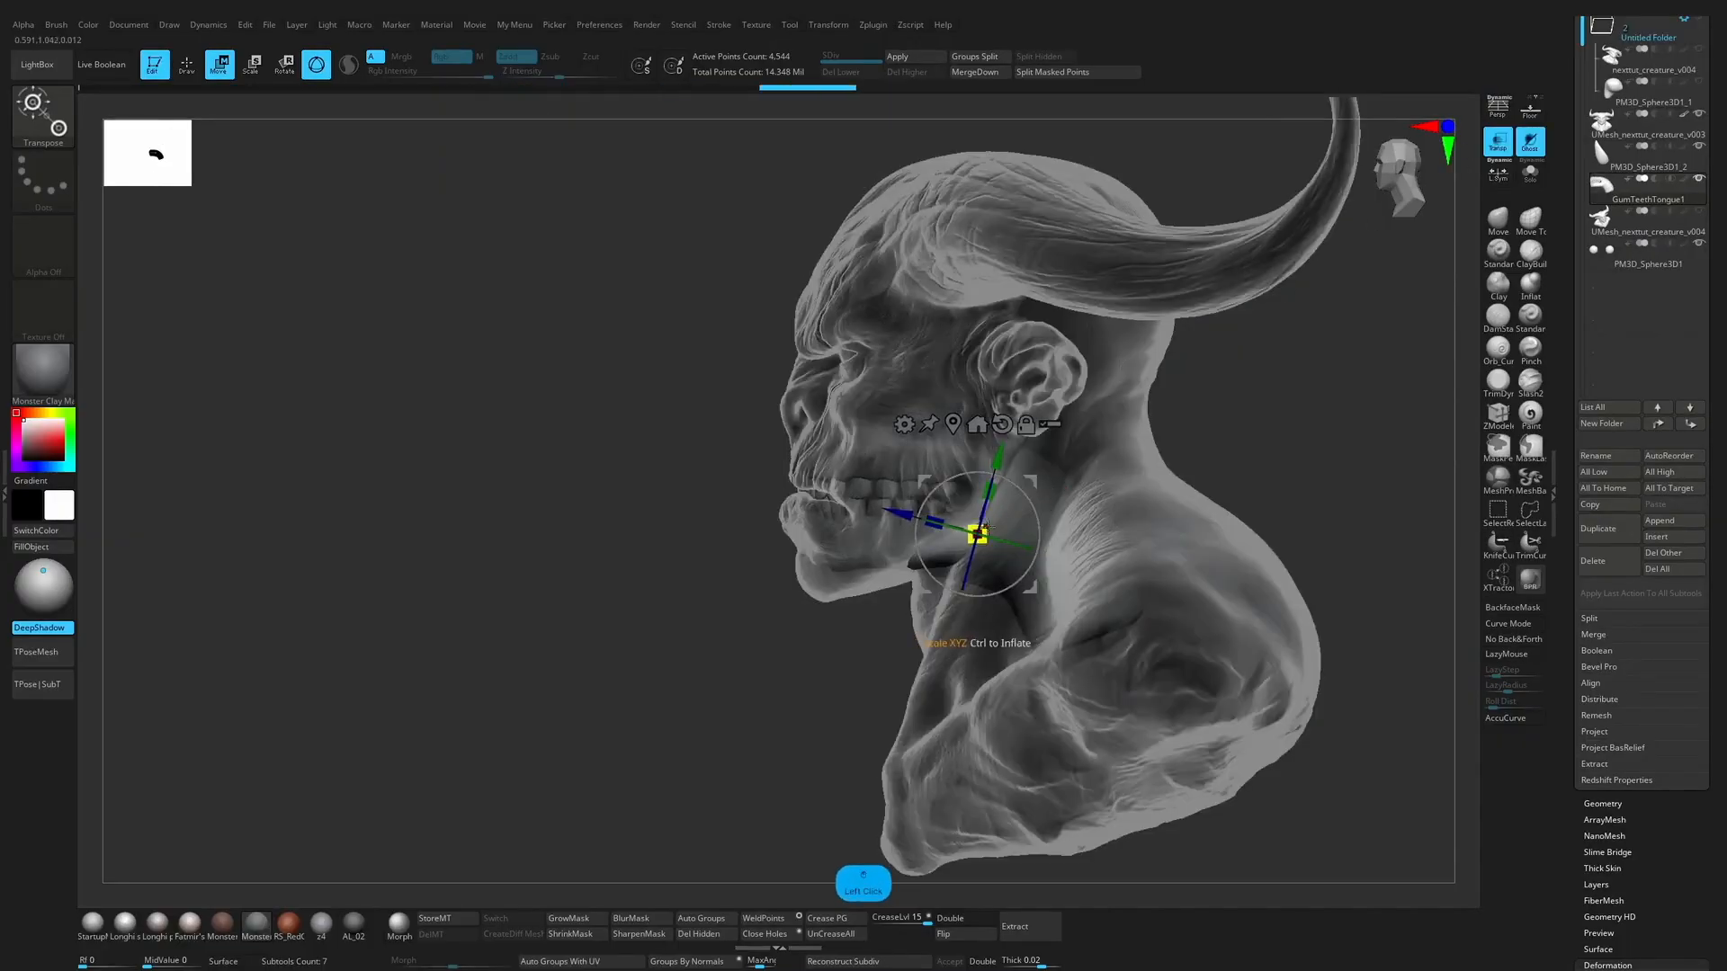
pyautogui.moveTo(1030, 587); pyautogui.dragTo(1021, 587)
pyautogui.moveTo(1211, 416); pyautogui.dragTo(1430, 436)
pyautogui.moveTo(1226, 451)
pyautogui.keyDown('shift'); pyautogui.mouseDown()
pyautogui.moveTo(1017, 467)
pyautogui.moveTo(1001, 493)
pyautogui.moveTo(1000, 476)
pyautogui.mouseUp(); pyautogui.keyUp('shift')
pyautogui.click(1498, 141)
pyautogui.press('q')
pyautogui.moveTo(1246, 406)
pyautogui.mouseDown()
pyautogui.moveTo(1303, 408)
pyautogui.moveTo(1319, 450)
pyautogui.mouseUp()
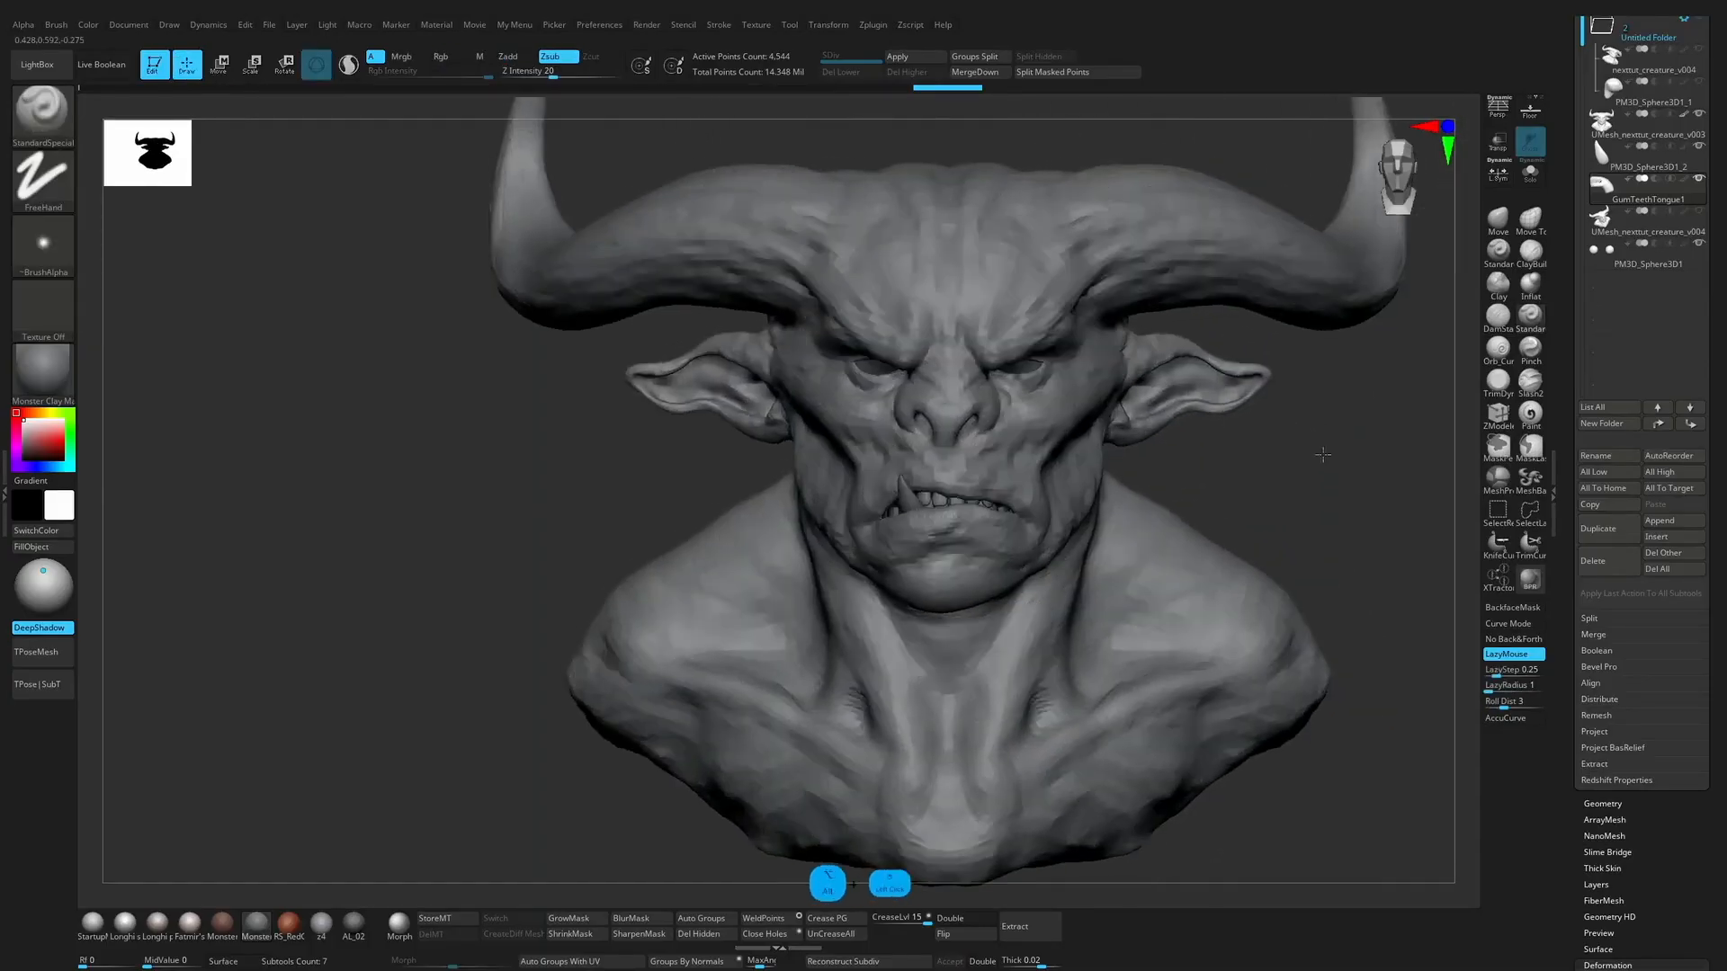
# Step: Isolate the teeth mesh with its polygroups displayed and hide the lower gum and front lower teeth groups
pyautogui.keyDown('ctrl'); pyautogui.moveTo(1318, 451); pyautogui.dragTo(1279, 508, button='right'); pyautogui.keyUp('ctrl')
pyautogui.press('s')
pyautogui.click(1525, 178)
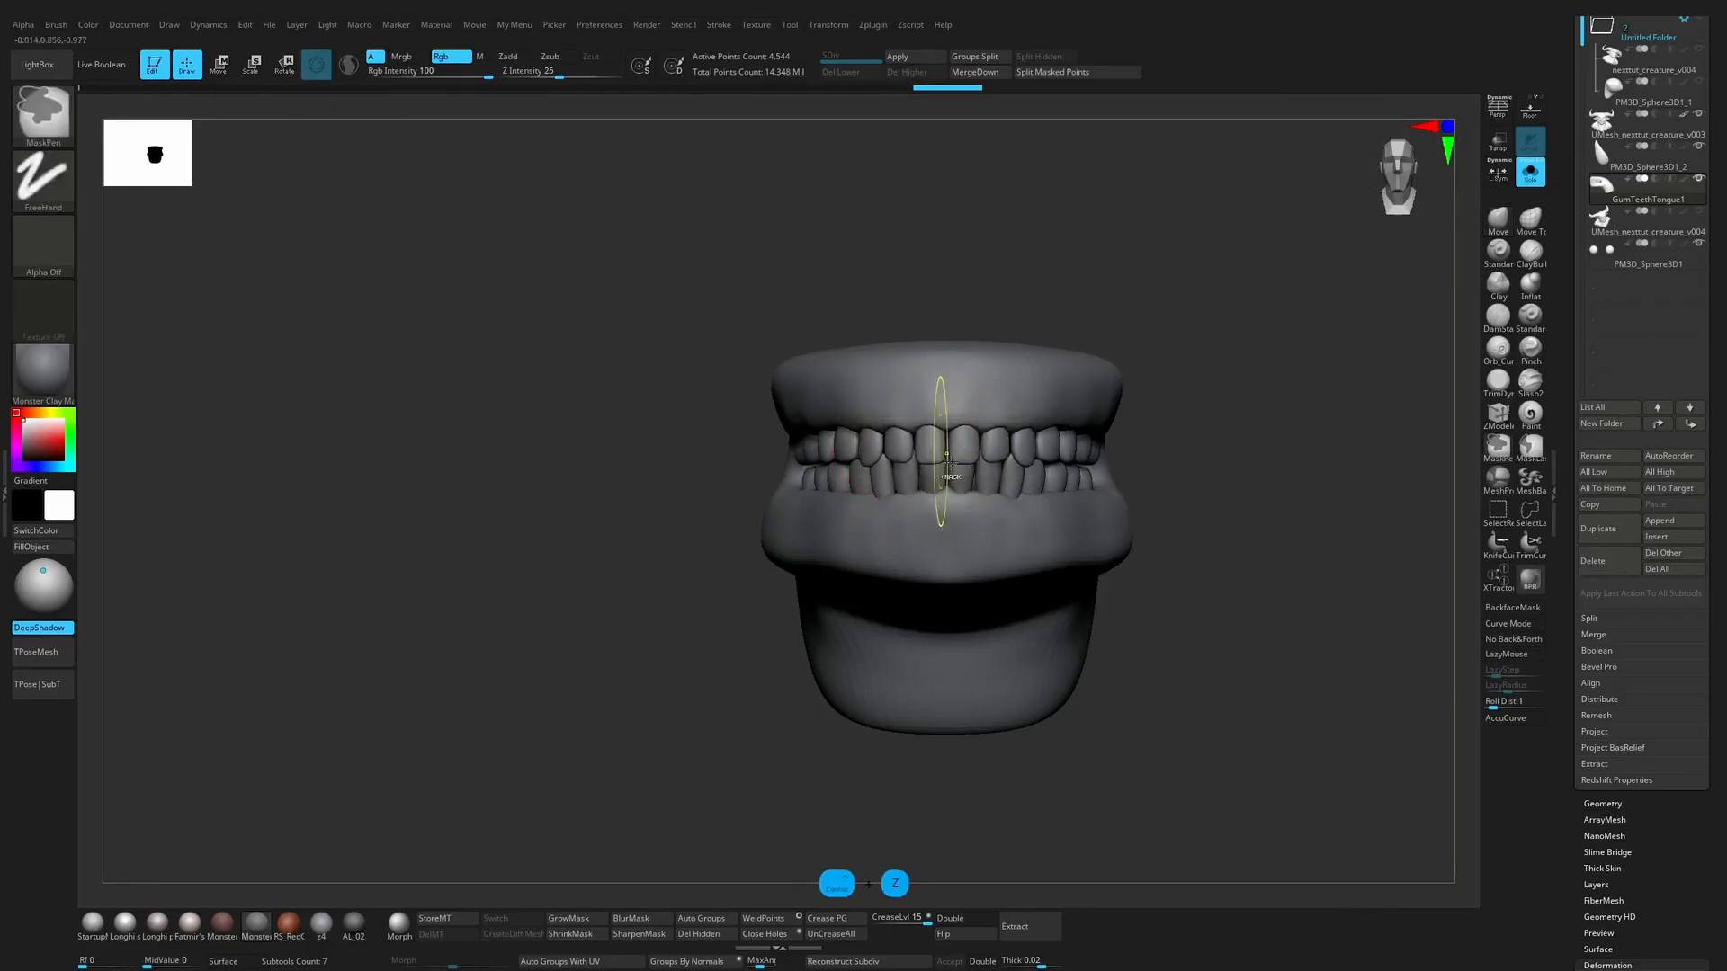
pyautogui.hotkey('shift', 'f')
pyautogui.moveTo(775, 702); pyautogui.dragTo(963, 554)
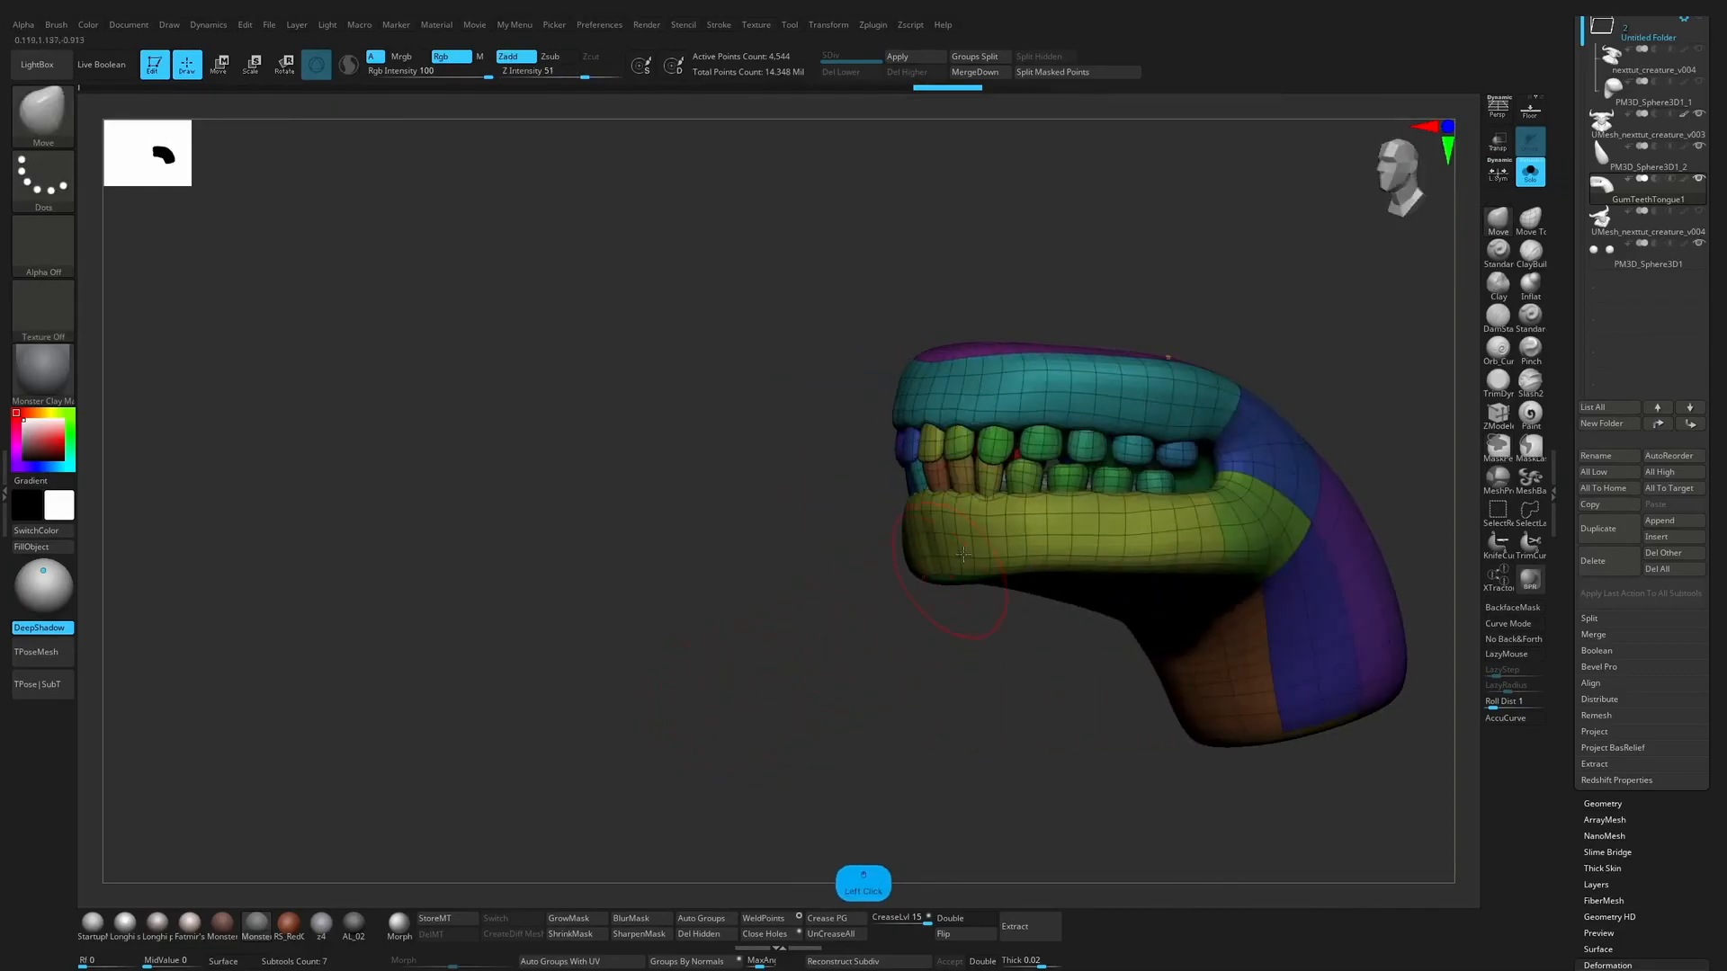
pyautogui.keyDown('ctrl'); pyautogui.keyDown('shift'); pyautogui.click(1026, 480); pyautogui.keyUp('shift'); pyautogui.keyUp('ctrl')
pyautogui.keyDown('ctrl'); pyautogui.keyDown('shift'); pyautogui.moveTo(934, 644); pyautogui.dragTo(936, 617); pyautogui.keyUp('shift'); pyautogui.keyUp('ctrl')
pyautogui.keyDown('ctrl'); pyautogui.keyDown('shift'); pyautogui.click(990, 499); pyautogui.keyUp('shift'); pyautogui.keyUp('ctrl')
pyautogui.keyDown('ctrl'); pyautogui.keyDown('shift'); pyautogui.click(940, 508); pyautogui.keyUp('shift'); pyautogui.keyUp('ctrl')
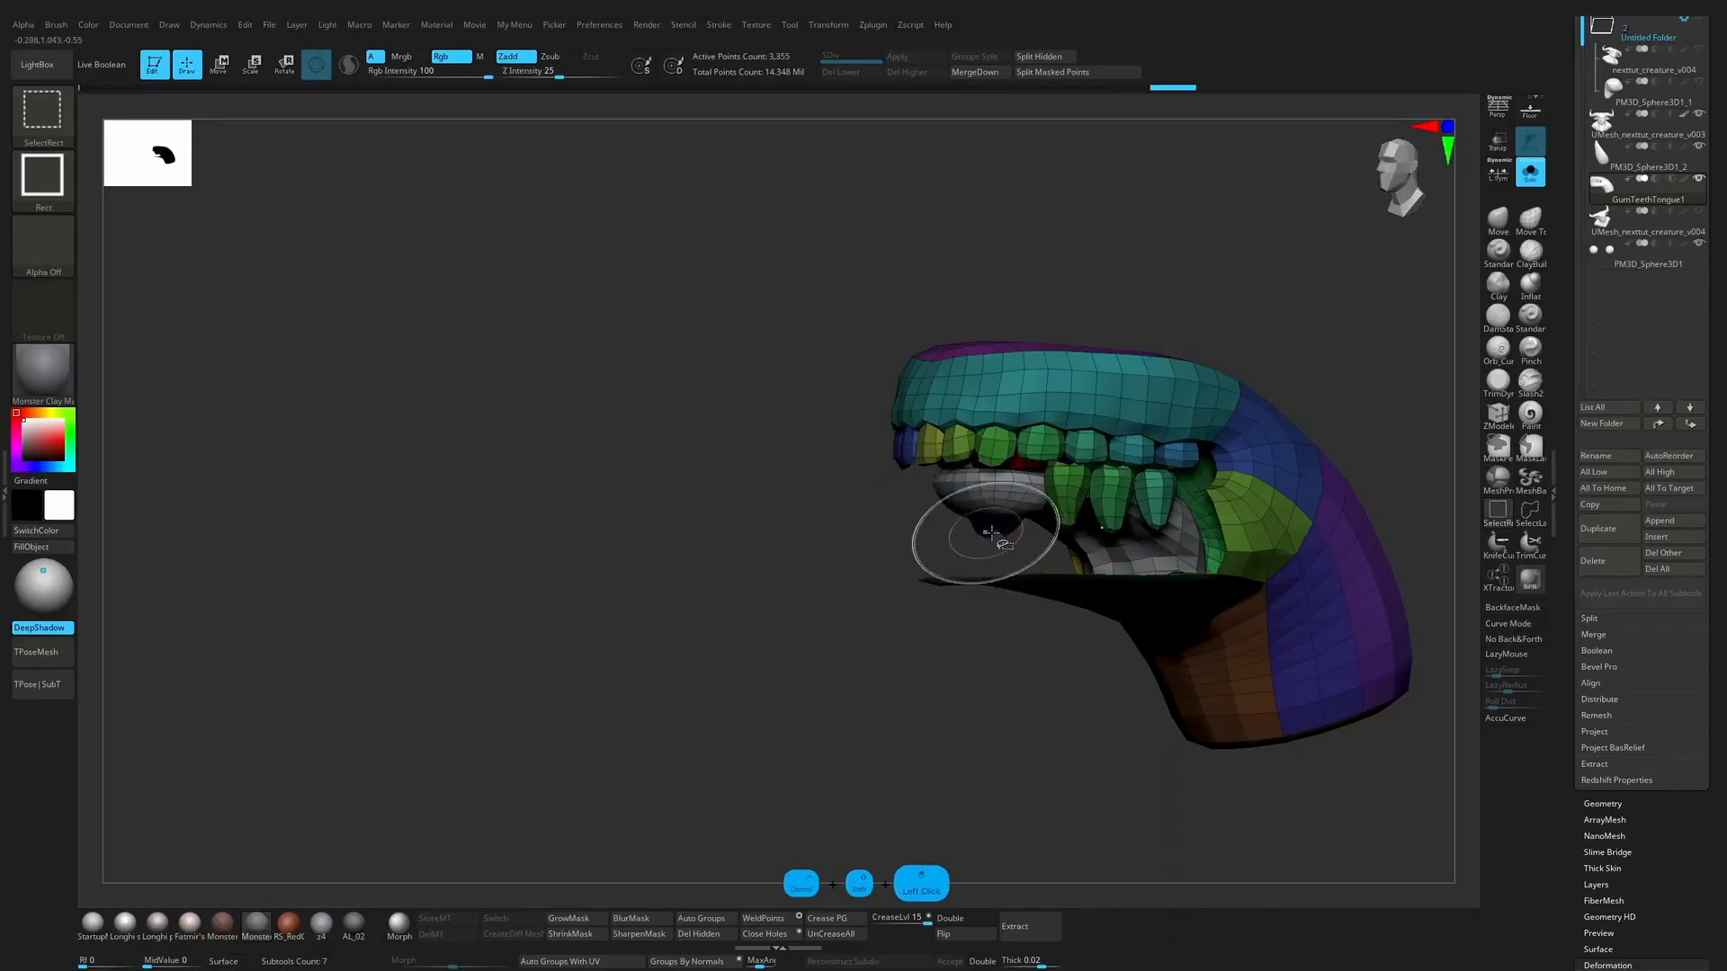
pyautogui.keyDown('ctrl'); pyautogui.keyDown('shift'); pyautogui.click(1102, 513); pyautogui.keyUp('shift'); pyautogui.keyUp('ctrl')
# Step: Combine the lower teeth and gum into one polygroup and mask the lower jaw part of the mesh
pyautogui.moveTo(1241, 684)
pyautogui.mouseDown()
pyautogui.moveTo(1034, 630)
pyautogui.moveTo(1091, 585)
pyautogui.moveTo(1267, 526)
pyautogui.moveTo(1179, 549)
pyautogui.moveTo(1245, 525)
pyautogui.moveTo(1104, 624)
pyautogui.moveTo(1082, 697)
pyautogui.moveTo(1214, 311)
pyautogui.moveTo(1144, 528)
pyautogui.moveTo(1384, 440)
pyautogui.mouseUp()
pyautogui.keyDown('ctrl'); pyautogui.keyDown('shift'); pyautogui.click(1160, 545); pyautogui.keyUp('shift'); pyautogui.keyUp('ctrl')
pyautogui.keyDown('ctrl'); pyautogui.keyDown('shift'); pyautogui.moveTo(1385, 440); pyautogui.dragTo(1214, 539); pyautogui.keyUp('shift'); pyautogui.keyUp('ctrl')
pyautogui.keyDown('ctrl'); pyautogui.keyDown('shift'); pyautogui.click(1271, 470); pyautogui.keyUp('shift'); pyautogui.keyUp('ctrl')
pyautogui.keyDown('ctrl'); pyautogui.keyDown('shift'); pyautogui.click(1103, 545); pyautogui.keyUp('shift'); pyautogui.keyUp('ctrl')
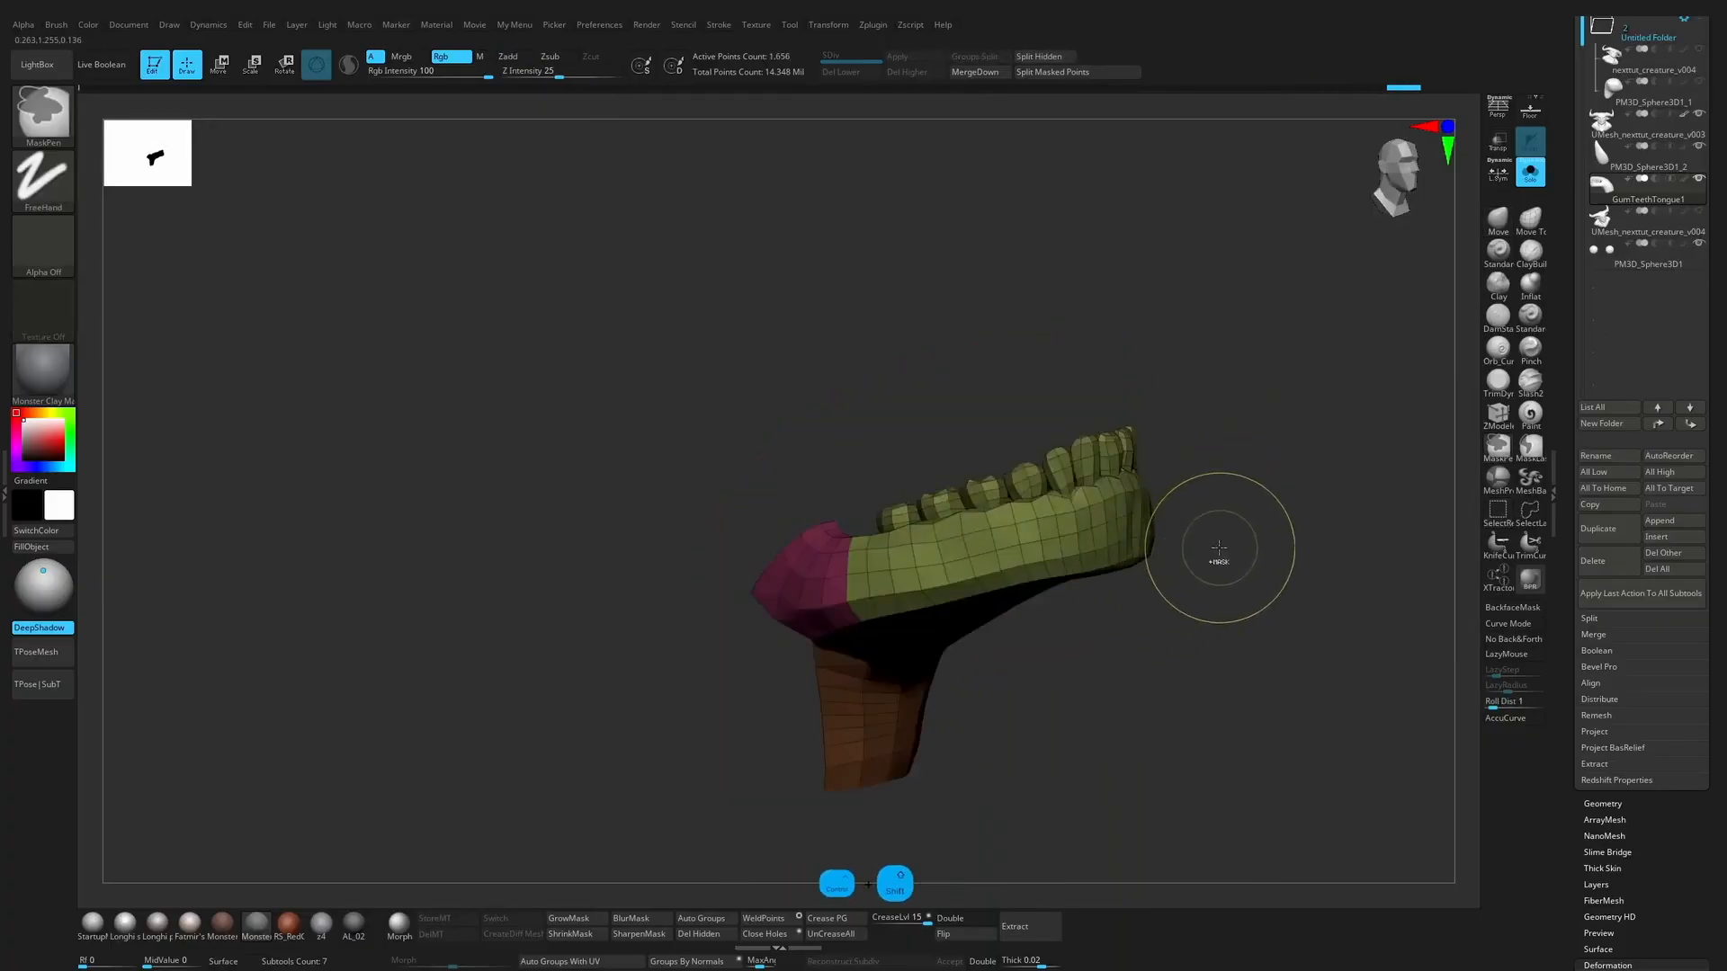
pyautogui.keyDown('ctrl'); pyautogui.keyDown('shift'); pyautogui.click(1233, 524); pyautogui.keyUp('shift'); pyautogui.keyUp('ctrl')
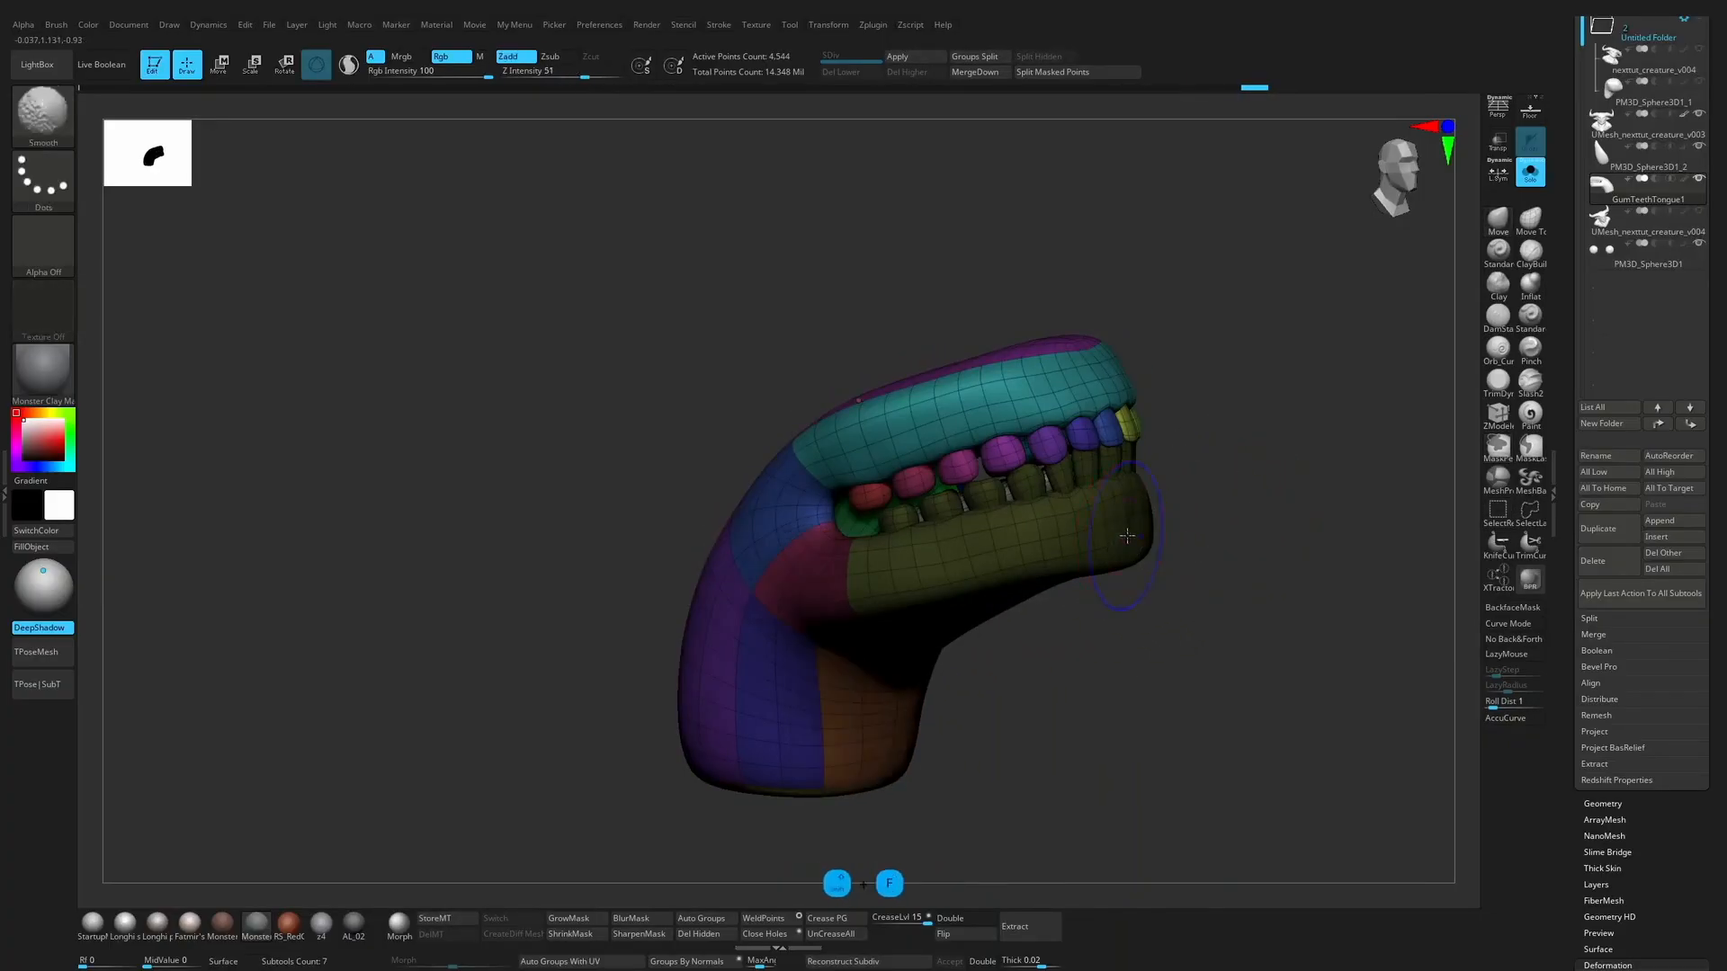
pyautogui.hotkey('shift', 'f')
pyautogui.click(1530, 171)
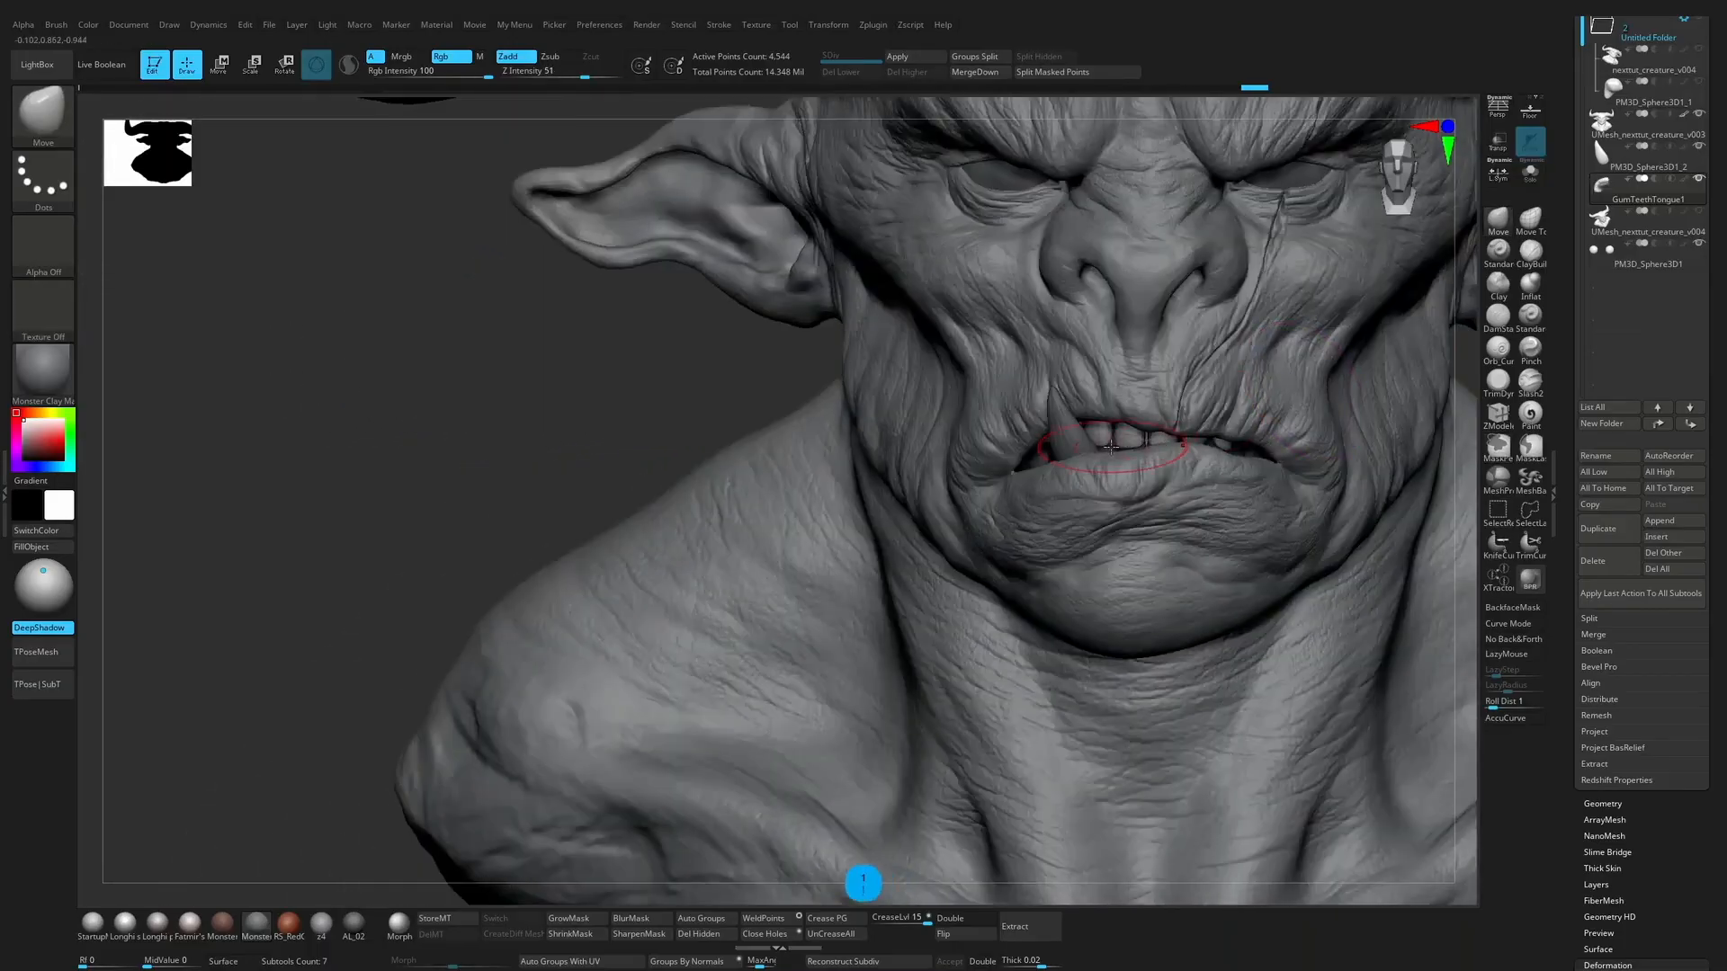
# Step: Turn off symmetry and shift the upper and lower teeth with the Move brush to fit the crooked mouth opening
pyautogui.press('x')
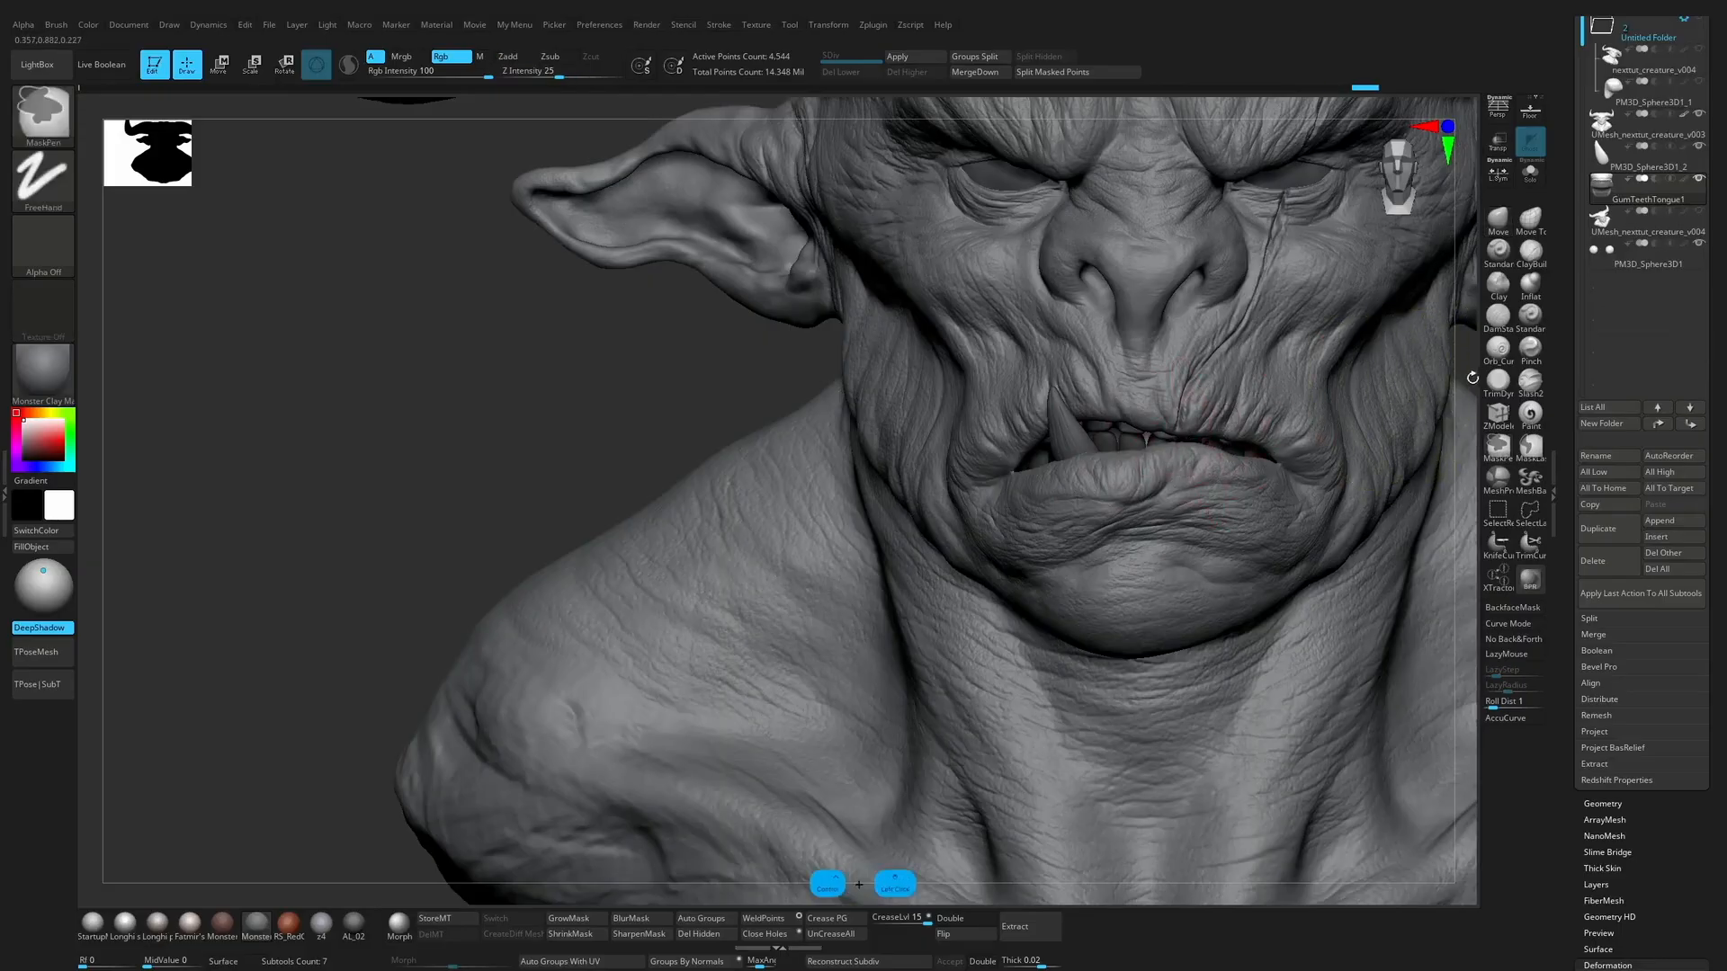
pyautogui.moveTo(1034, 461); pyautogui.dragTo(1123, 466)
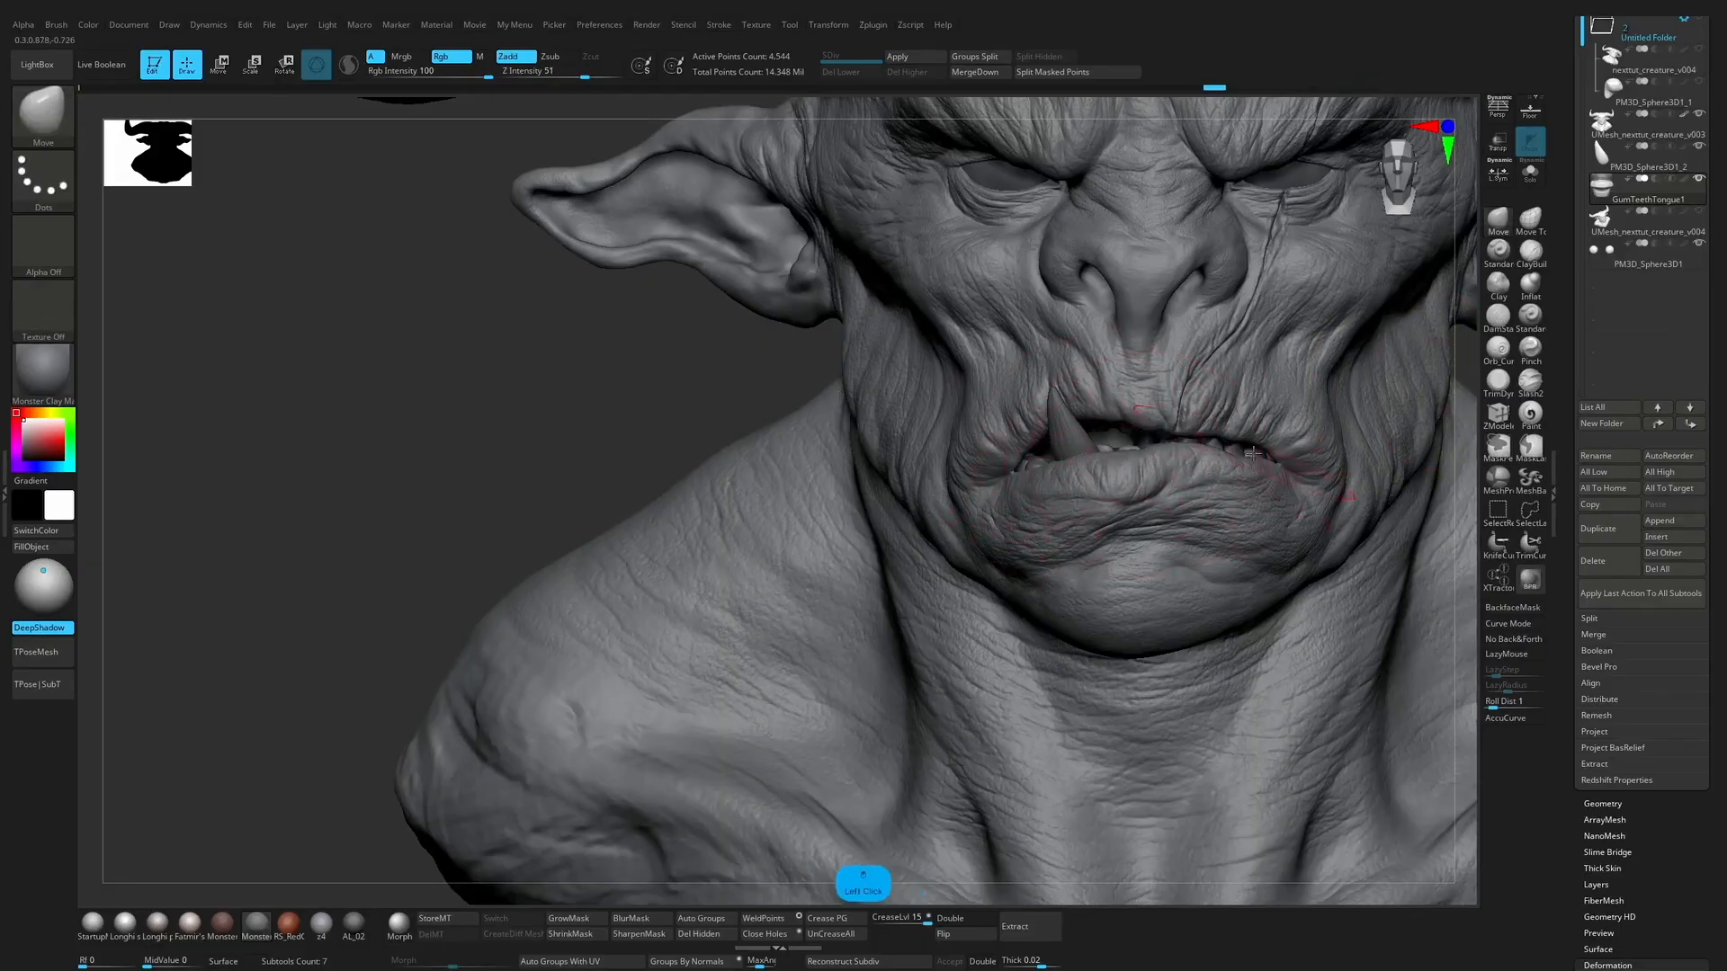
pyautogui.moveTo(1444, 361)
pyautogui.keyDown('alt'); pyautogui.mouseDown()
pyautogui.moveTo(1330, 415)
pyautogui.moveTo(1432, 414)
pyautogui.mouseUp(); pyautogui.keyUp('alt')
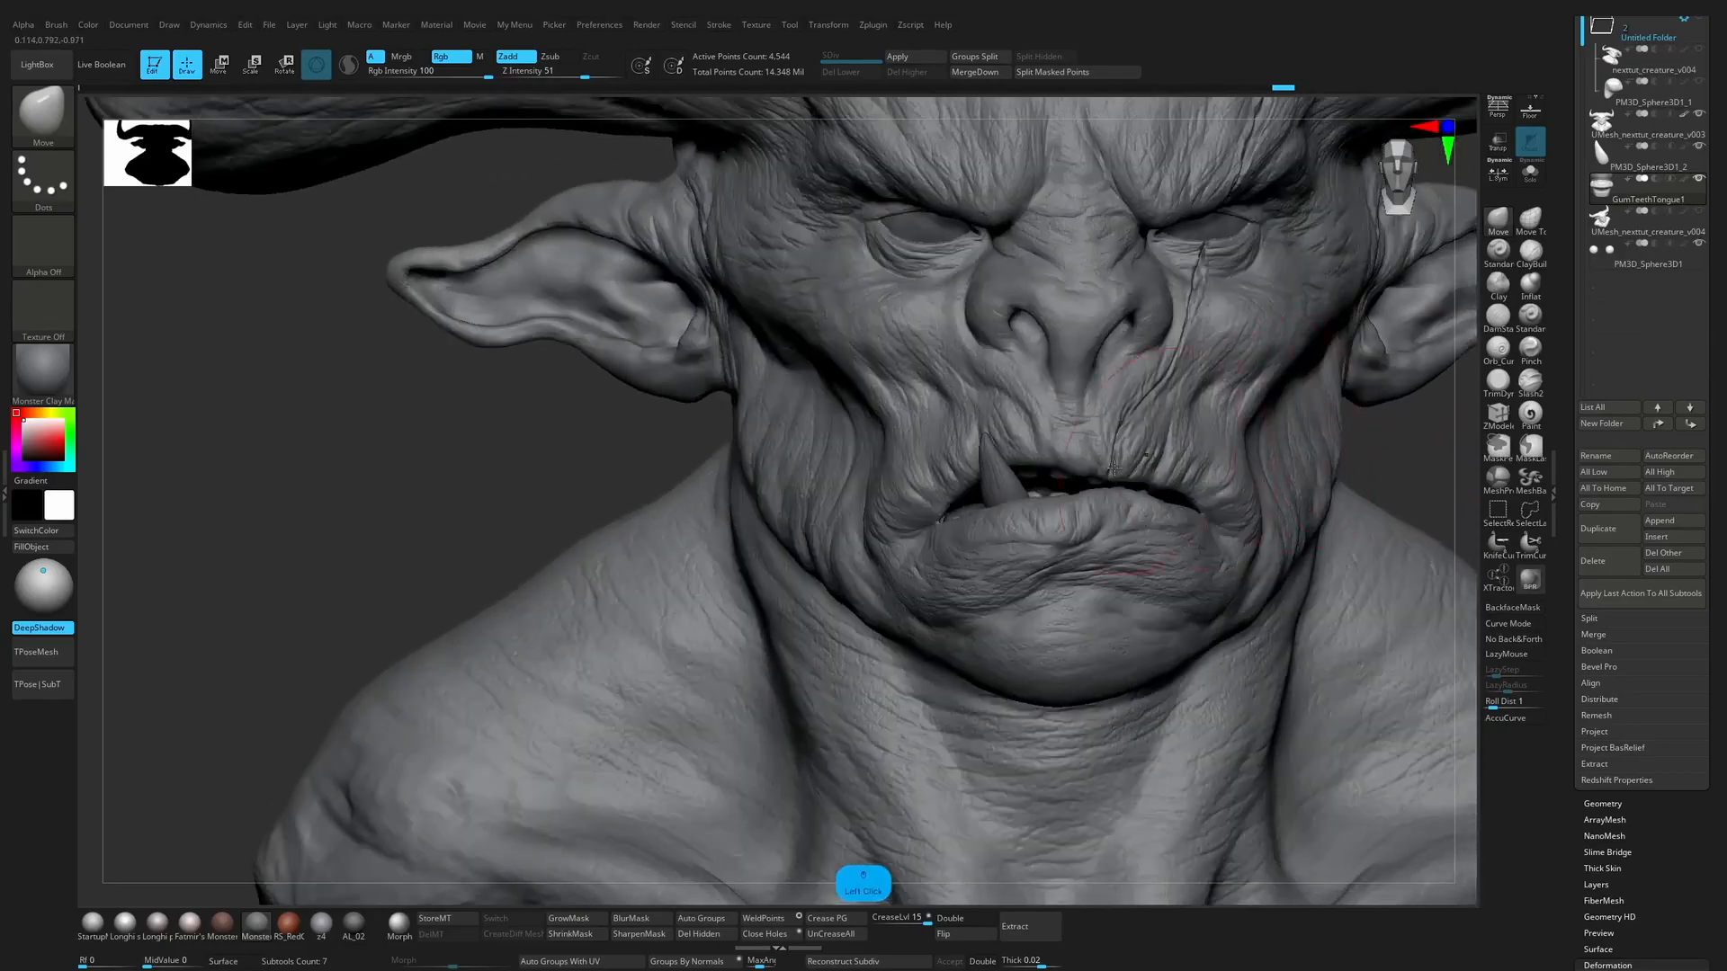
pyautogui.moveTo(1044, 484)
pyautogui.mouseDown()
pyautogui.moveTo(1063, 469)
pyautogui.moveTo(1026, 474)
pyautogui.mouseUp()
pyautogui.click(1118, 480)
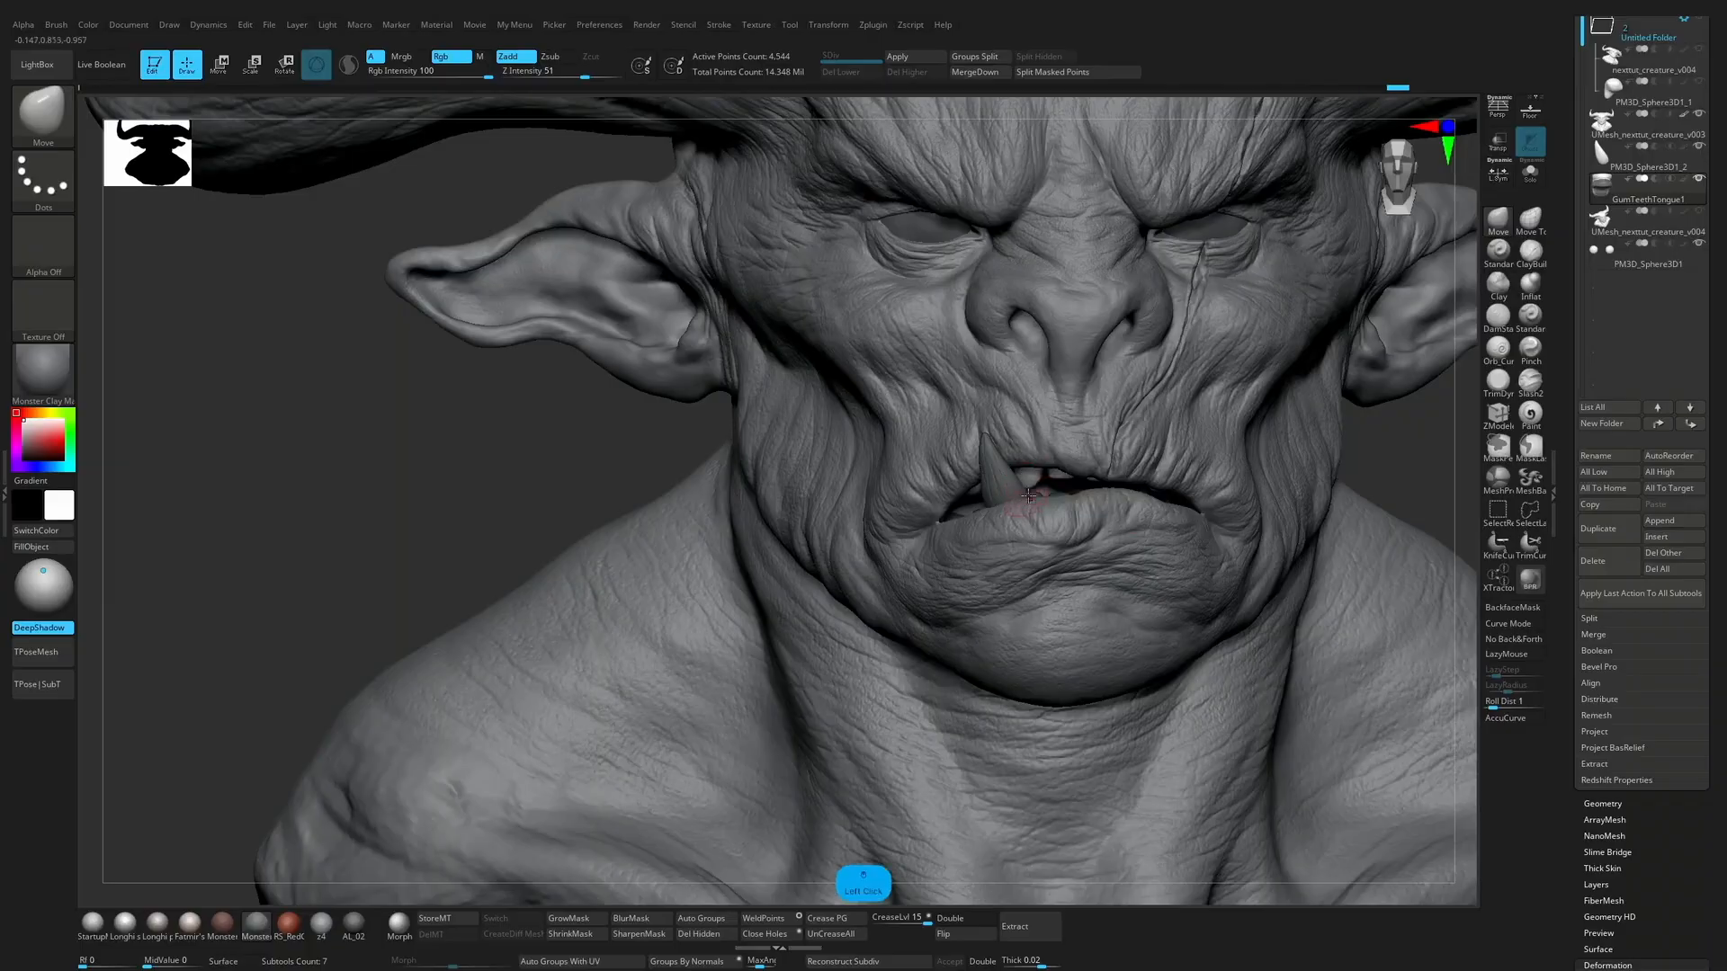
# Step: Nudge individual upper front teeth out of line with the Move Topological brush beside the tusk
pyautogui.click(1520, 177)
pyautogui.click(1530, 218)
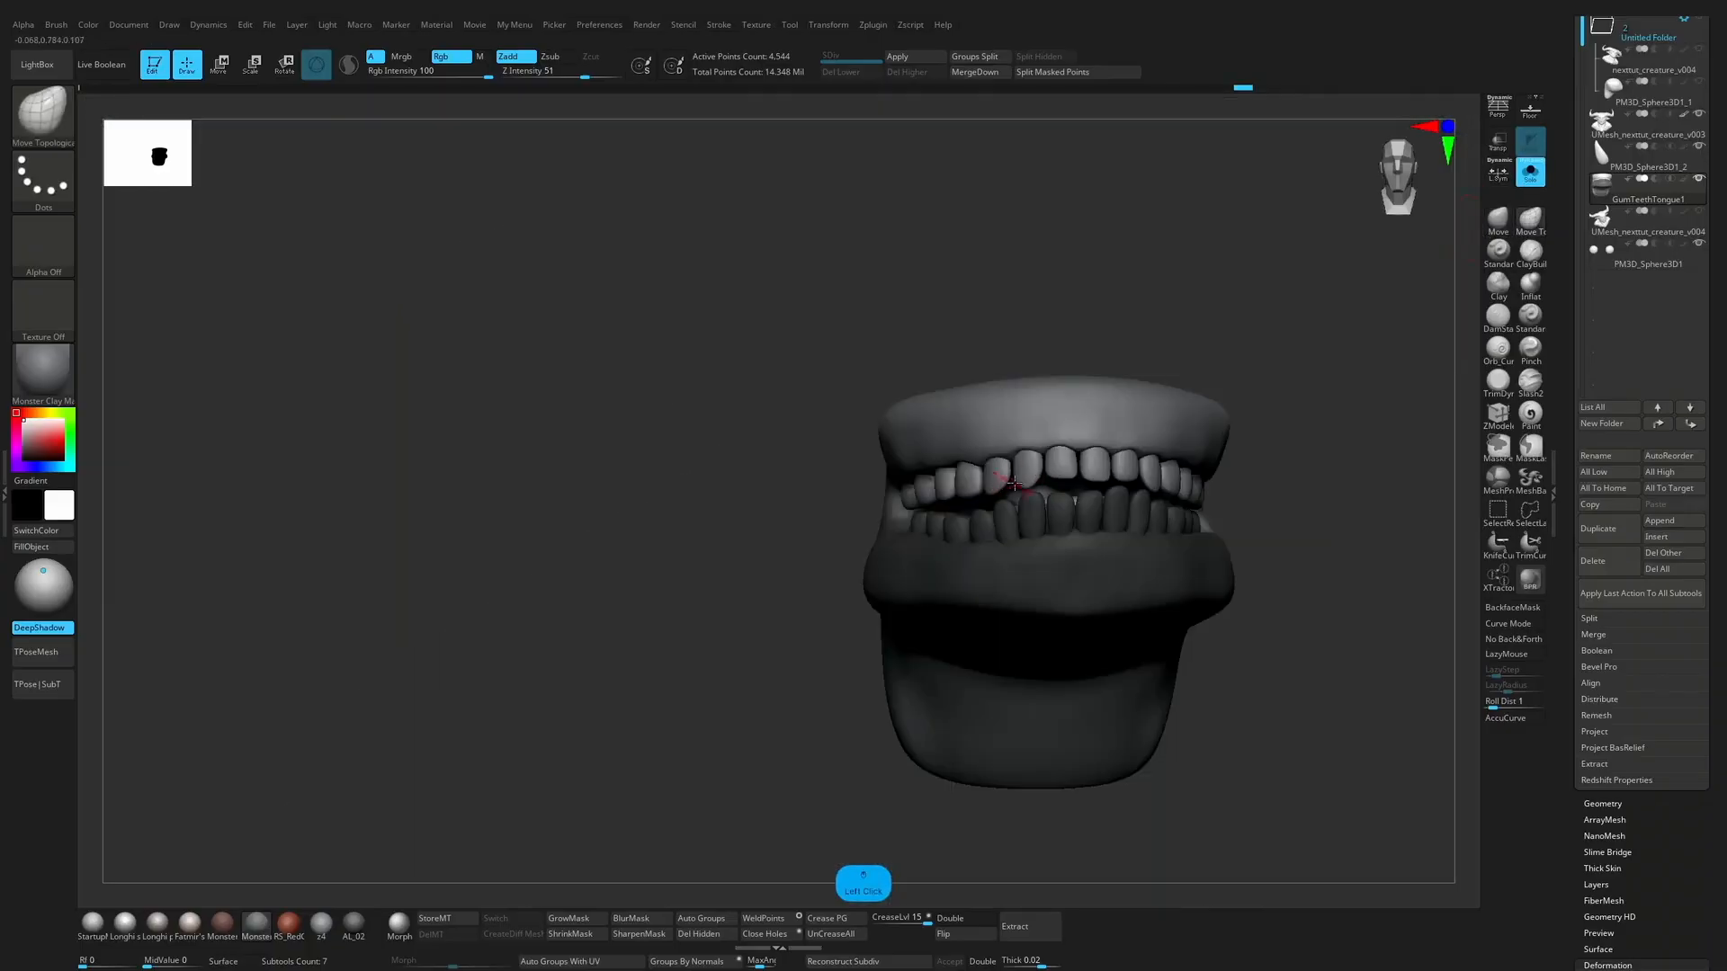
pyautogui.moveTo(1059, 471)
pyautogui.mouseDown()
pyautogui.moveTo(1065, 491)
pyautogui.moveTo(1039, 474)
pyautogui.mouseUp()
pyautogui.click(1530, 171)
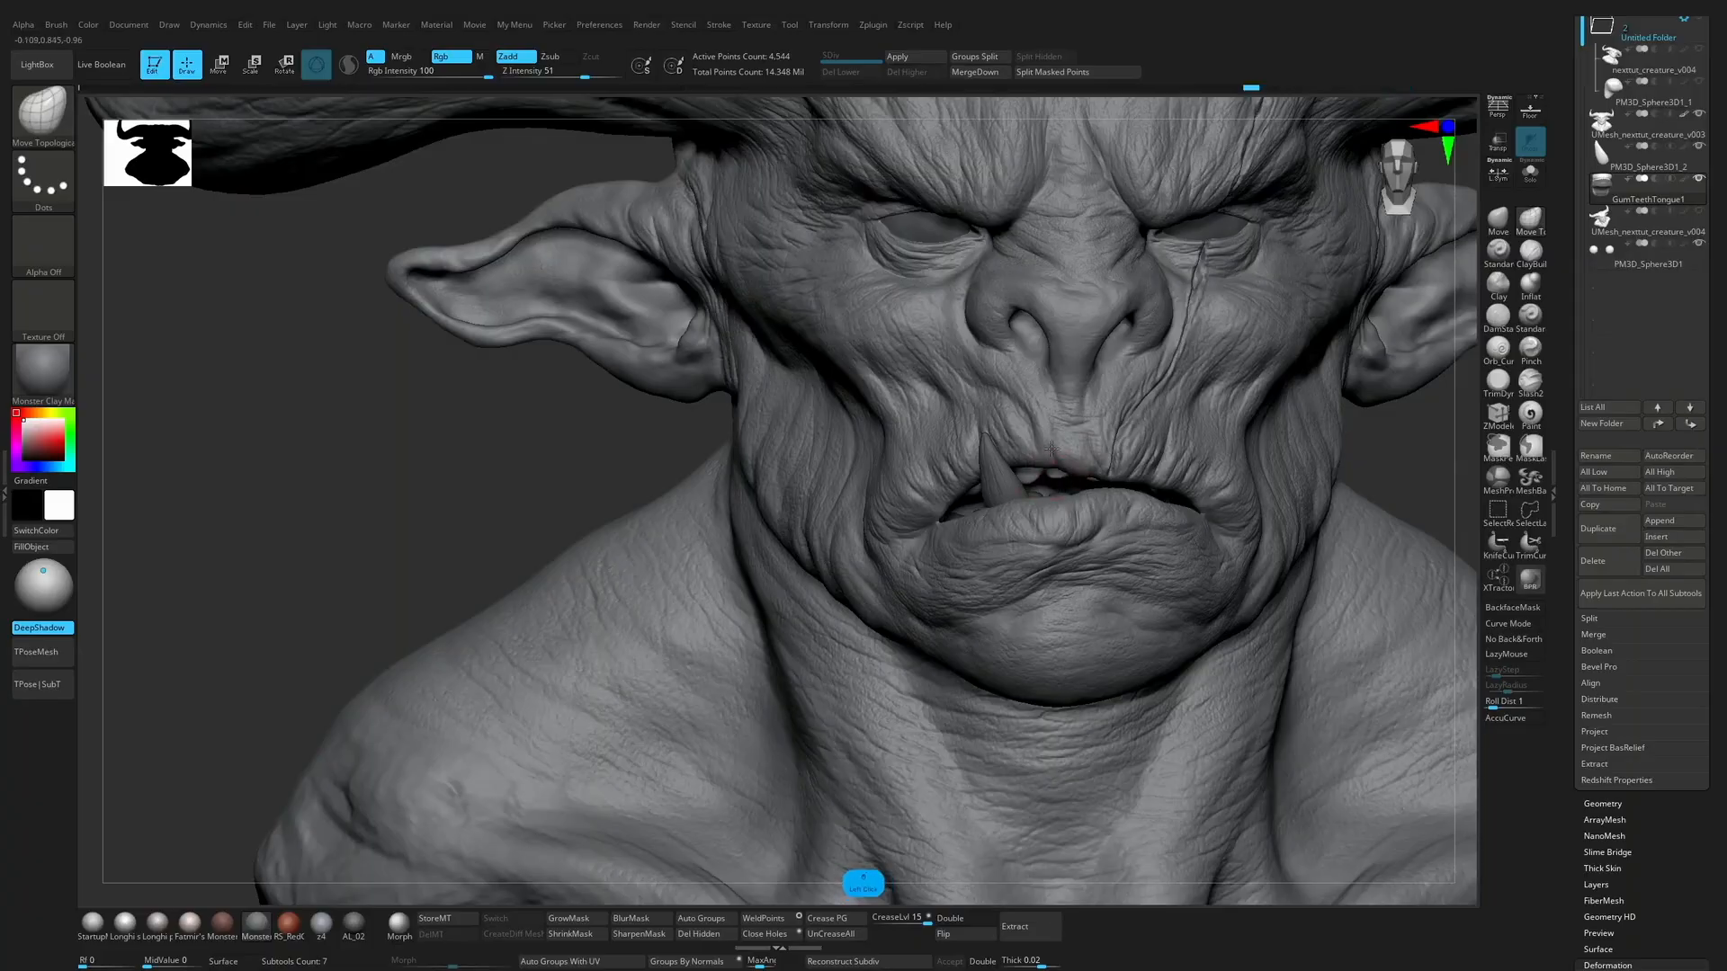
pyautogui.moveTo(1033, 483); pyautogui.dragTo(1034, 477)
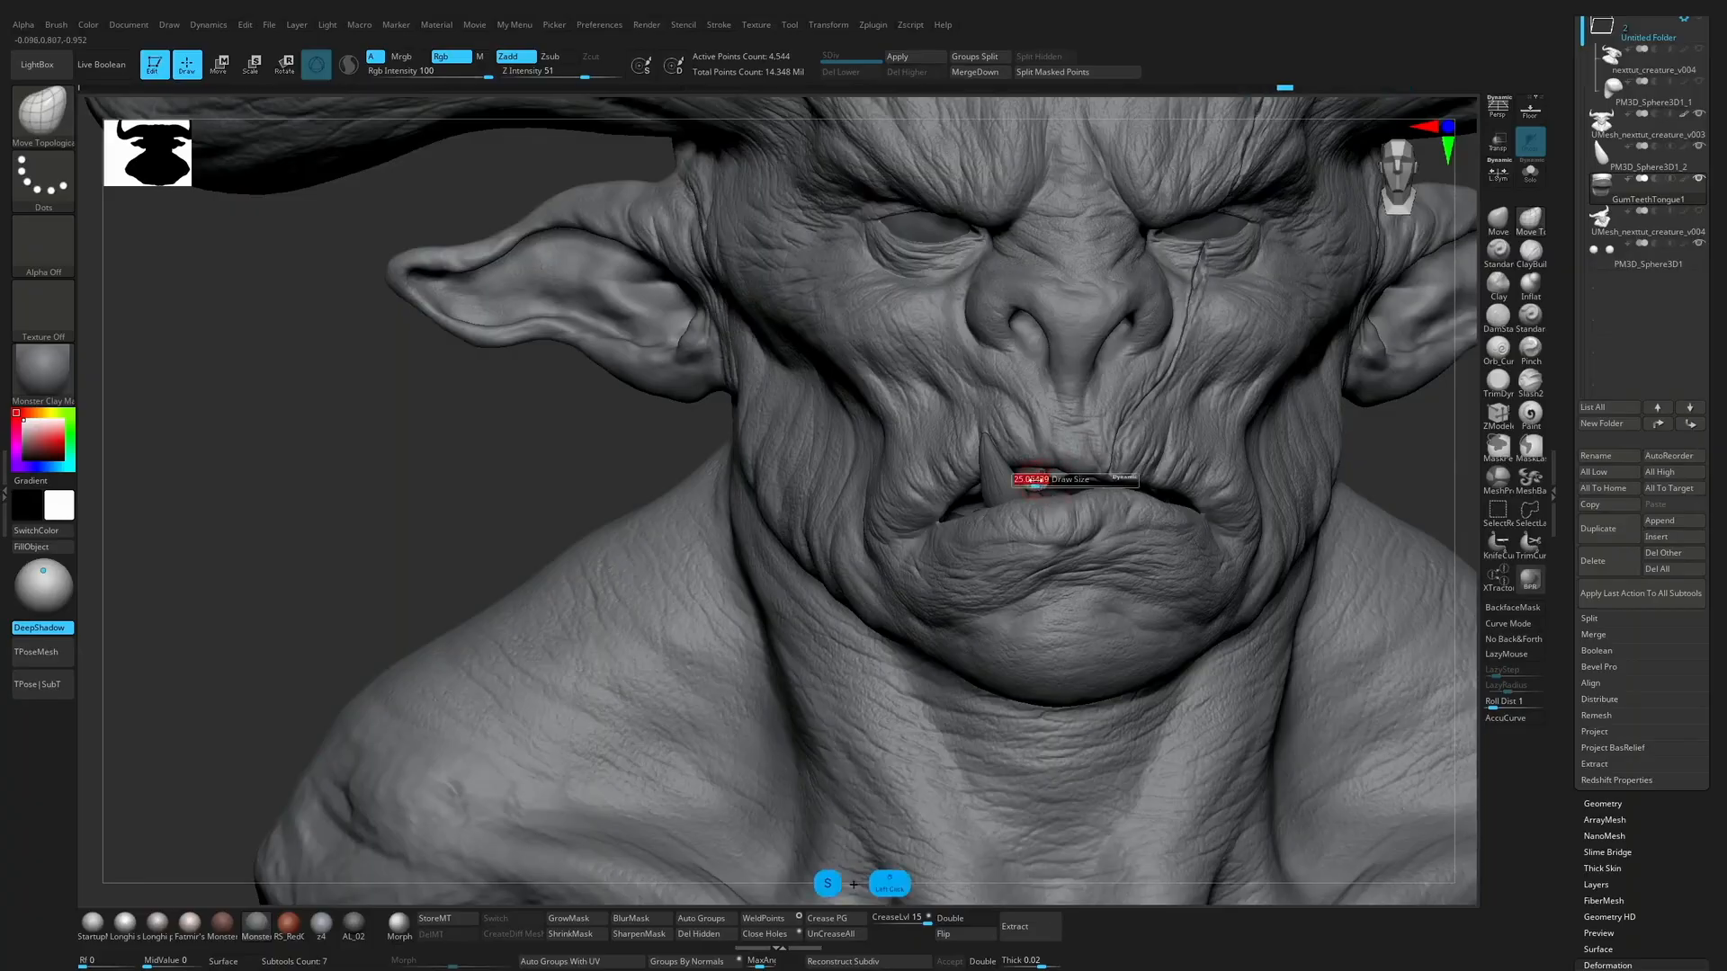
pyautogui.scroll(-5, 1371, 457)
pyautogui.click(1037, 485)
pyautogui.scroll(5, 1310, 458)
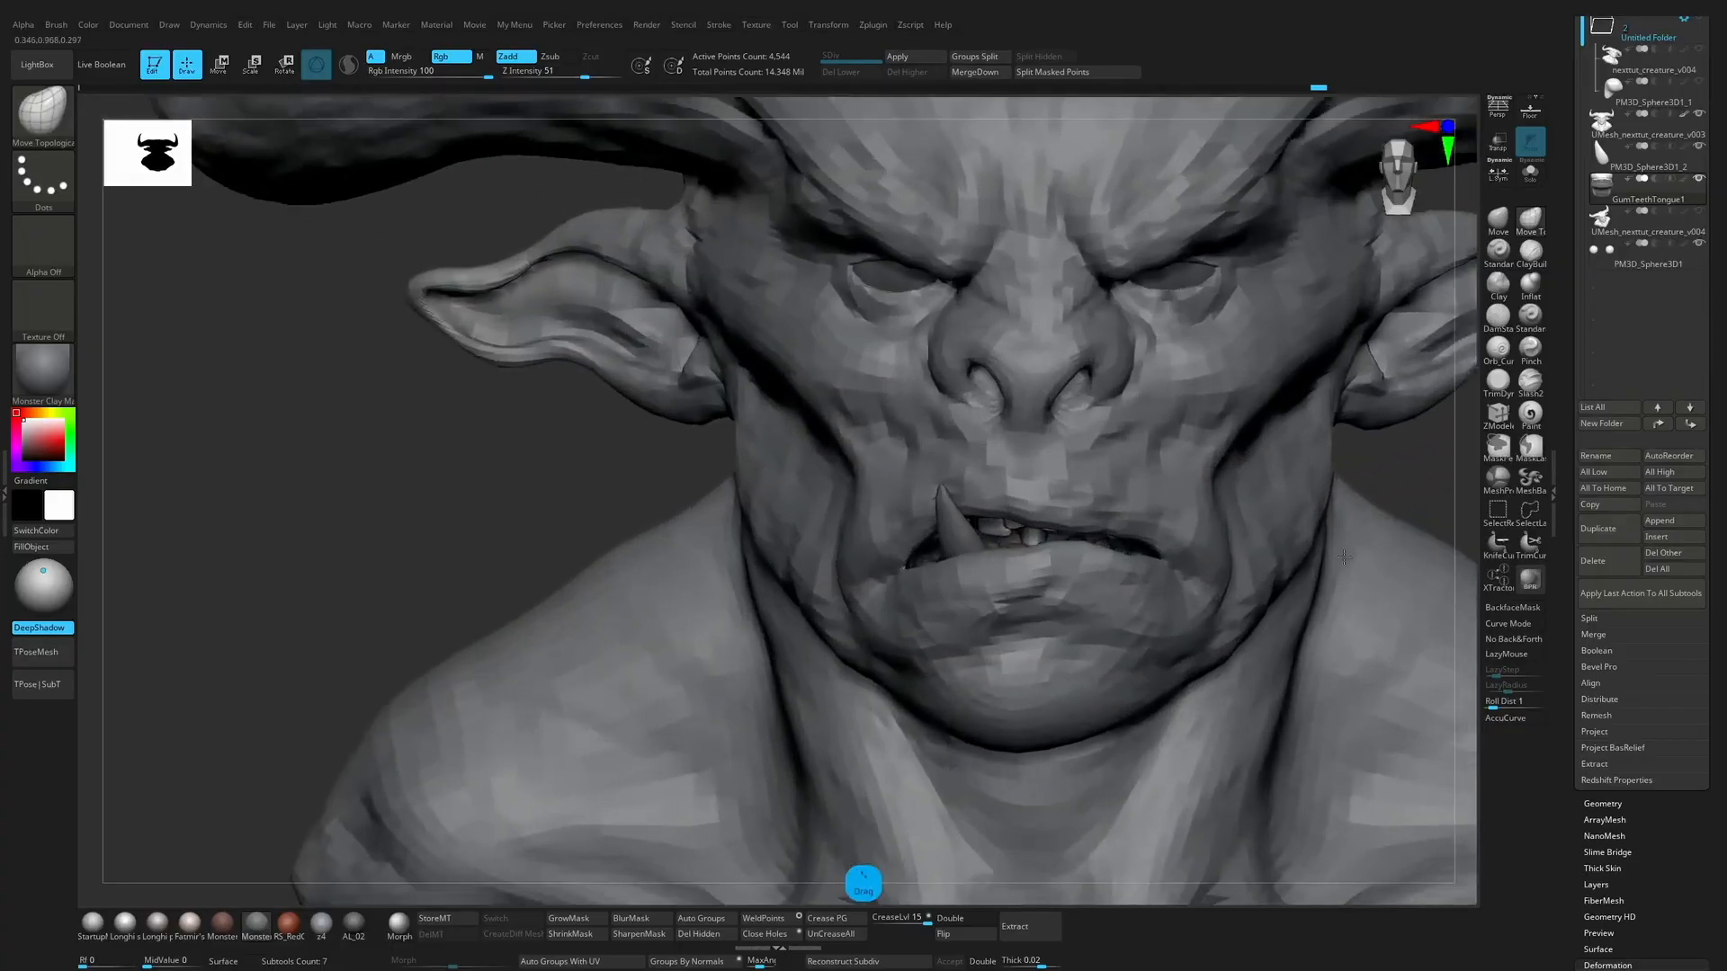
# Step: Isolate the teeth and swell an upper front tooth with the Inflat brush
pyautogui.moveTo(1310, 459); pyautogui.dragTo(1342, 385)
pyautogui.click(1526, 187)
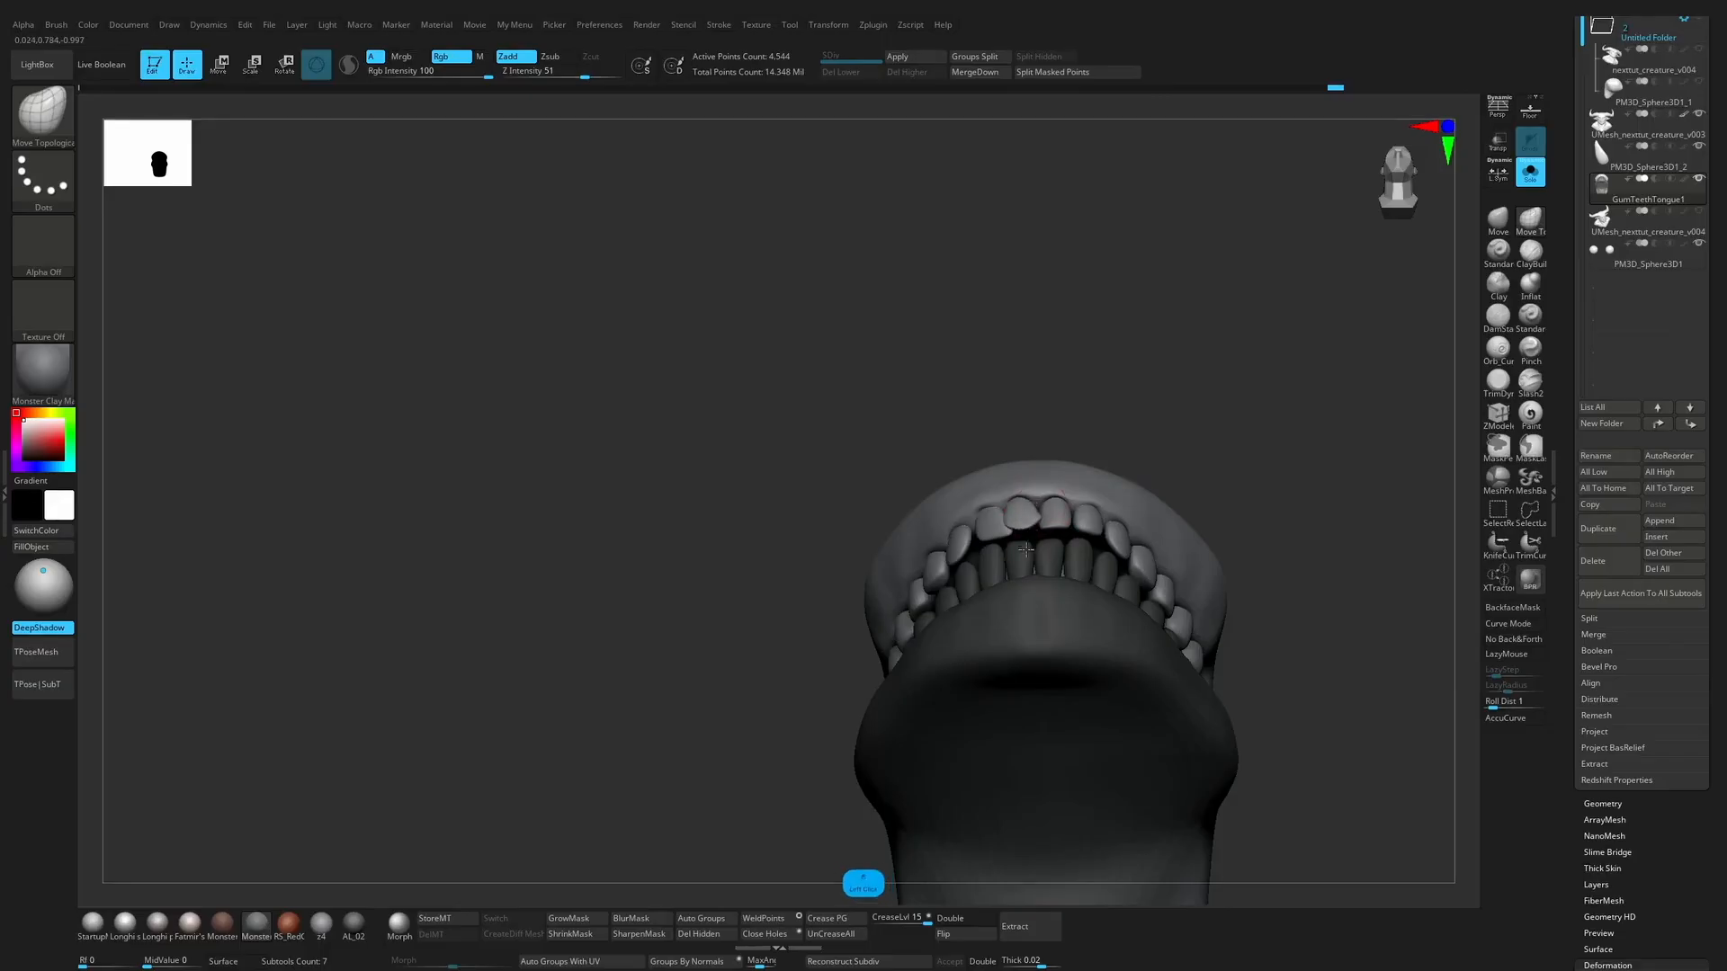
pyautogui.click(1530, 283)
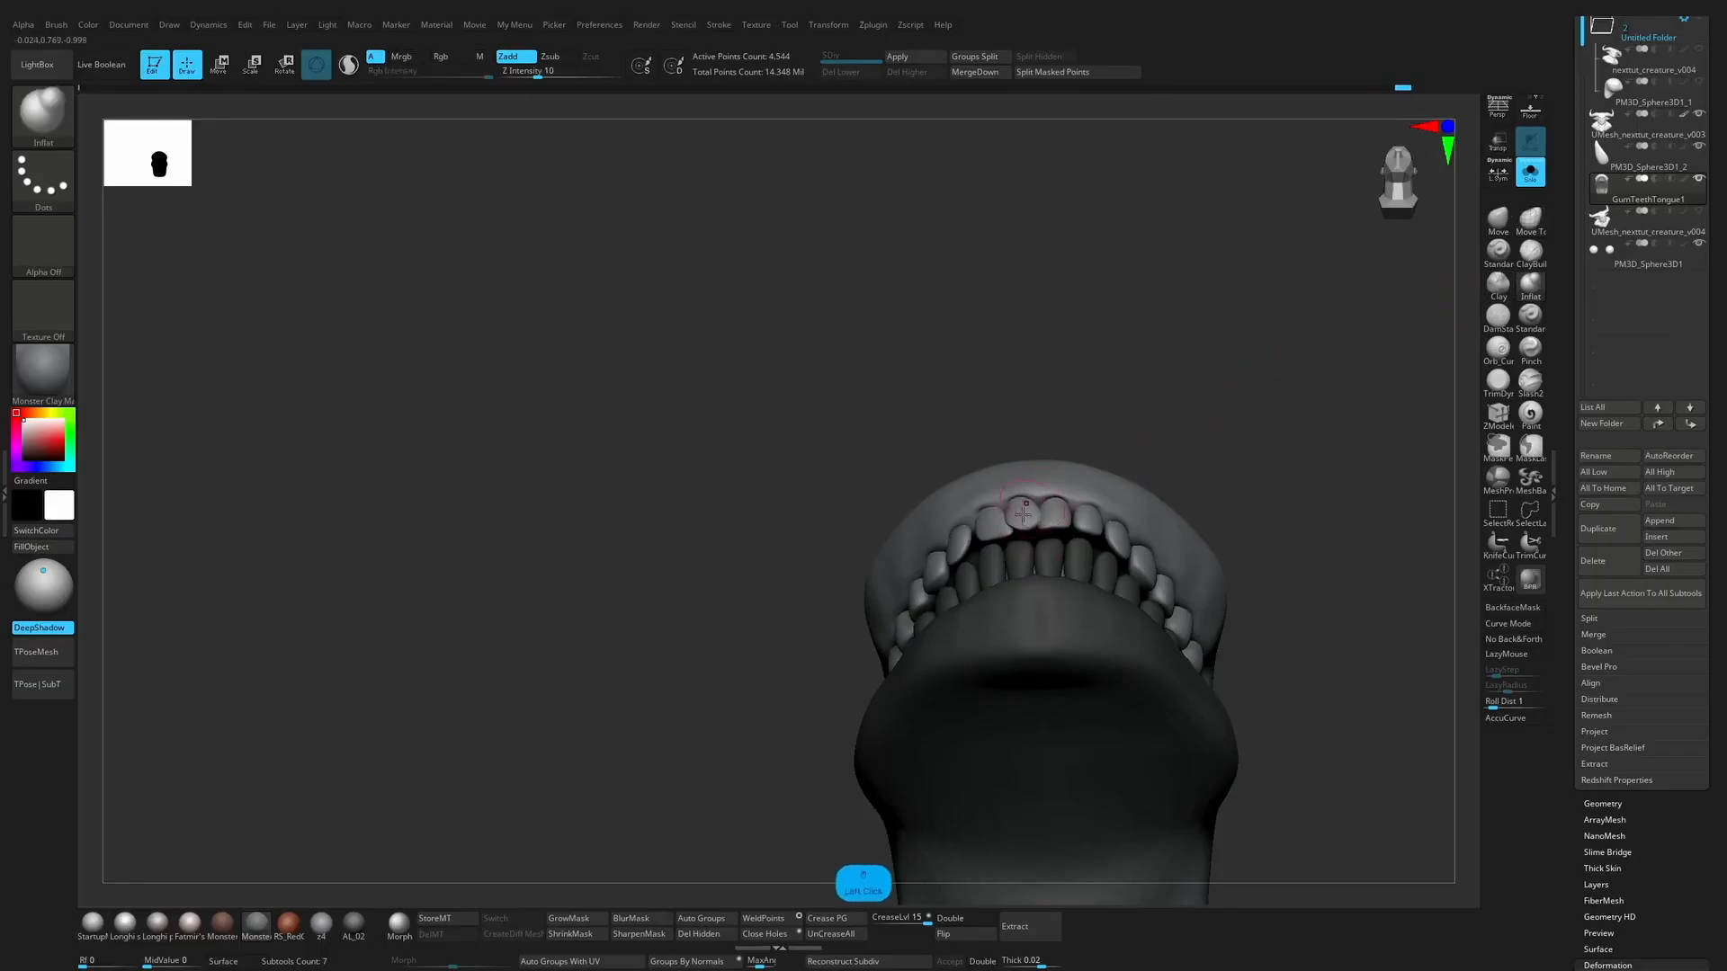
pyautogui.click(1530, 170)
# Step: Reposition the teeth around the base of the tusk with the Move Topological brush
pyautogui.moveTo(1410, 775); pyautogui.dragTo(1124, 747)
pyautogui.click(1531, 218)
pyautogui.moveTo(981, 551); pyautogui.dragTo(1015, 540)
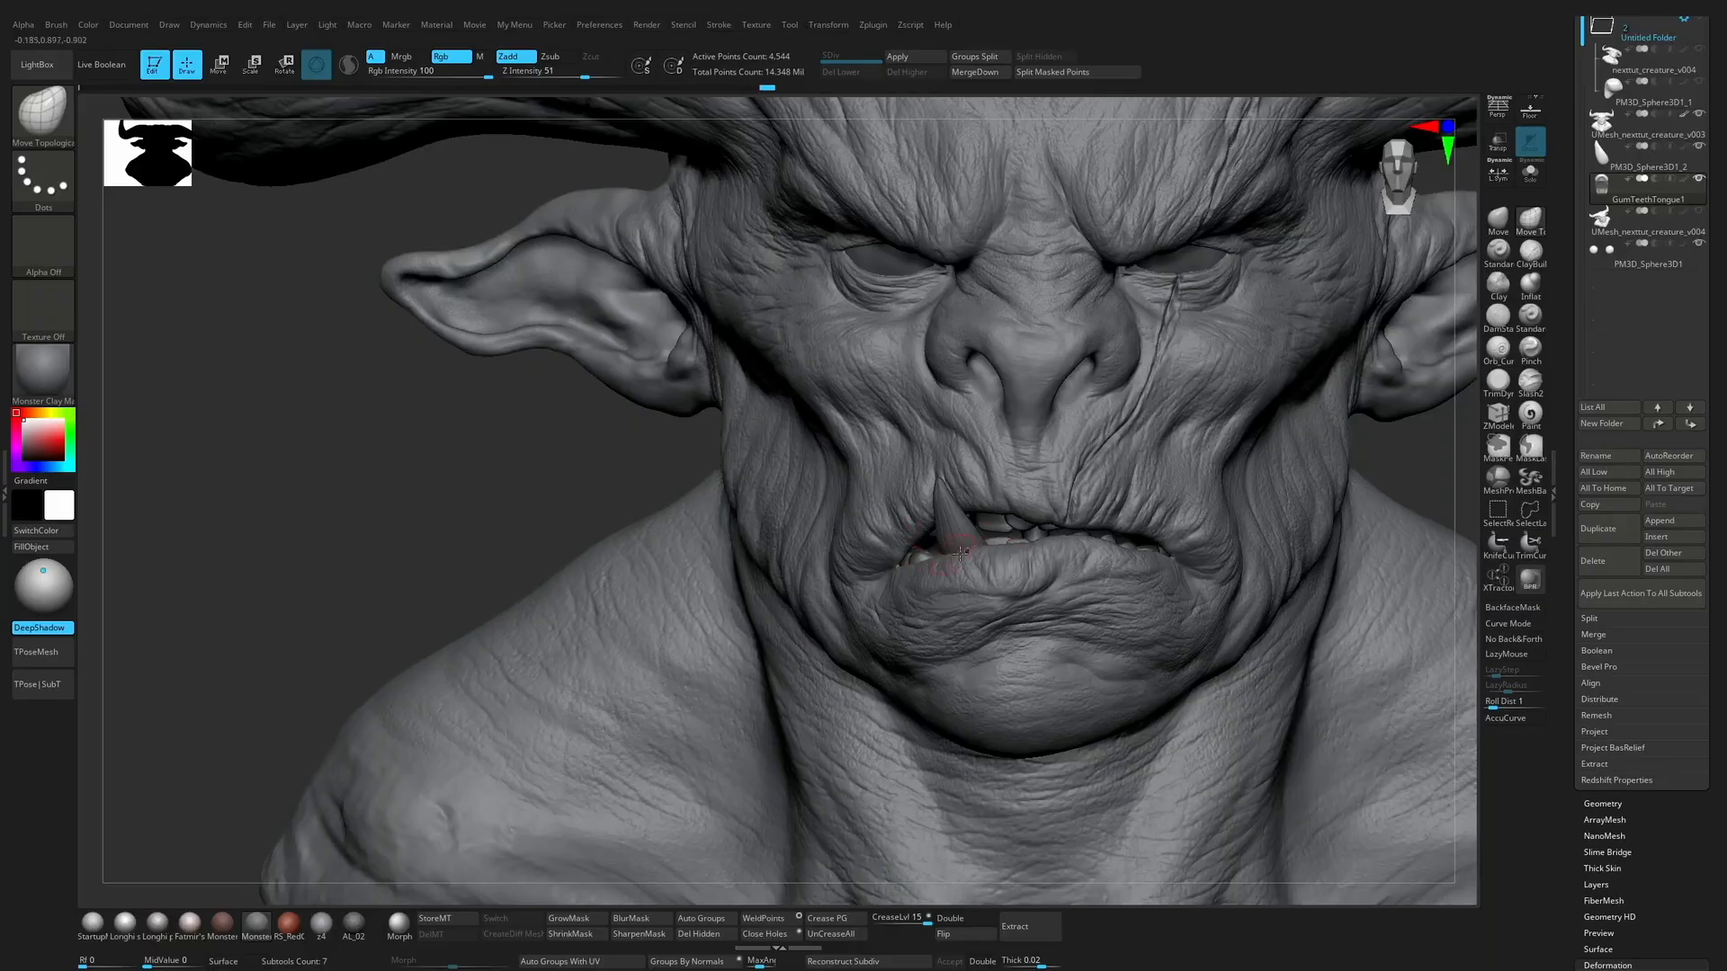
# Step: Select the tusk subtool and adjust its shape with the Move brush against the upper lip
pyautogui.keyDown('alt'); pyautogui.moveTo(1179, 515); pyautogui.dragTo(1361, 464); pyautogui.keyUp('alt')
pyautogui.keyDown('alt'); pyautogui.click(1096, 519); pyautogui.keyUp('alt')
pyautogui.moveTo(1095, 519); pyautogui.dragTo(996, 532, button='right')
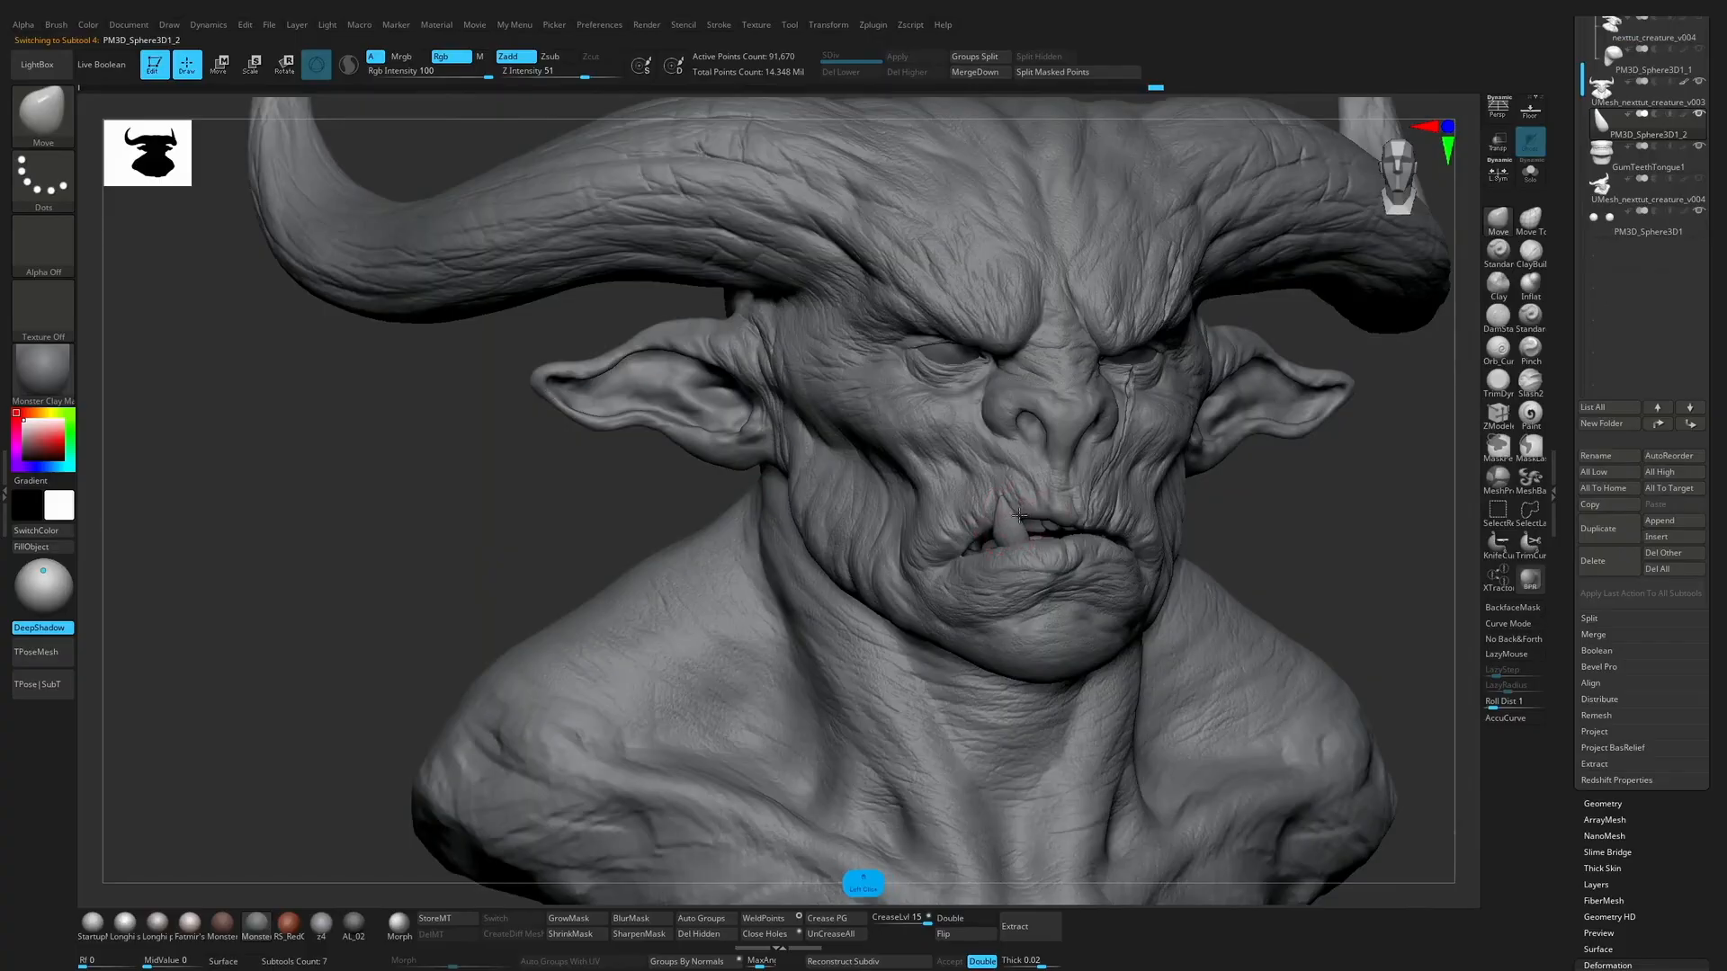
pyautogui.keyDown('shift'); pyautogui.moveTo(1168, 500); pyautogui.dragTo(1352, 484); pyautogui.keyUp('shift')
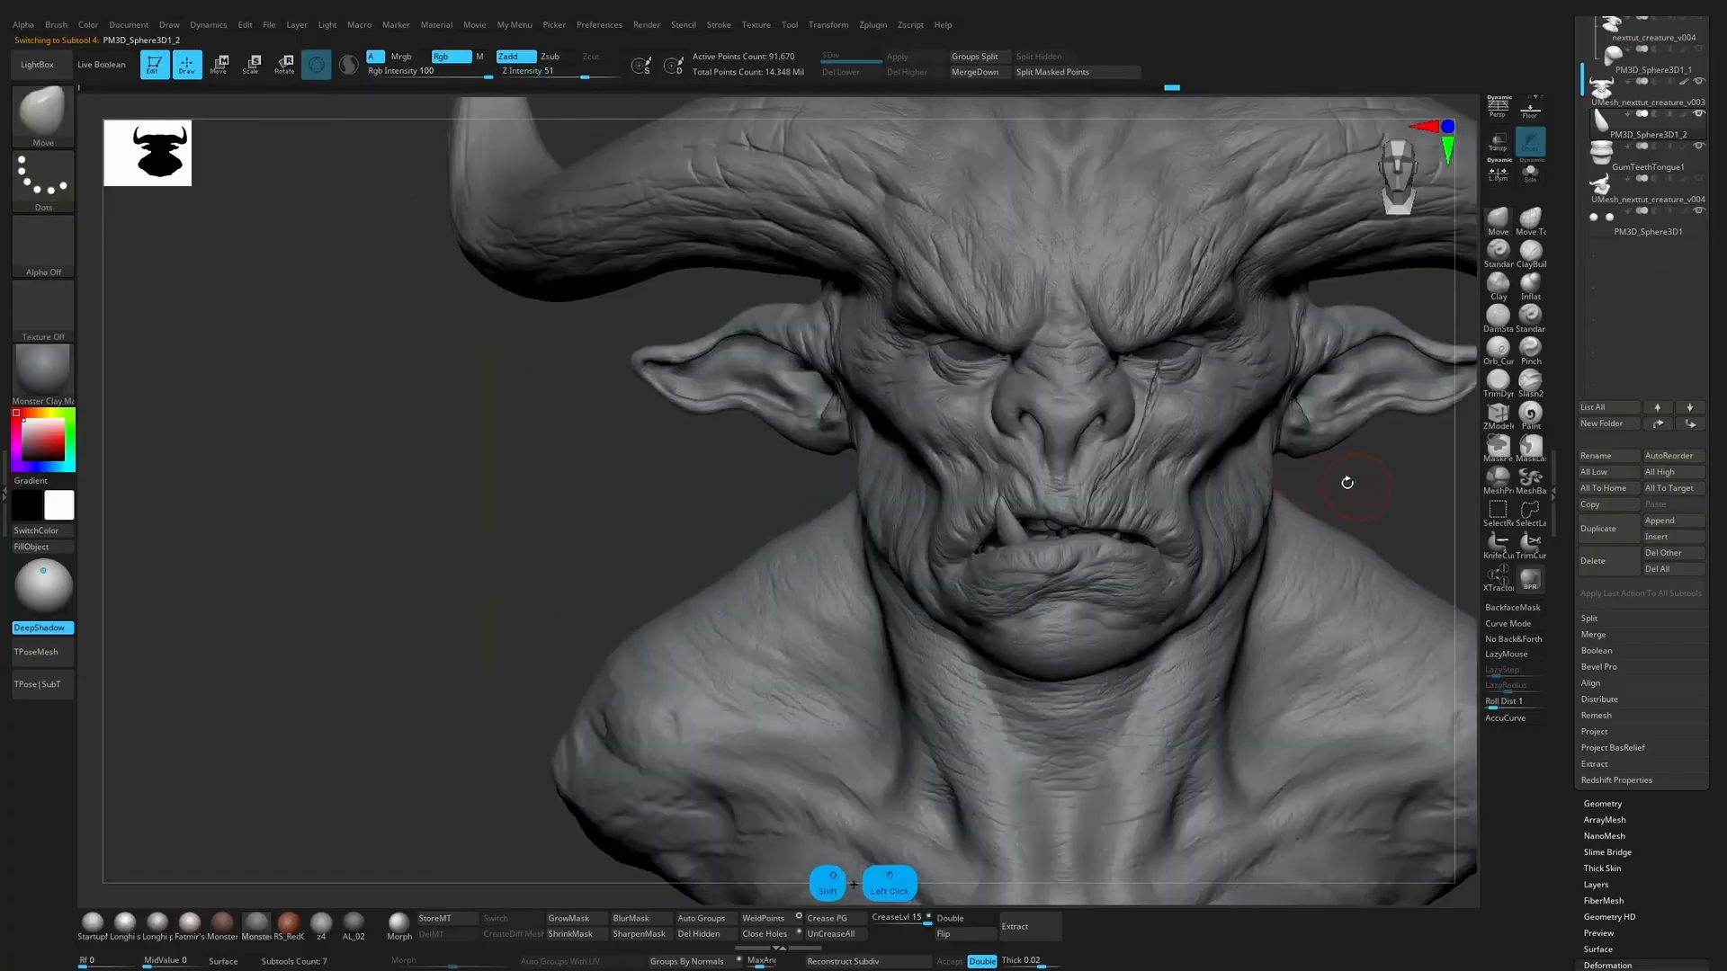
pyautogui.moveTo(1059, 483); pyautogui.dragTo(1031, 533)
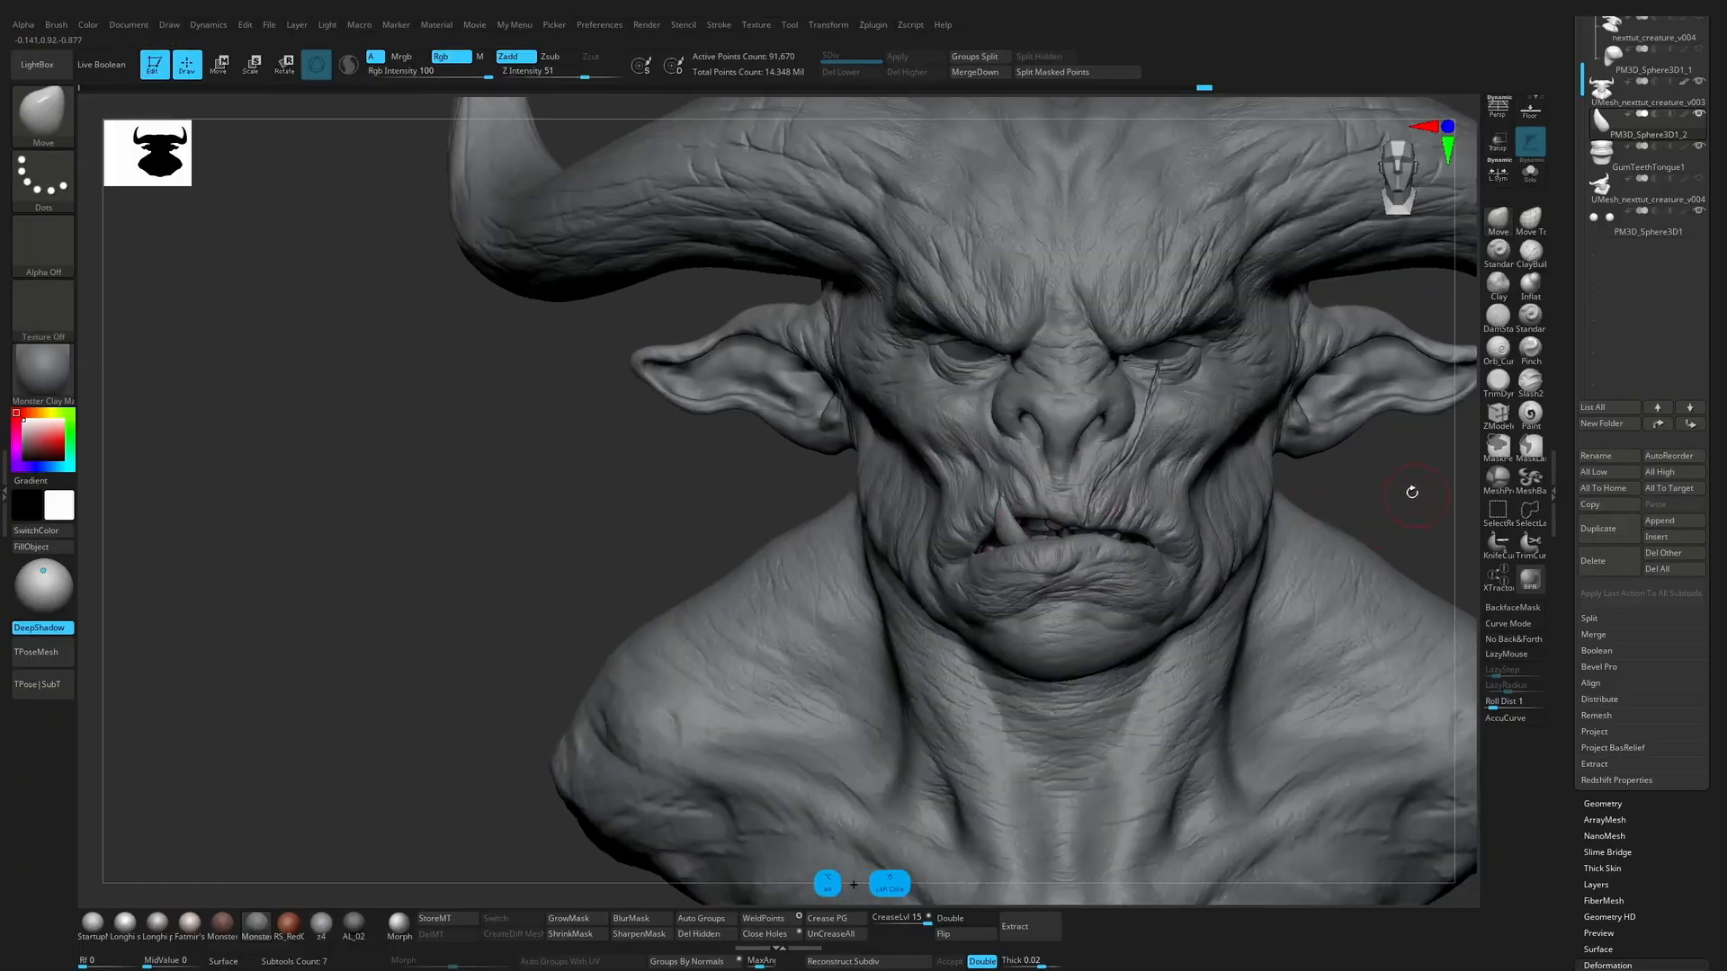
# Step: Duplicate the tusk and place the copy upright on the opposite side of the lower lip
pyautogui.keyDown('alt'); pyautogui.moveTo(1415, 494); pyautogui.dragTo(1334, 472); pyautogui.keyUp('alt')
pyautogui.hotkey('ctrl', 'shift', 'd')
pyautogui.press('w')
pyautogui.moveTo(989, 476); pyautogui.dragTo(1084, 467)
pyautogui.moveTo(1304, 463); pyautogui.dragTo(974, 475)
pyautogui.keyDown('alt'); pyautogui.moveTo(868, 746); pyautogui.dragTo(877, 832); pyautogui.keyUp('alt')
pyautogui.press('q')
pyautogui.press('w')
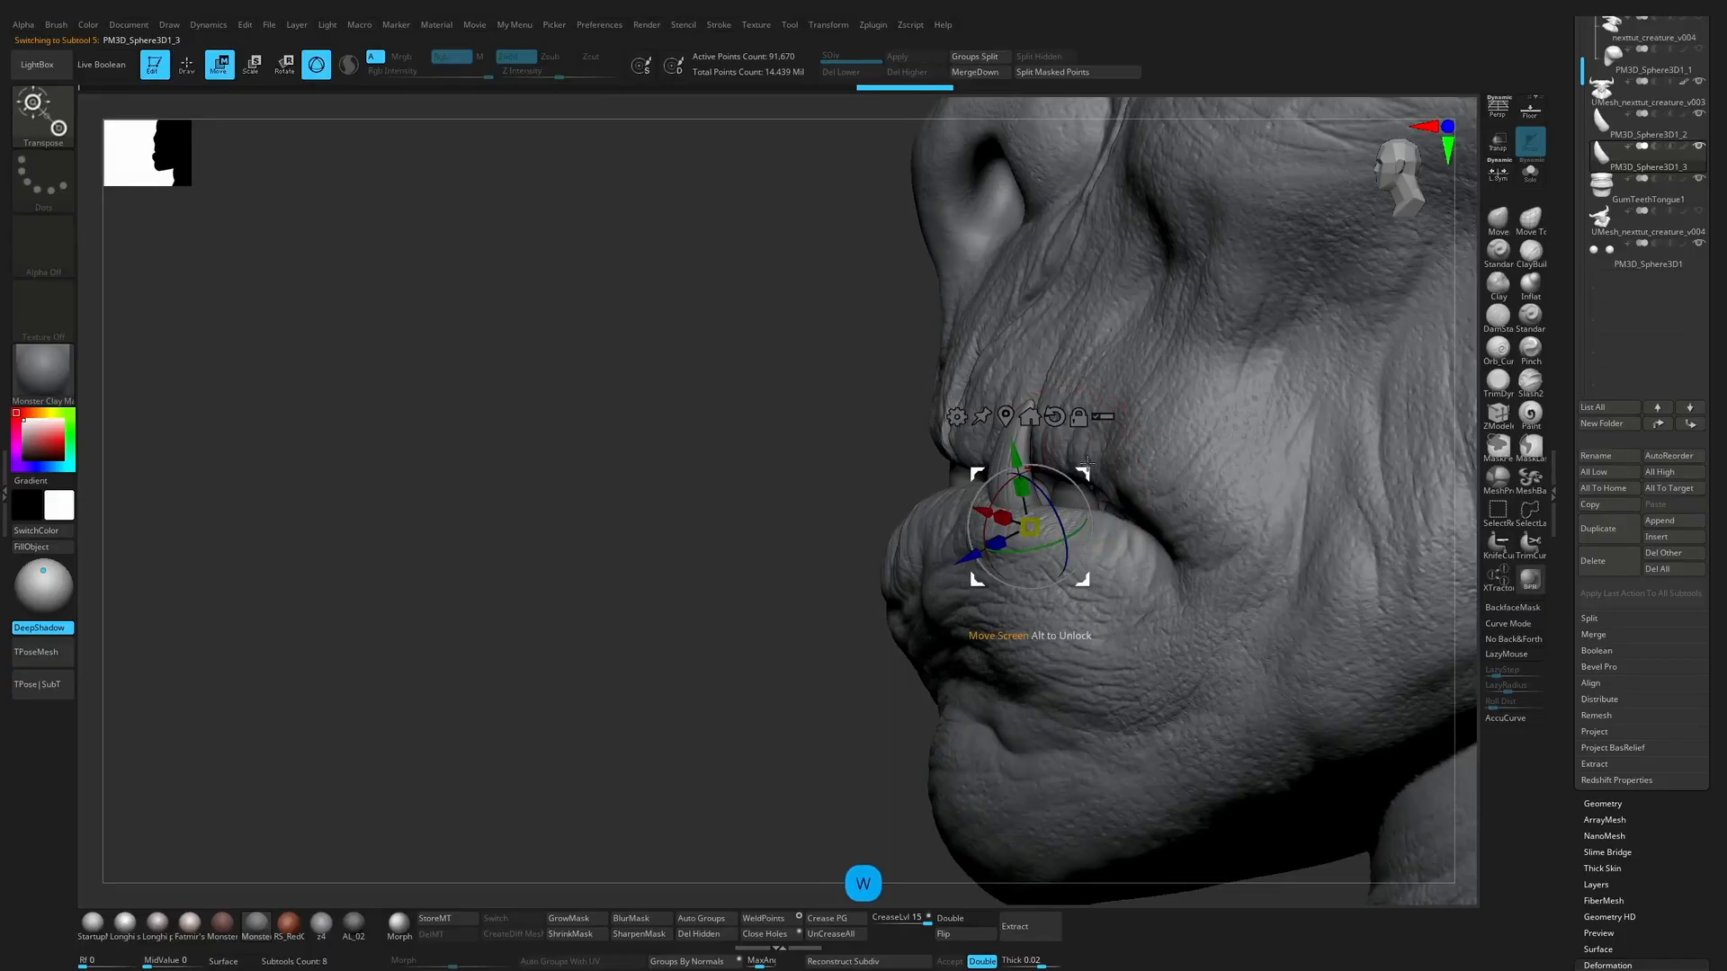
pyautogui.moveTo(1086, 463)
pyautogui.mouseDown()
pyautogui.moveTo(1045, 473)
pyautogui.moveTo(1040, 454)
pyautogui.mouseUp()
# Step: Reshape the second tusk with the Move brush so it differs from the first one
pyautogui.press('q')
pyautogui.press('s')
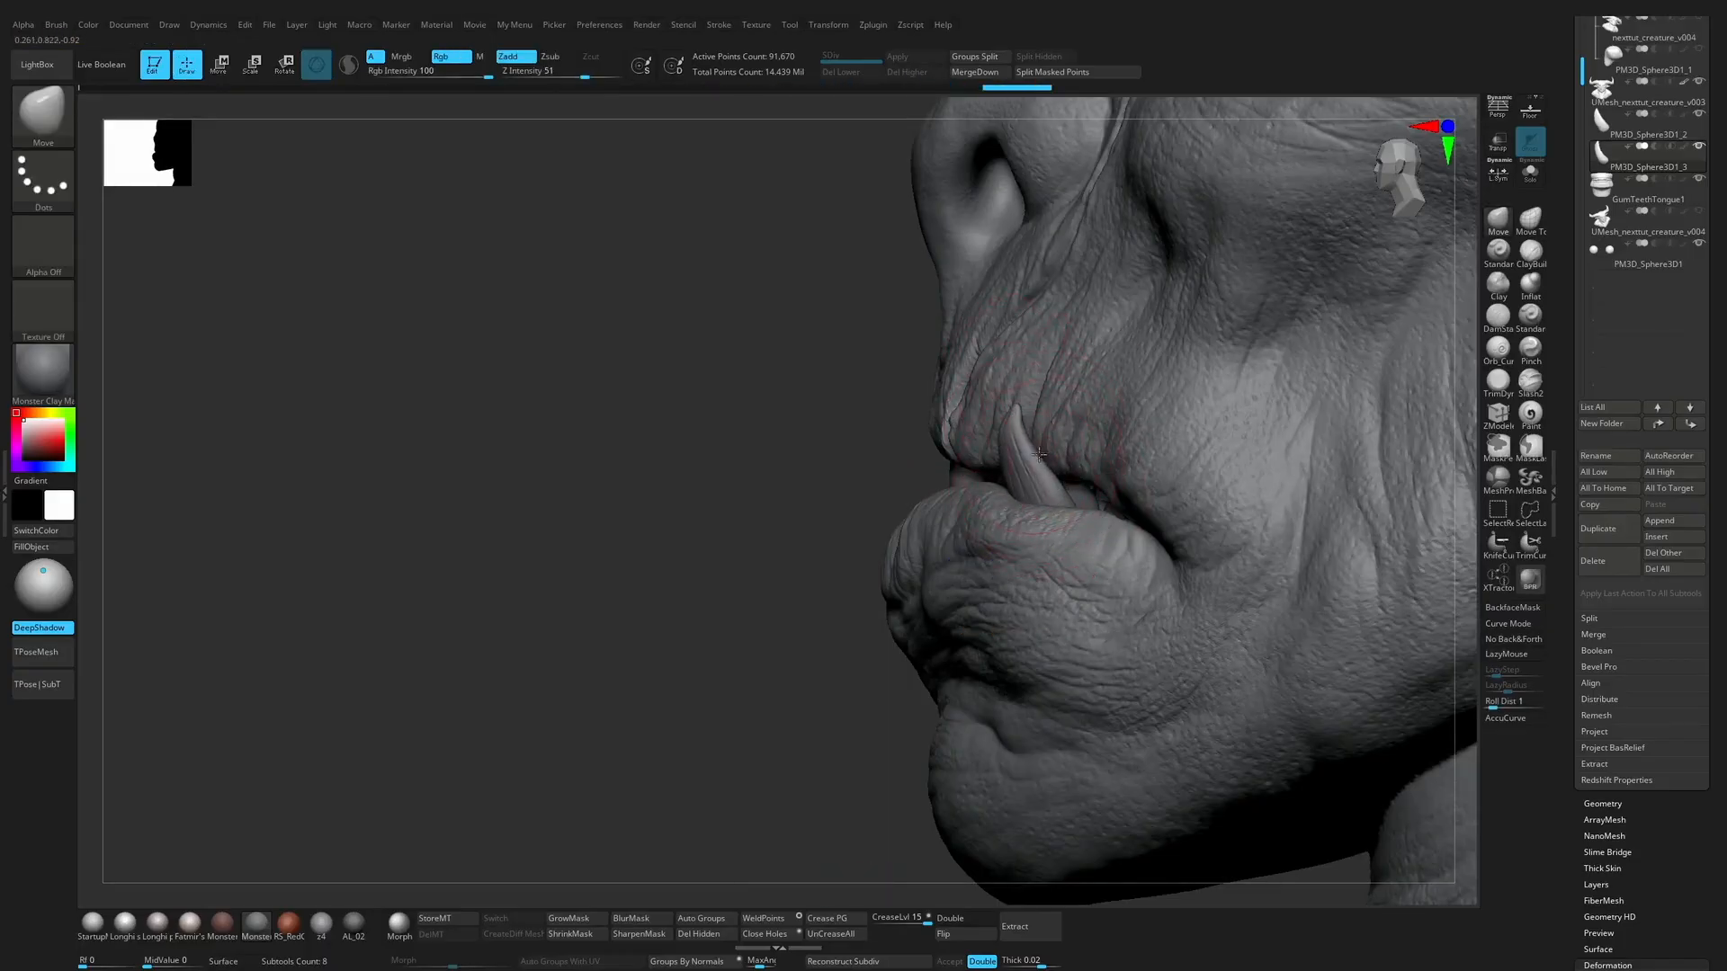
pyautogui.moveTo(1008, 396); pyautogui.dragTo(1036, 438)
pyautogui.moveTo(702, 450)
pyautogui.mouseDown()
pyautogui.moveTo(1038, 466)
pyautogui.moveTo(1038, 487)
pyautogui.mouseUp()
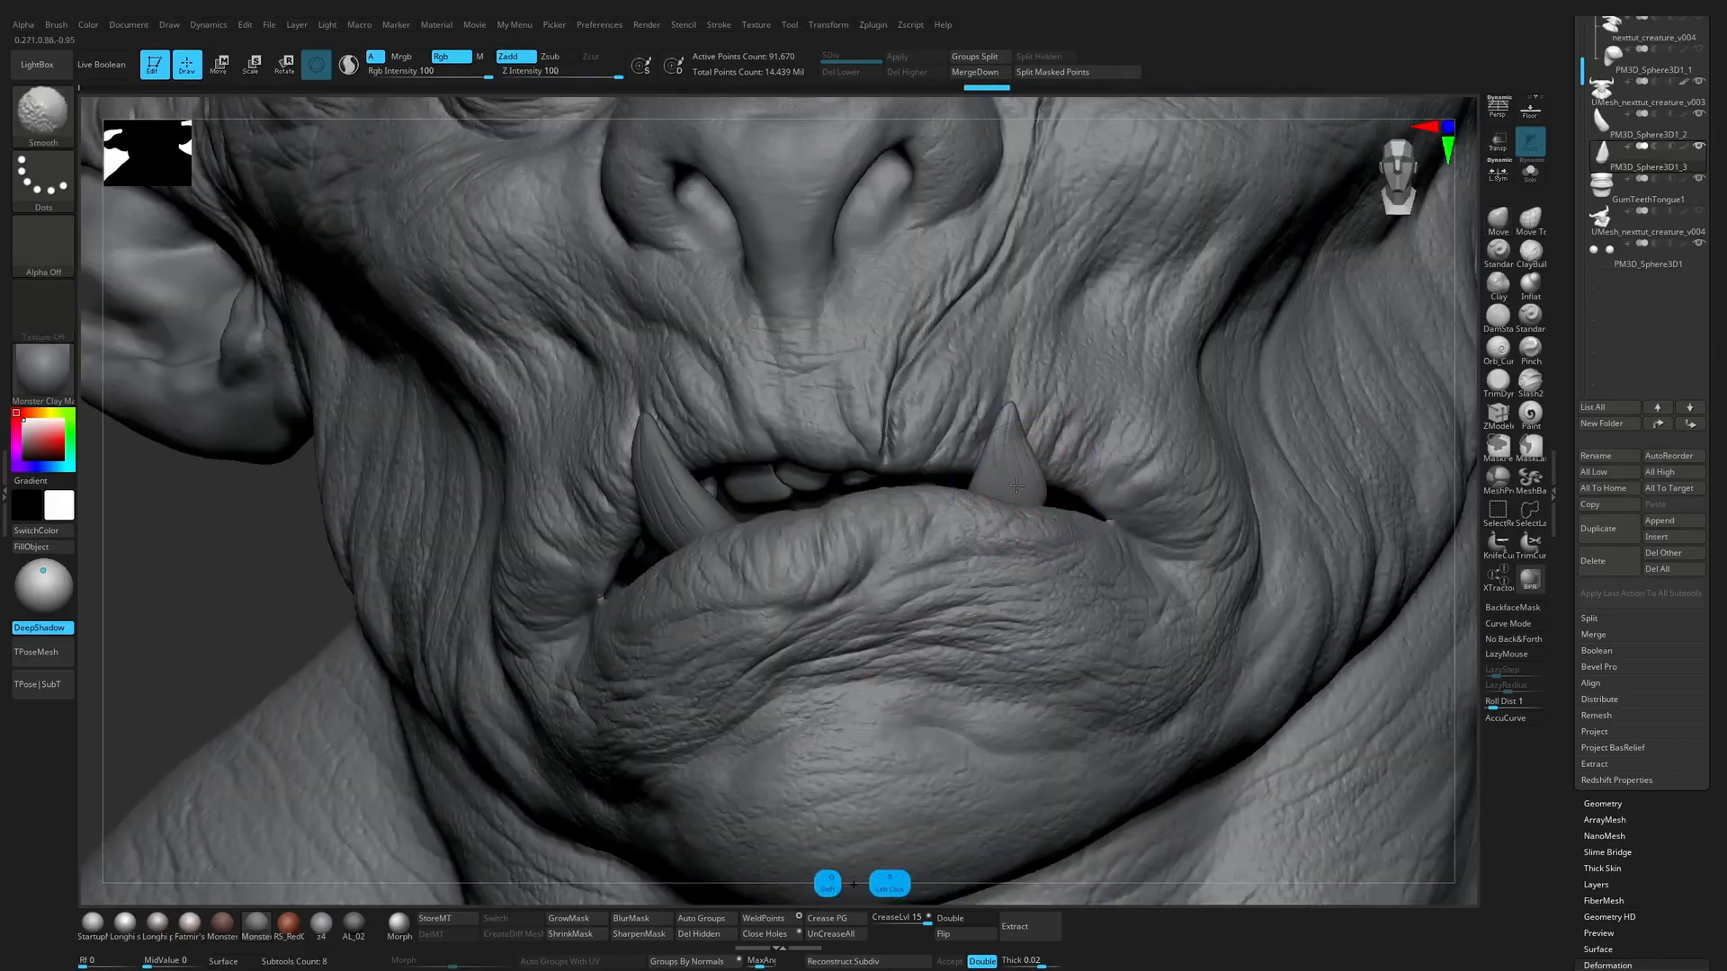
# Step: Select the teeth subtool, show only the lower teeth and gum, and pull the front teeth with Move Topological
pyautogui.keyDown('alt'); pyautogui.moveTo(1458, 385); pyautogui.dragTo(1376, 367); pyautogui.keyUp('alt')
pyautogui.moveTo(1384, 426)
pyautogui.mouseDown()
pyautogui.moveTo(1072, 497)
pyautogui.moveTo(1034, 524)
pyautogui.moveTo(1079, 542)
pyautogui.mouseUp()
pyautogui.keyDown('alt'); pyautogui.click(980, 522); pyautogui.keyUp('alt')
pyautogui.click(1529, 171)
pyautogui.keyDown('ctrl'); pyautogui.keyDown('shift'); pyautogui.click(995, 549); pyautogui.keyUp('shift'); pyautogui.keyUp('ctrl')
pyautogui.press('s')
pyautogui.moveTo(986, 489); pyautogui.dragTo(1023, 488)
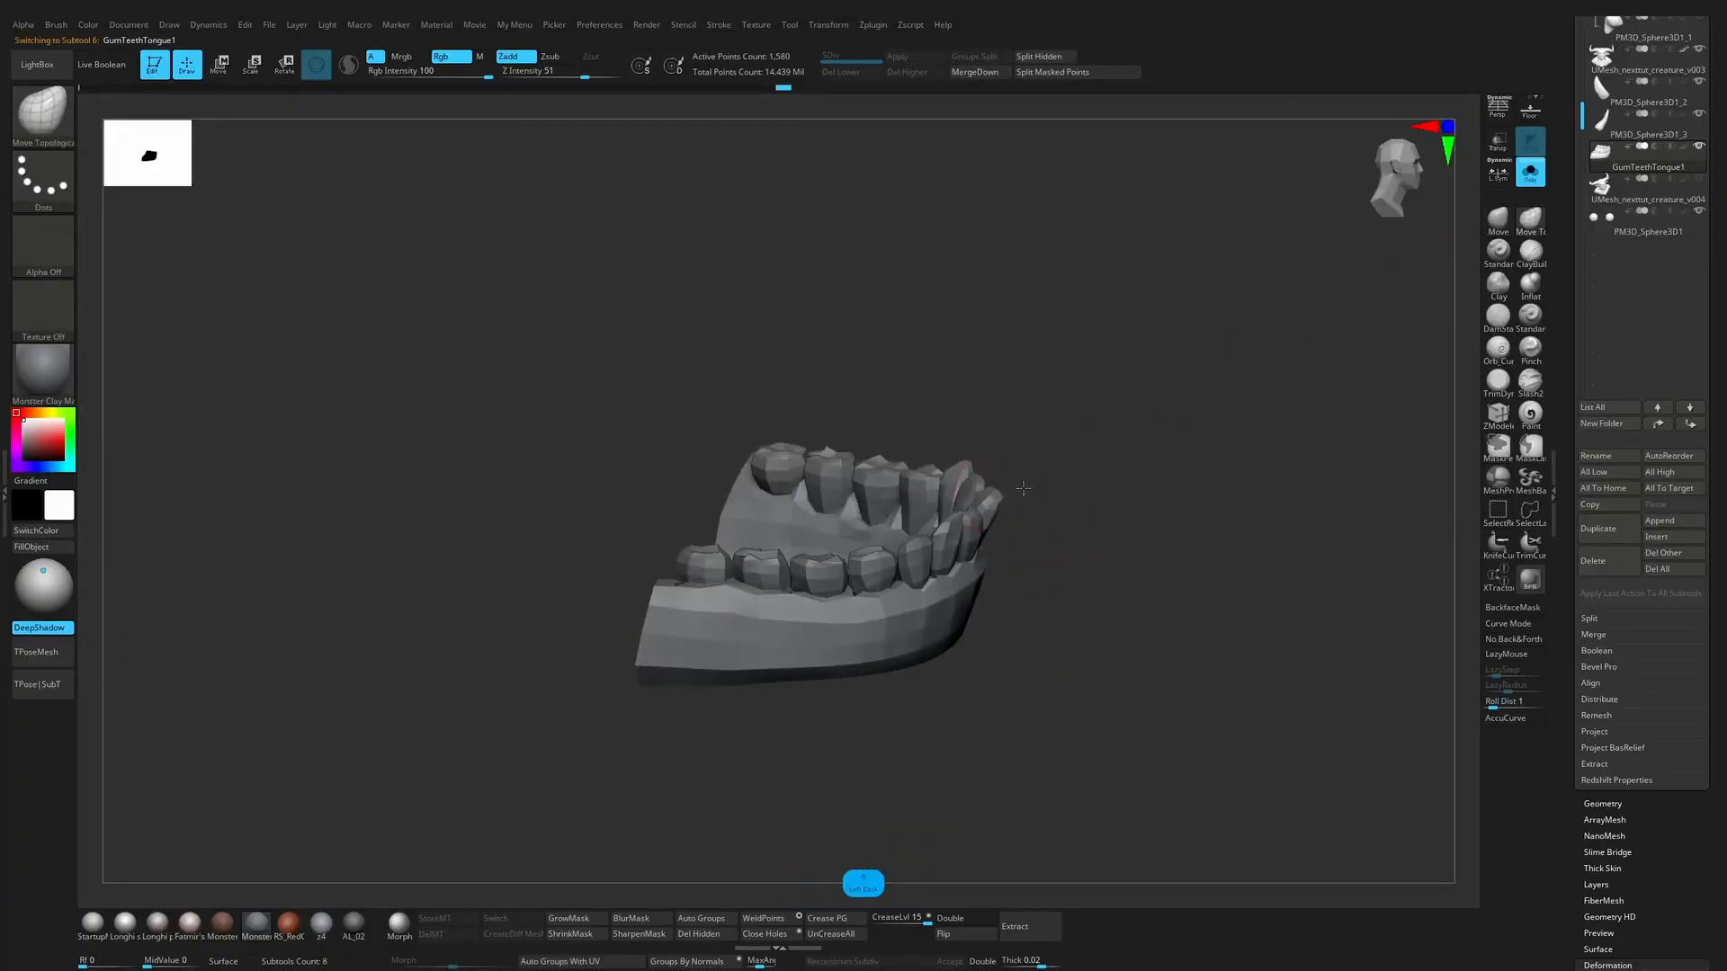
pyautogui.click(1529, 224)
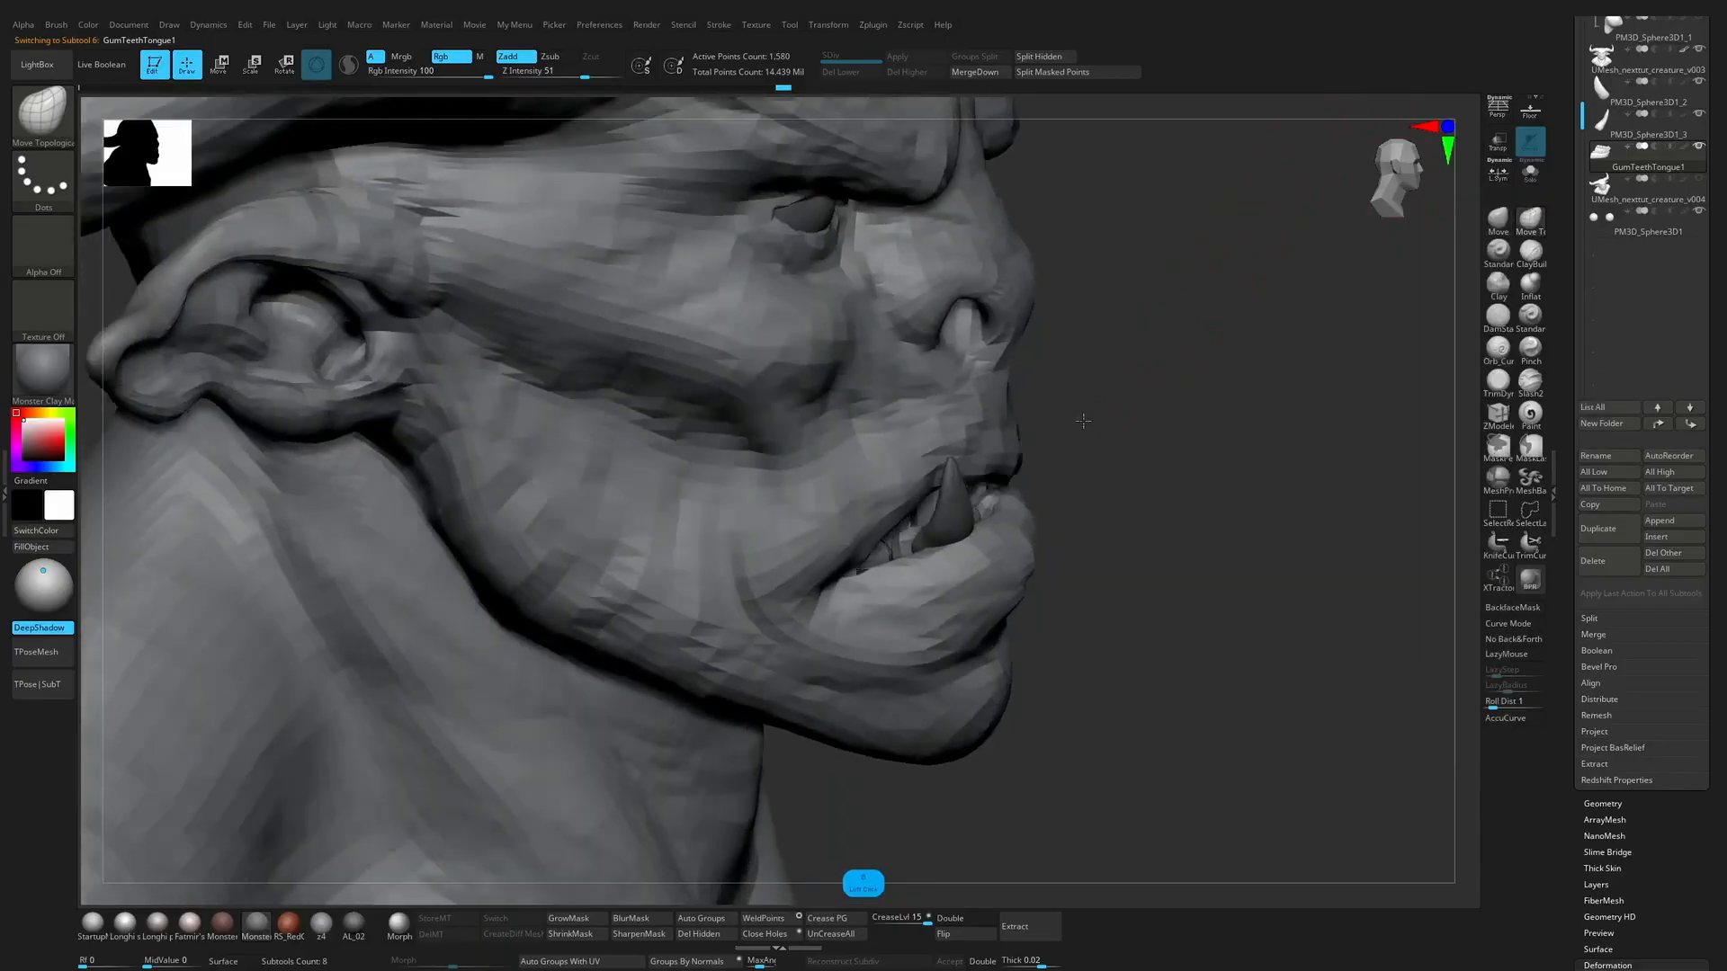
# Step: Reposition the lower front teeth between the tusks so they show above the lower lip
pyautogui.press('s')
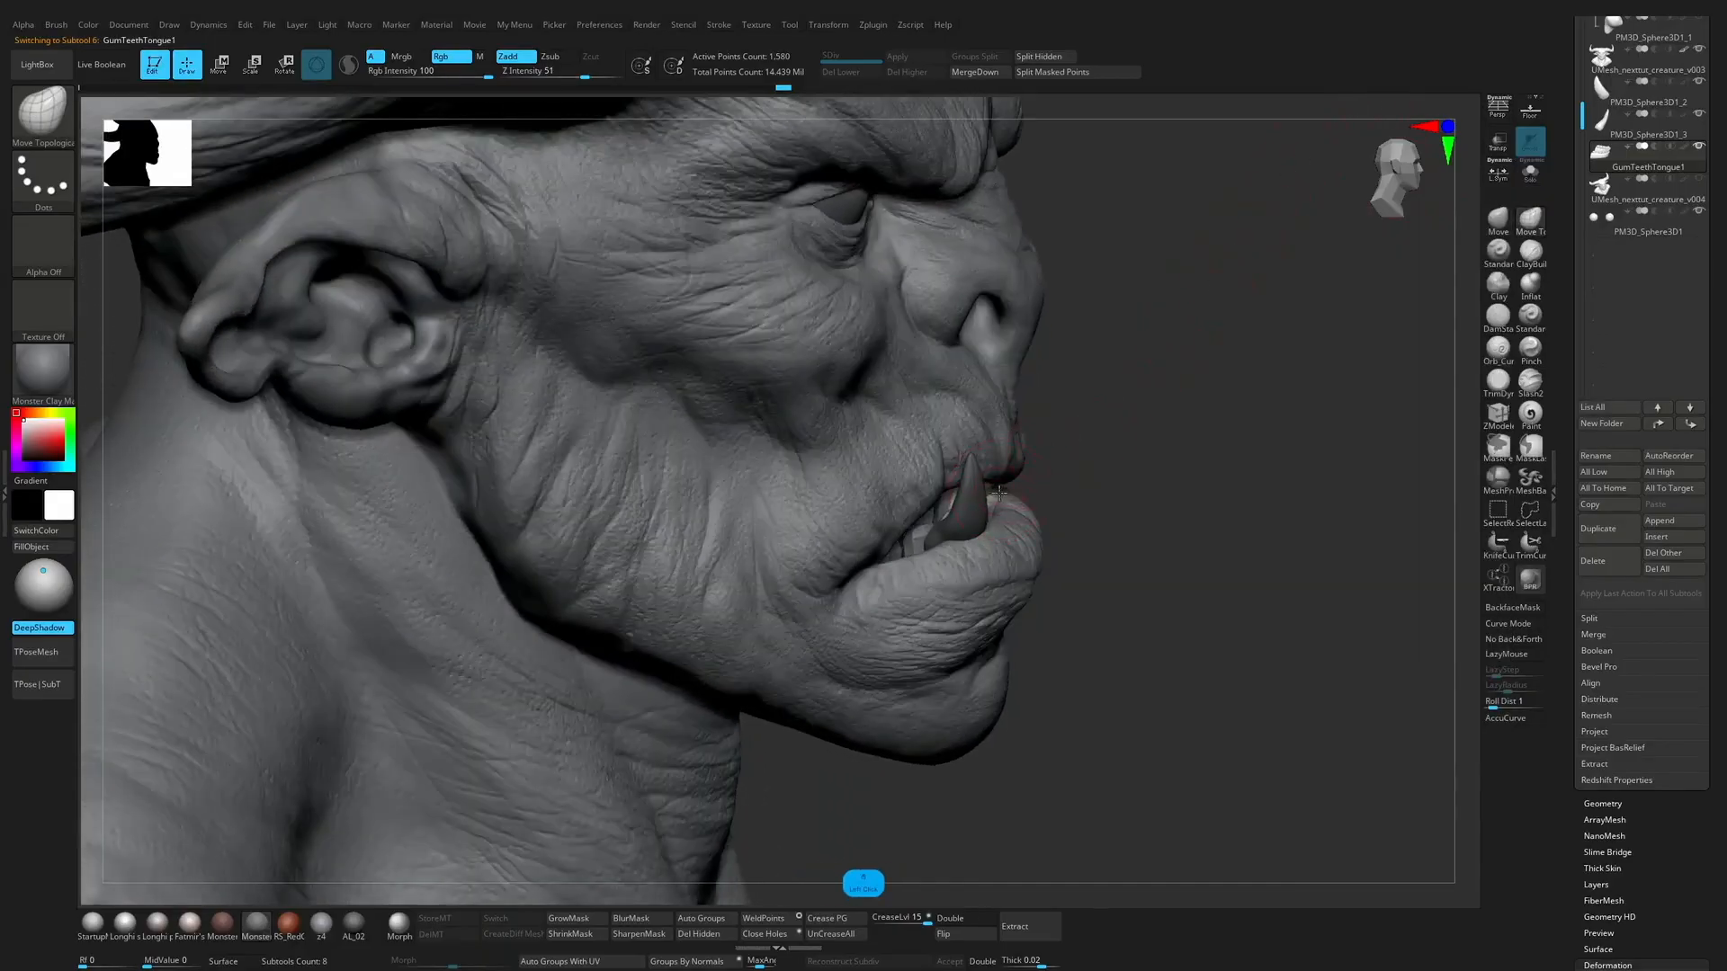
pyautogui.moveTo(1013, 476); pyautogui.dragTo(956, 514)
pyautogui.moveTo(875, 592); pyautogui.dragTo(979, 519)
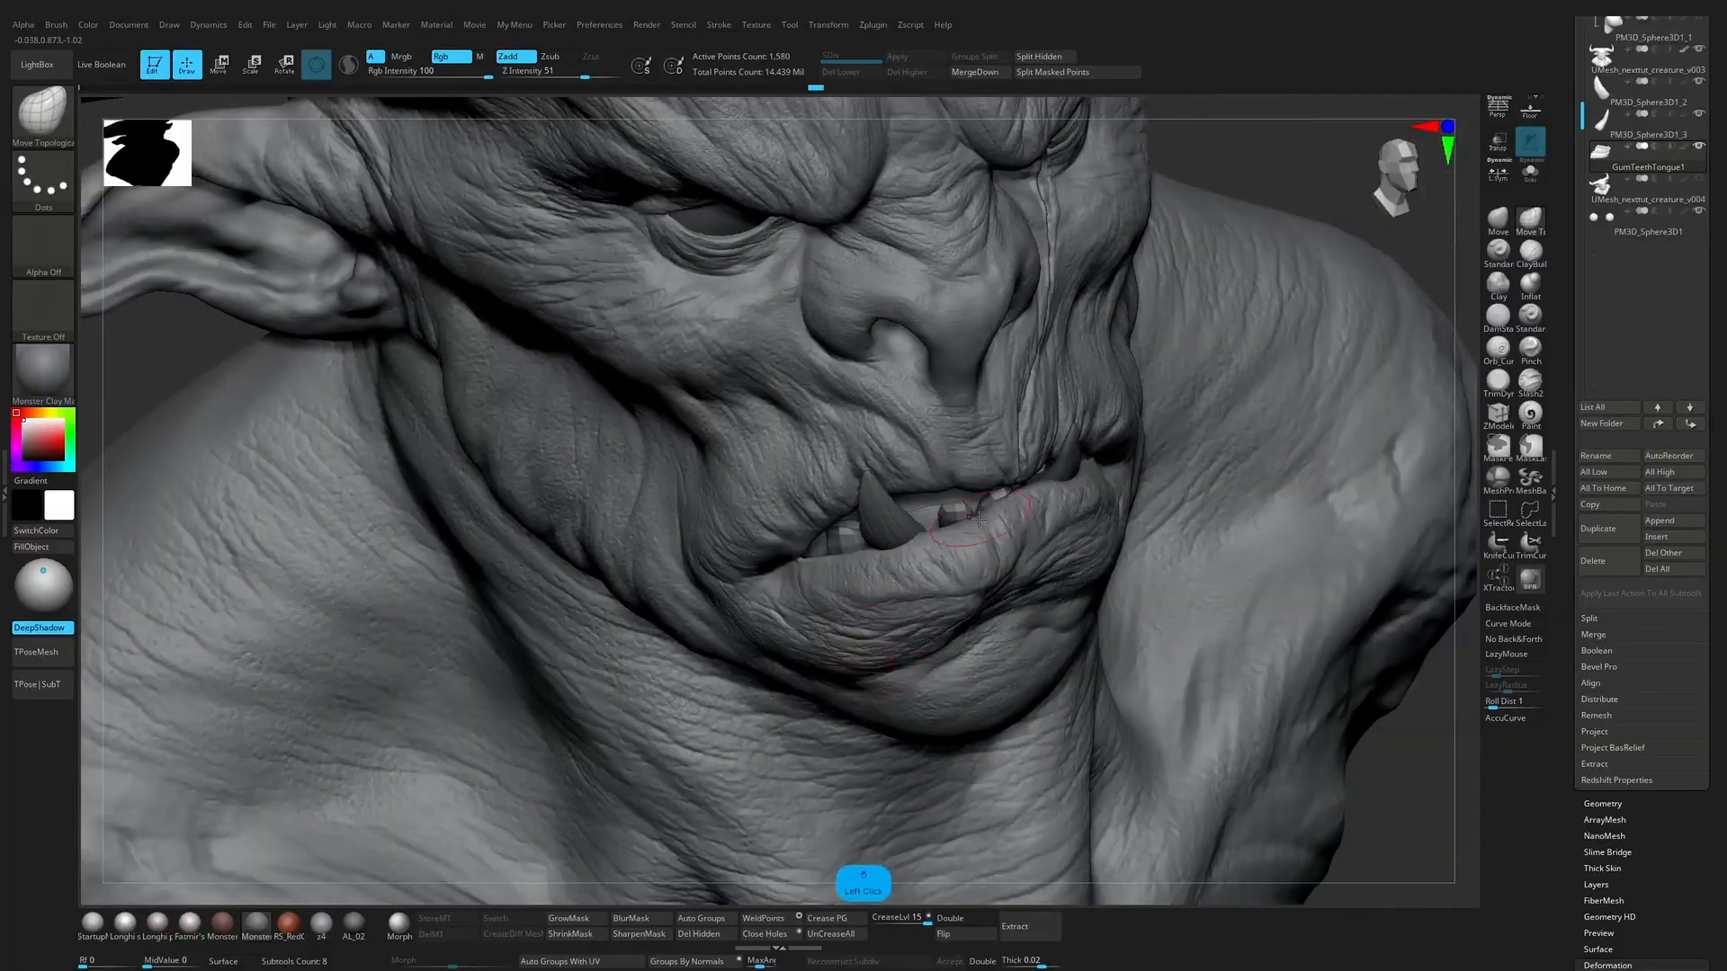
pyautogui.moveTo(1299, 180); pyautogui.dragTo(1216, 189)
# Step: Isolate the lower teeth and bend individual front teeth into uneven positions with the Move Topological brush
pyautogui.click(1529, 172)
pyautogui.moveTo(1334, 339); pyautogui.dragTo(1326, 261)
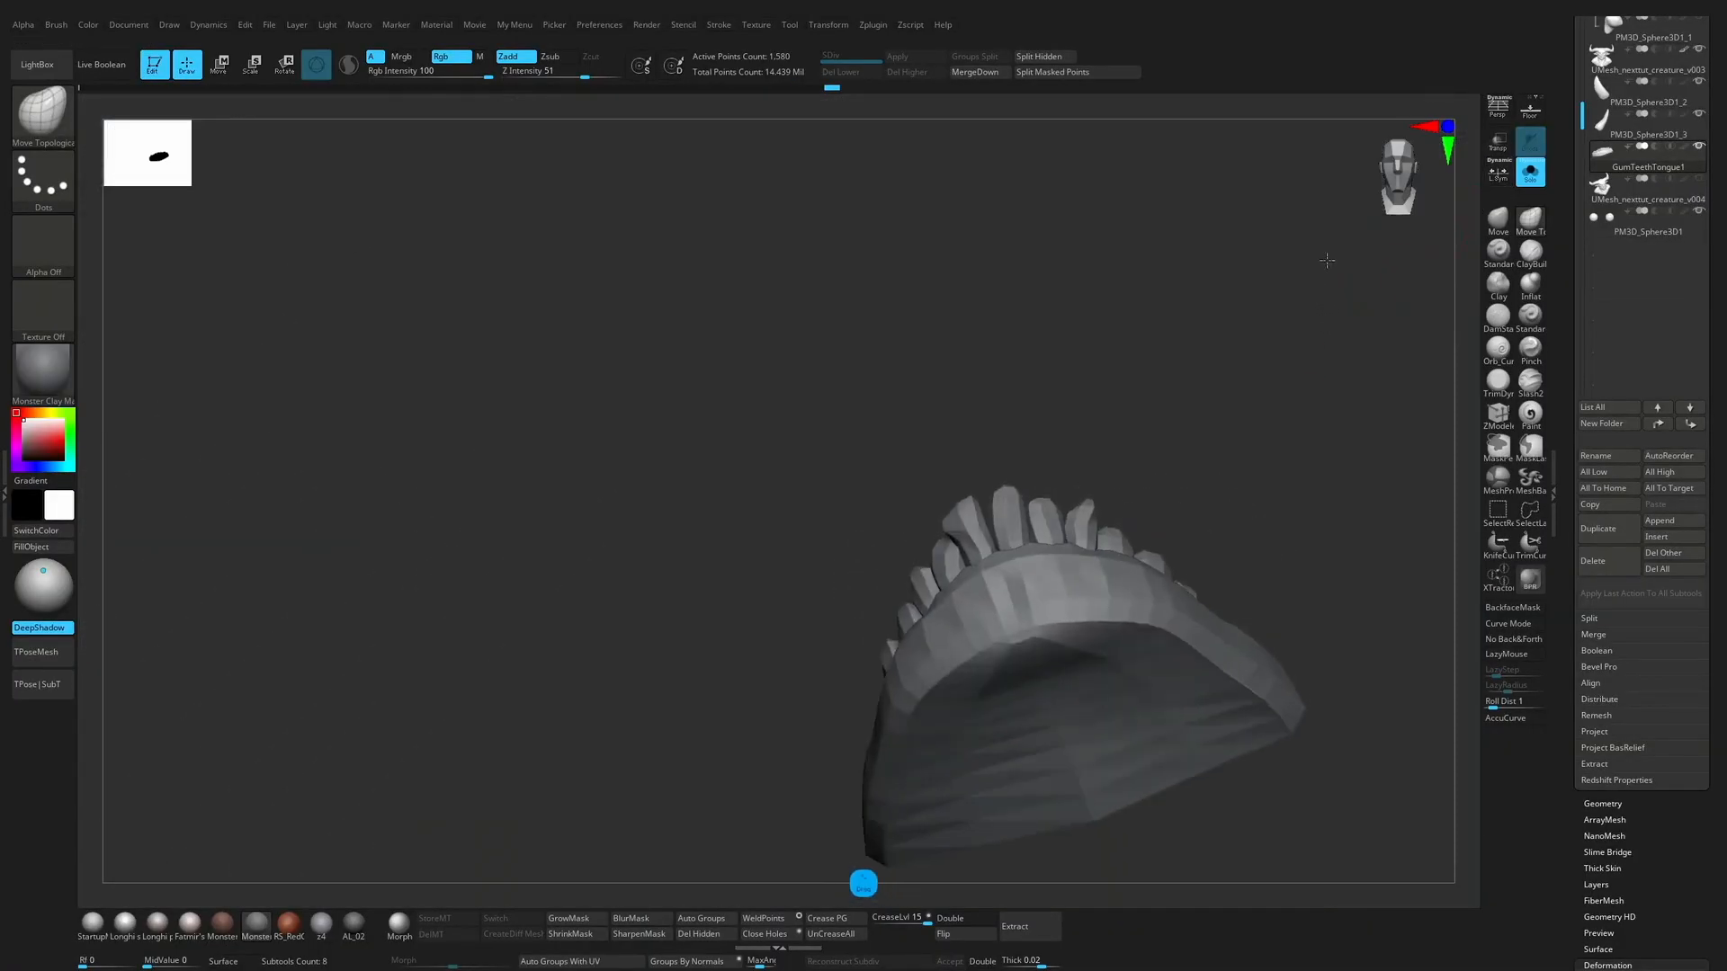
pyautogui.moveTo(1060, 496)
pyautogui.mouseDown()
pyautogui.moveTo(1067, 461)
pyautogui.moveTo(1184, 390)
pyautogui.moveTo(1158, 475)
pyautogui.moveTo(1304, 486)
pyautogui.mouseUp()
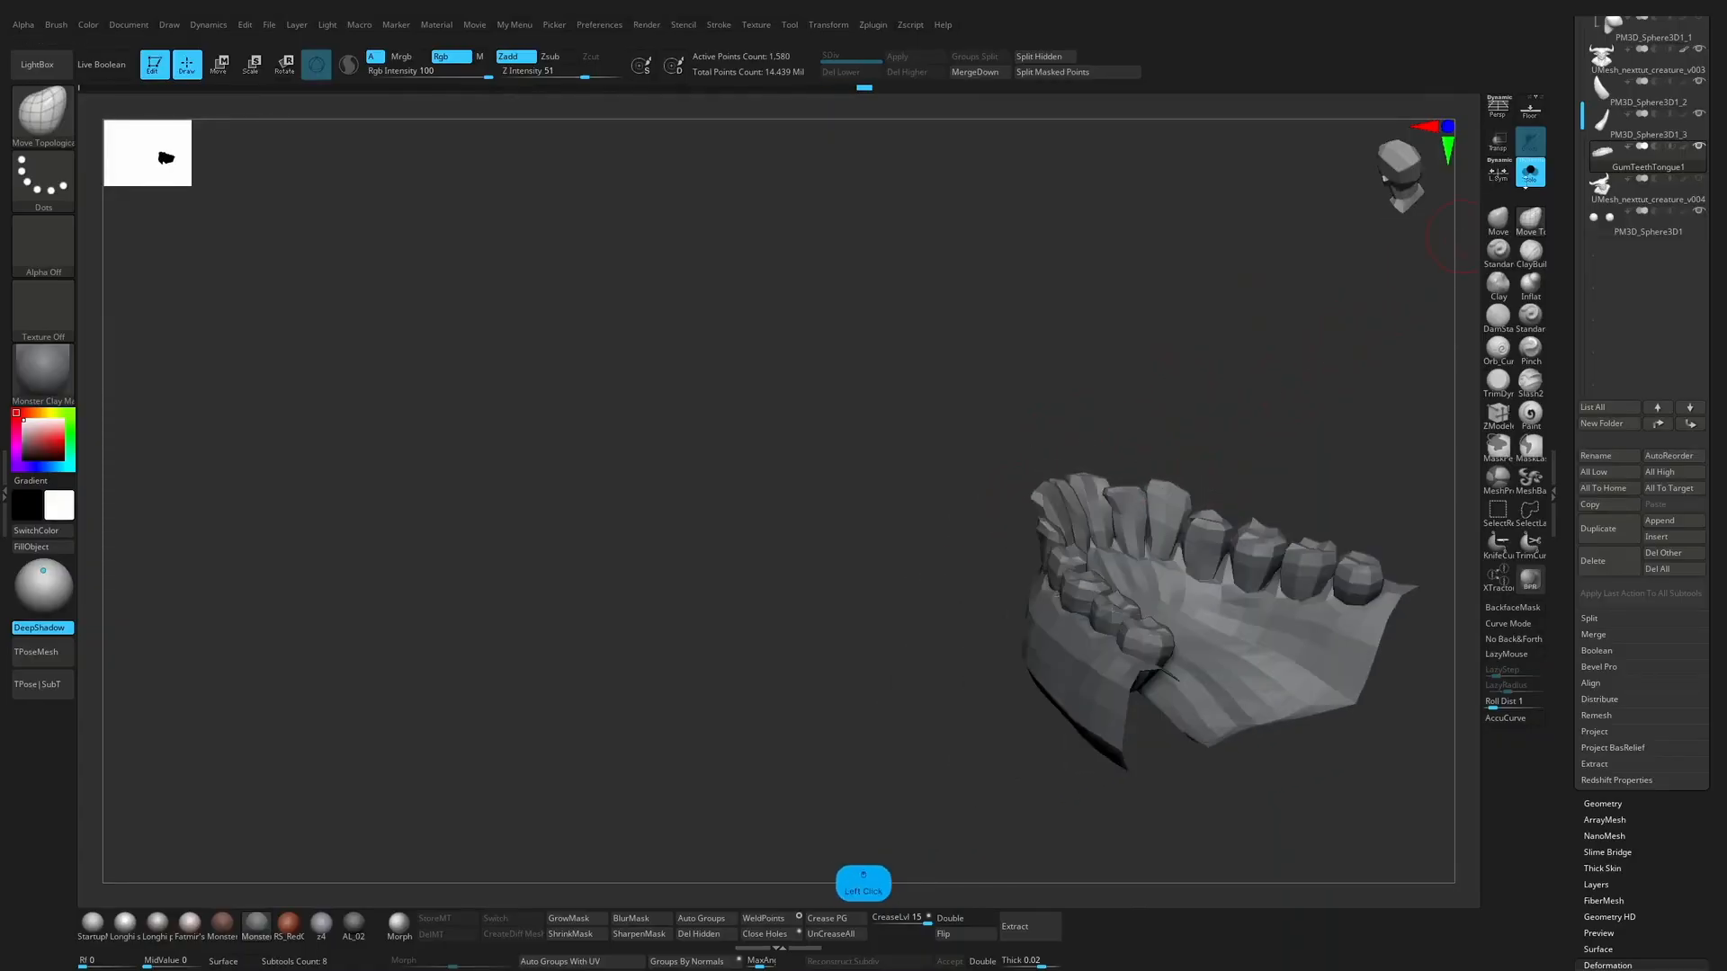
pyautogui.click(1529, 173)
pyautogui.moveTo(810, 737)
pyautogui.mouseDown()
pyautogui.moveTo(968, 736)
pyautogui.moveTo(940, 725)
pyautogui.mouseUp()
pyautogui.keyDown('alt'); pyautogui.moveTo(1463, 450); pyautogui.dragTo(1196, 443); pyautogui.keyUp('alt')
pyautogui.moveTo(1376, 440)
pyautogui.mouseDown()
pyautogui.moveTo(1279, 438)
pyautogui.moveTo(1349, 422)
pyautogui.mouseUp()
# Step: Apply Auto Groups to the lower teeth and gum, and restore the hidden mesh parts and the full bust
pyautogui.keyDown('ctrl'); pyautogui.click(1460, 354); pyautogui.keyUp('ctrl')
pyautogui.click(1528, 173)
pyautogui.keyDown('ctrl'); pyautogui.keyDown('shift'); pyautogui.click(1107, 520); pyautogui.keyUp('shift'); pyautogui.keyUp('ctrl')
pyautogui.keyDown('ctrl'); pyautogui.keyDown('shift'); pyautogui.click(1106, 518); pyautogui.keyUp('shift'); pyautogui.keyUp('ctrl')
pyautogui.hotkey('shift', 'f')
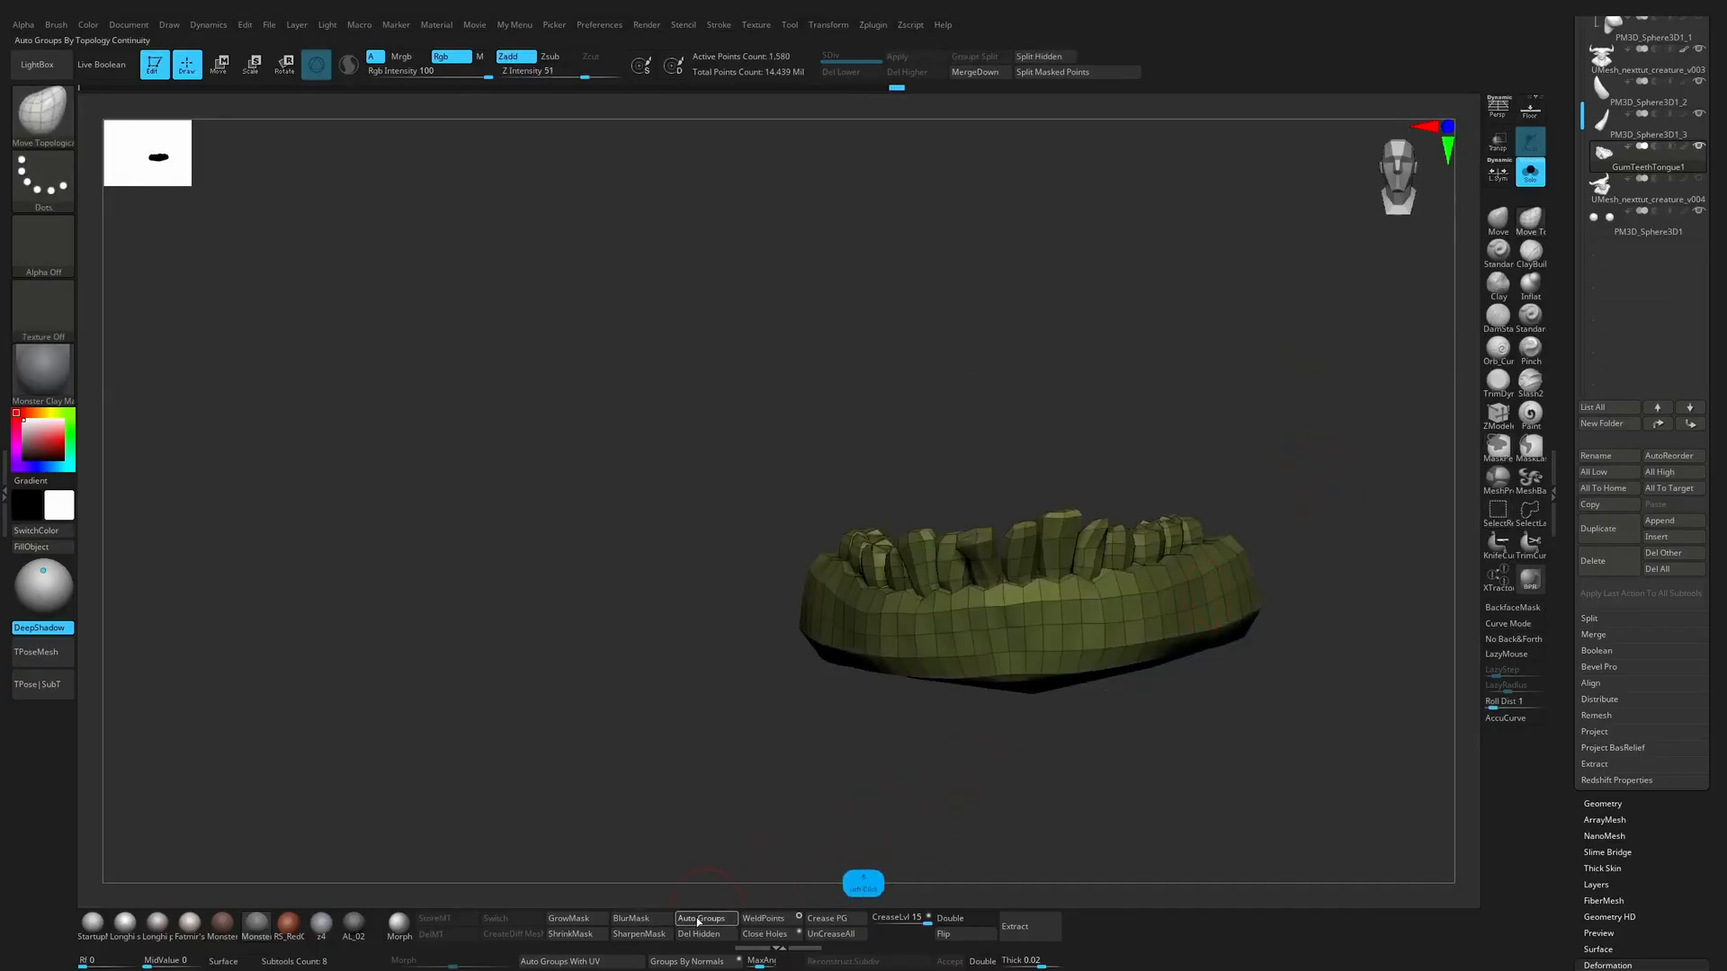
pyautogui.click(697, 922)
pyautogui.keyDown('ctrl'); pyautogui.keyDown('shift'); pyautogui.click(1259, 458); pyautogui.keyUp('shift'); pyautogui.keyUp('ctrl')
pyautogui.moveTo(1285, 418); pyautogui.dragTo(1301, 466)
pyautogui.click(1529, 172)
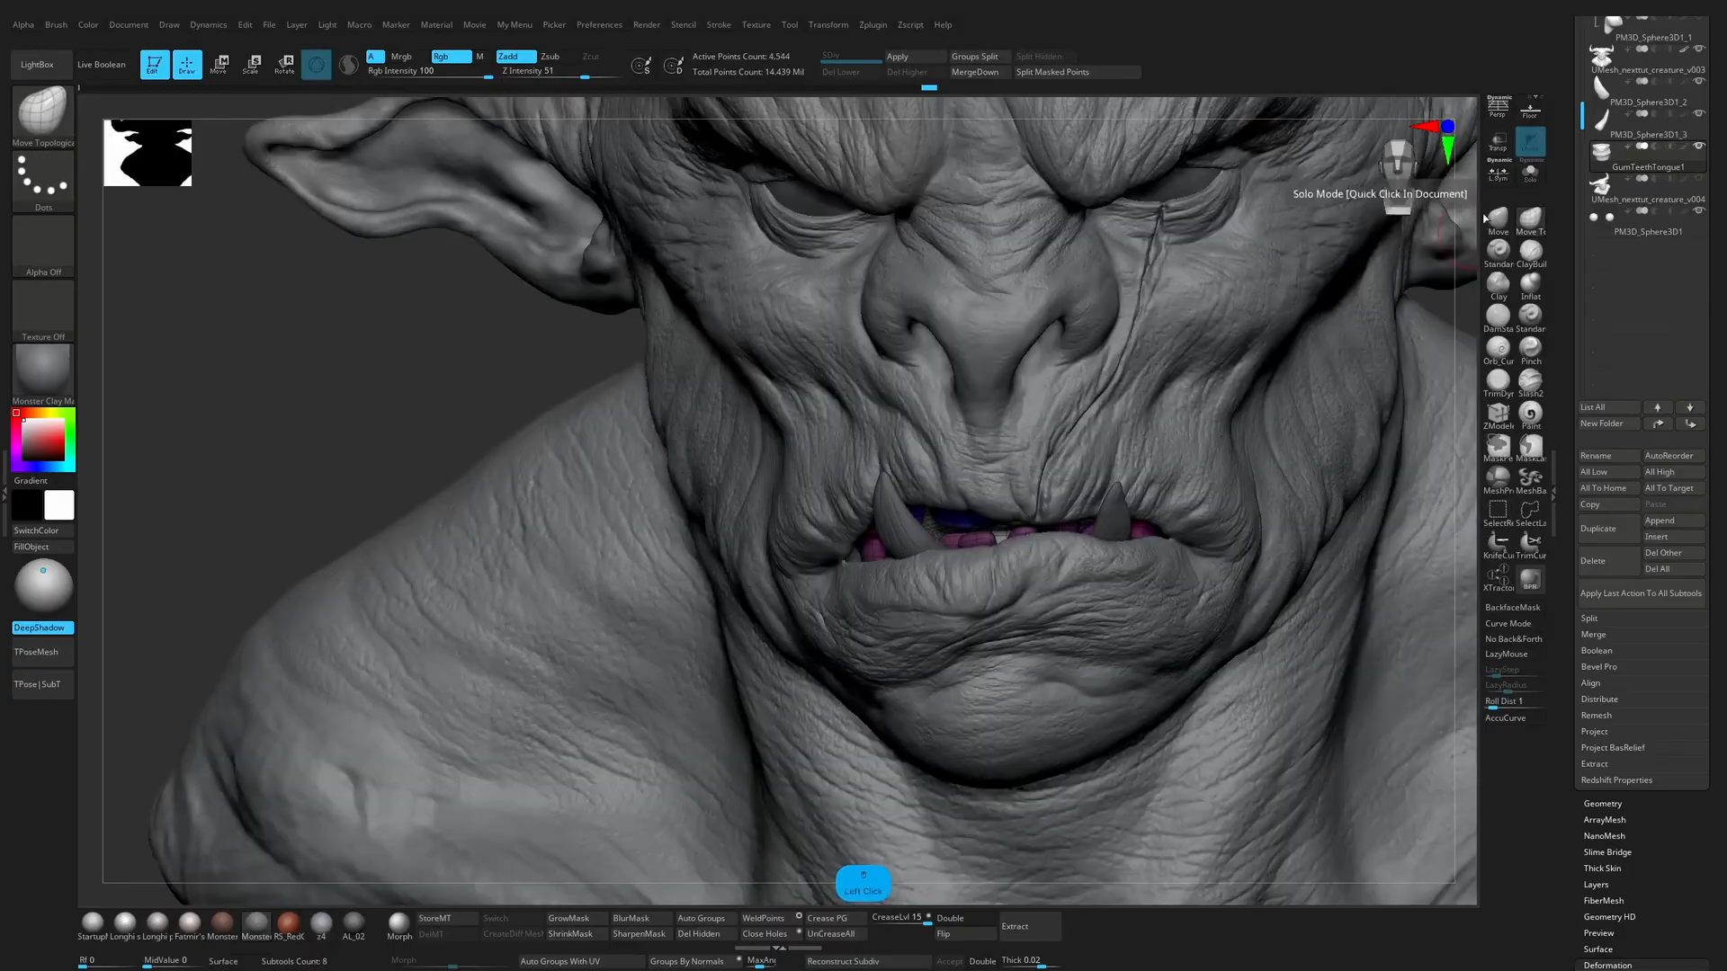
# Step: Try to delete one lower front tooth by soloing the teeth subtool, hiding that tooth and removing the hidden part
pyautogui.keyDown('ctrl'); pyautogui.keyDown('shift'); pyautogui.click(1089, 530); pyautogui.keyUp('shift'); pyautogui.keyUp('ctrl')
pyautogui.click(1529, 172)
pyautogui.keyDown('ctrl'); pyautogui.keyDown('shift'); pyautogui.moveTo(1404, 269); pyautogui.dragTo(1358, 324); pyautogui.keyUp('shift'); pyautogui.keyUp('ctrl')
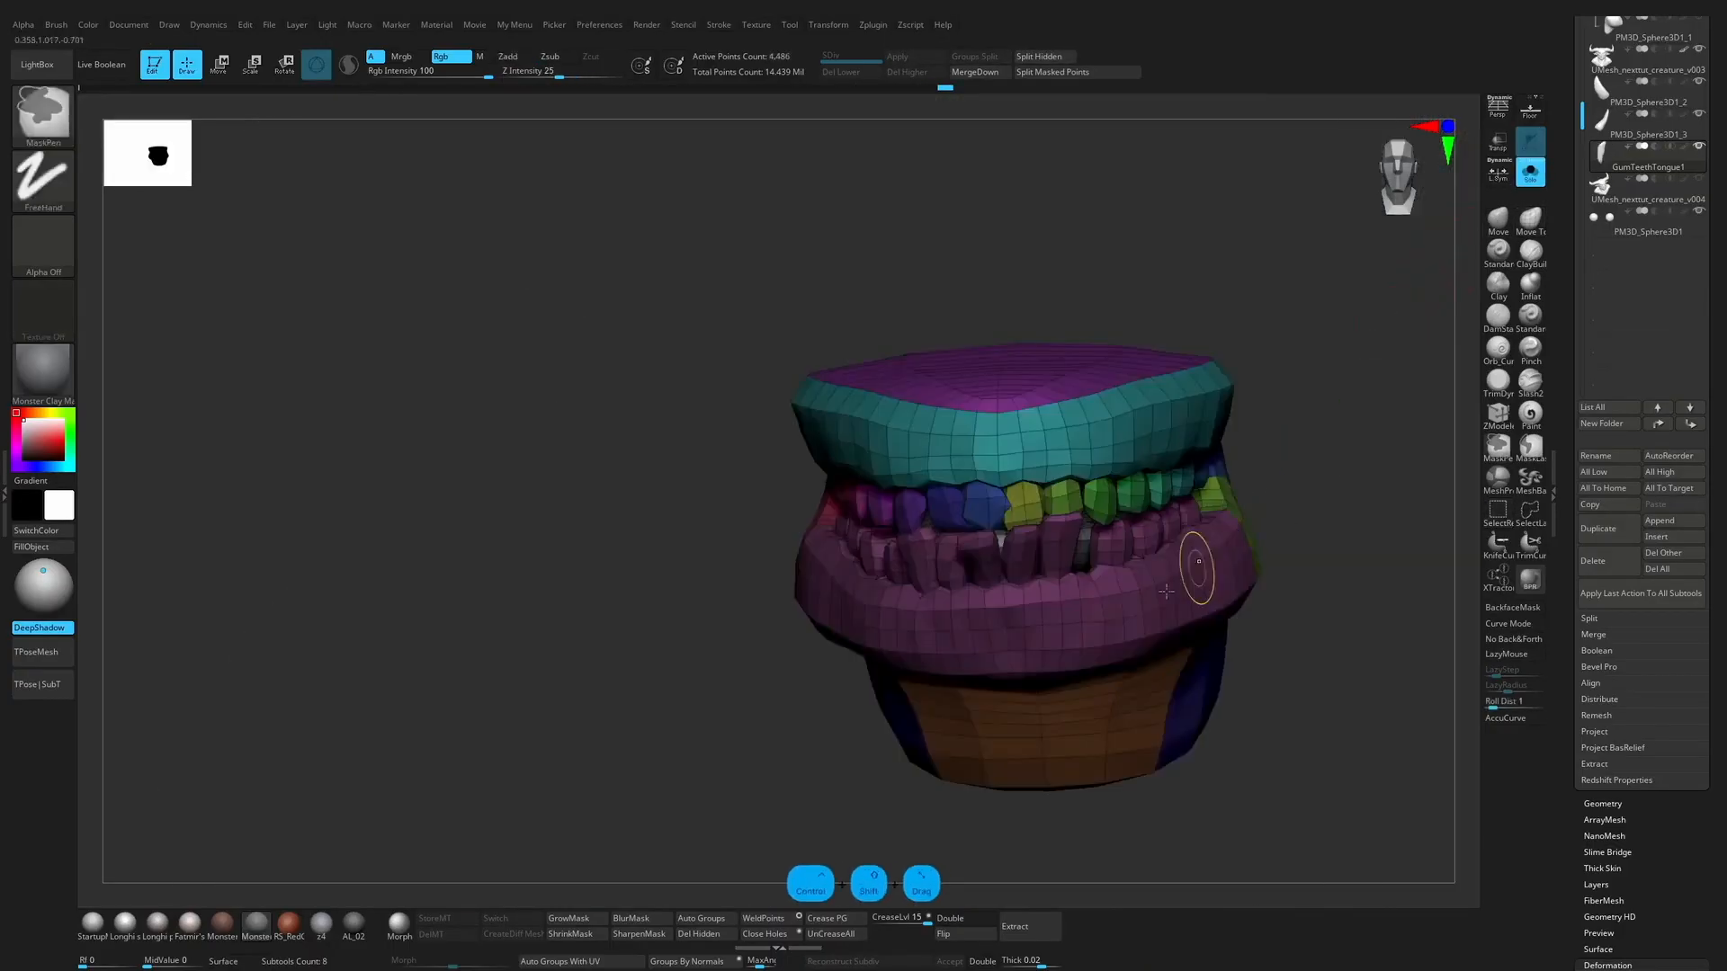
pyautogui.click(697, 933)
pyautogui.hotkey('ctrl', 'z')
pyautogui.hotkey('ctrl', 'z')
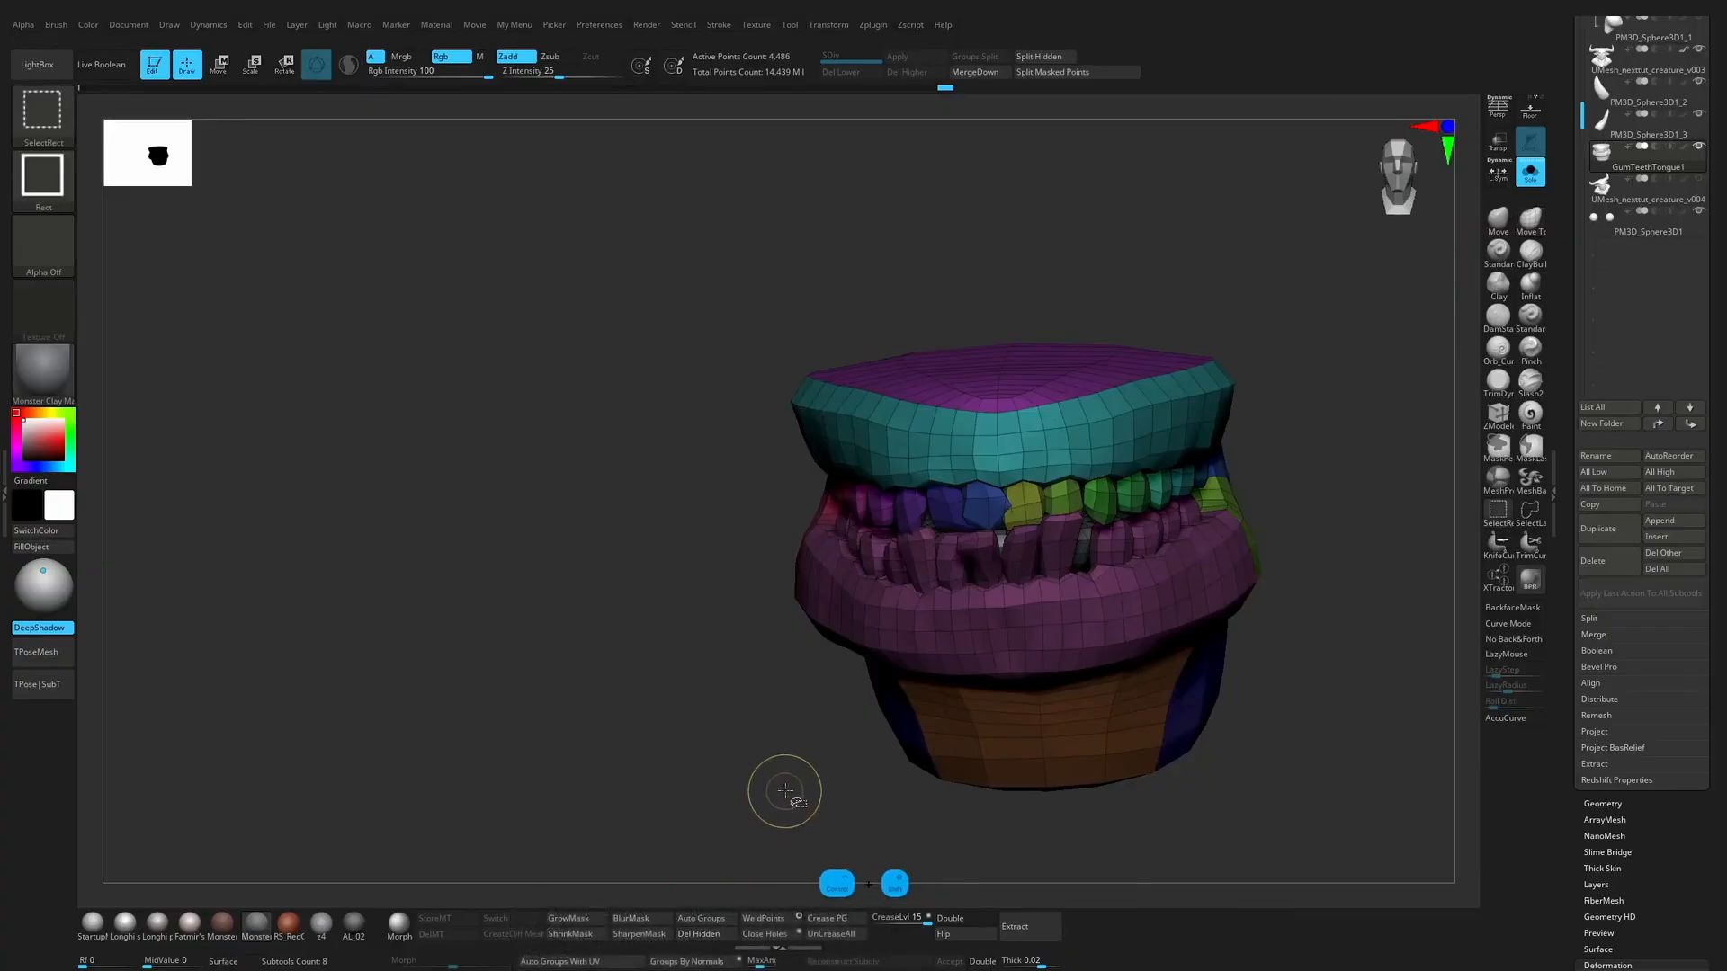
pyautogui.click(725, 933)
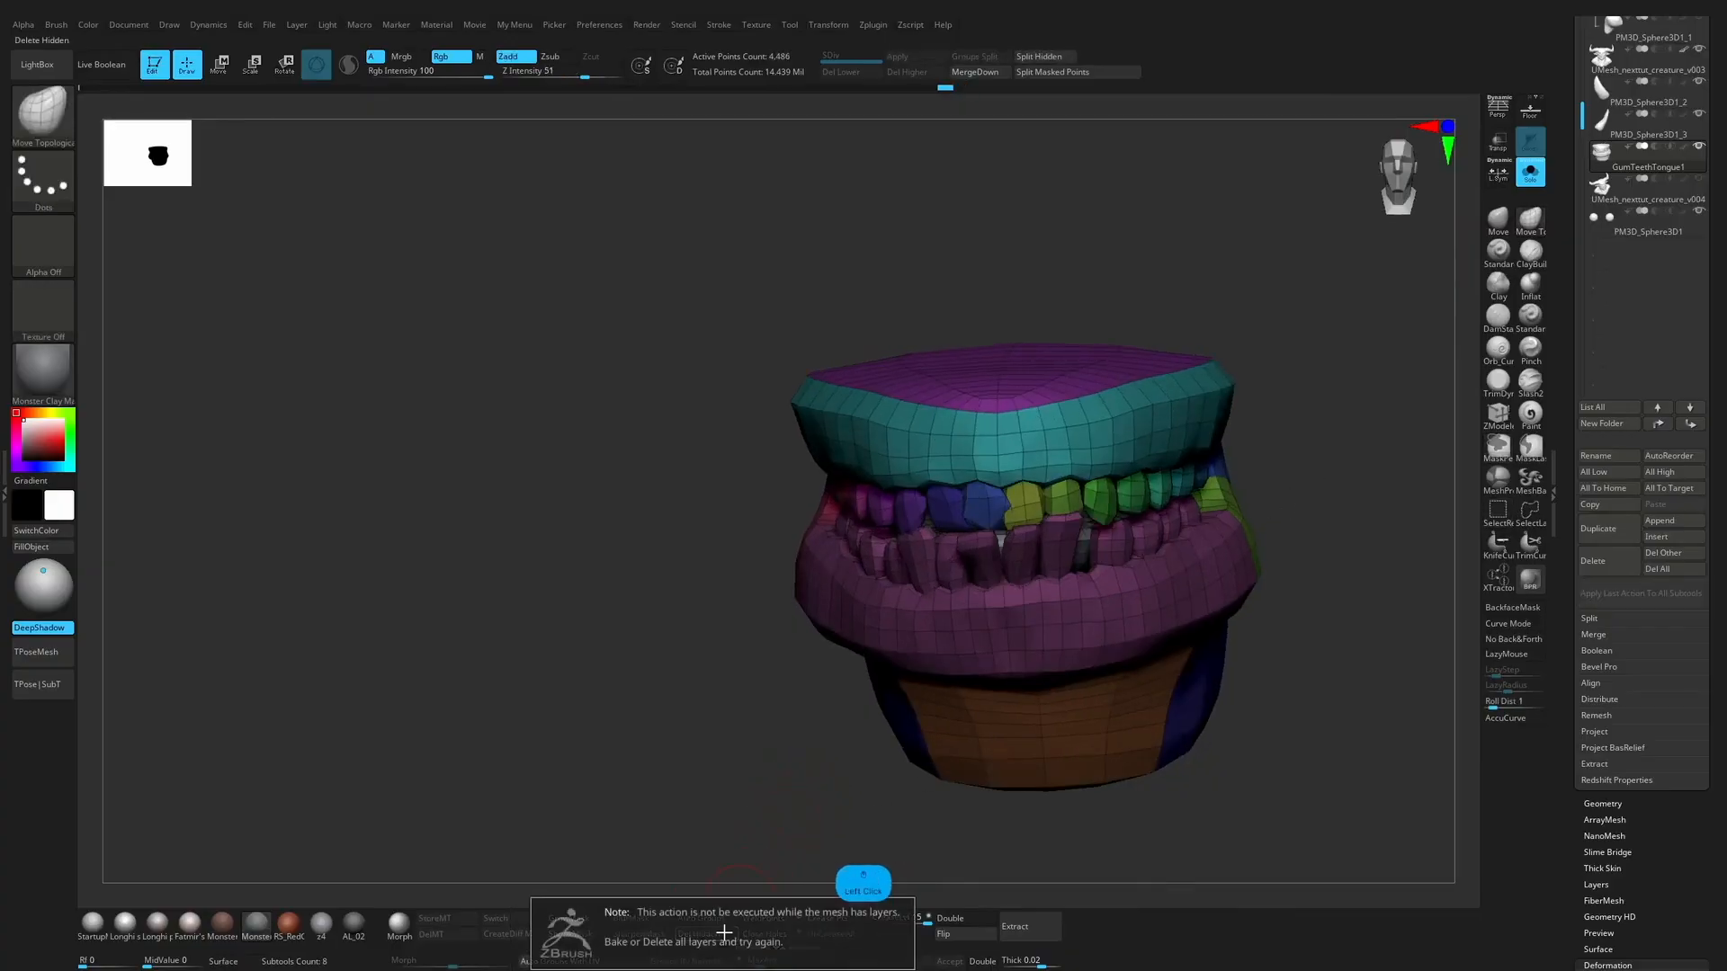
# Step: Show every part of the teeth subtool and delete its sculpt layer
pyautogui.keyDown('ctrl'); pyautogui.keyDown('shift'); pyautogui.click(1403, 462); pyautogui.keyUp('shift'); pyautogui.keyUp('ctrl')
pyautogui.moveTo(1714, 899); pyautogui.dragTo(1713, 360)
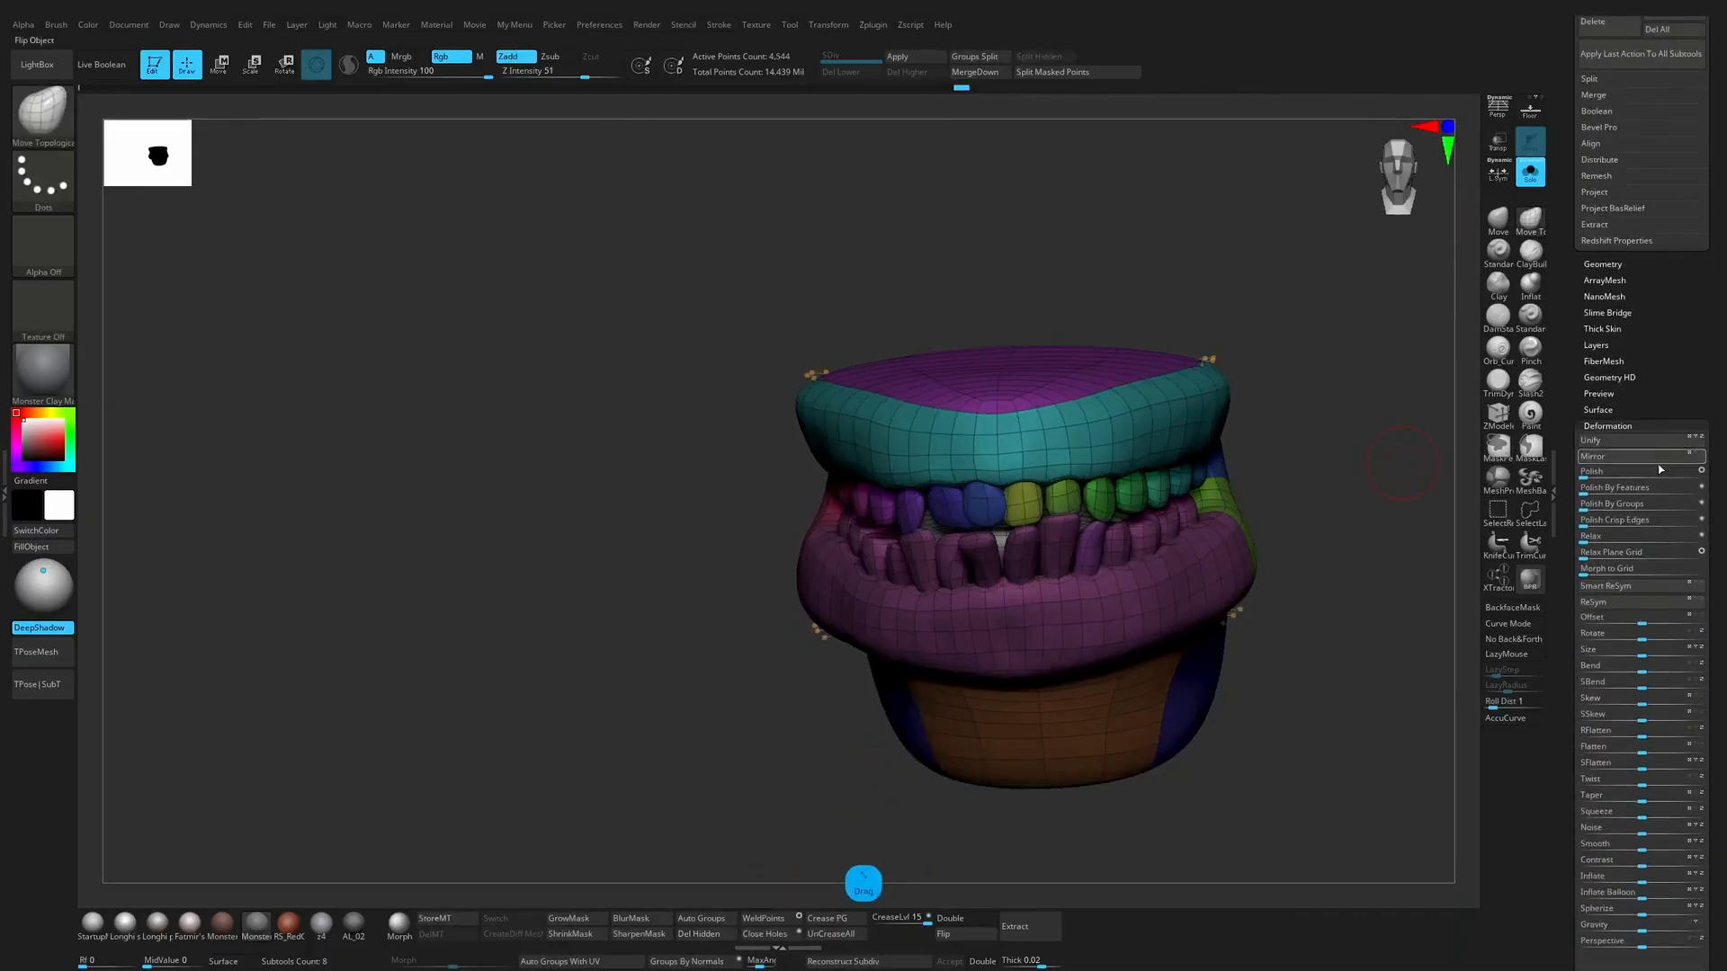
pyautogui.click(1630, 345)
pyautogui.click(1688, 531)
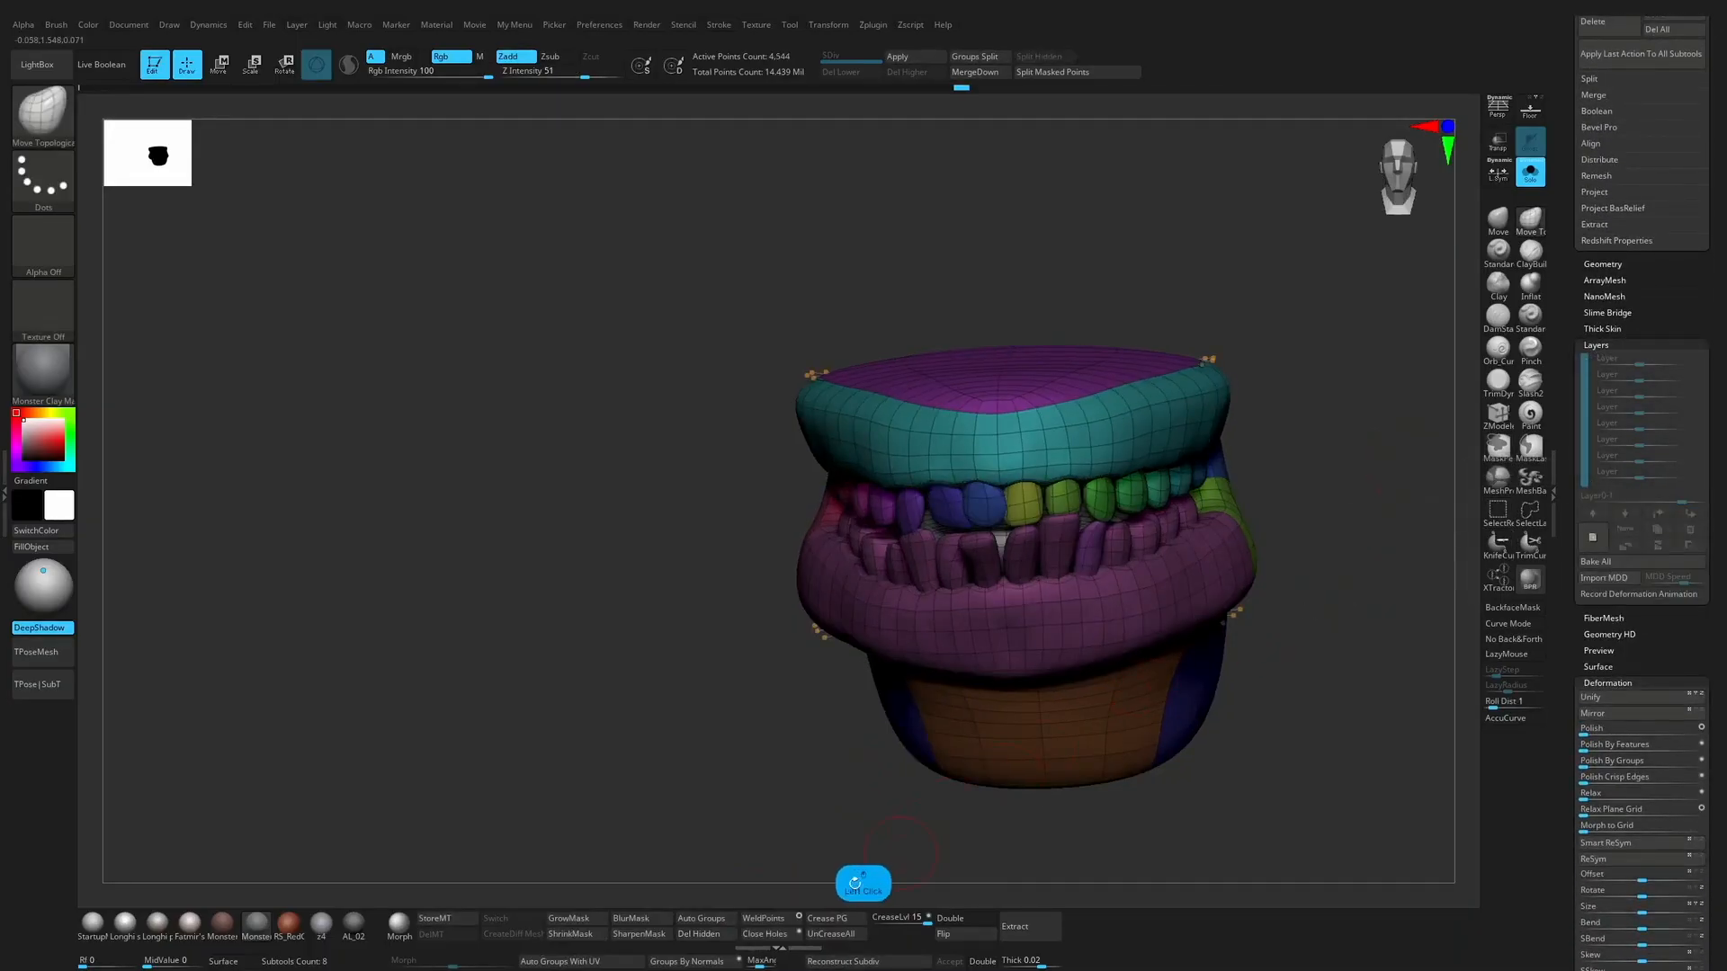
# Step: Hide one lower front tooth, delete the hidden geometry and return to the full bust
pyautogui.click(707, 937)
pyautogui.keyDown('ctrl'); pyautogui.keyDown('shift'); pyautogui.click(1093, 551); pyautogui.keyUp('shift'); pyautogui.keyUp('ctrl')
pyautogui.keyDown('ctrl'); pyautogui.keyDown('shift'); pyautogui.moveTo(978, 636); pyautogui.dragTo(921, 707); pyautogui.keyUp('shift'); pyautogui.keyUp('ctrl')
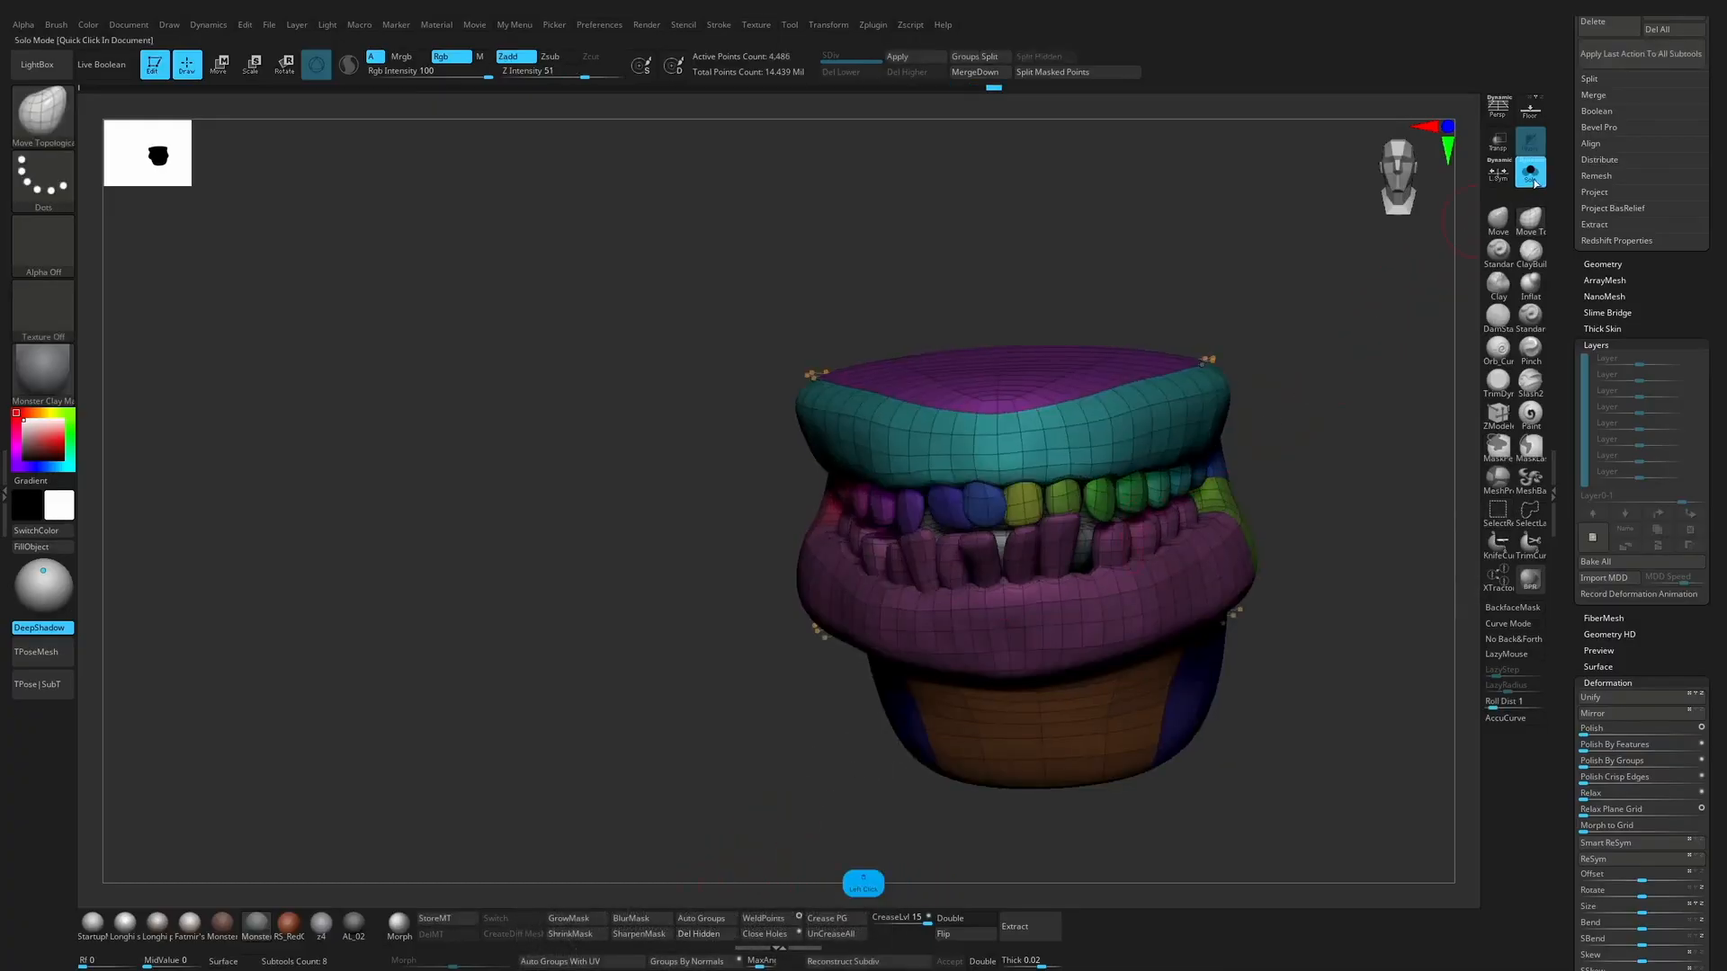
pyautogui.click(1531, 172)
pyautogui.press('f')
pyautogui.moveTo(1467, 323); pyautogui.dragTo(1491, 247)
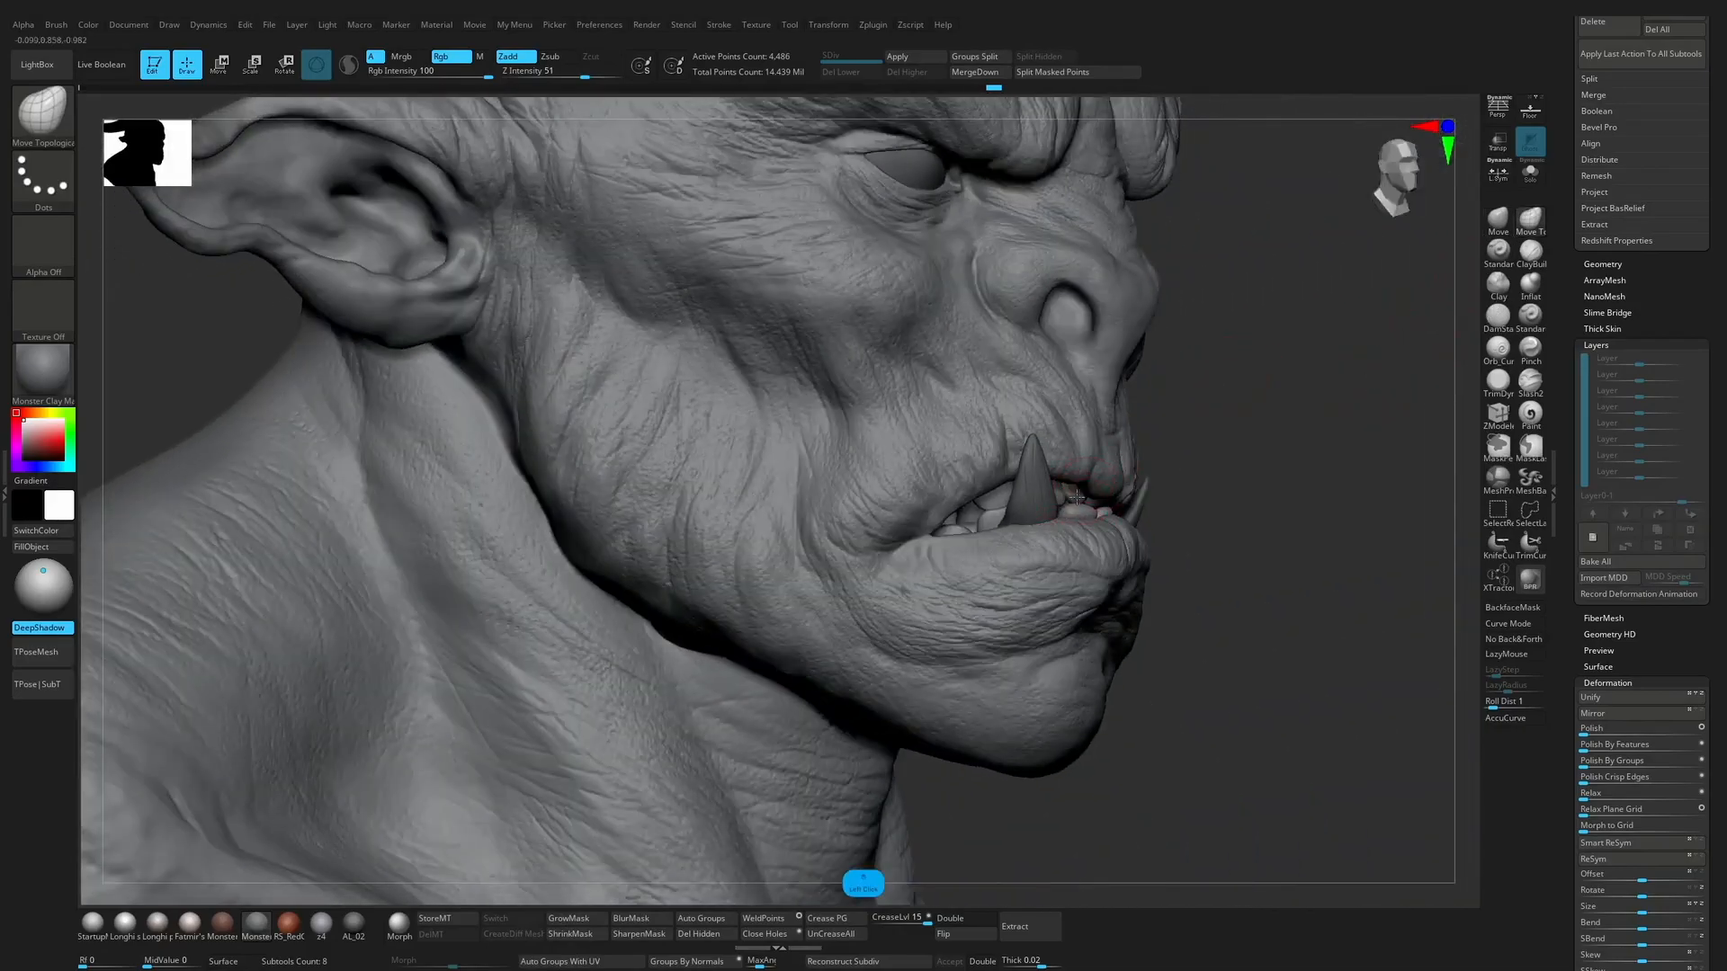
# Step: Isolate the lower teeth and gum, delete one side tooth behind the tusk, and merge the remaining parts into one polygroup
pyautogui.moveTo(1219, 443)
pyautogui.mouseDown()
pyautogui.moveTo(1237, 428)
pyautogui.moveTo(1246, 449)
pyautogui.mouseUp()
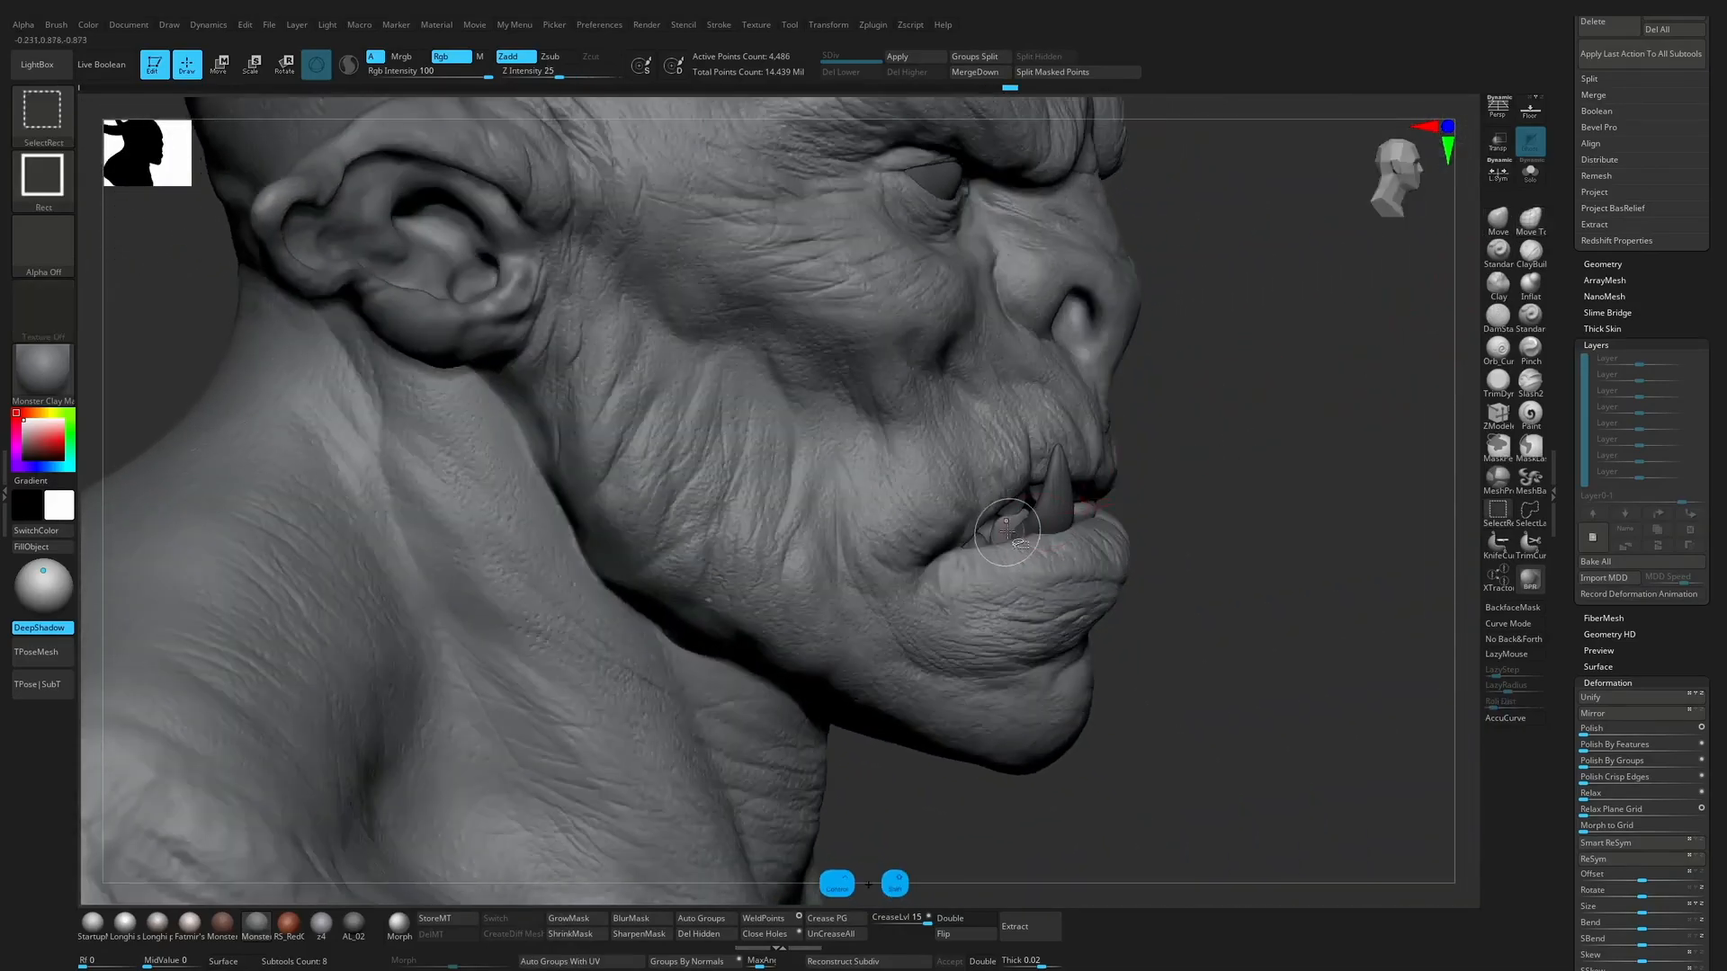
pyautogui.click(1530, 173)
pyautogui.keyDown('ctrl'); pyautogui.keyDown('shift'); pyautogui.click(1010, 538); pyautogui.keyUp('shift'); pyautogui.keyUp('ctrl')
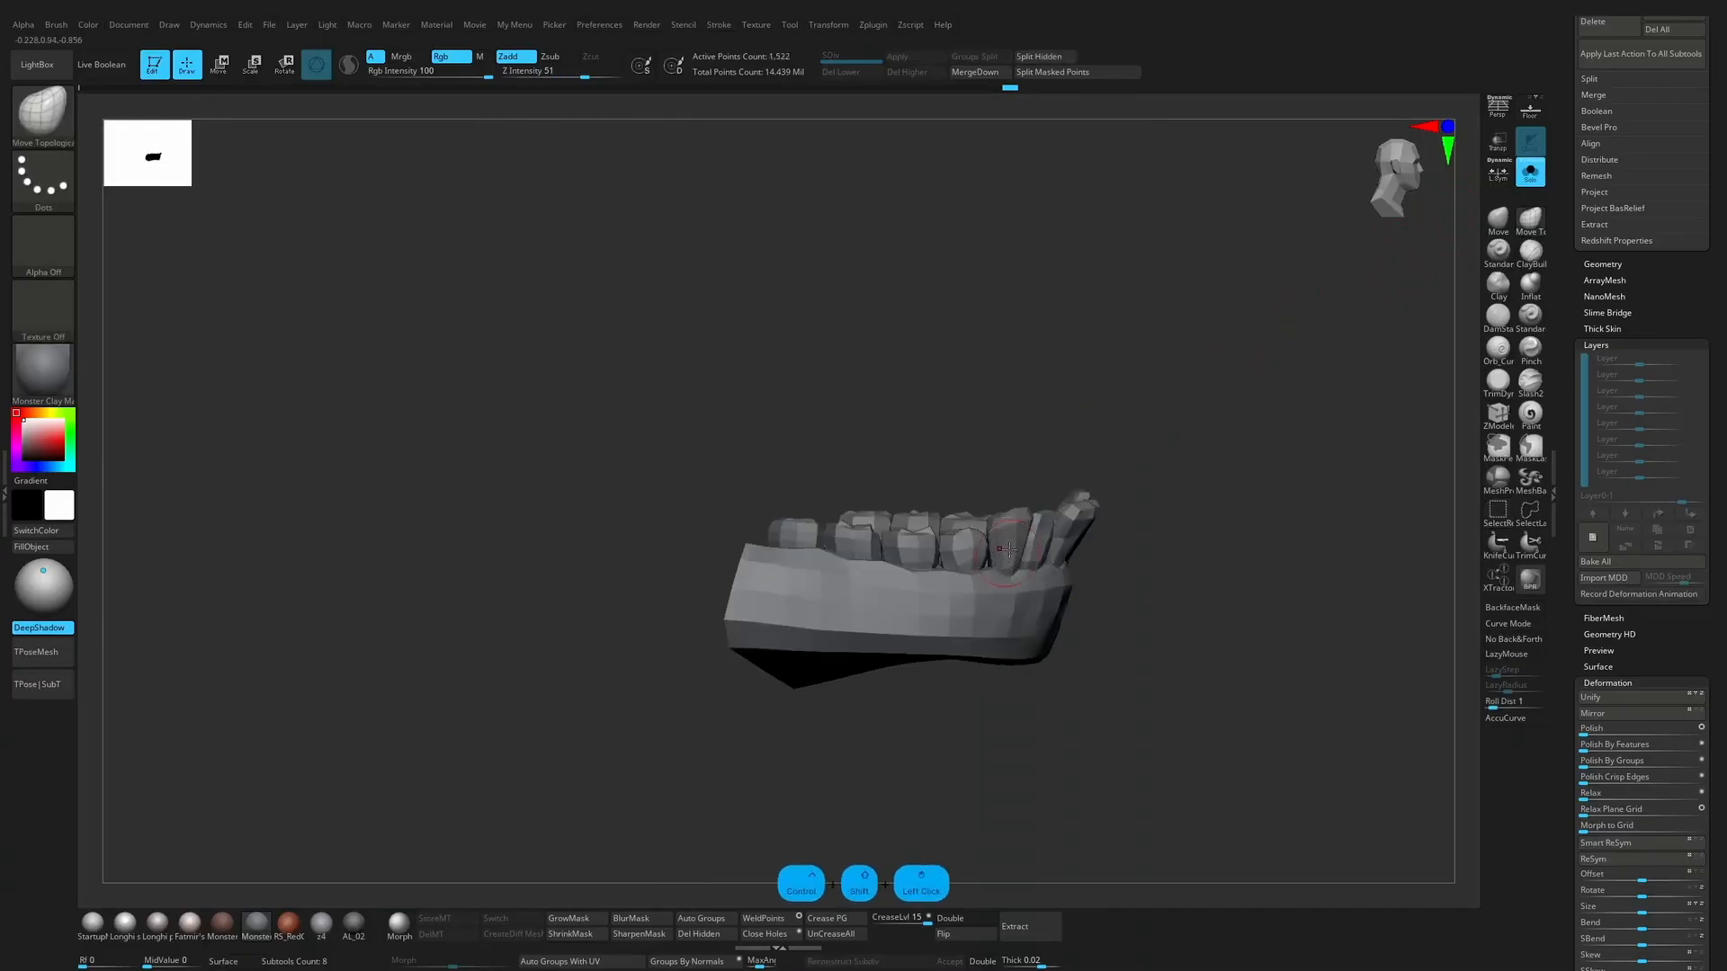
pyautogui.hotkey('shift', 'f')
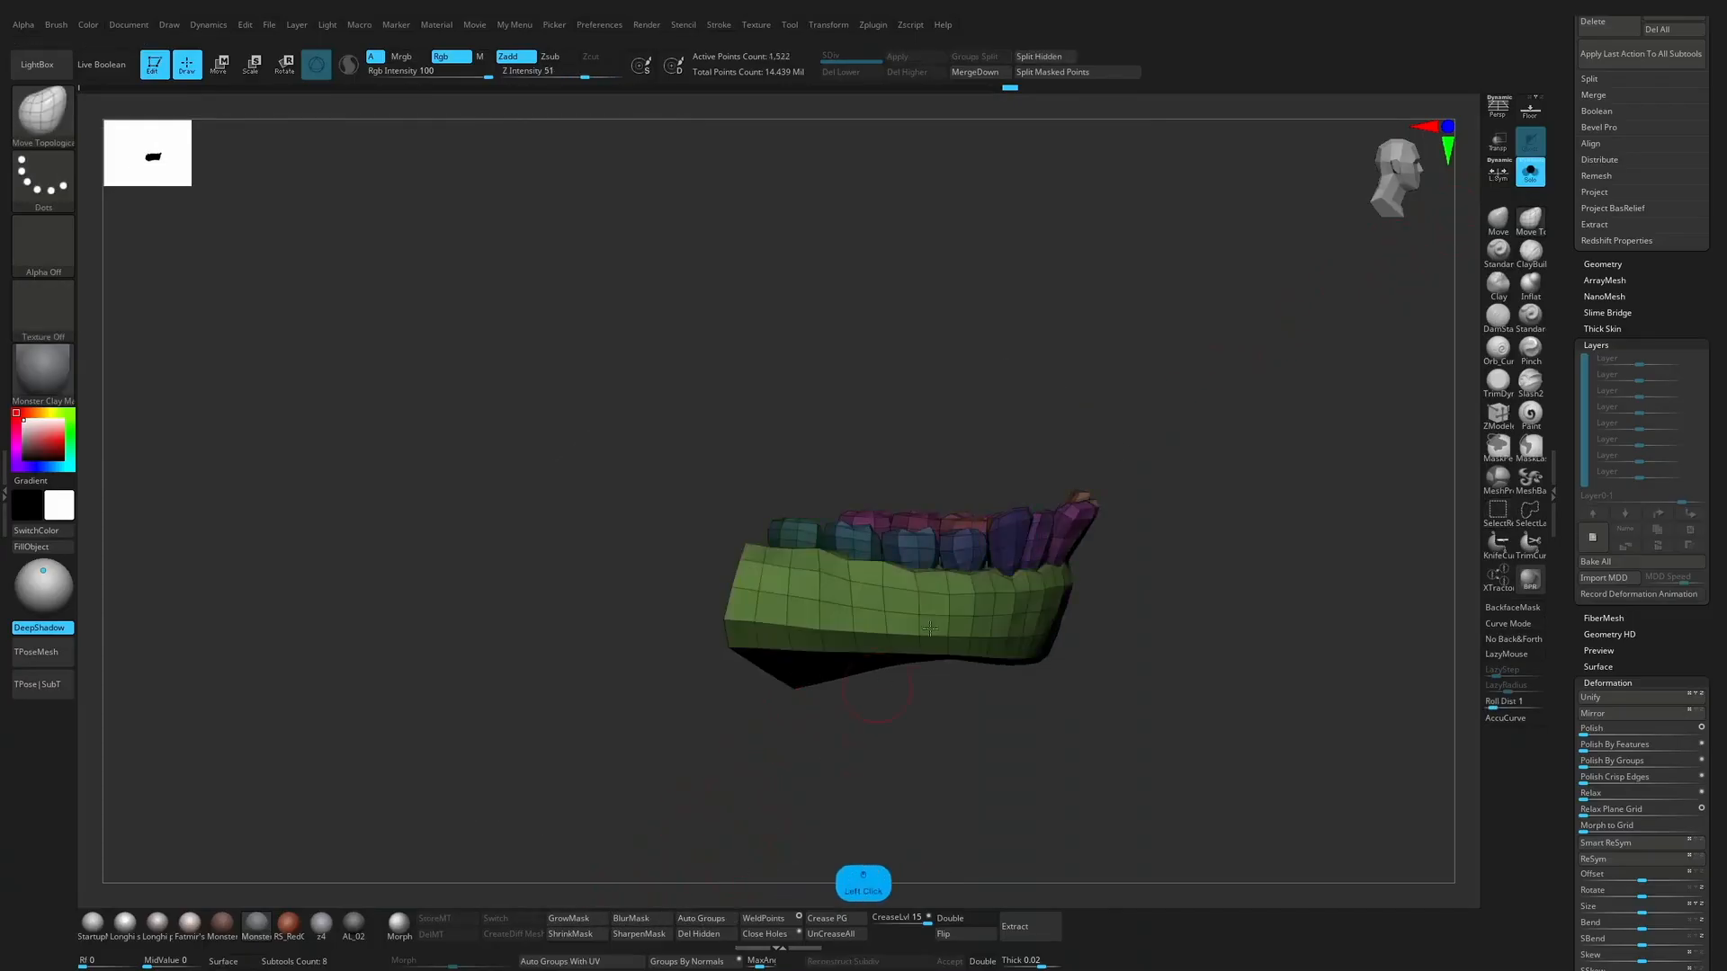
pyautogui.keyDown('ctrl'); pyautogui.keyDown('shift'); pyautogui.click(1214, 484); pyautogui.keyUp('shift'); pyautogui.keyUp('ctrl')
pyautogui.hotkey('ctrl', 'z')
pyautogui.hotkey('ctrl', 'w')
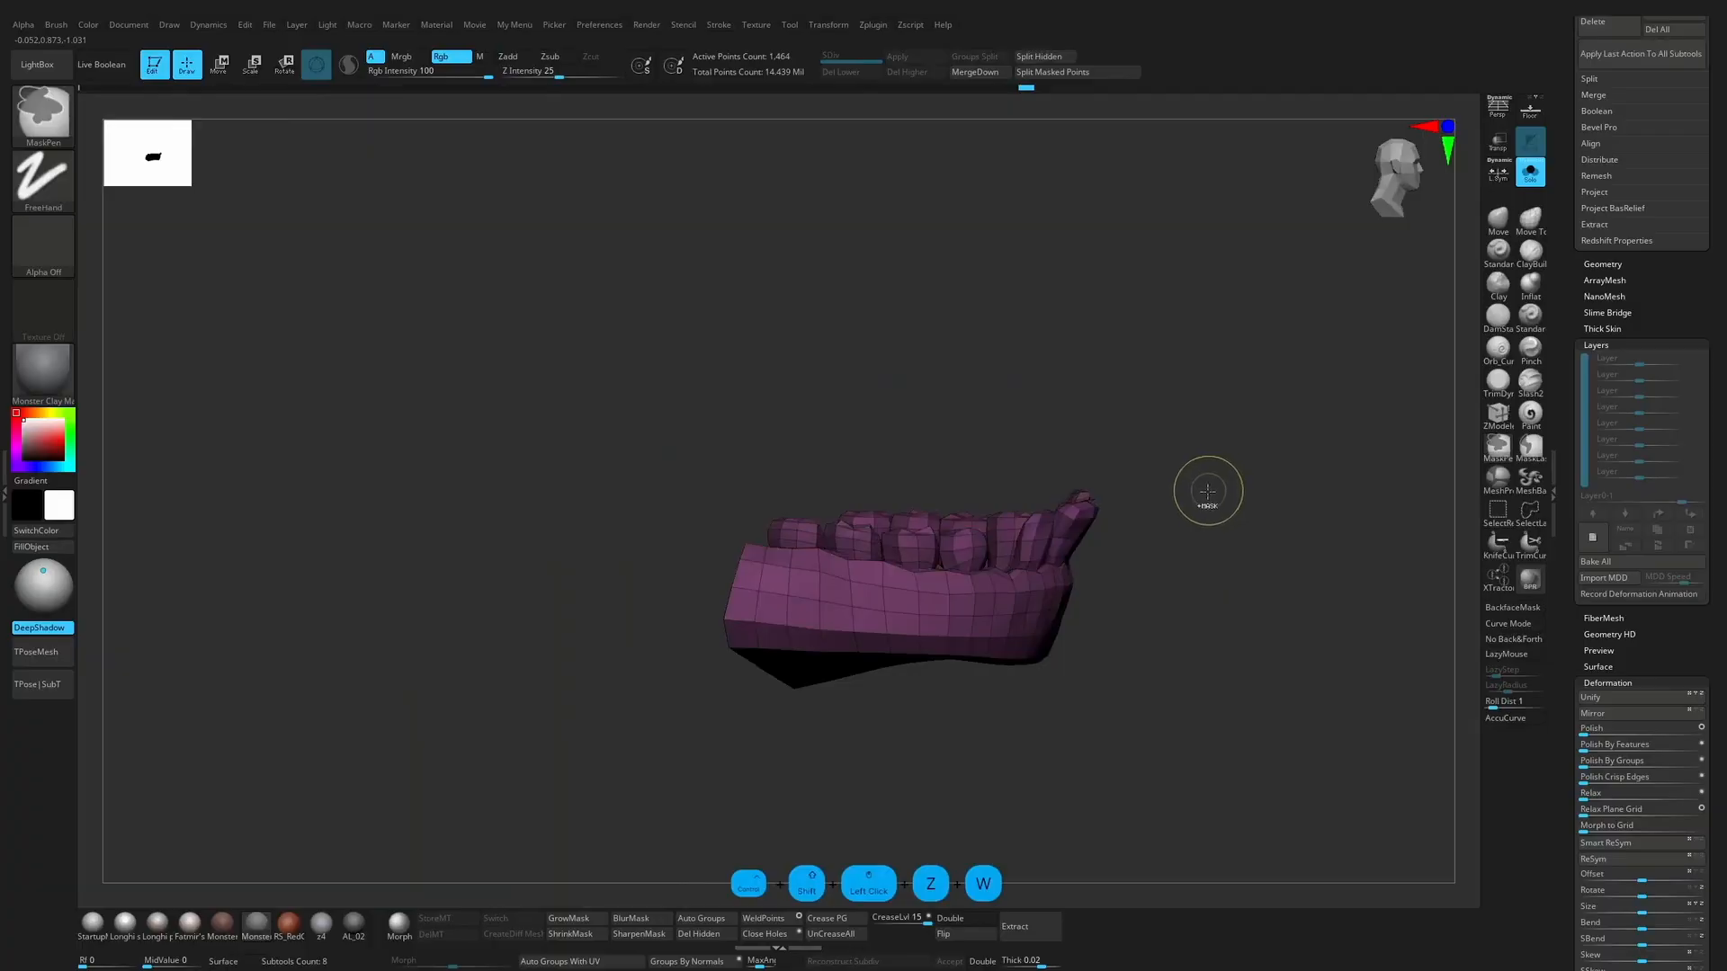
pyautogui.keyDown('ctrl'); pyautogui.keyDown('shift'); pyautogui.click(1206, 490); pyautogui.keyUp('shift'); pyautogui.keyUp('ctrl')
pyautogui.keyDown('ctrl'); pyautogui.keyDown('shift'); pyautogui.click(1004, 561); pyautogui.keyUp('shift'); pyautogui.keyUp('ctrl')
pyautogui.keyDown('ctrl'); pyautogui.keyDown('shift'); pyautogui.click(720, 850); pyautogui.keyUp('shift'); pyautogui.keyUp('ctrl')
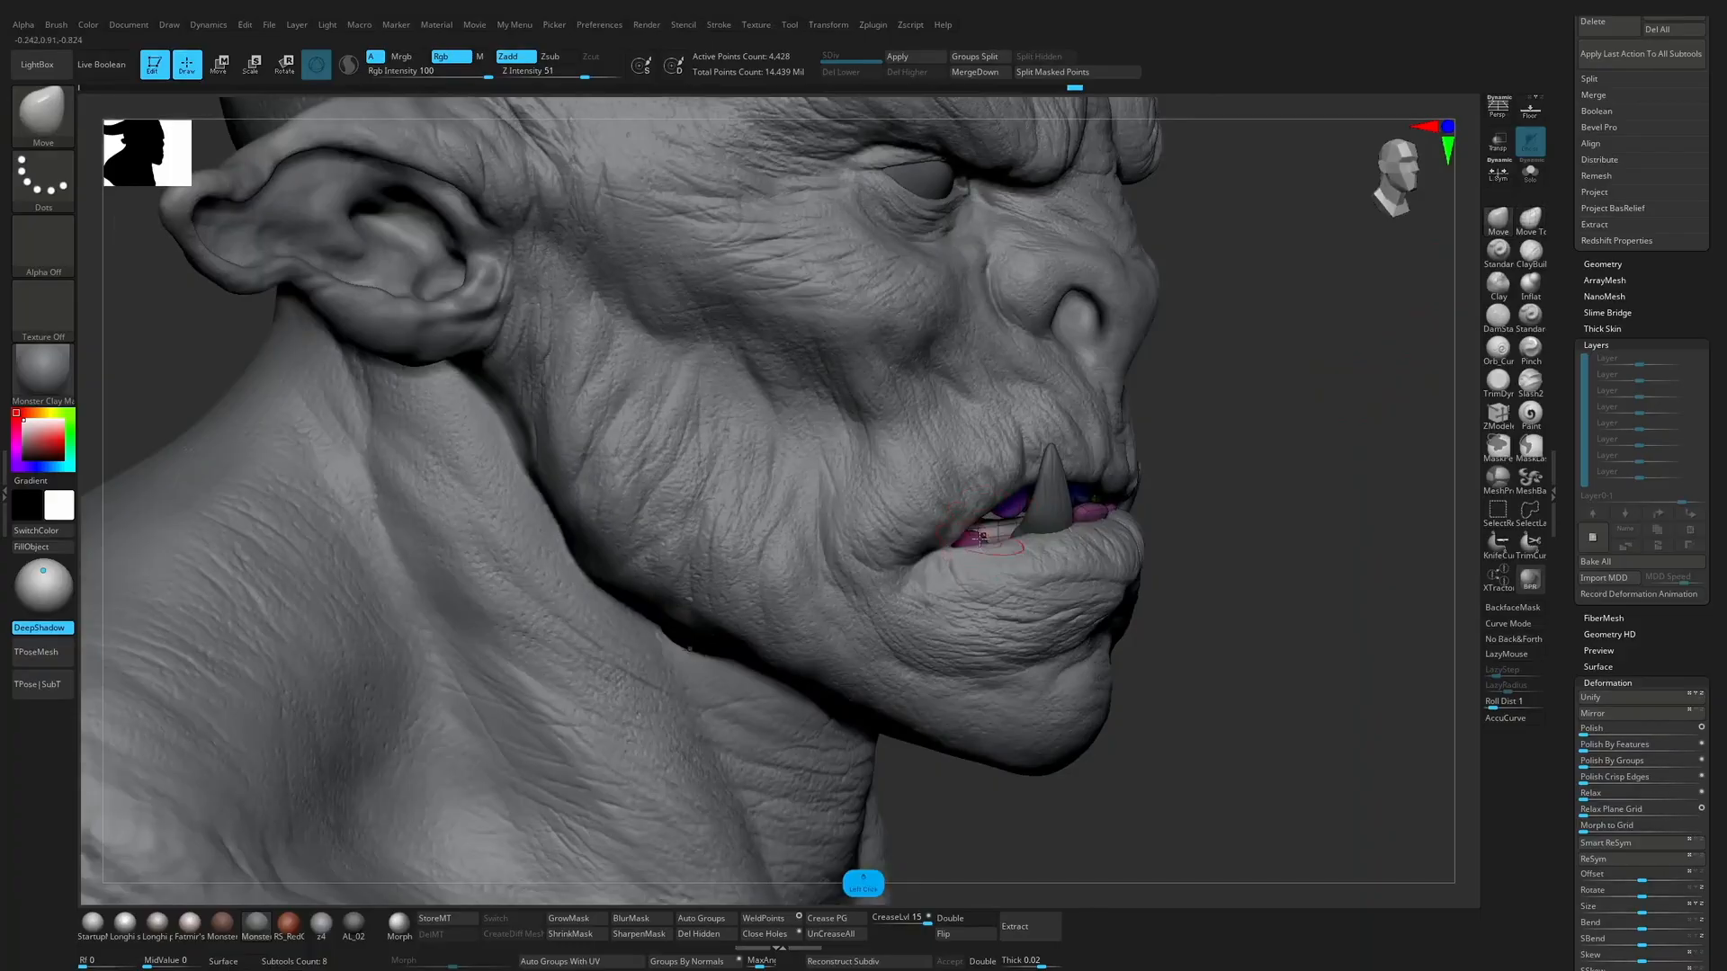
# Step: Turn off the polygroup display and nudge the lower side teeth behind the tusk with the Move Topological brush
pyautogui.hotkey('shift', 'f')
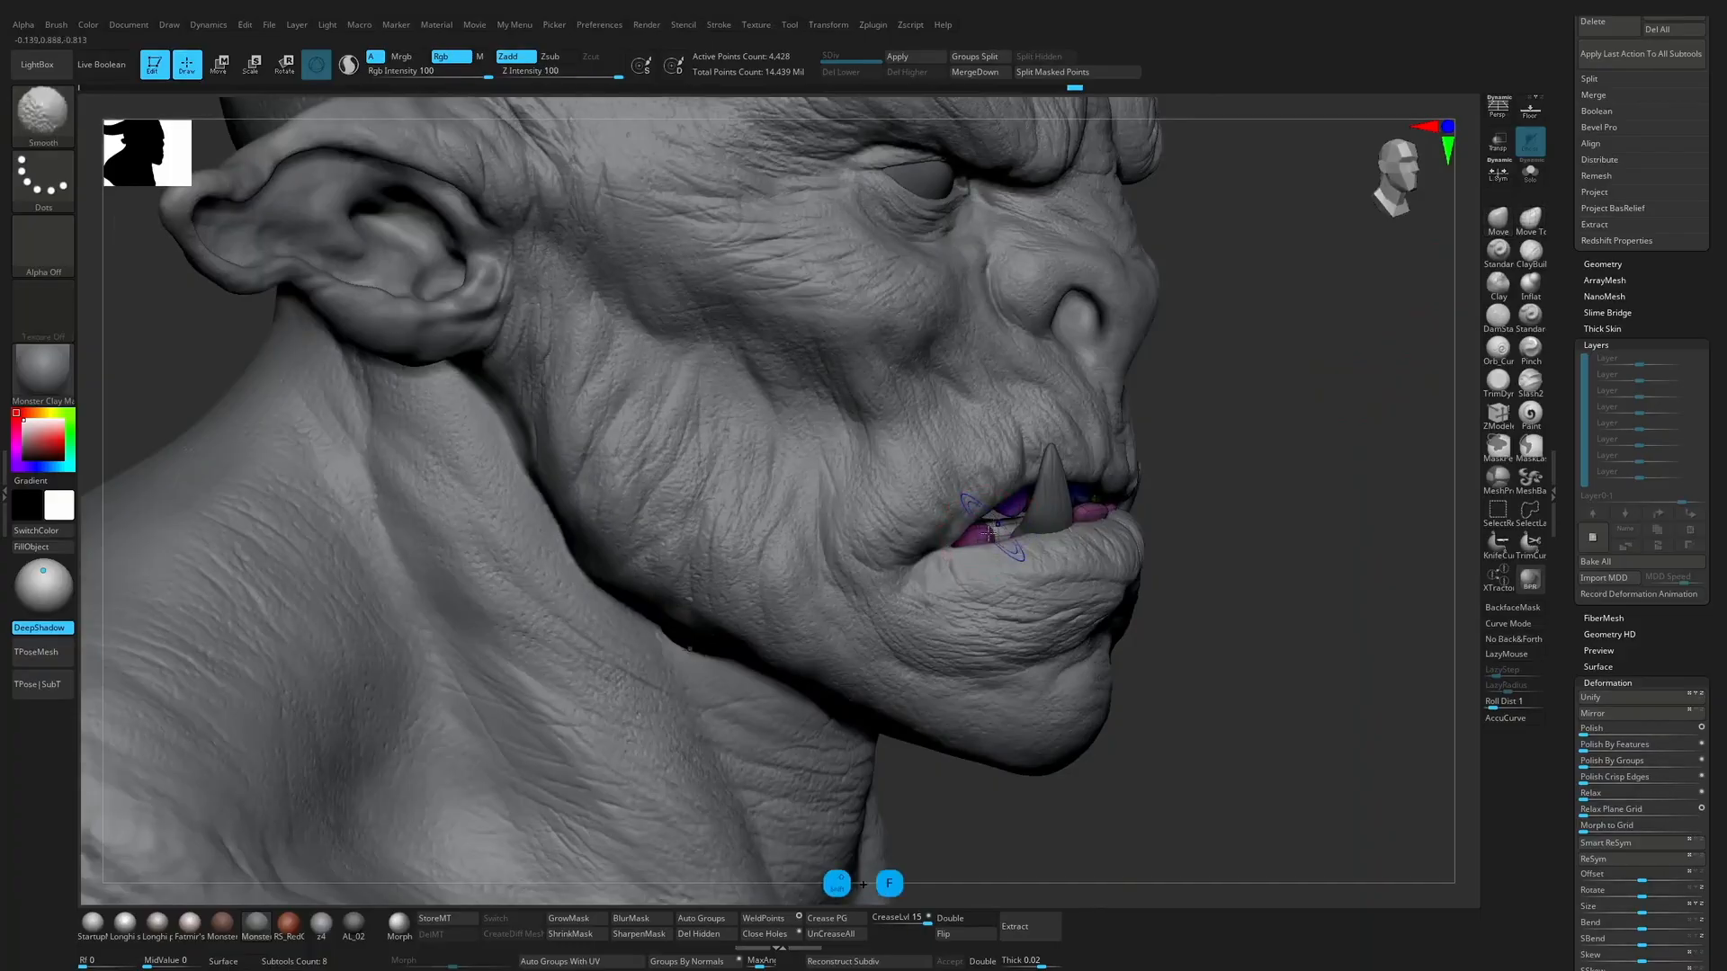
pyautogui.moveTo(982, 537); pyautogui.dragTo(985, 515)
pyautogui.hotkey('ctrl', 'z')
pyautogui.click(1529, 221)
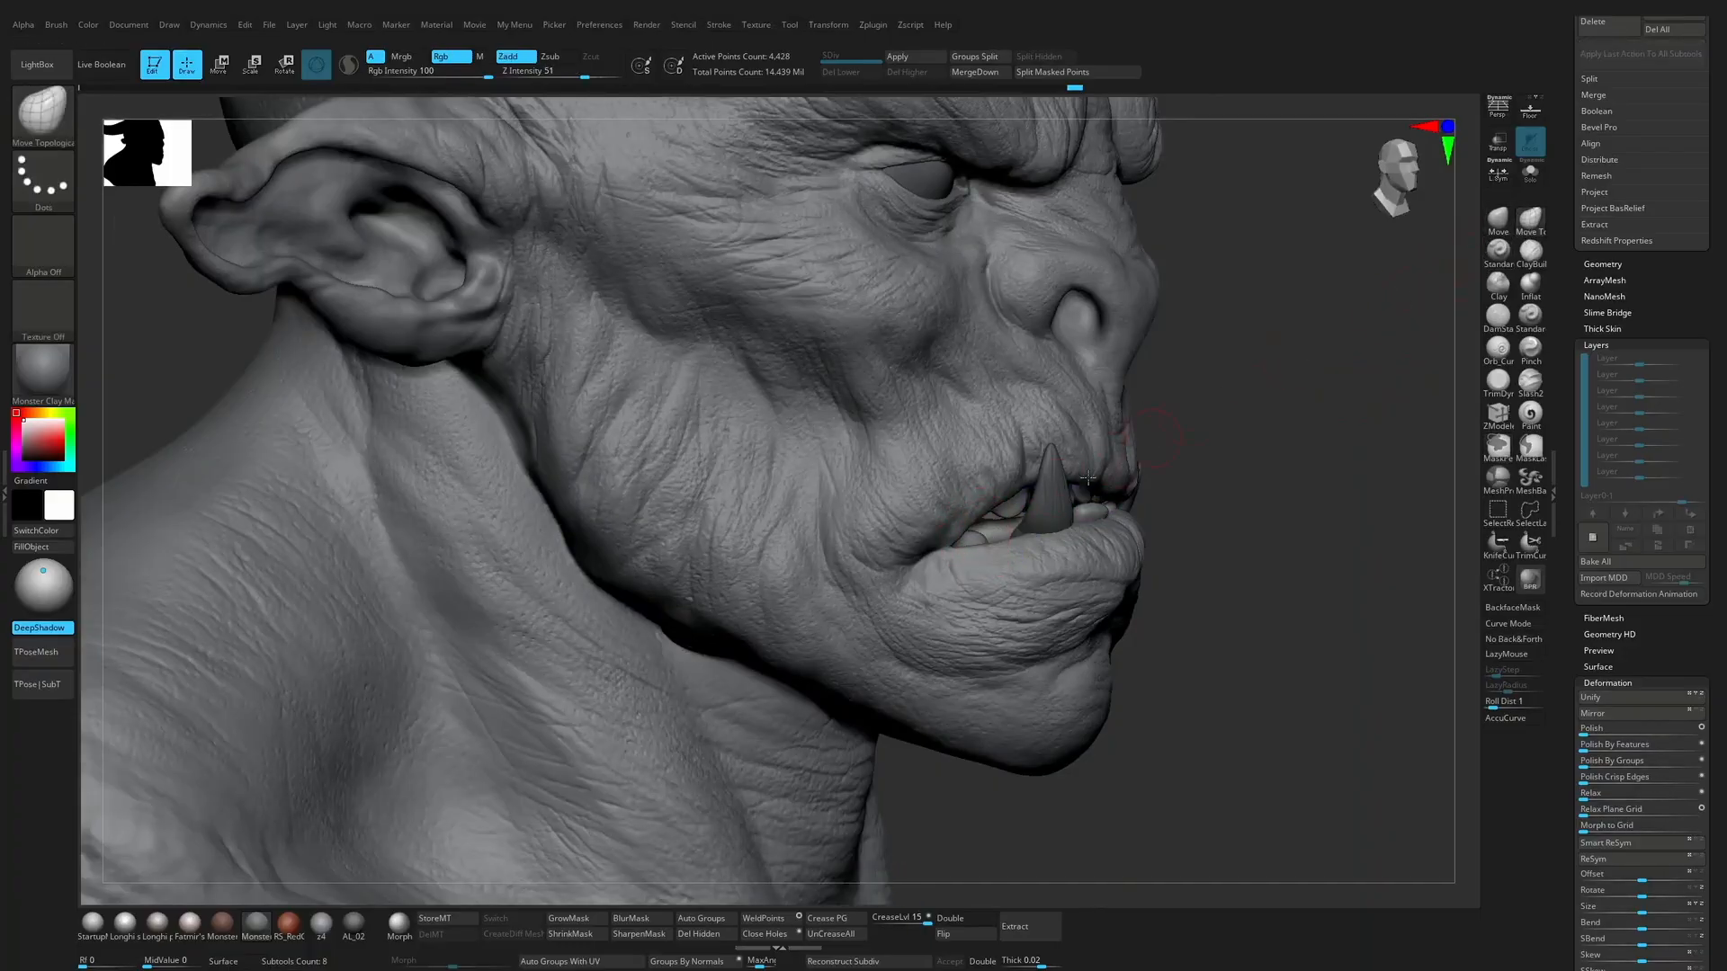
pyautogui.keyDown('shift'); pyautogui.click(995, 529); pyautogui.keyUp('shift')
pyautogui.moveTo(1130, 482); pyautogui.dragTo(987, 534, button='right')
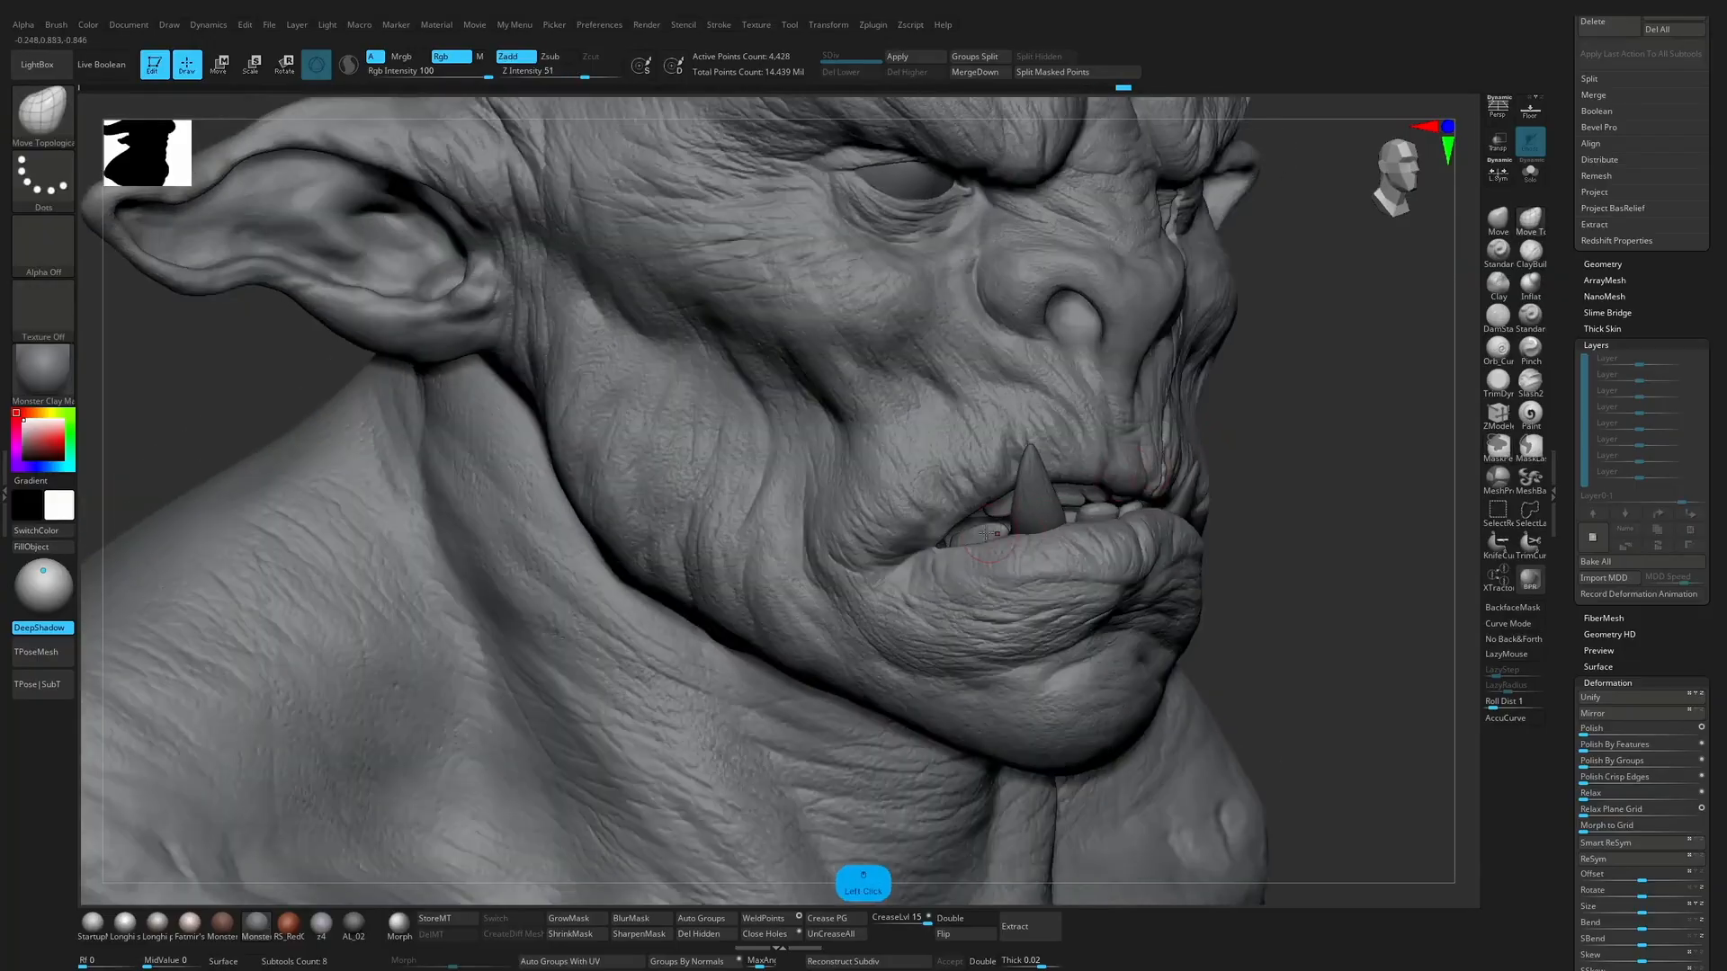
# Step: Solo the teeth subtool and reshape the lower side tooth beside the gap with Move Topological
pyautogui.click(1526, 184)
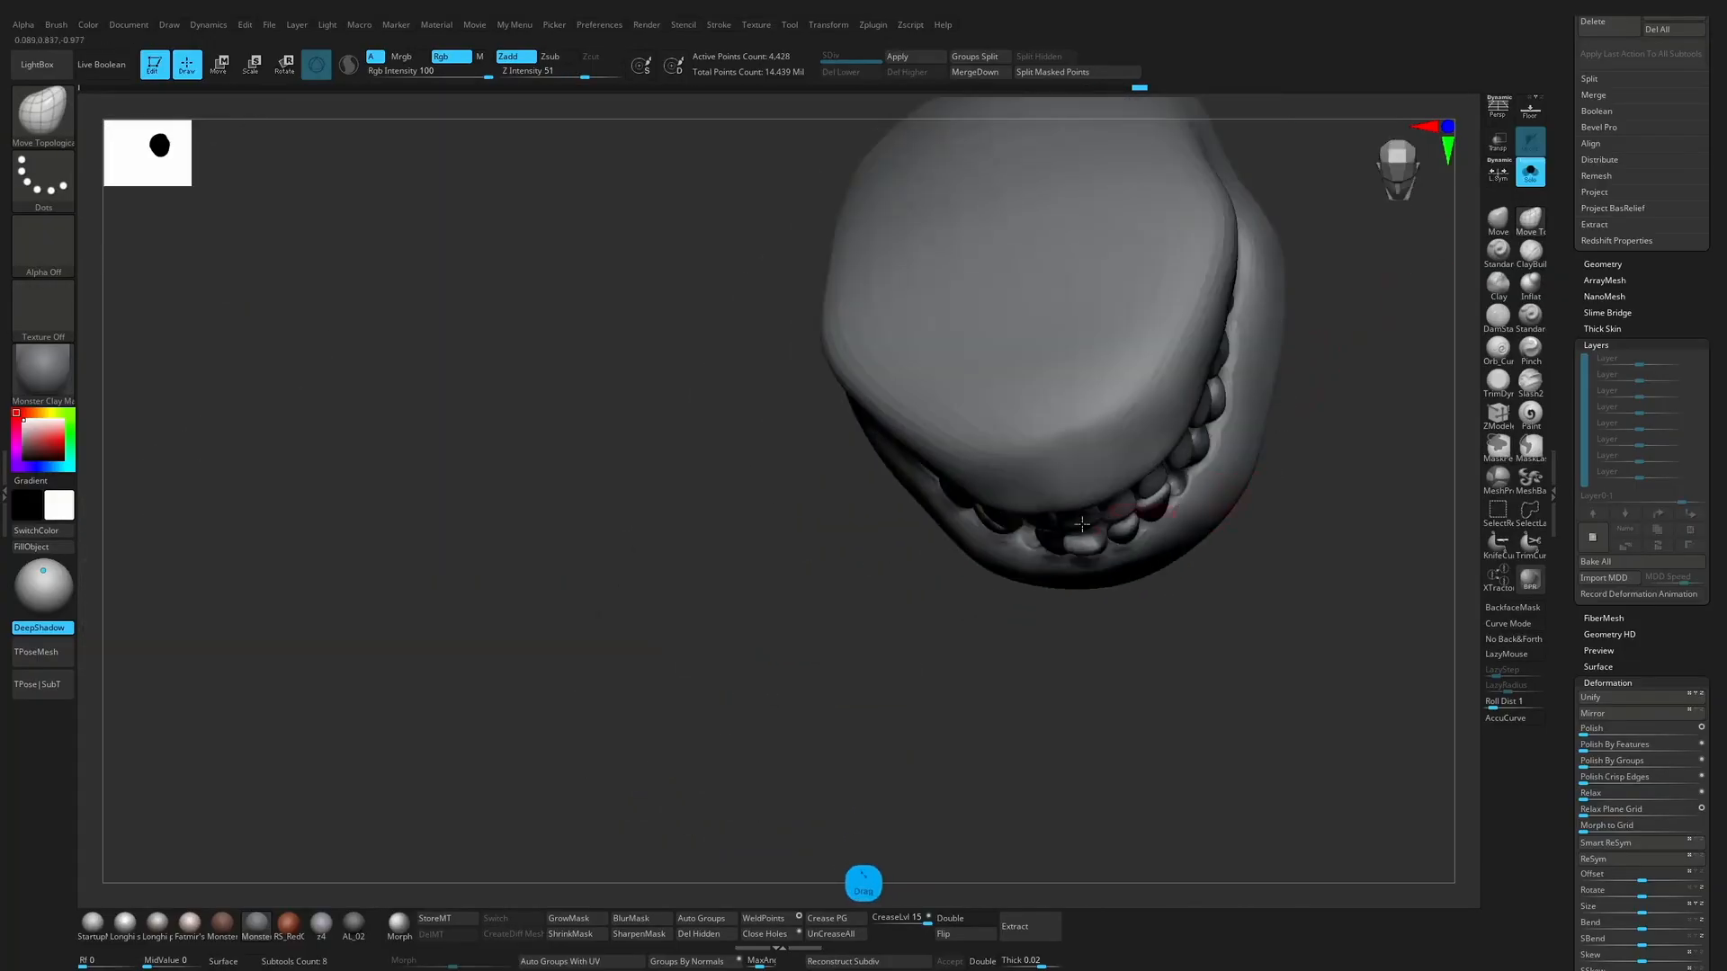
pyautogui.press('s')
pyautogui.moveTo(945, 681); pyautogui.dragTo(978, 536)
pyautogui.press('s')
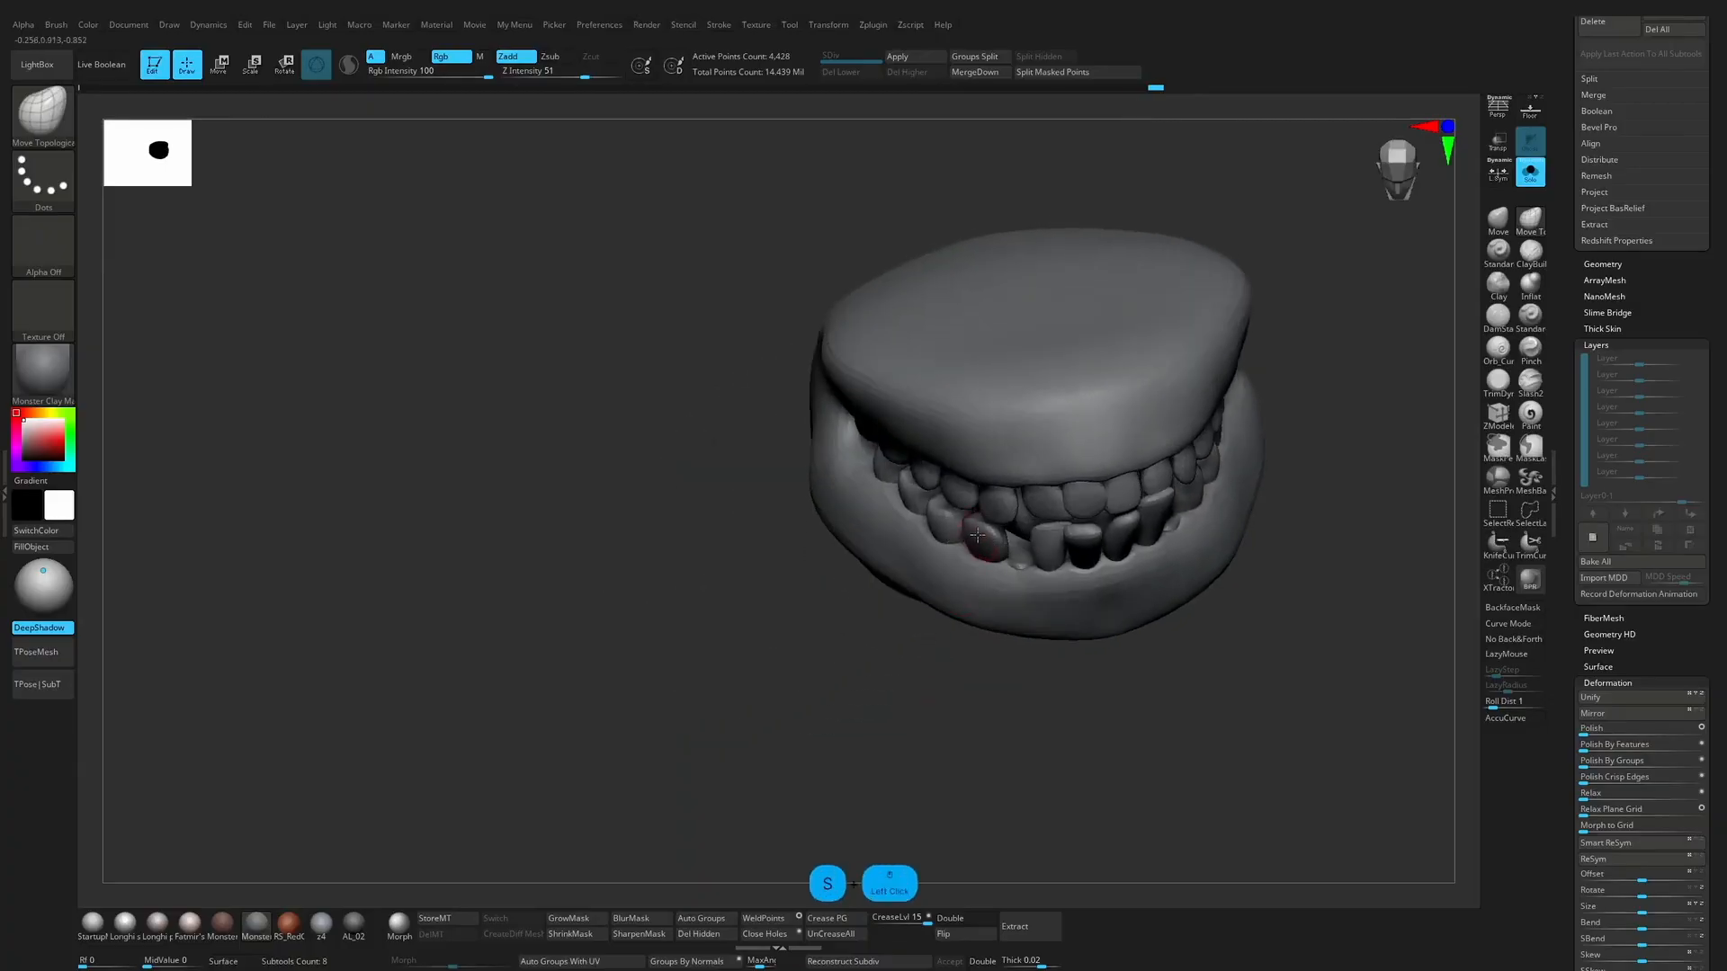
pyautogui.moveTo(916, 651)
pyautogui.mouseDown()
pyautogui.moveTo(984, 541)
pyautogui.moveTo(1026, 649)
pyautogui.mouseUp()
pyautogui.keyDown('shift'); pyautogui.click(986, 541); pyautogui.keyUp('shift')
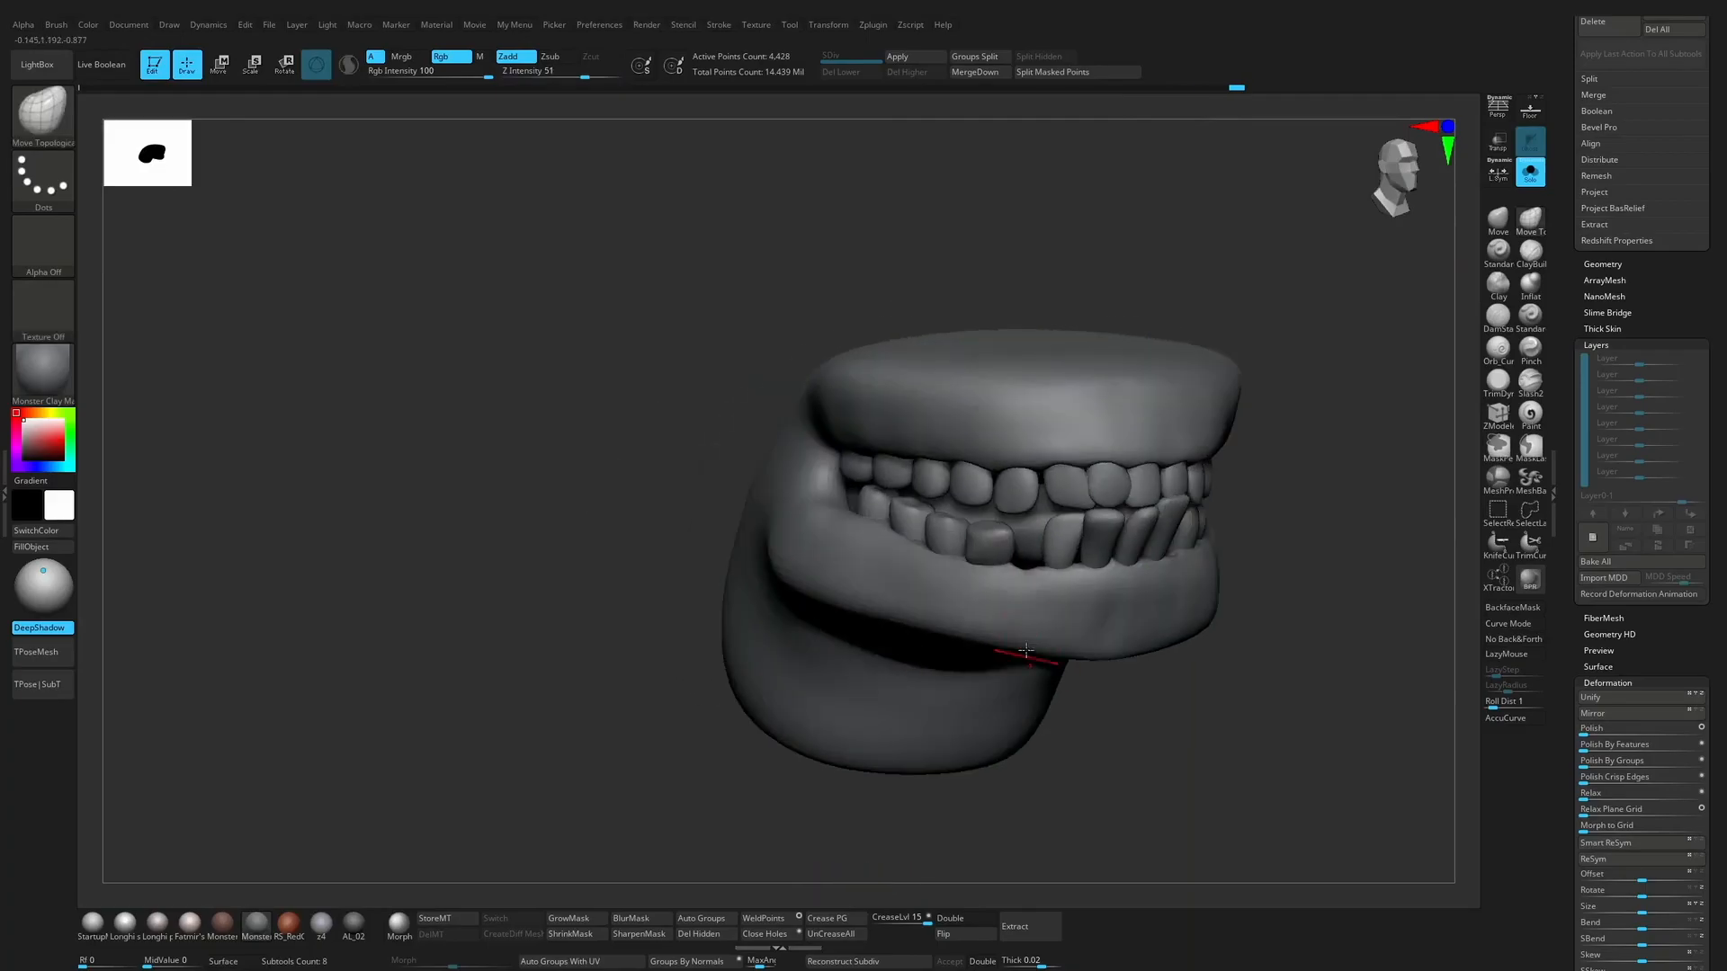
# Step: Show the full bust and fit the lower side teeth into the mouth corner using Move Topological and the Move brush
pyautogui.click(1527, 180)
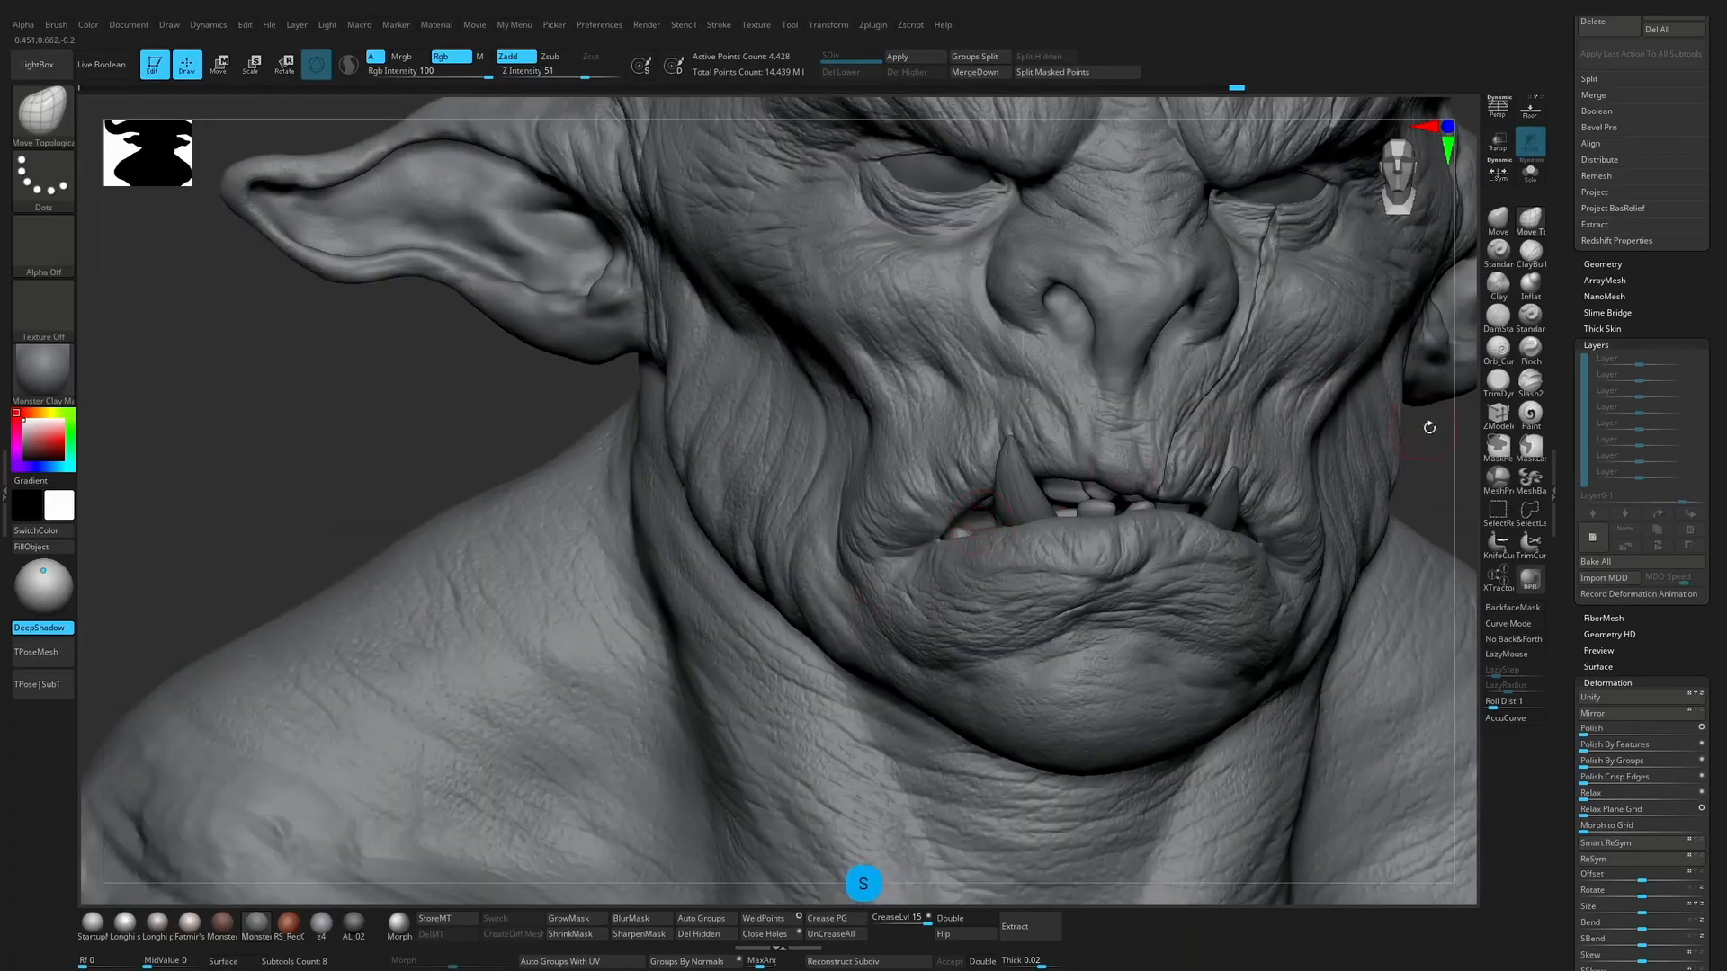
pyautogui.moveTo(1428, 426); pyautogui.dragTo(987, 533)
pyautogui.press('s')
pyautogui.moveTo(1358, 422); pyautogui.dragTo(990, 535)
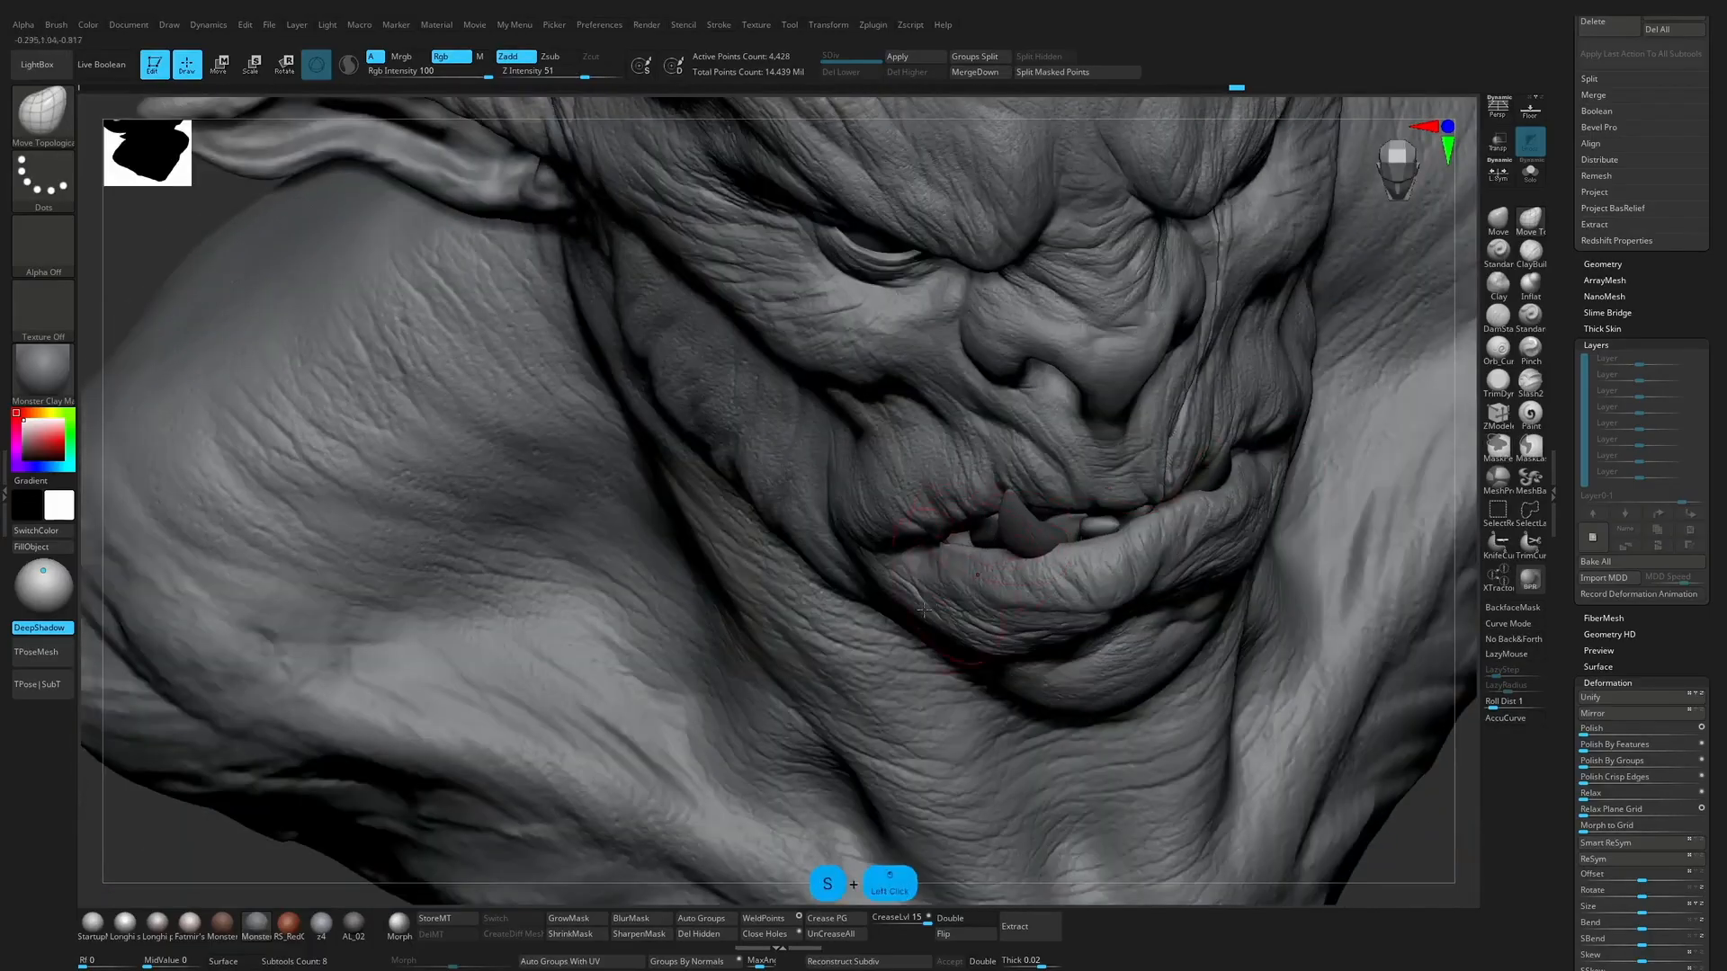
pyautogui.keyDown('ctrl'); pyautogui.moveTo(295, 870); pyautogui.dragTo(270, 886); pyautogui.keyUp('ctrl')
pyautogui.press('b')
pyautogui.press('m')
pyautogui.press('v')
pyautogui.press('s')
pyautogui.click(966, 547)
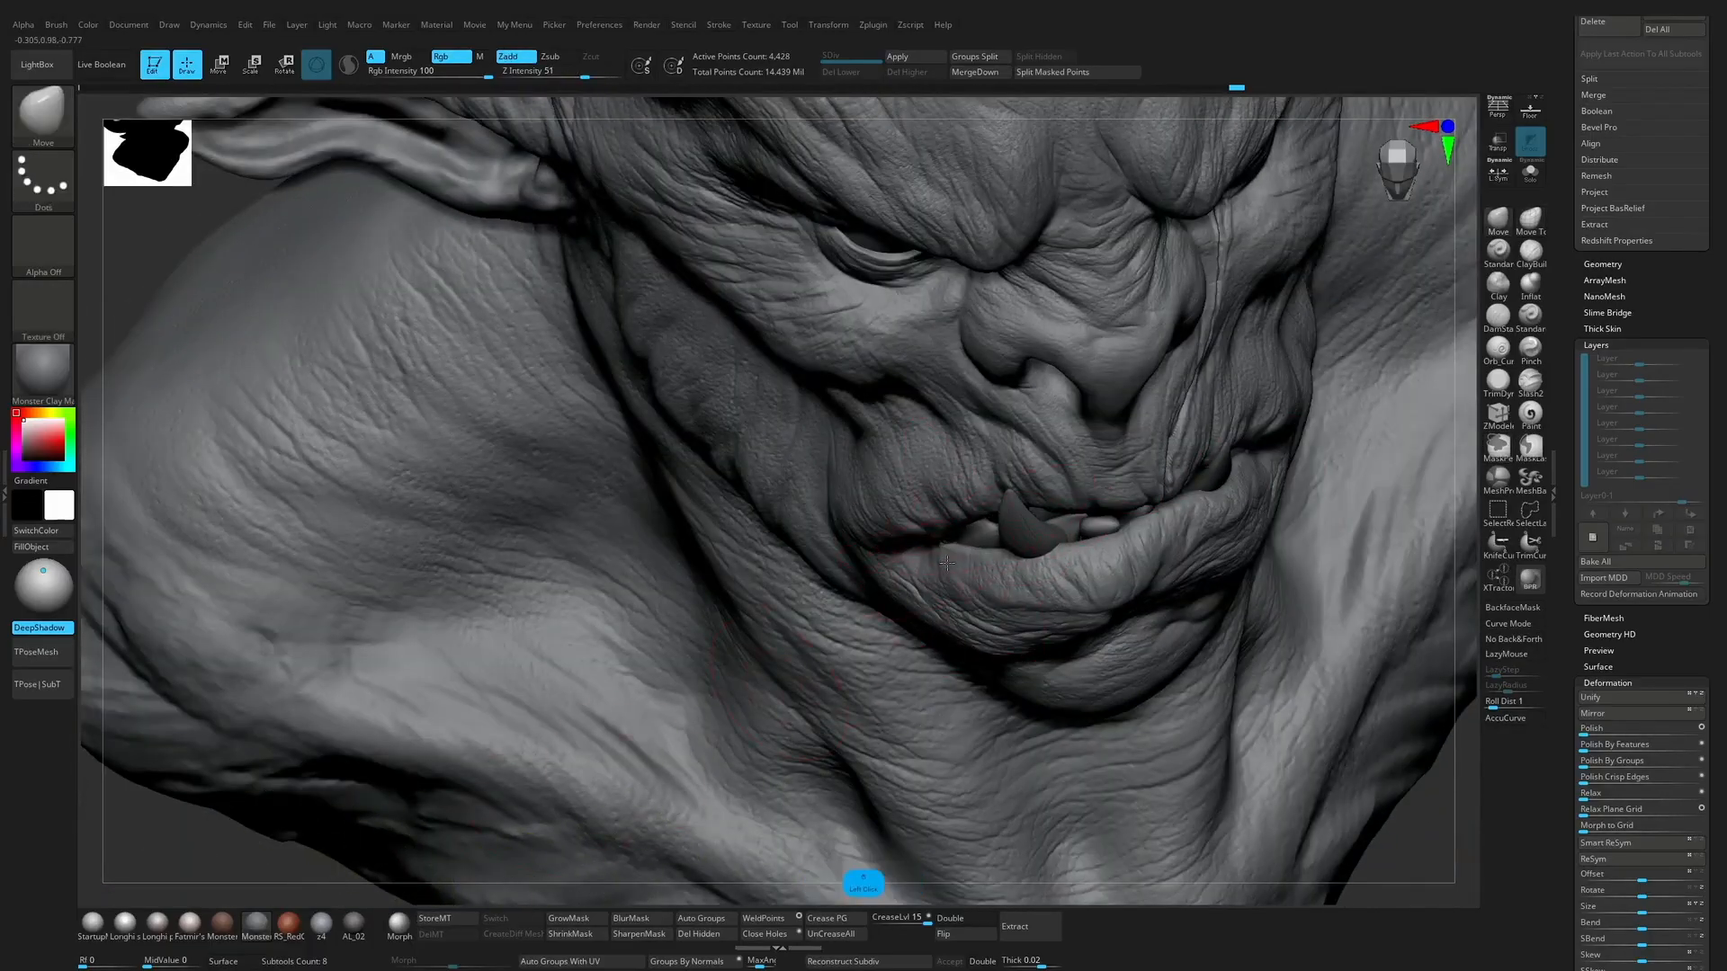
# Step: Select the head subtool, drop it to subdivision level 3 and adjust the lip beside the tusk with Move Topological
pyautogui.moveTo(1474, 375)
pyautogui.mouseDown()
pyautogui.moveTo(1472, 325)
pyautogui.moveTo(1426, 340)
pyautogui.moveTo(1361, 440)
pyautogui.moveTo(1331, 256)
pyautogui.mouseUp()
pyautogui.press('s')
pyautogui.click(1401, 345)
pyautogui.keyDown('alt'); pyautogui.click(1103, 443); pyautogui.keyUp('alt')
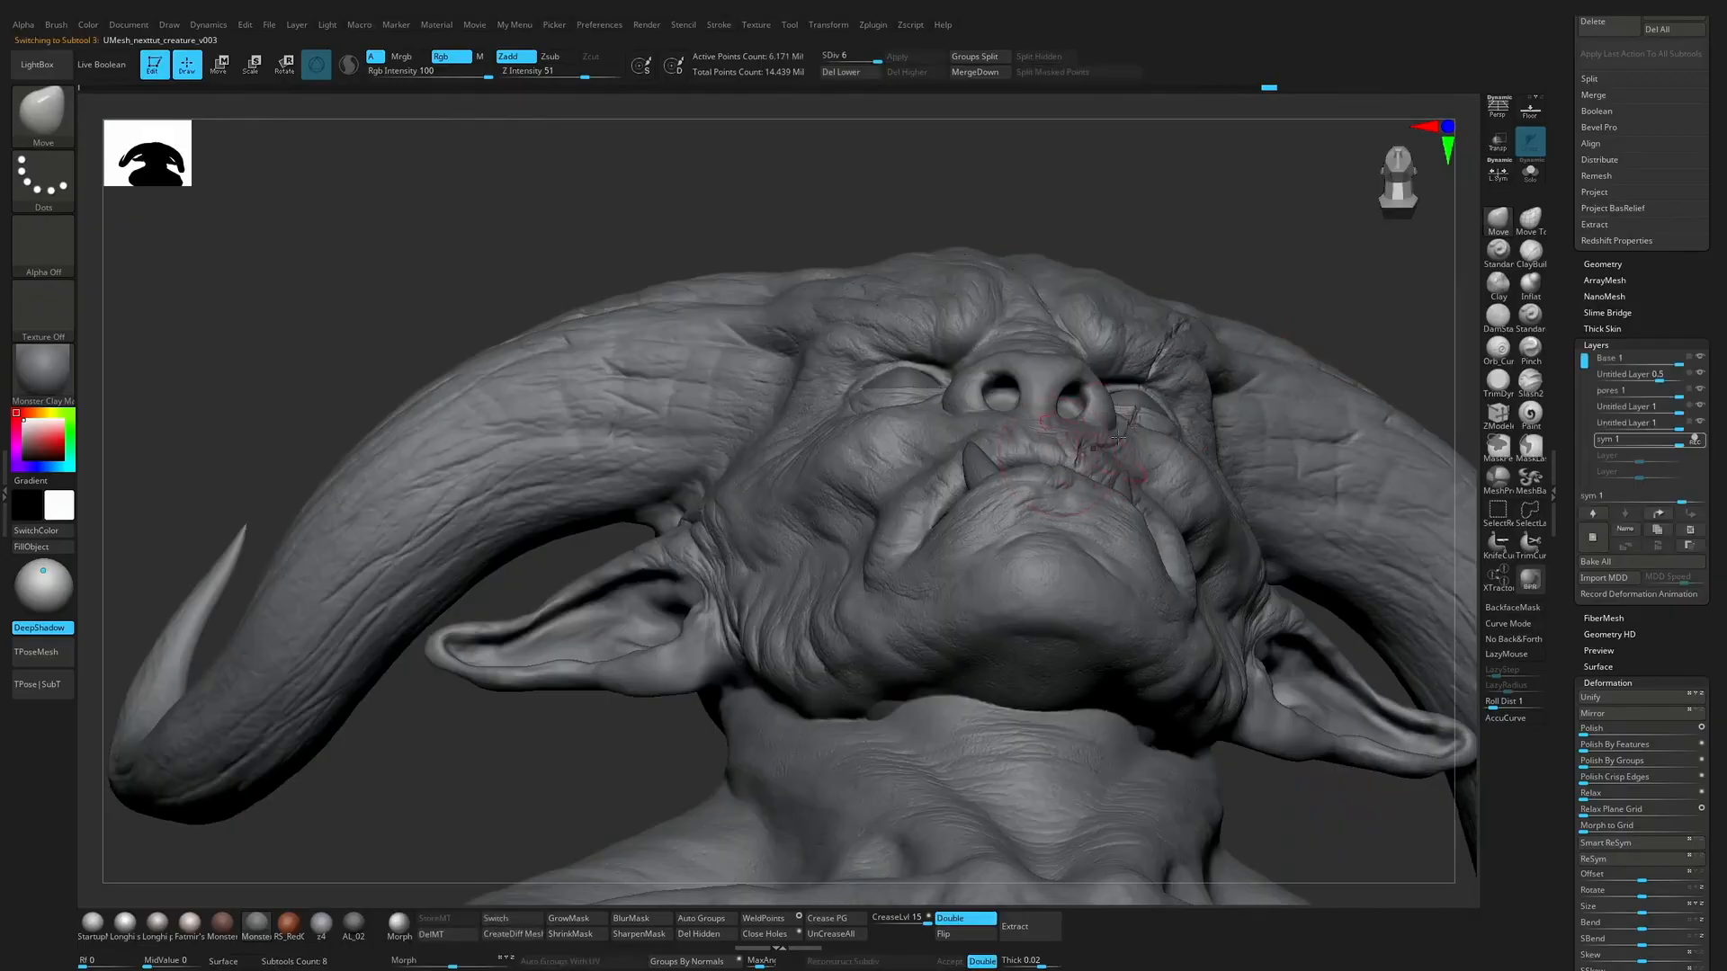
pyautogui.click(1530, 219)
pyautogui.hotkey('shift', 'd')
pyautogui.hotkey('shift', 'd')
pyautogui.hotkey('shift', 'd')
pyautogui.click(968, 479)
# Step: Reshape the lips around both tusks and the mouth corners, and return the head to subdivision level 6
pyautogui.moveTo(1261, 251)
pyautogui.mouseDown()
pyautogui.moveTo(1255, 378)
pyautogui.moveTo(1106, 504)
pyautogui.moveTo(1073, 581)
pyautogui.moveTo(1099, 531)
pyautogui.moveTo(1067, 505)
pyautogui.mouseUp()
pyautogui.moveTo(753, 601)
pyautogui.keyDown('shift'); pyautogui.mouseDown()
pyautogui.moveTo(1025, 528)
pyautogui.moveTo(983, 501)
pyautogui.mouseUp(); pyautogui.keyUp('shift')
pyautogui.press('s')
pyautogui.press('s')
pyautogui.moveTo(1119, 537)
pyautogui.mouseDown()
pyautogui.moveTo(1120, 556)
pyautogui.moveTo(1078, 547)
pyautogui.mouseUp()
pyautogui.press('s')
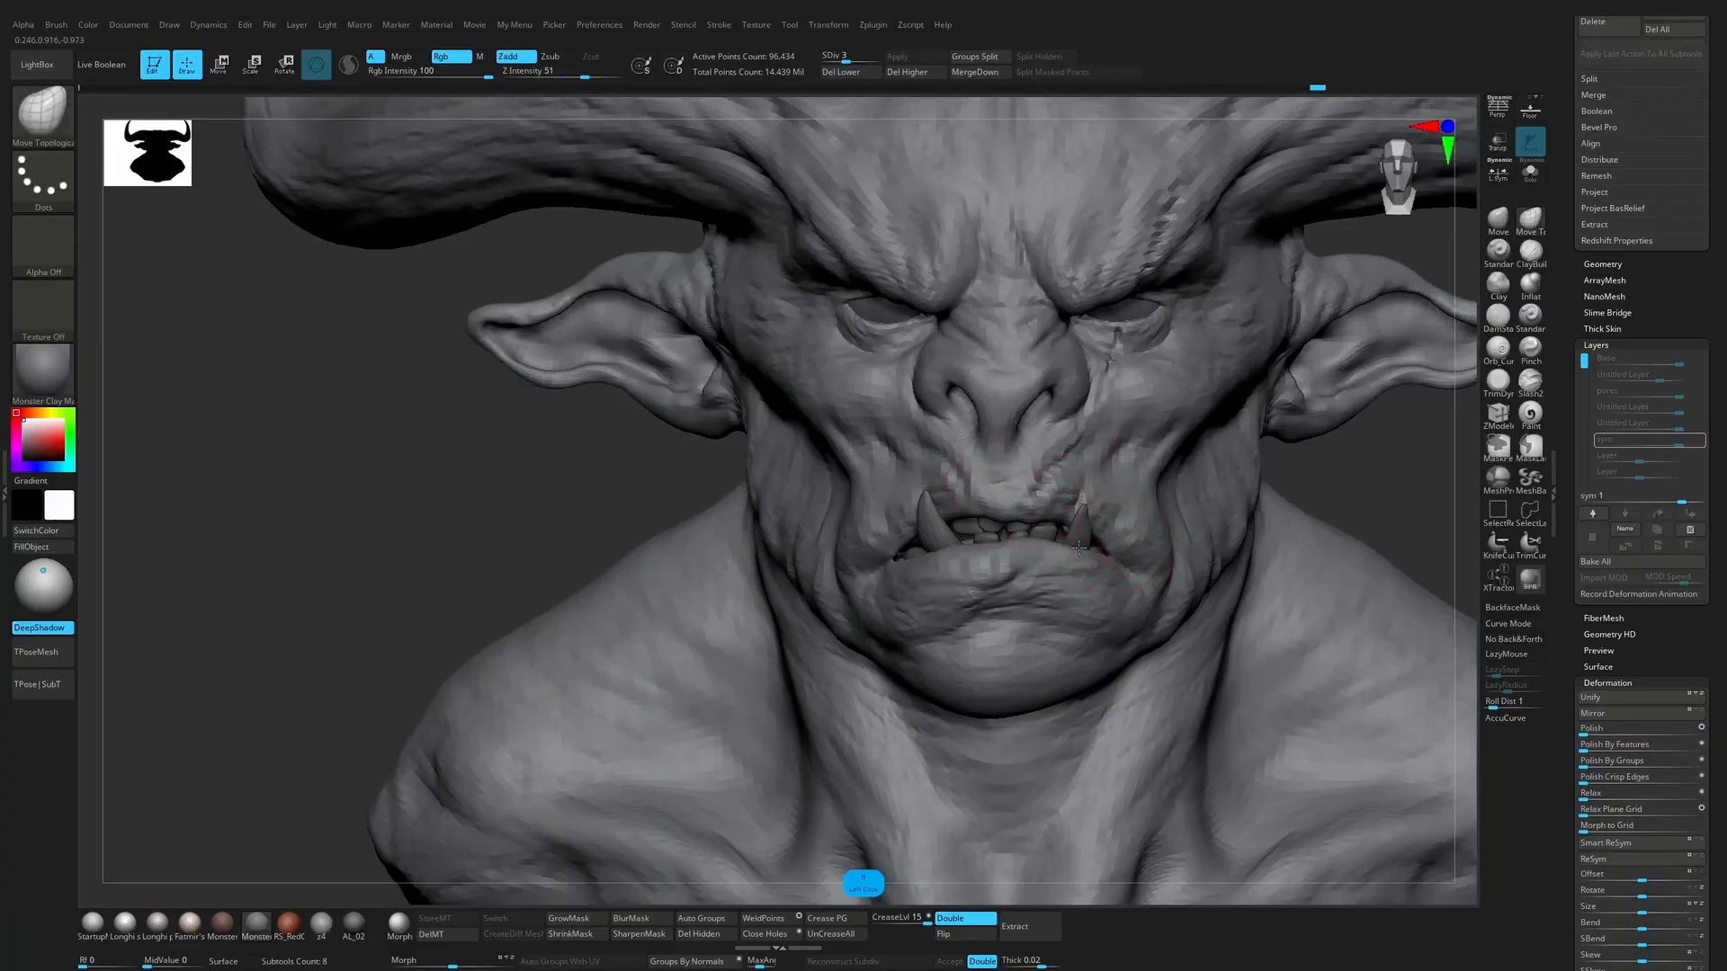
pyautogui.moveTo(1363, 475); pyautogui.dragTo(869, 567)
pyautogui.keyDown('shift'); pyautogui.moveTo(728, 725); pyautogui.dragTo(1285, 424); pyautogui.keyUp('shift')
pyautogui.moveTo(1204, 532); pyautogui.dragTo(1200, 538)
pyautogui.press('d')
pyautogui.press('d')
pyautogui.press('d')
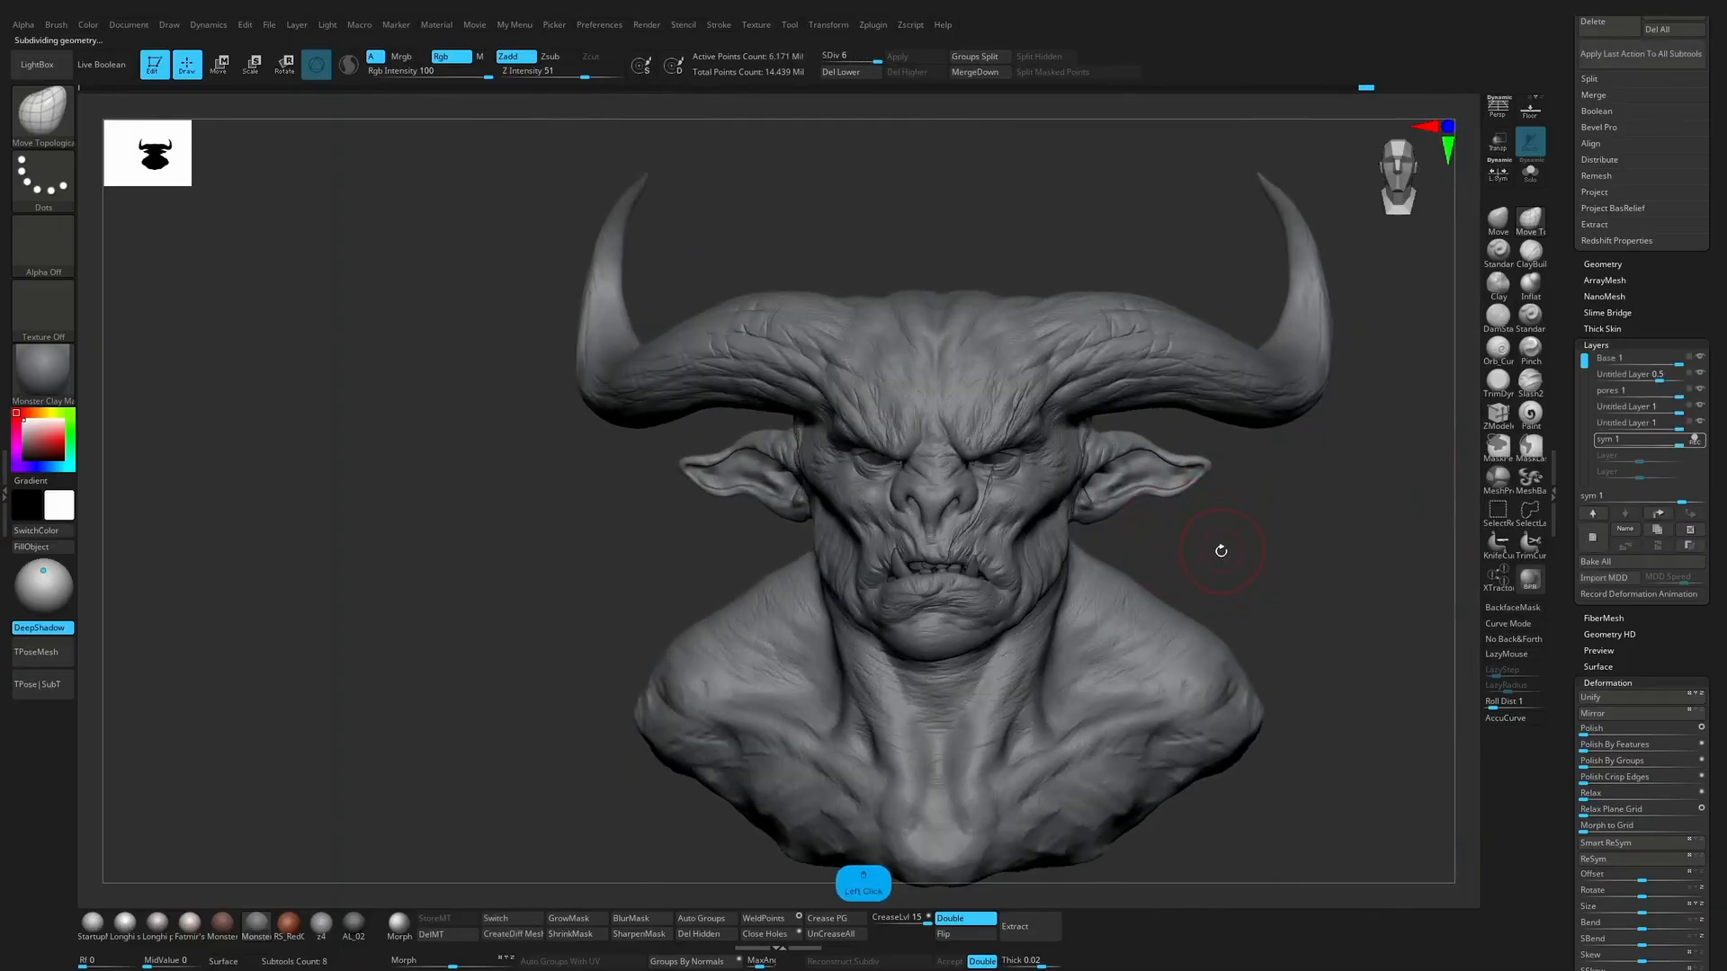
# Step: Nudge the lip around the tusk and the mouth corner from three-quarter and front views
pyautogui.keyDown('shift'); pyautogui.moveTo(1221, 551); pyautogui.dragTo(1349, 567); pyautogui.keyUp('shift')
pyautogui.moveTo(921, 570); pyautogui.dragTo(910, 566)
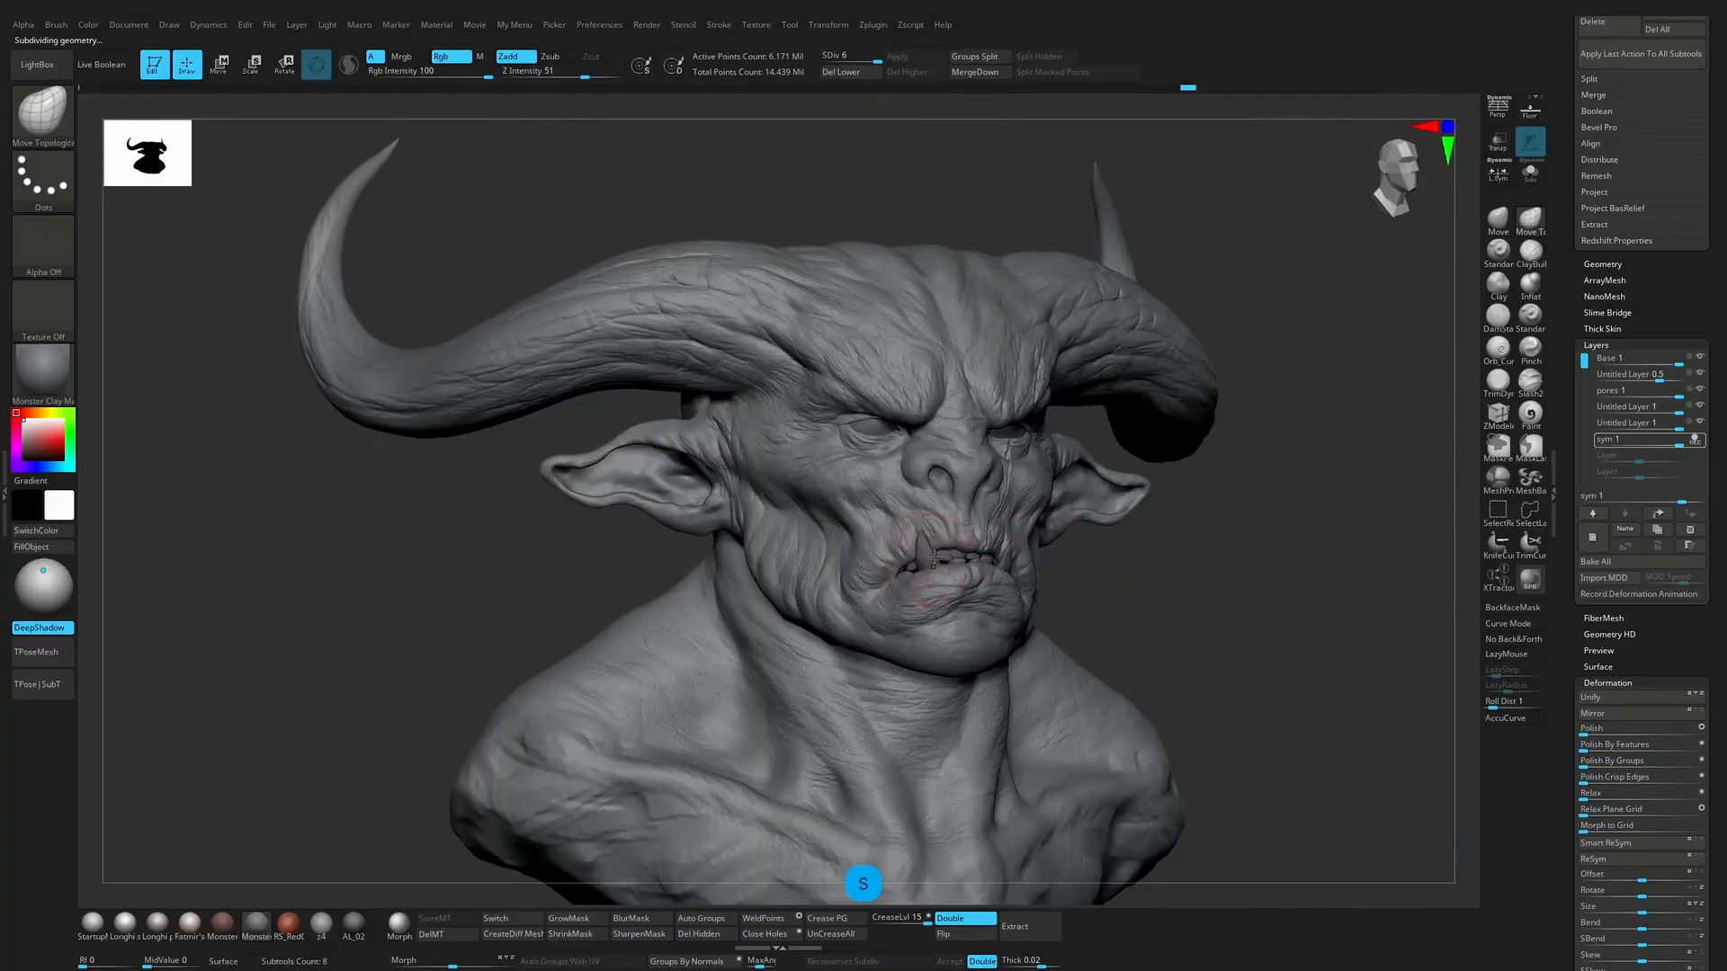
pyautogui.hotkey('shift', 'f')
pyautogui.moveTo(1214, 558)
pyautogui.keyDown('alt'); pyautogui.mouseDown()
pyautogui.moveTo(1286, 589)
pyautogui.moveTo(1102, 587)
pyautogui.mouseUp(); pyautogui.keyUp('alt')
pyautogui.hotkey('shift', 'f')
pyautogui.moveTo(961, 541); pyautogui.dragTo(1234, 503)
pyautogui.hotkey('shift', 'z')
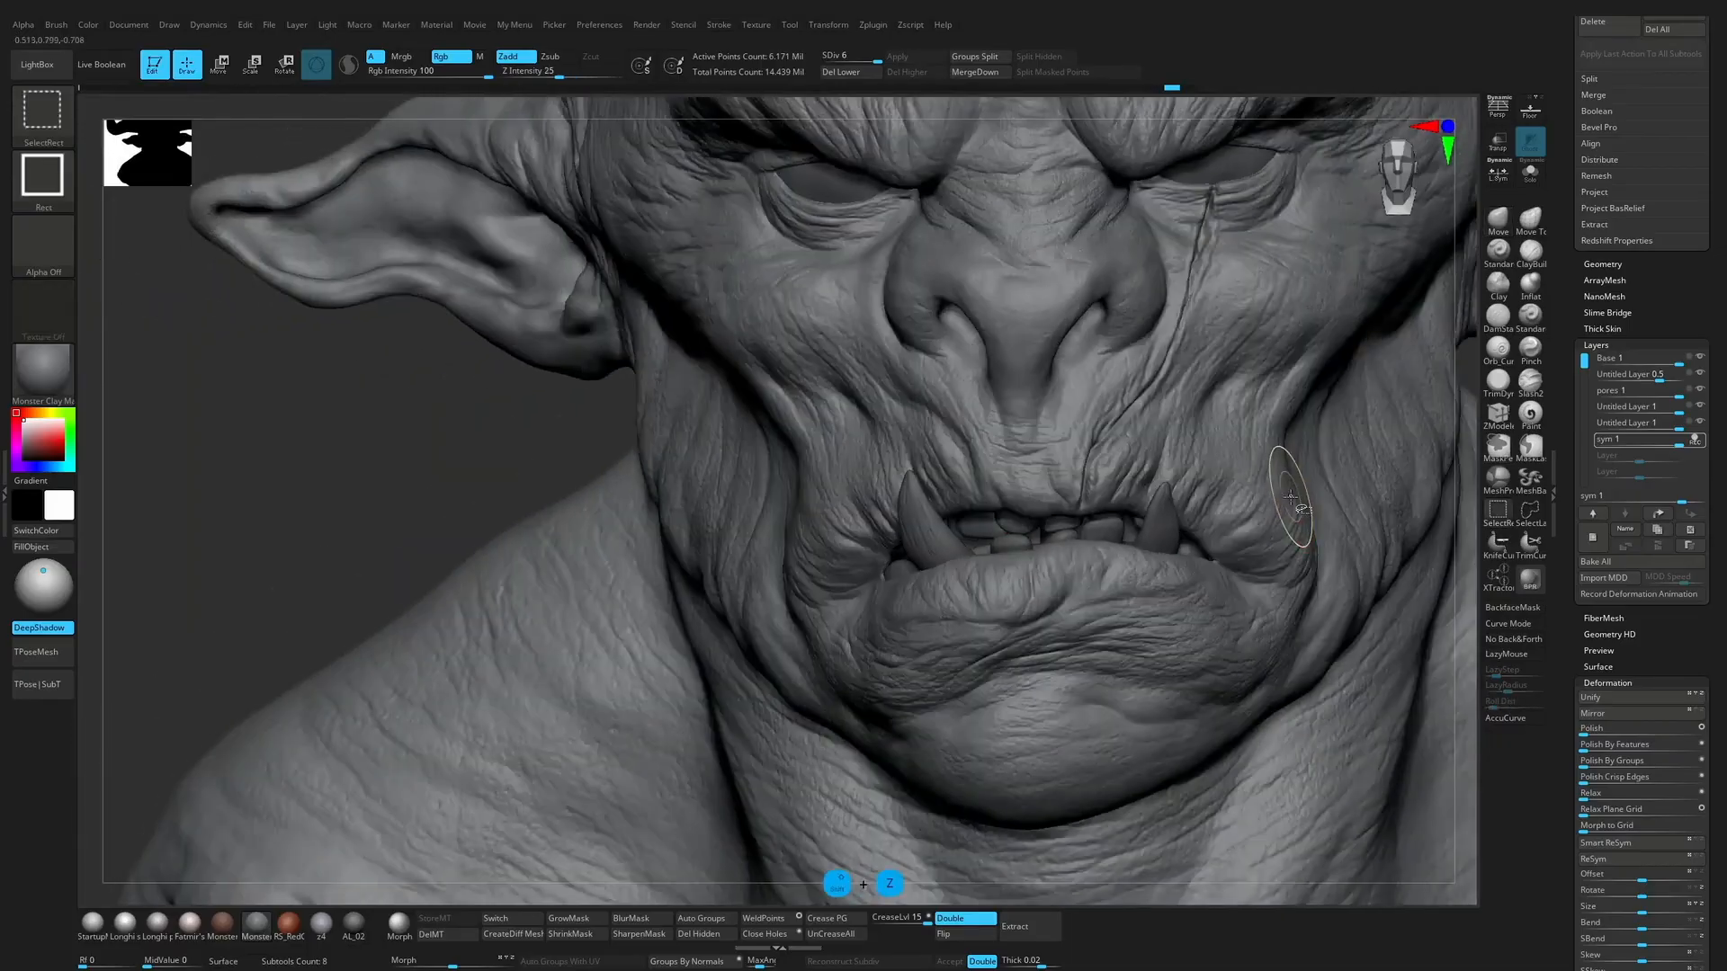
# Step: Select the tusk on the unscarred side and adjust its tip and base with the Move brush
pyautogui.keyDown('alt'); pyautogui.click(927, 558); pyautogui.keyUp('alt')
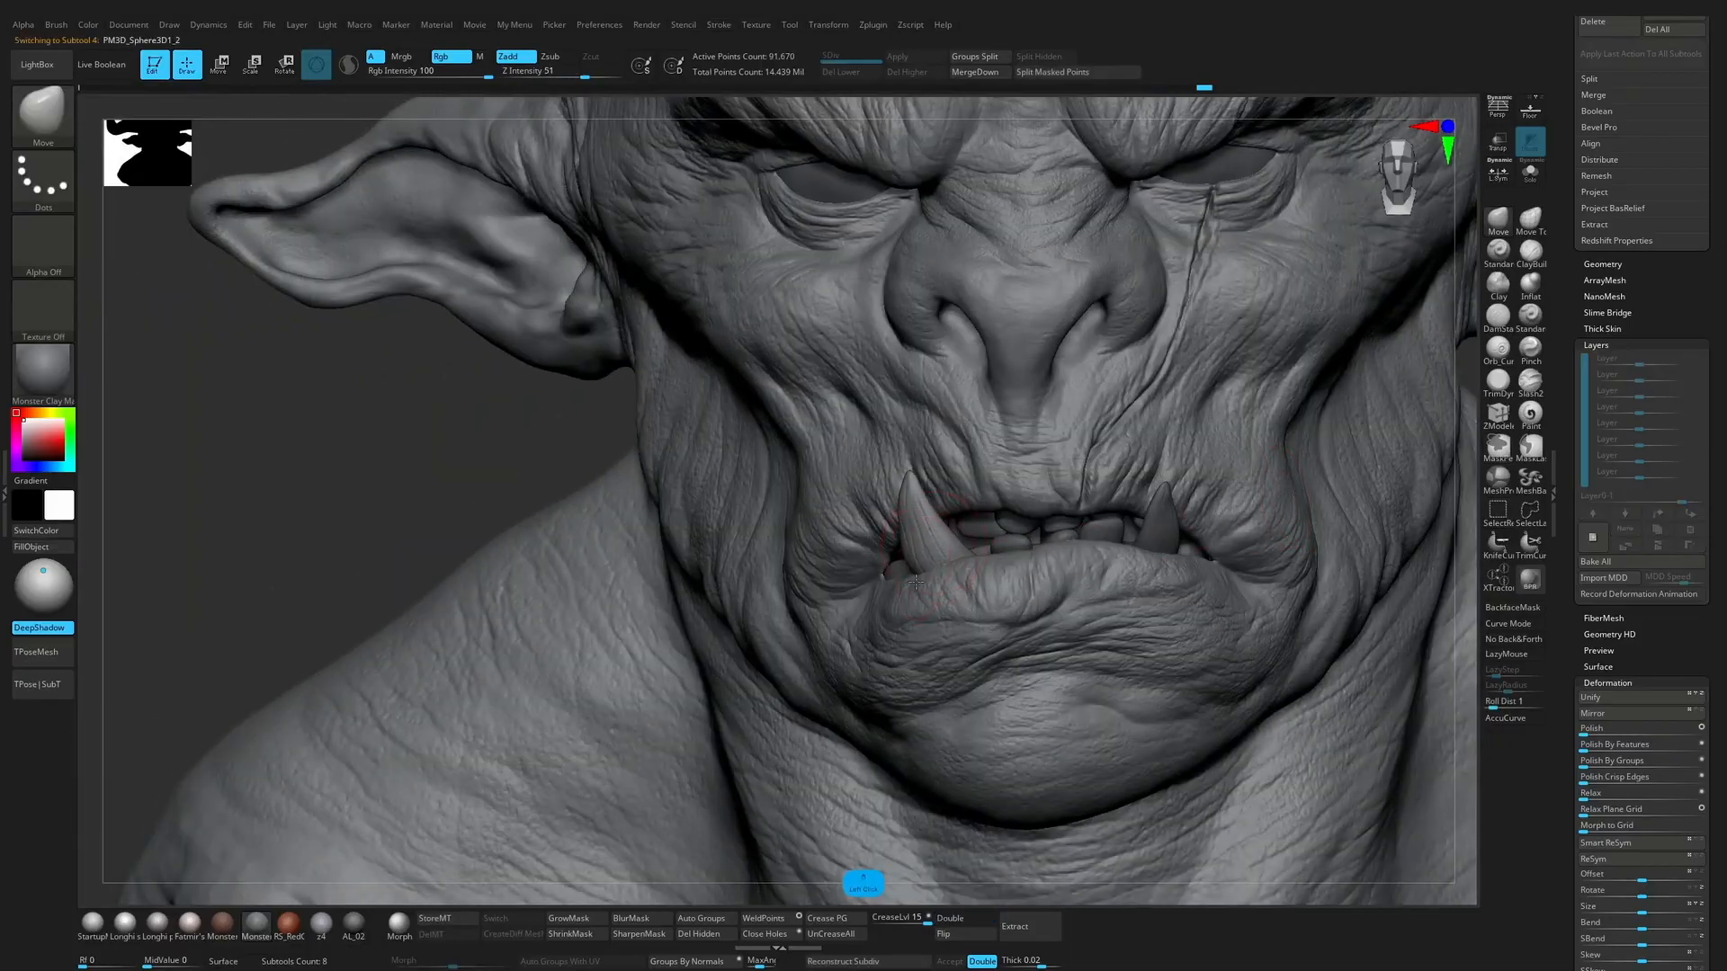
pyautogui.press('s')
pyautogui.moveTo(917, 491)
pyautogui.mouseDown()
pyautogui.moveTo(935, 488)
pyautogui.moveTo(925, 473)
pyautogui.mouseUp()
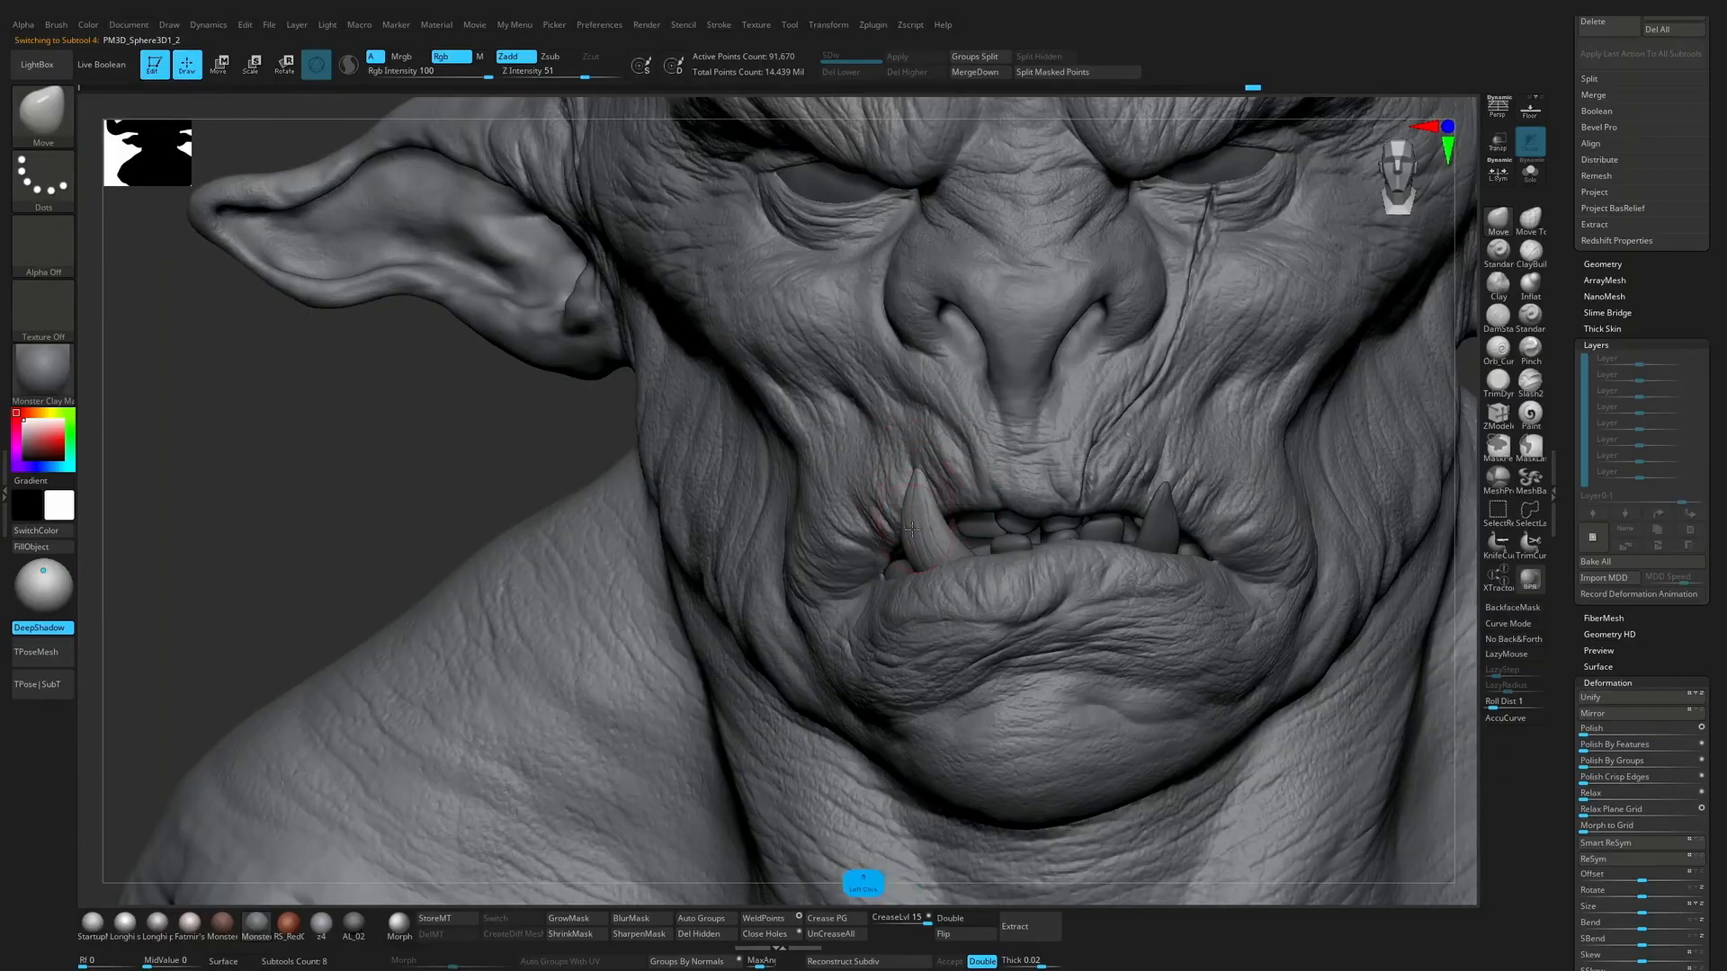
pyautogui.moveTo(946, 537); pyautogui.dragTo(935, 526)
pyautogui.moveTo(953, 526); pyautogui.dragTo(1475, 385, button='right')
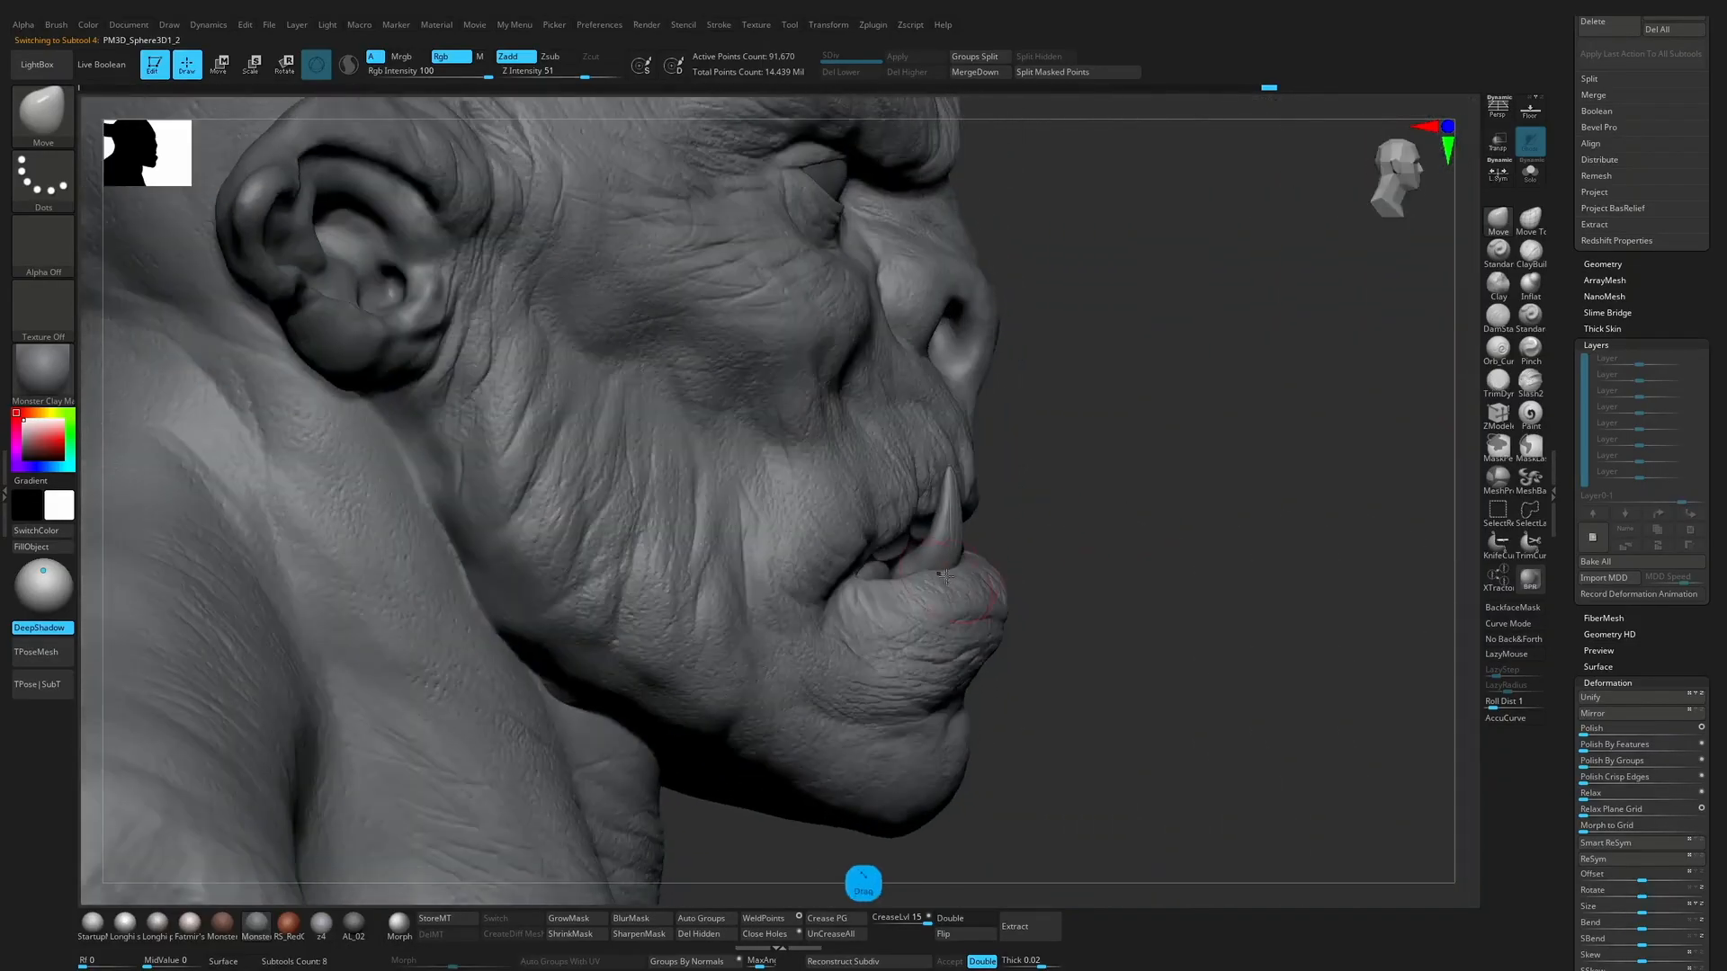
# Step: Select the head subtool, drop to subdivision level 3 and fit the lower lip against the tusk base with Move Topological
pyautogui.keyDown('alt'); pyautogui.click(948, 587); pyautogui.keyUp('alt')
pyautogui.moveTo(953, 583); pyautogui.dragTo(1021, 574, button='right')
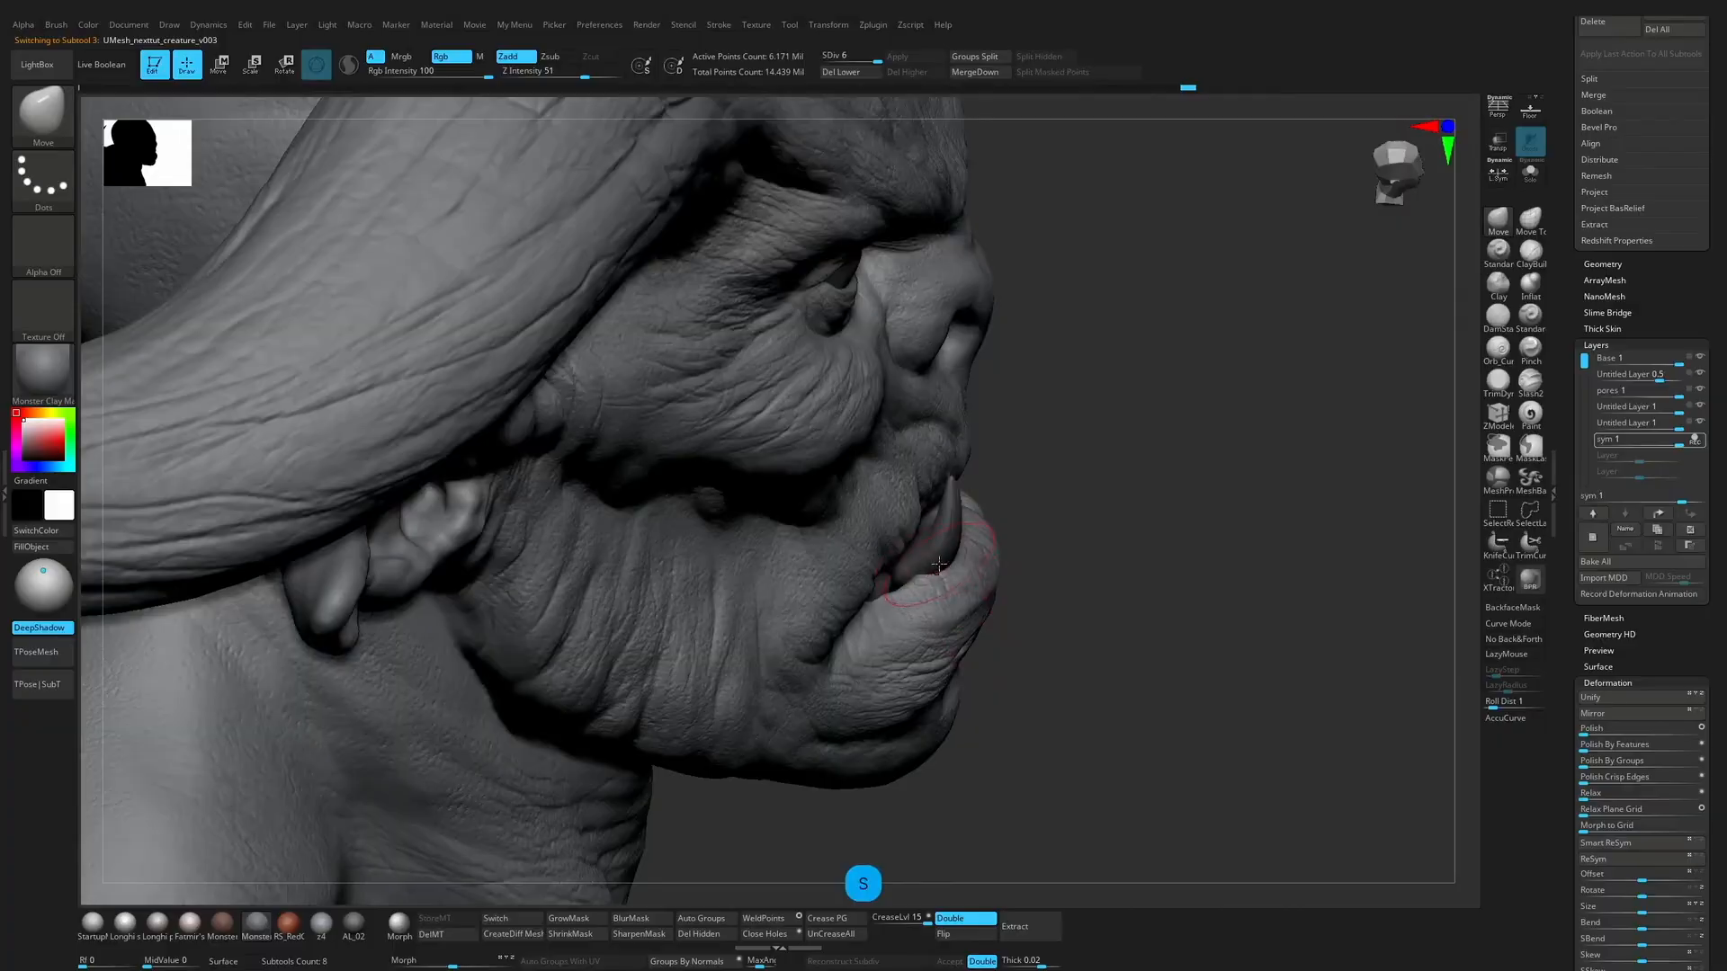
pyautogui.press('b')
pyautogui.press('m')
pyautogui.press('t')
pyautogui.hotkey('shift', 'd')
pyautogui.hotkey('shift', 'd')
pyautogui.hotkey('shift', 'd')
pyautogui.press('s')
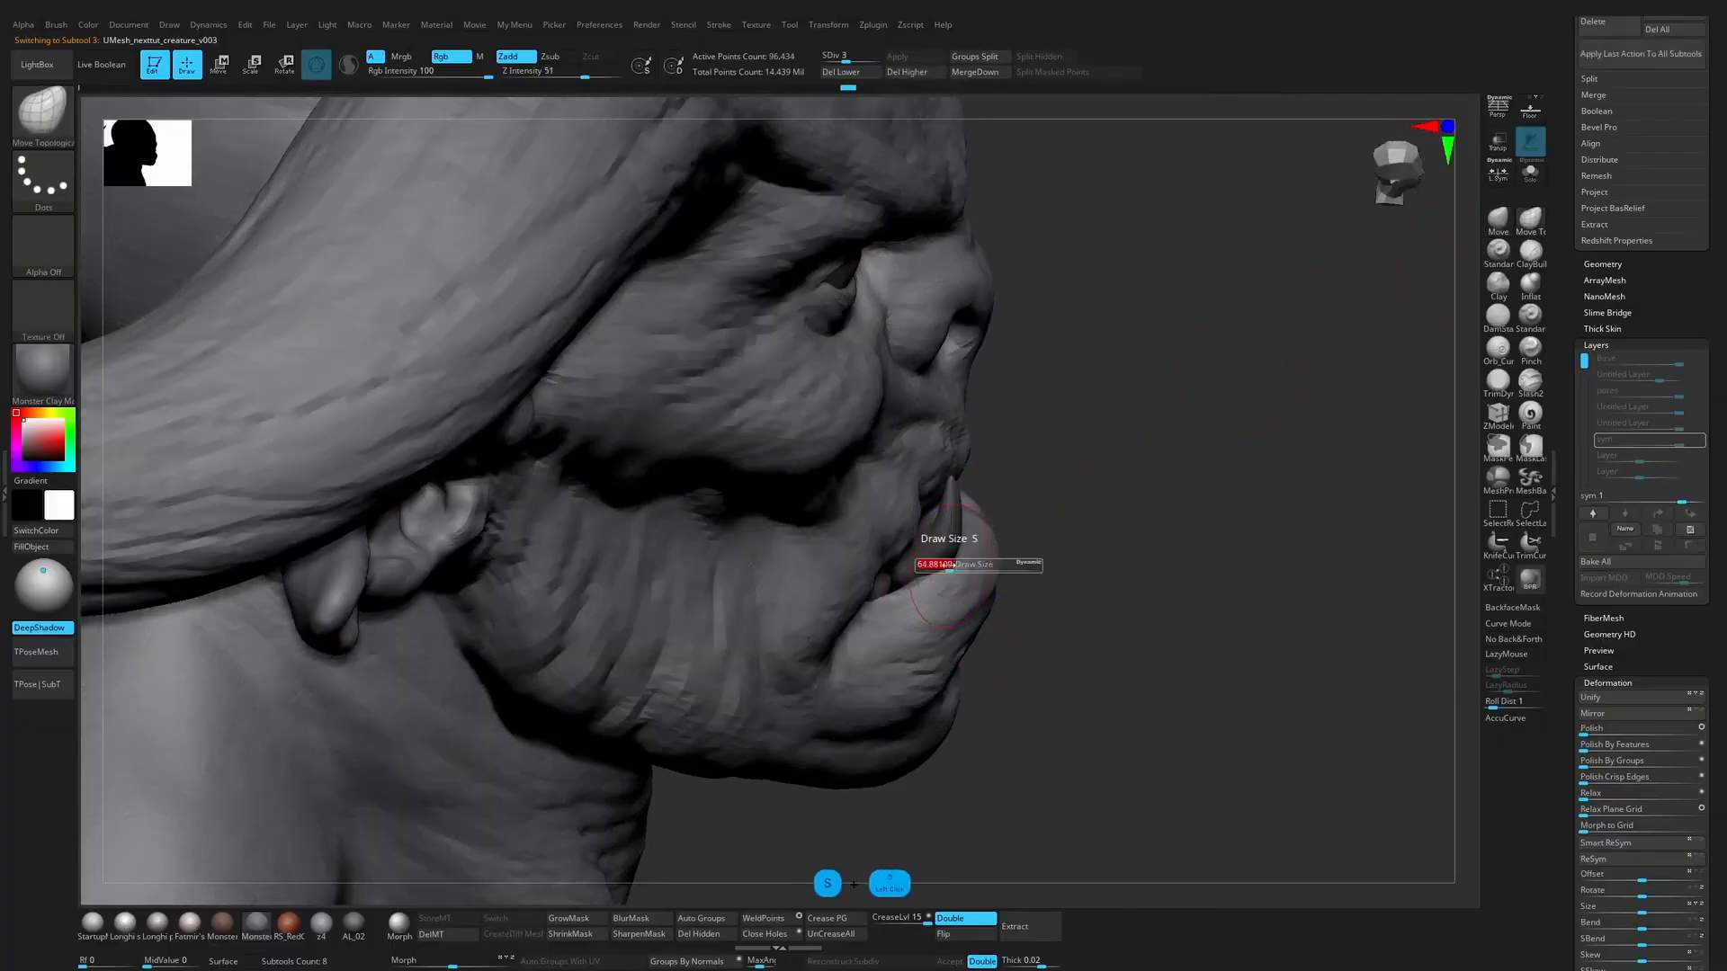
# Step: Raise the head to subdivision level 5 and refine the lips around both tusks with the Standard brush, isolating the head as needed
pyautogui.press('d')
pyautogui.press('b')
pyautogui.press('s')
pyautogui.press('t')
pyautogui.press('l')
pyautogui.press('d')
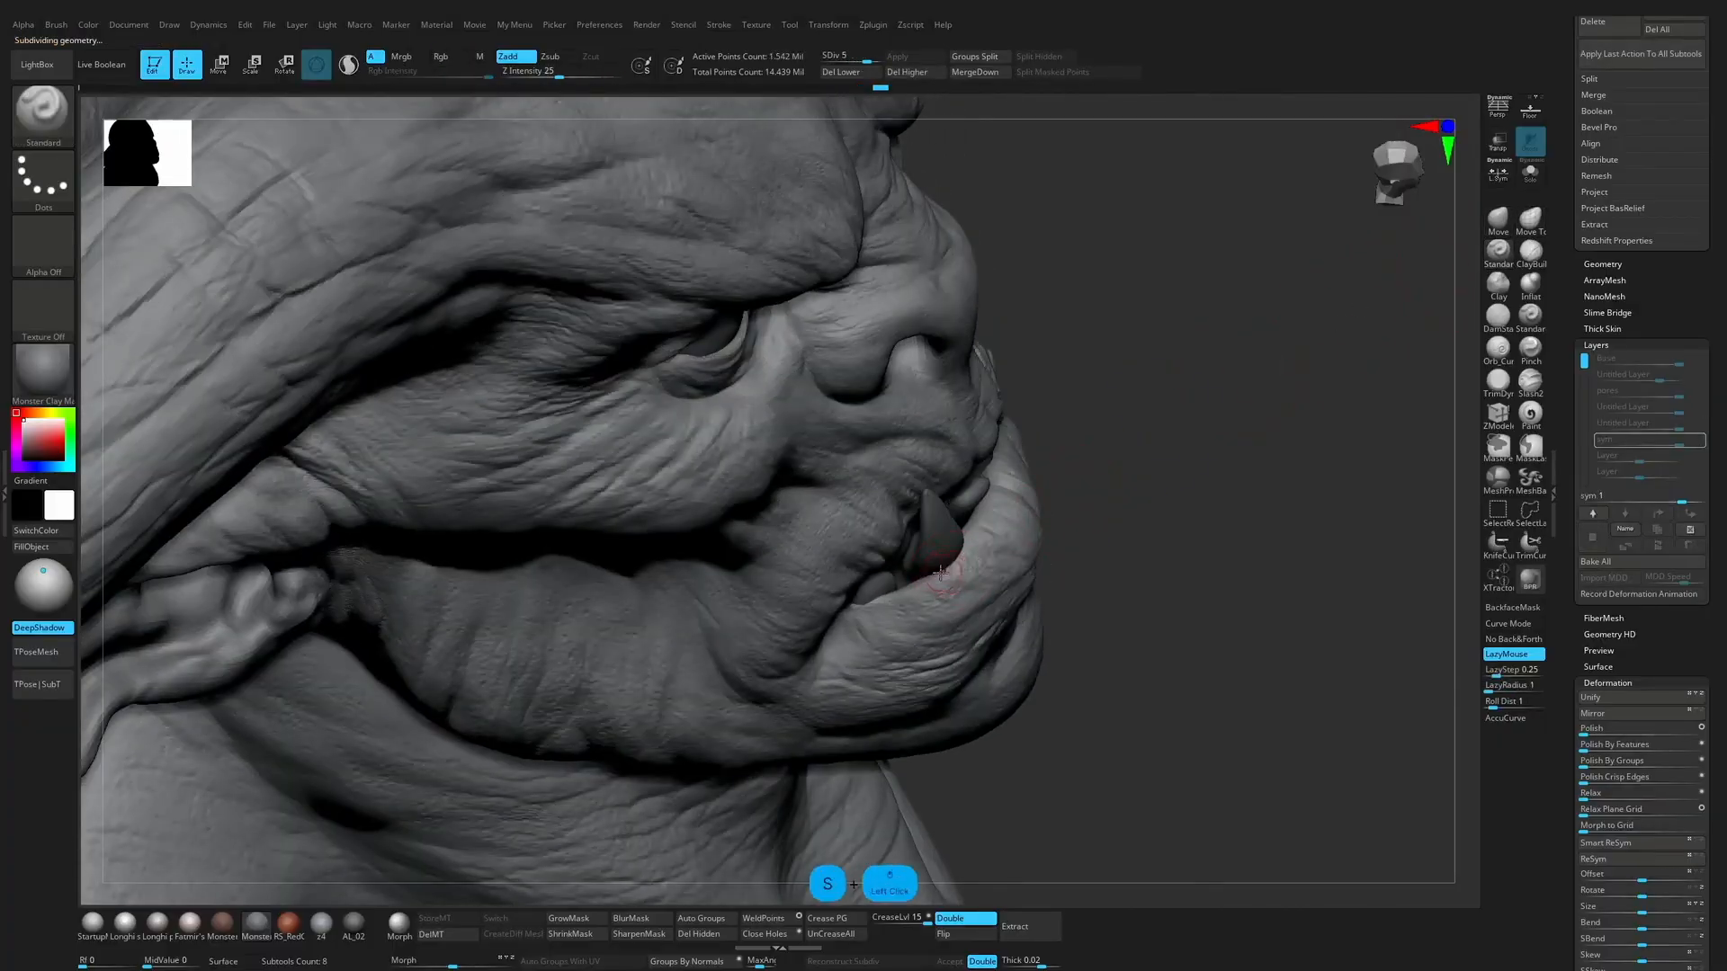
pyautogui.click(1529, 171)
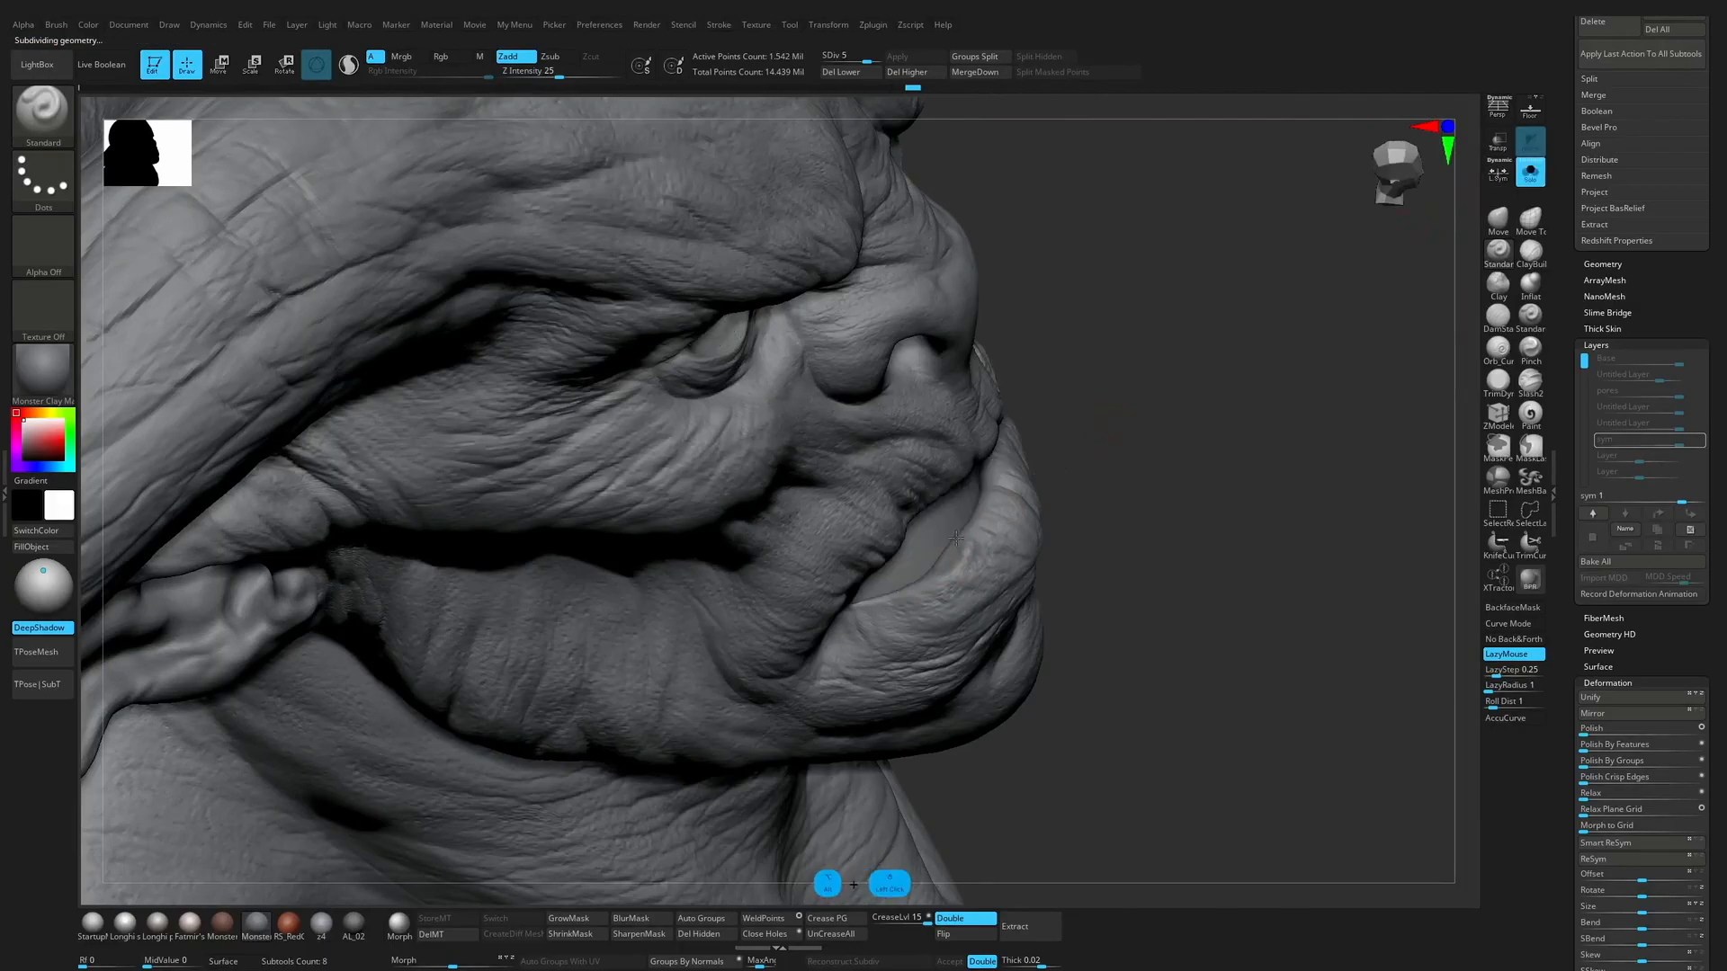
pyautogui.moveTo(1295, 389); pyautogui.dragTo(1125, 406)
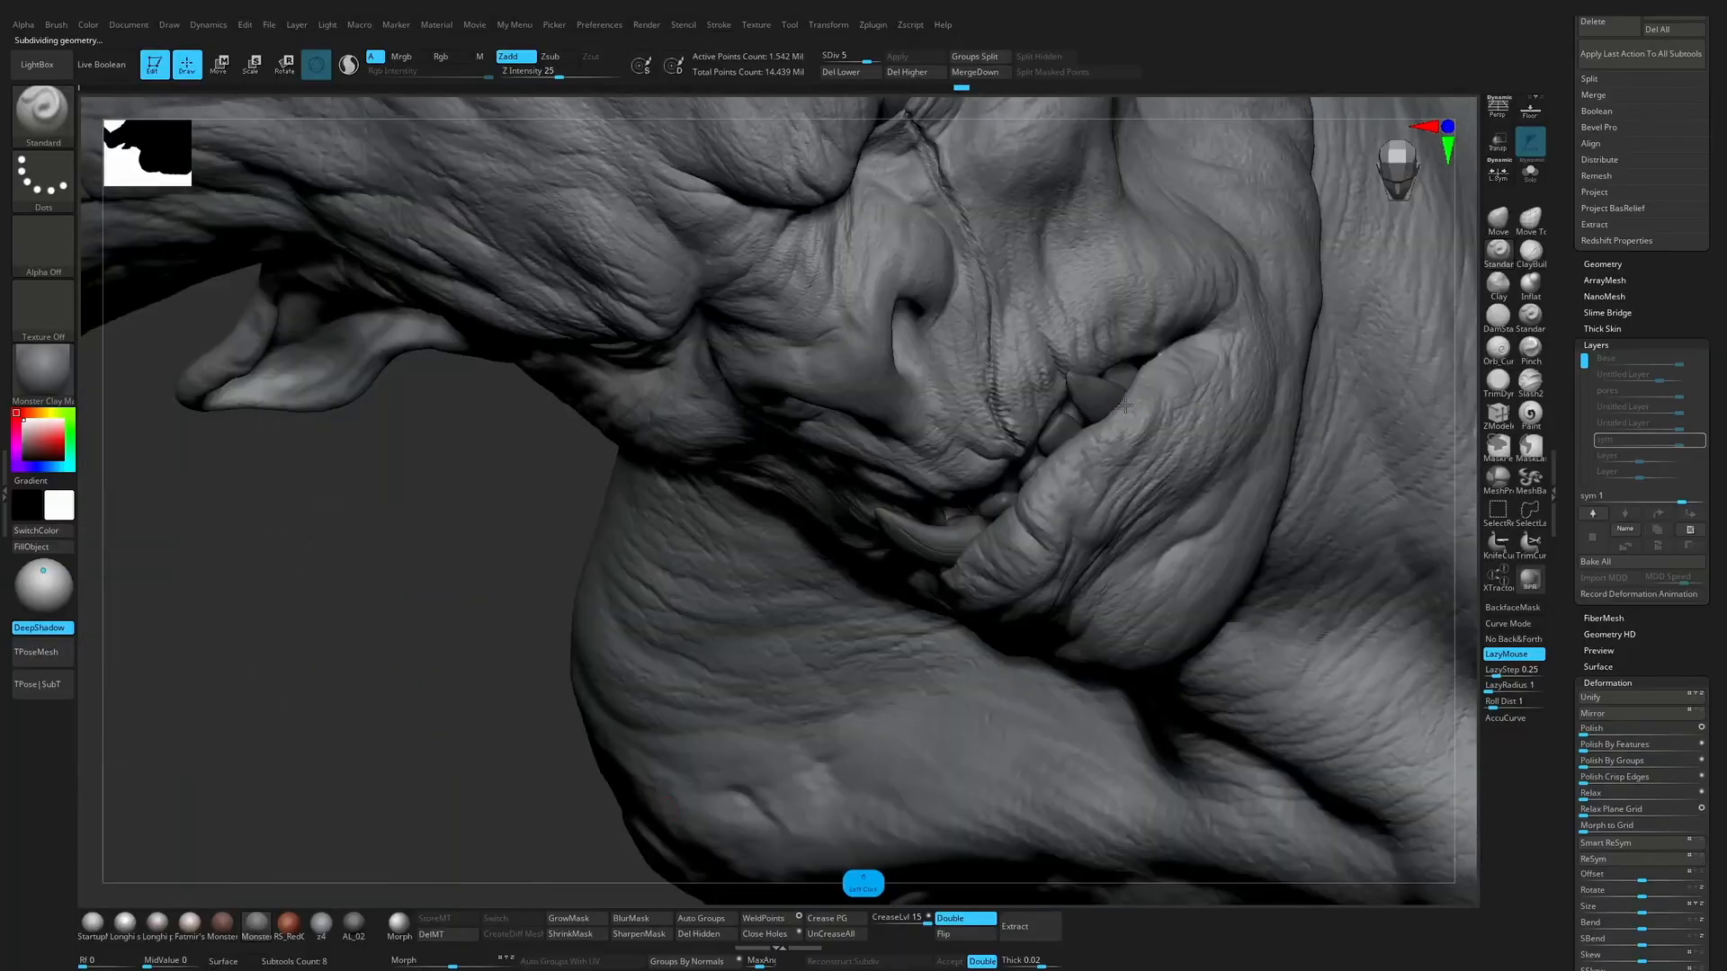
pyautogui.click(1530, 171)
pyautogui.moveTo(1169, 468); pyautogui.dragTo(1112, 399)
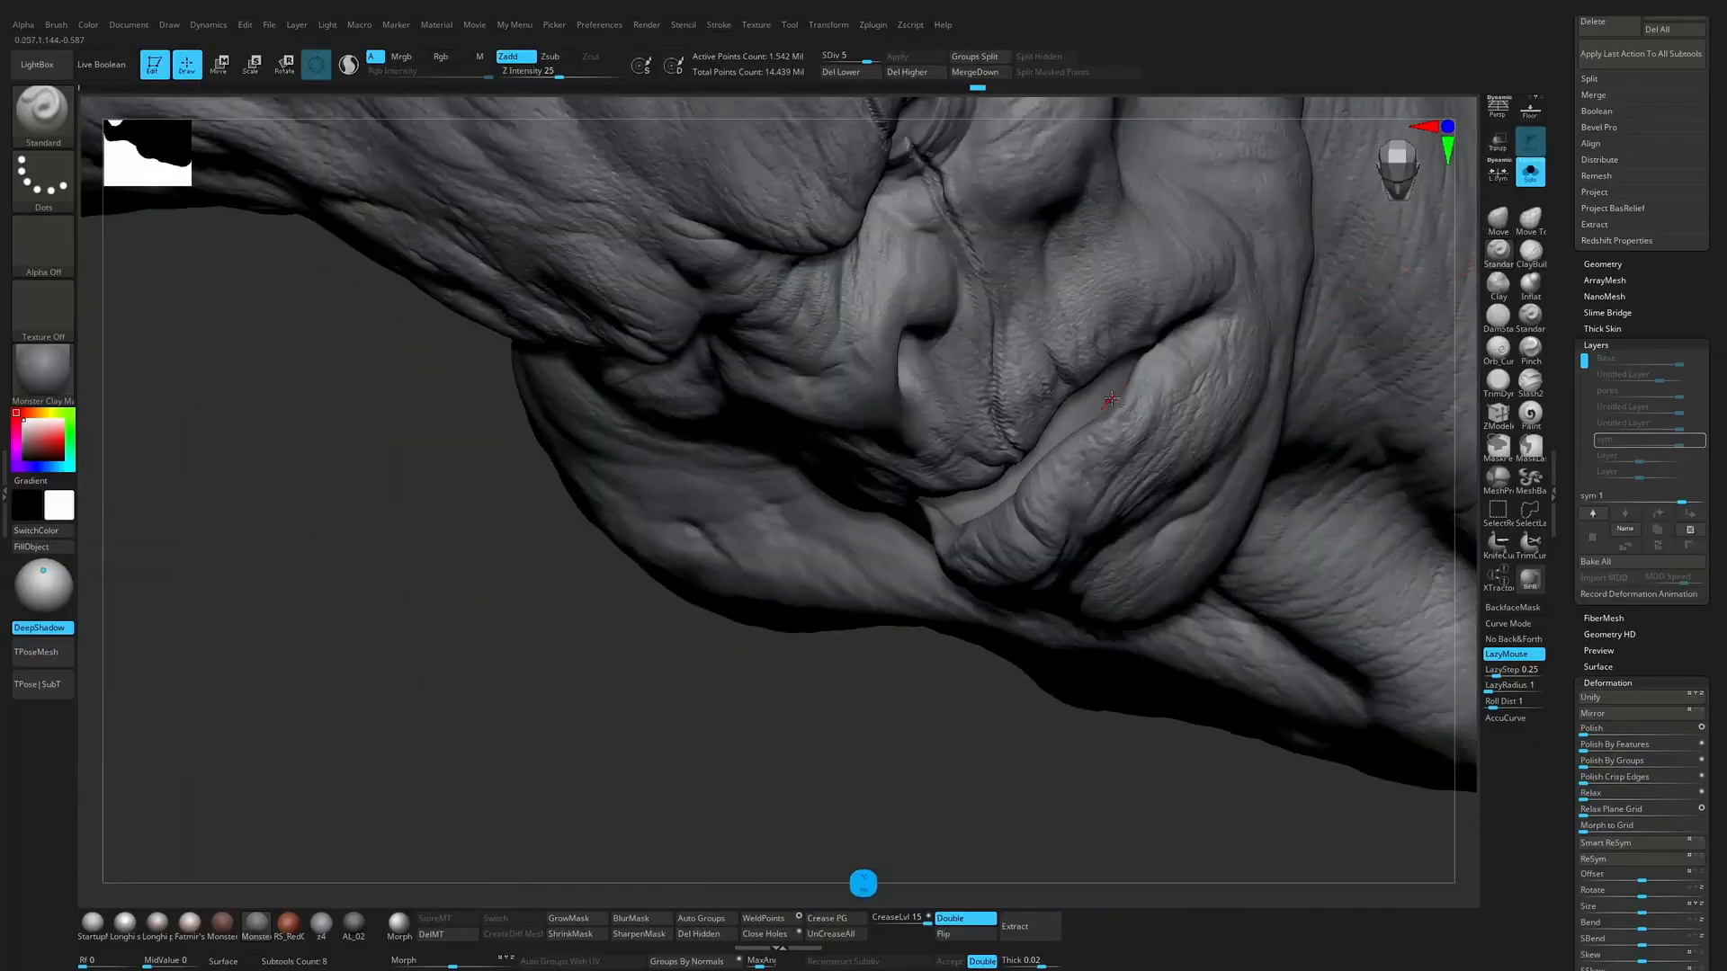
pyautogui.click(1530, 171)
# Step: Adjust the edge of the lower lip along the teeth with the Move brush
pyautogui.press('b')
pyautogui.press('m')
pyautogui.press('v')
pyautogui.press('s')
pyautogui.moveTo(1079, 450); pyautogui.dragTo(984, 513)
pyautogui.moveTo(1041, 456); pyautogui.dragTo(822, 828)
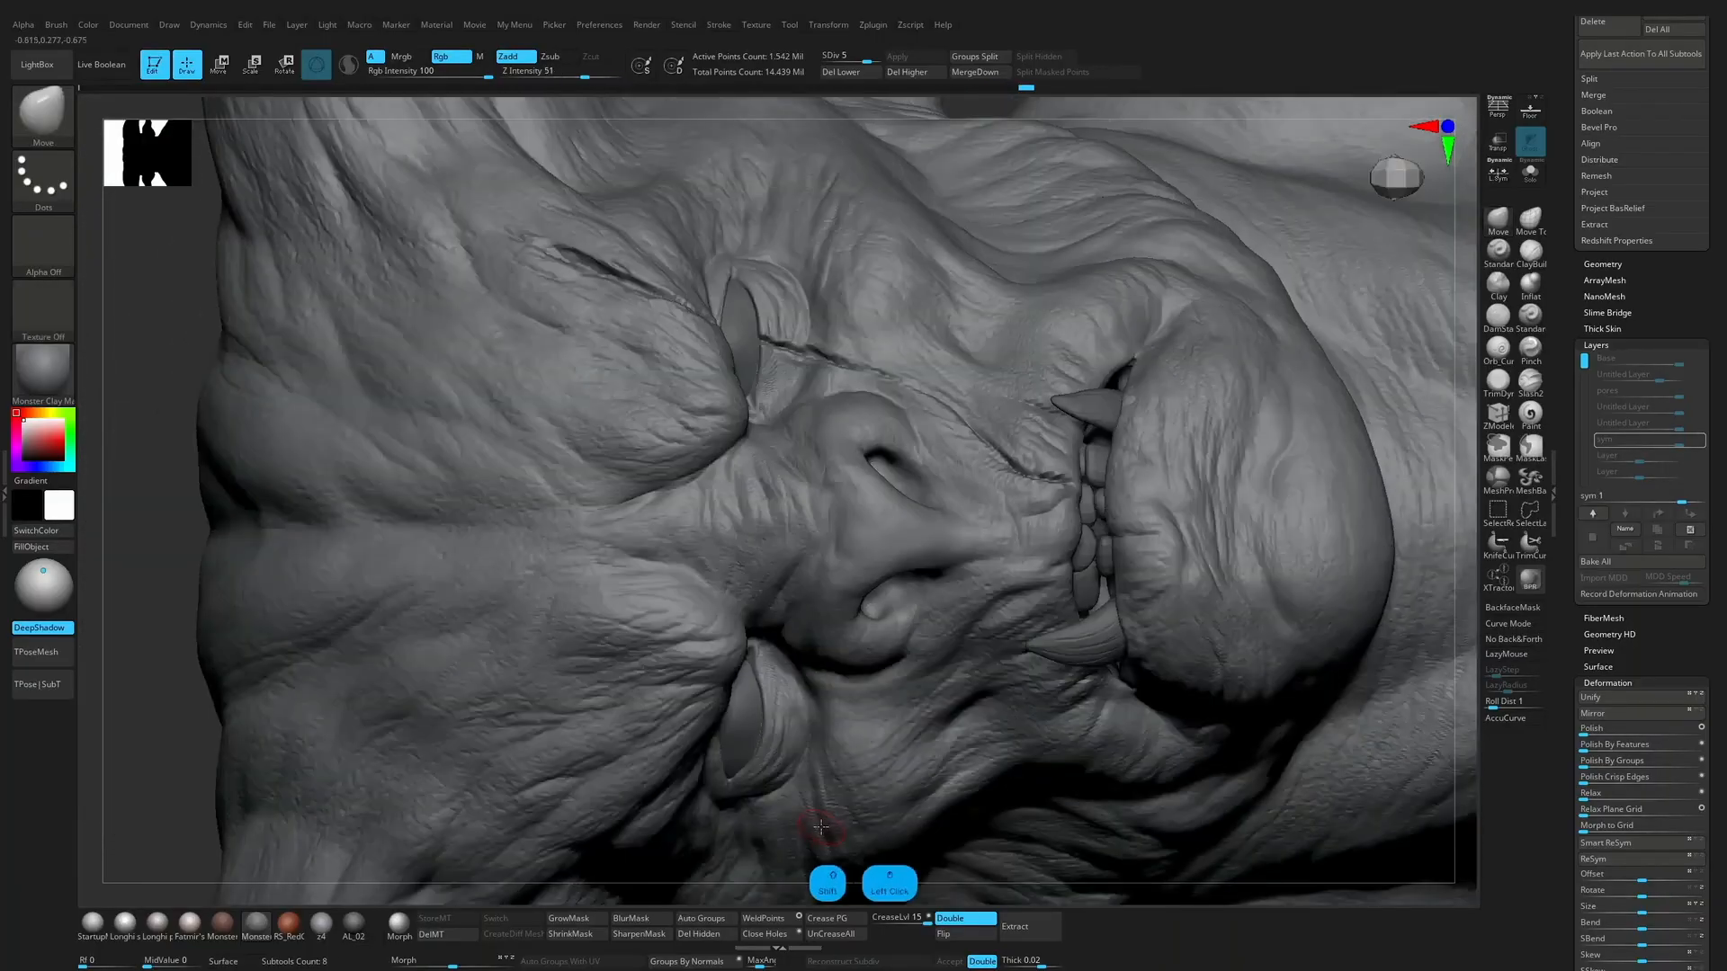
# Step: Select the tusk on the scarred side, reshape it with the Move brush, and touch up the opposite tusk
pyautogui.press('f')
pyautogui.moveTo(1241, 341); pyautogui.dragTo(1187, 485)
pyautogui.keyDown('alt'); pyautogui.click(816, 416); pyautogui.keyUp('alt')
pyautogui.press('2')
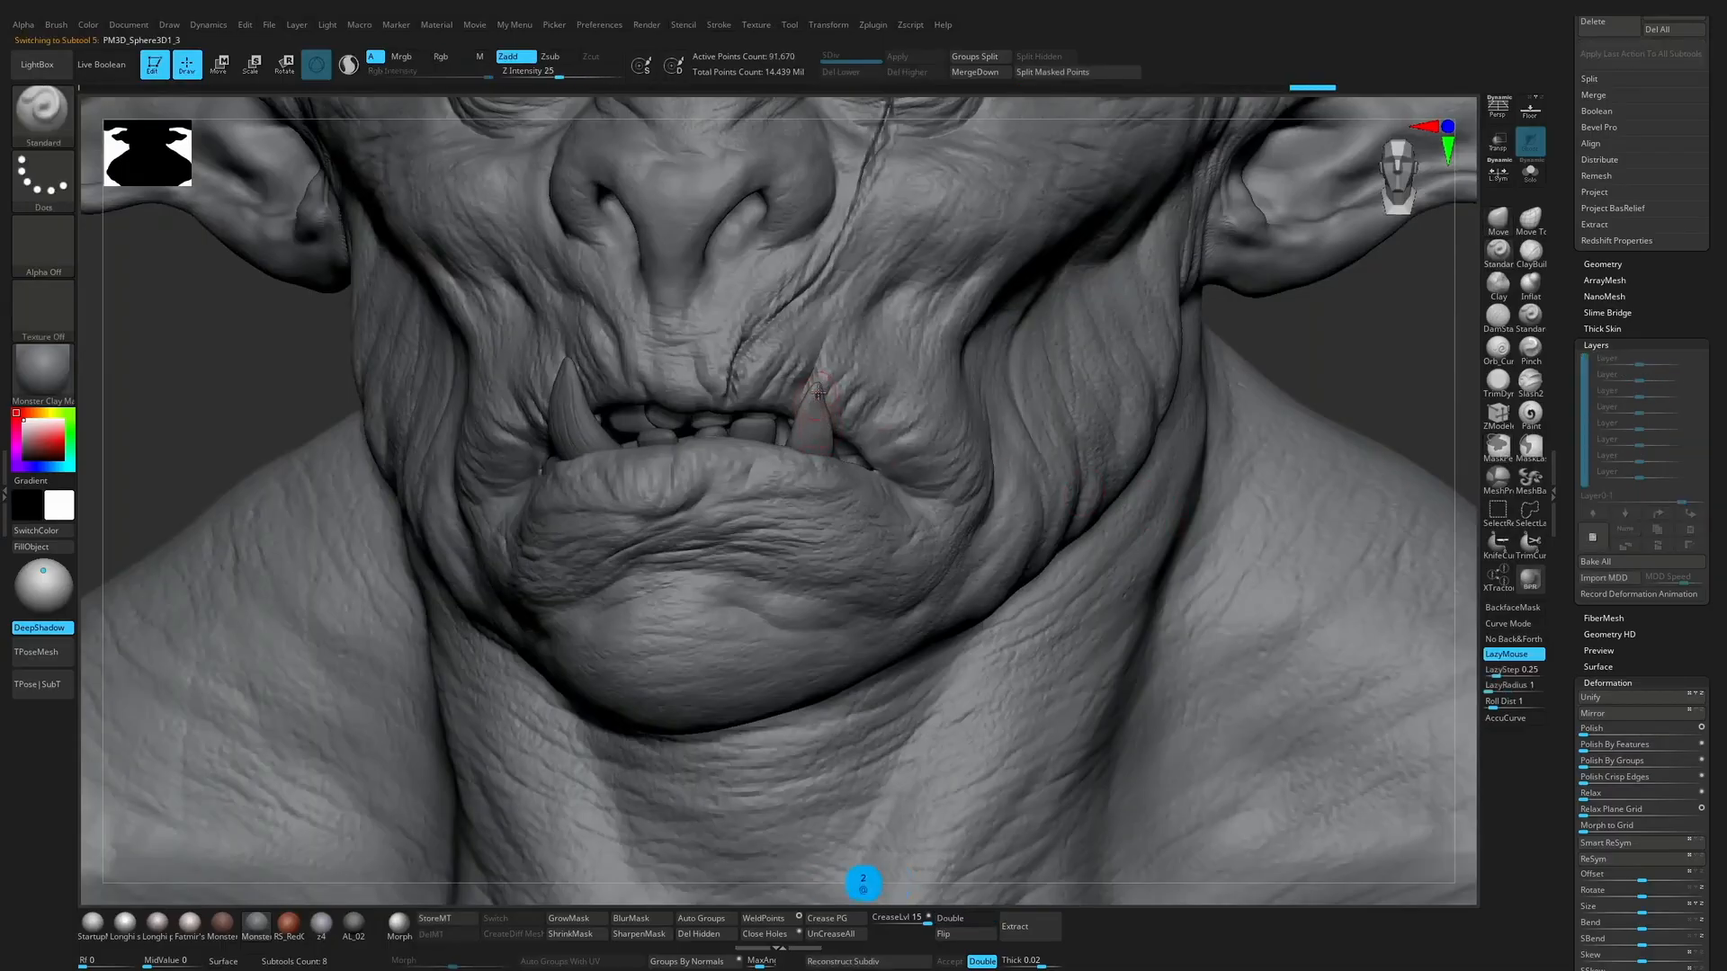
pyautogui.press('1')
pyautogui.click(807, 422)
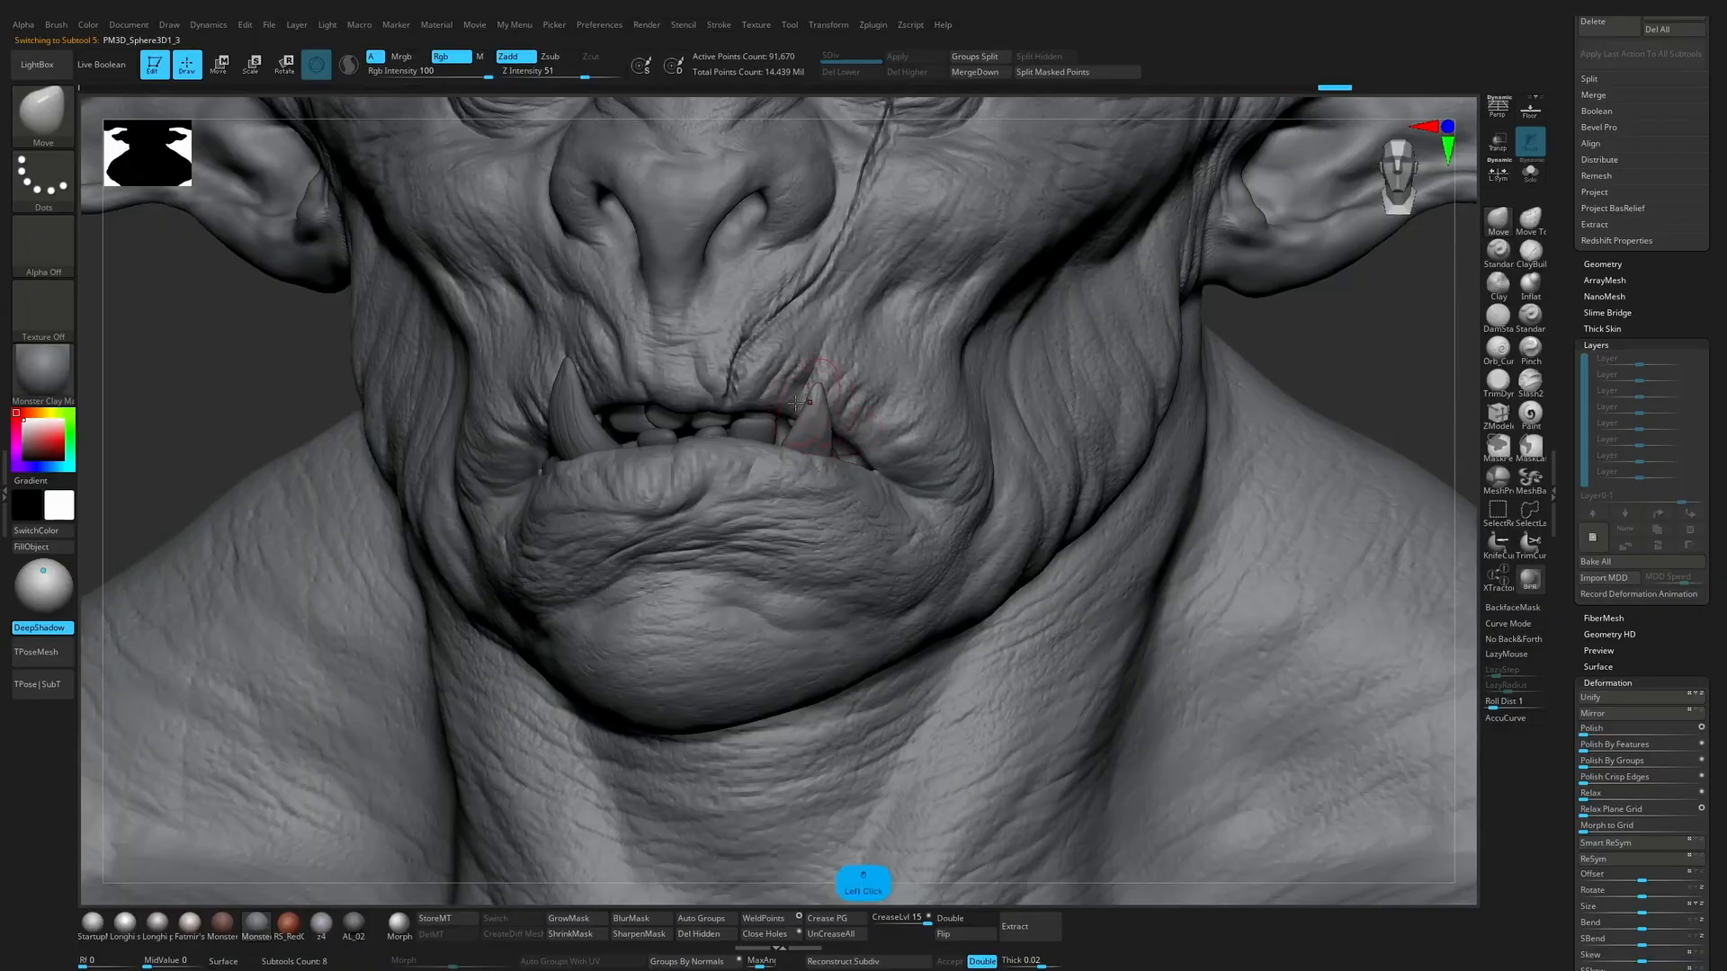
pyautogui.press('3')
pyautogui.moveTo(578, 386); pyautogui.dragTo(576, 393)
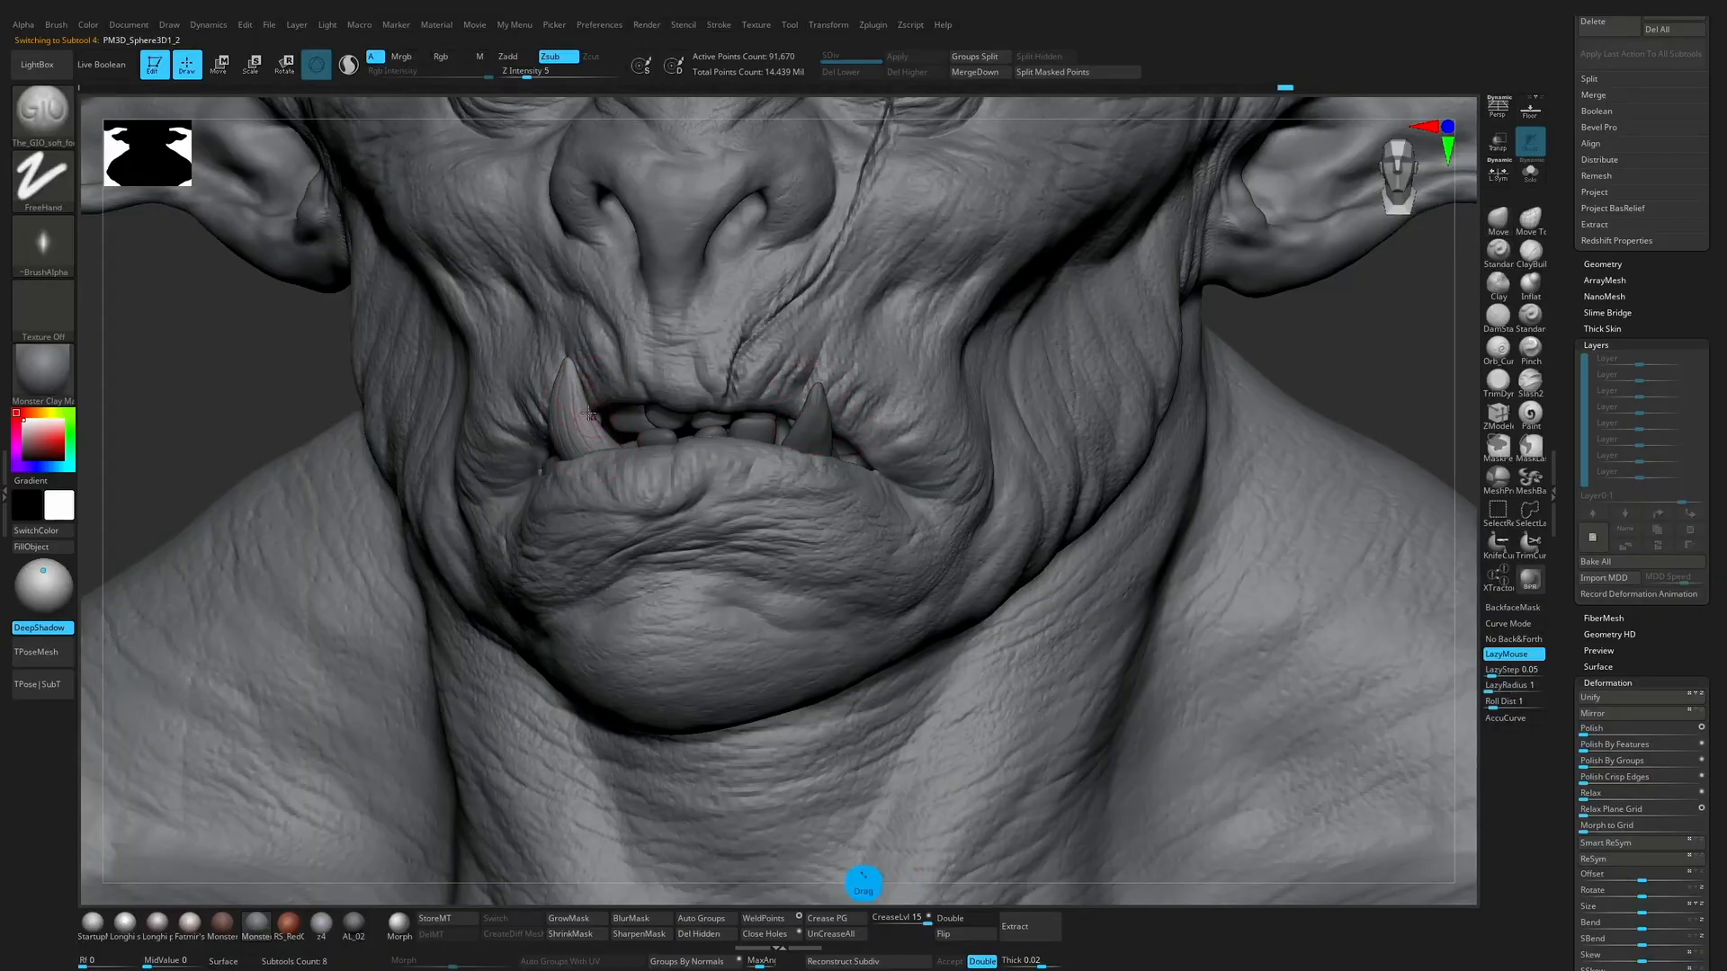
pyautogui.press('1')
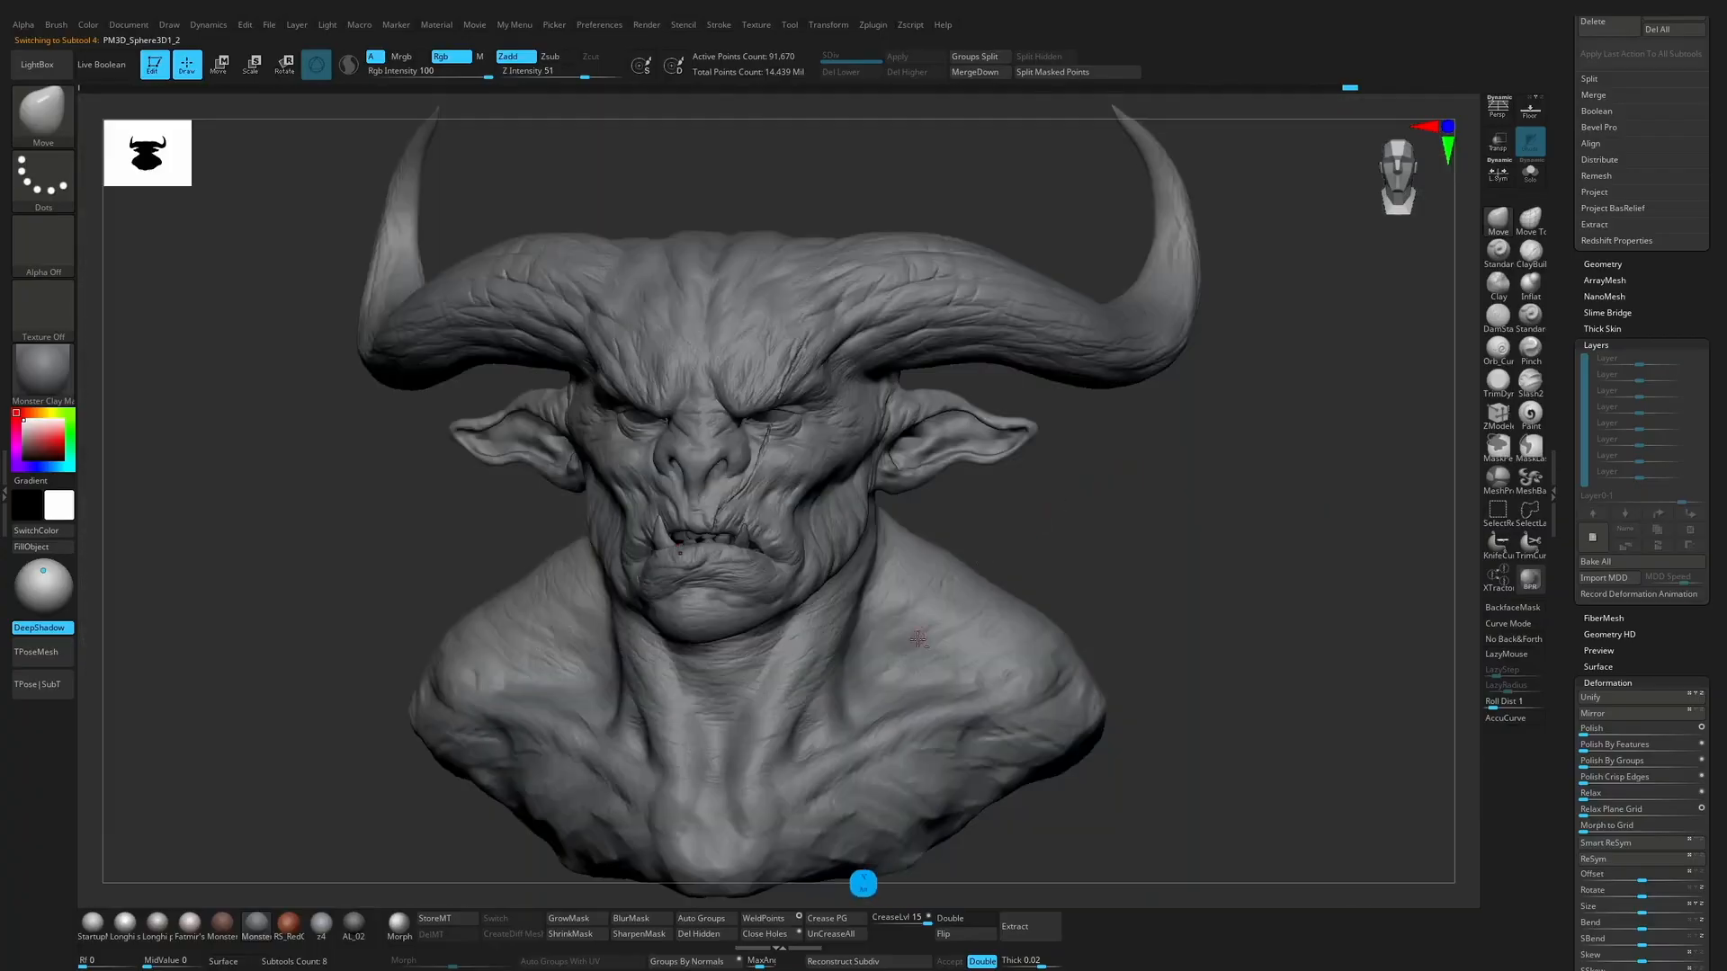
# Step: Combine all subtools into a low-resolution posing mesh with Transpose Master's TPoseMesh
pyautogui.keyDown('alt'); pyautogui.click(1169, 524); pyautogui.keyUp('alt')
pyautogui.press('d')
pyautogui.moveTo(1226, 505); pyautogui.dragTo(179, 600)
pyautogui.press('Tab')
pyautogui.press('Tab')
pyautogui.click(869, 27)
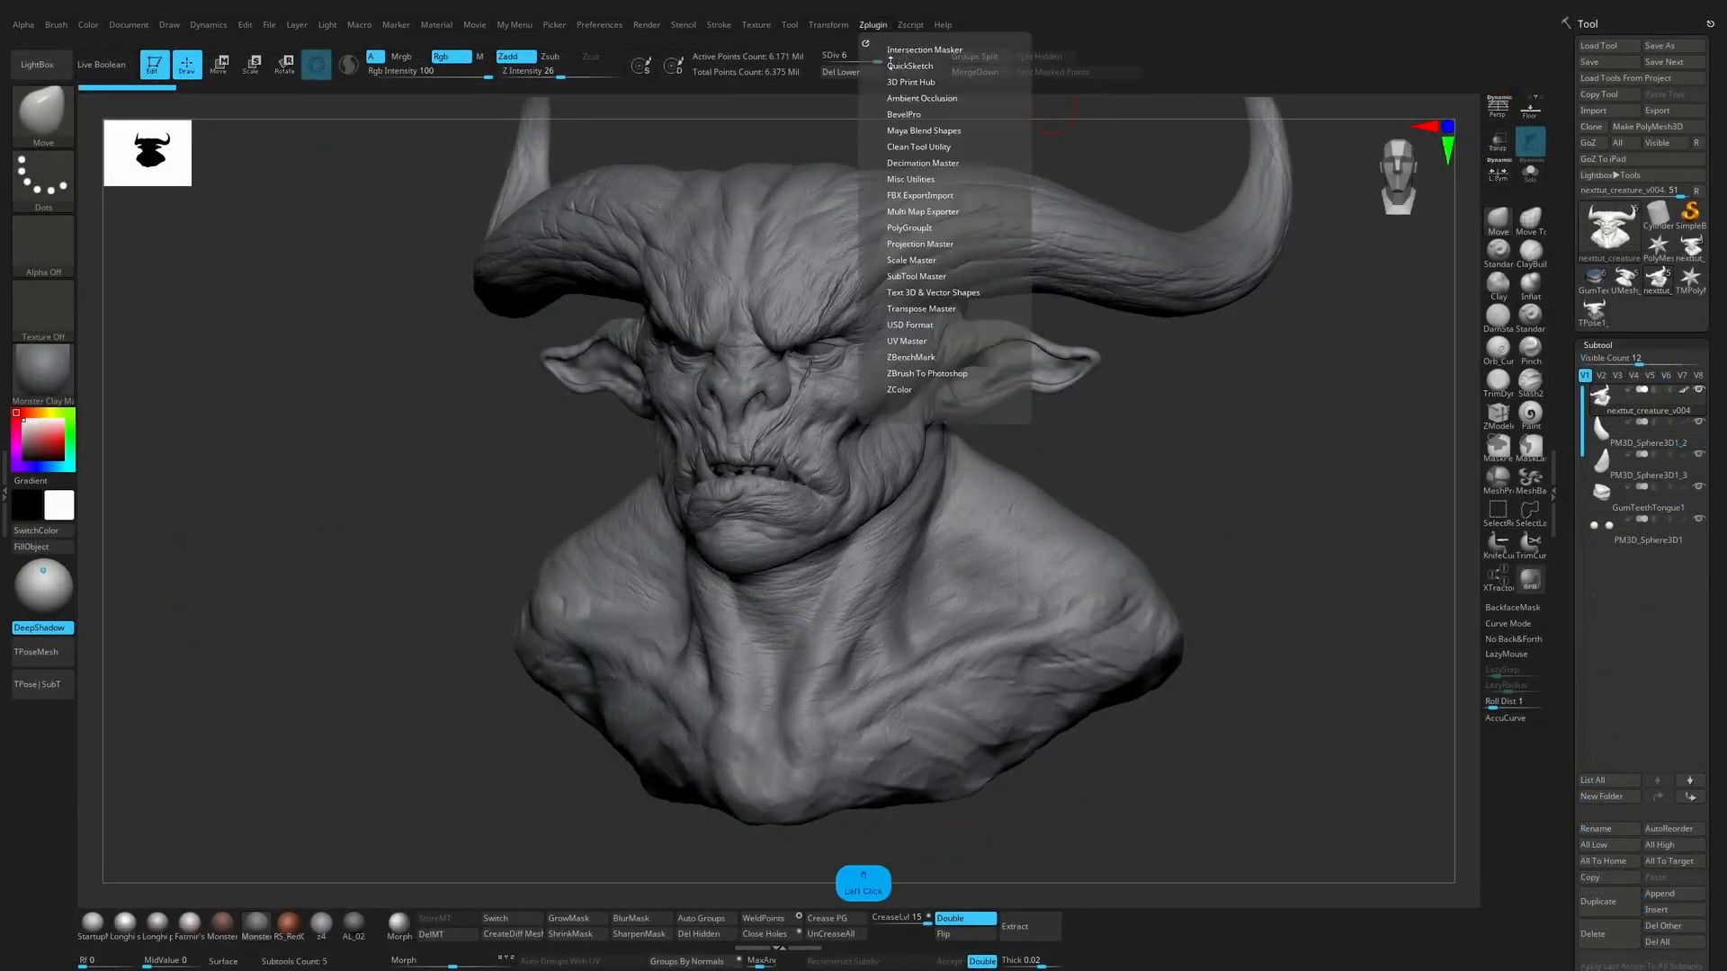
pyautogui.click(926, 308)
pyautogui.click(921, 328)
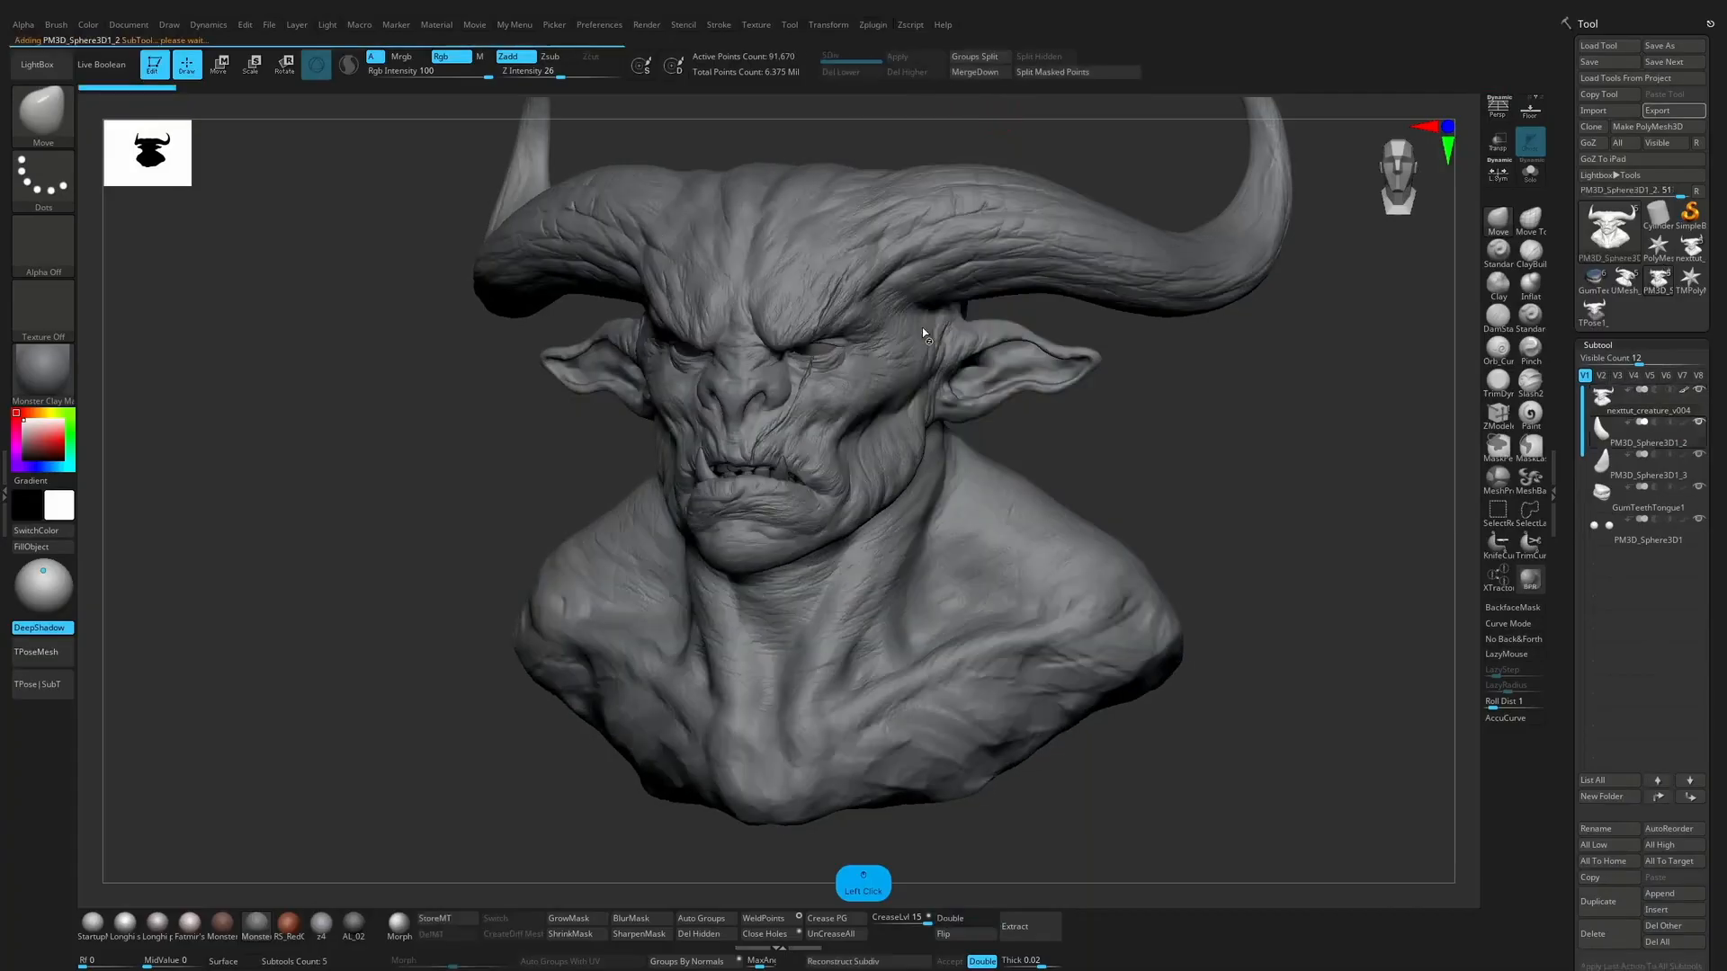
# Step: Mask the head and horns down to the jawline with a lasso mask and blur its edge across the neck
pyautogui.moveTo(1164, 505); pyautogui.dragTo(1214, 435)
pyautogui.hotkey('shift', 'f')
pyautogui.hotkey('shift', 'f')
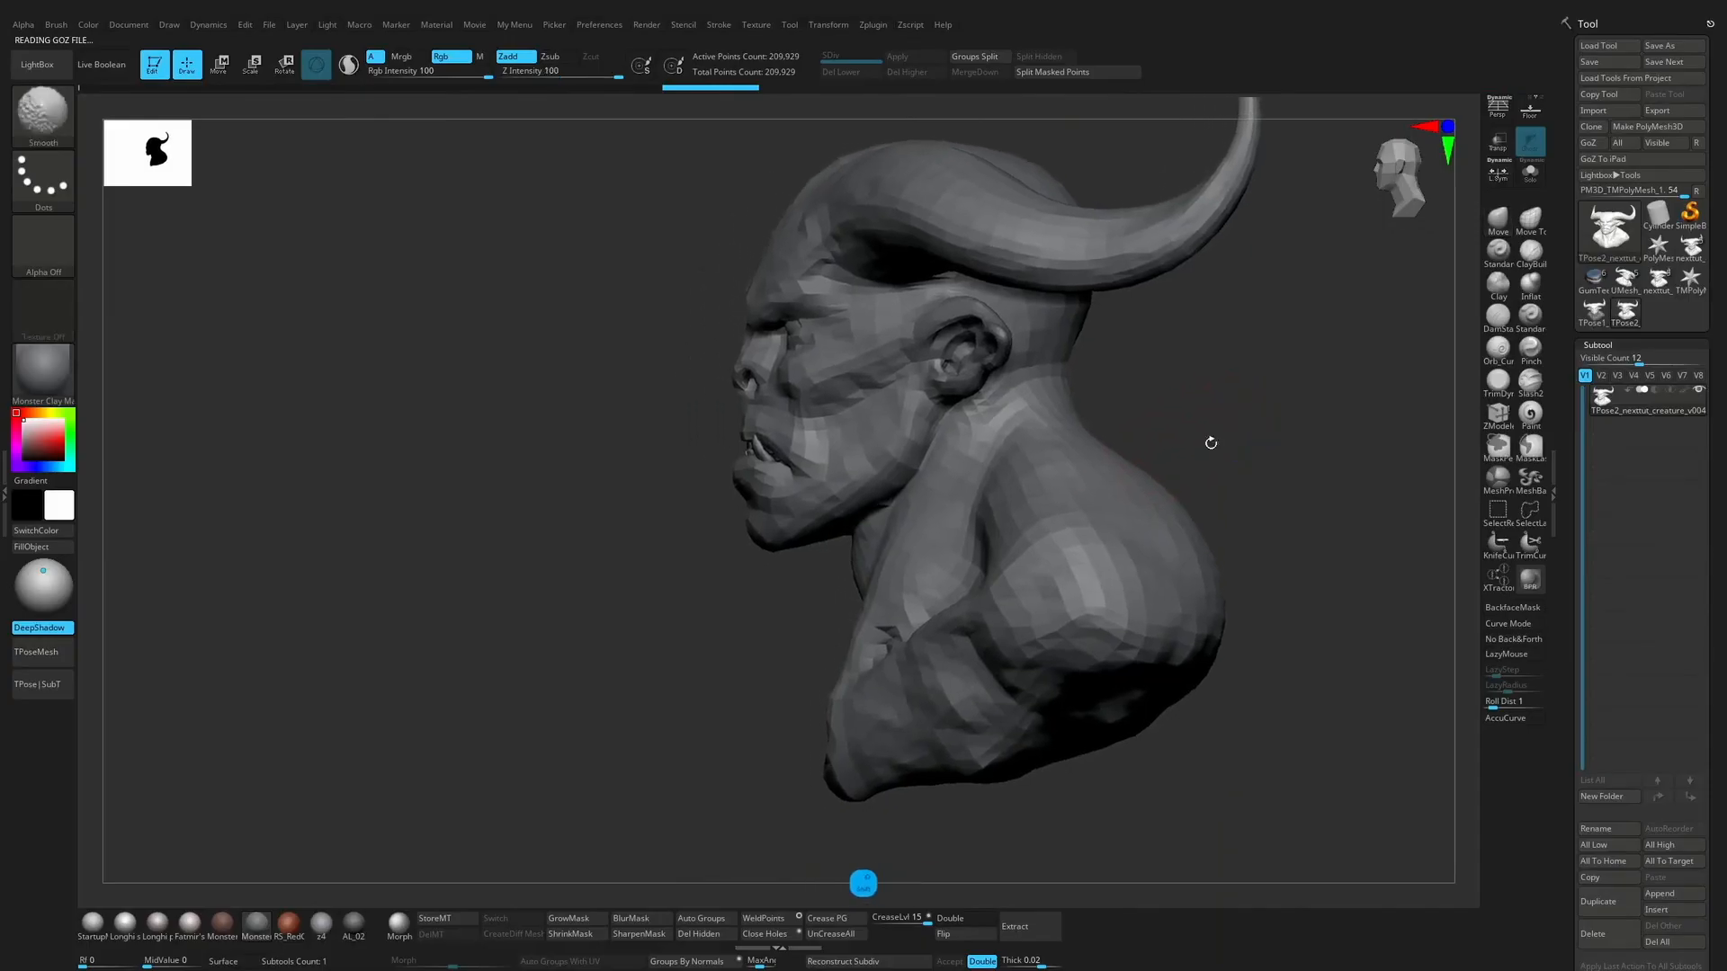
pyautogui.keyDown('alt'); pyautogui.moveTo(1288, 547); pyautogui.dragTo(1280, 570, button='right'); pyautogui.keyUp('alt')
pyautogui.moveTo(796, 600)
pyautogui.keyDown('ctrl'); pyautogui.mouseDown()
pyautogui.moveTo(1187, 454)
pyautogui.moveTo(814, 823)
pyautogui.moveTo(790, 679)
pyautogui.mouseUp(); pyautogui.keyUp('ctrl')
pyautogui.keyDown('ctrl'); pyautogui.click(791, 674); pyautogui.keyUp('ctrl')
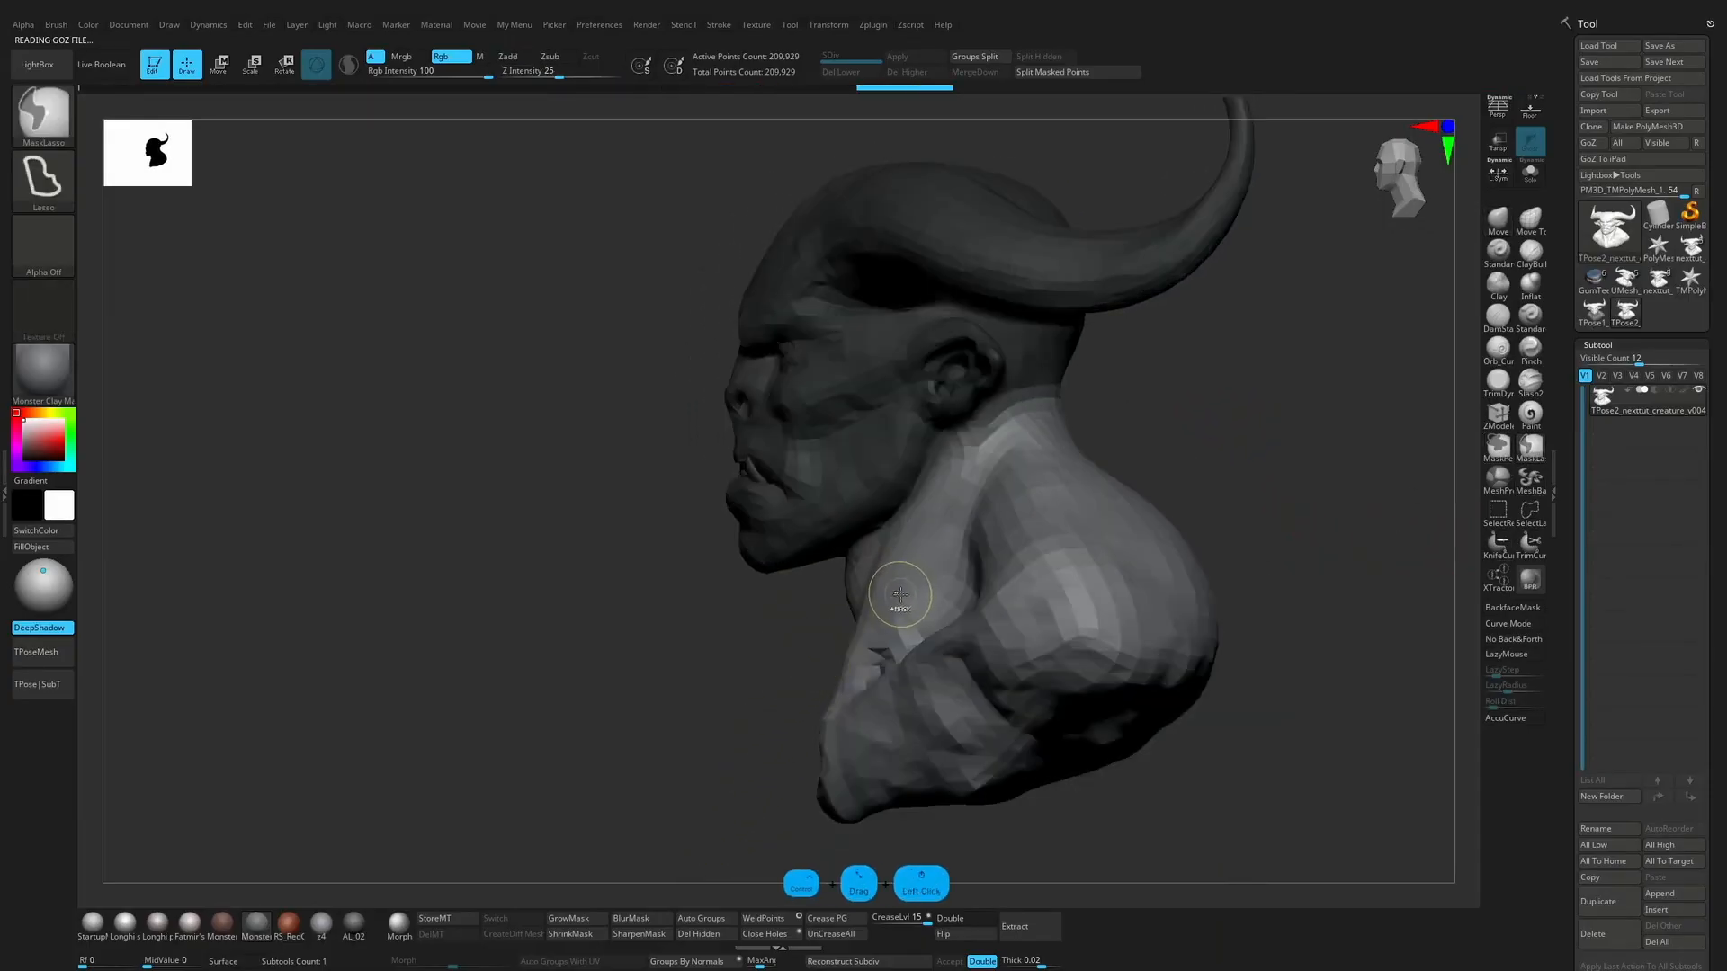
pyautogui.keyDown('ctrl'); pyautogui.click(838, 615); pyautogui.keyUp('ctrl')
# Step: Move the transform gizmo's pivot to the top of the neck near the ear in side view
pyautogui.press('w')
pyautogui.keyDown('shift'); pyautogui.moveTo(856, 289); pyautogui.dragTo(935, 329, button='right'); pyautogui.keyUp('shift')
pyautogui.moveTo(936, 331); pyautogui.dragTo(979, 331)
pyautogui.moveTo(1277, 405); pyautogui.dragTo(1160, 414, button='right')
pyautogui.keyDown('ctrl'); pyautogui.click(1160, 423); pyautogui.keyUp('ctrl')
pyautogui.moveTo(949, 332); pyautogui.dragTo(910, 332)
pyautogui.moveTo(675, 717); pyautogui.dragTo(1341, 378)
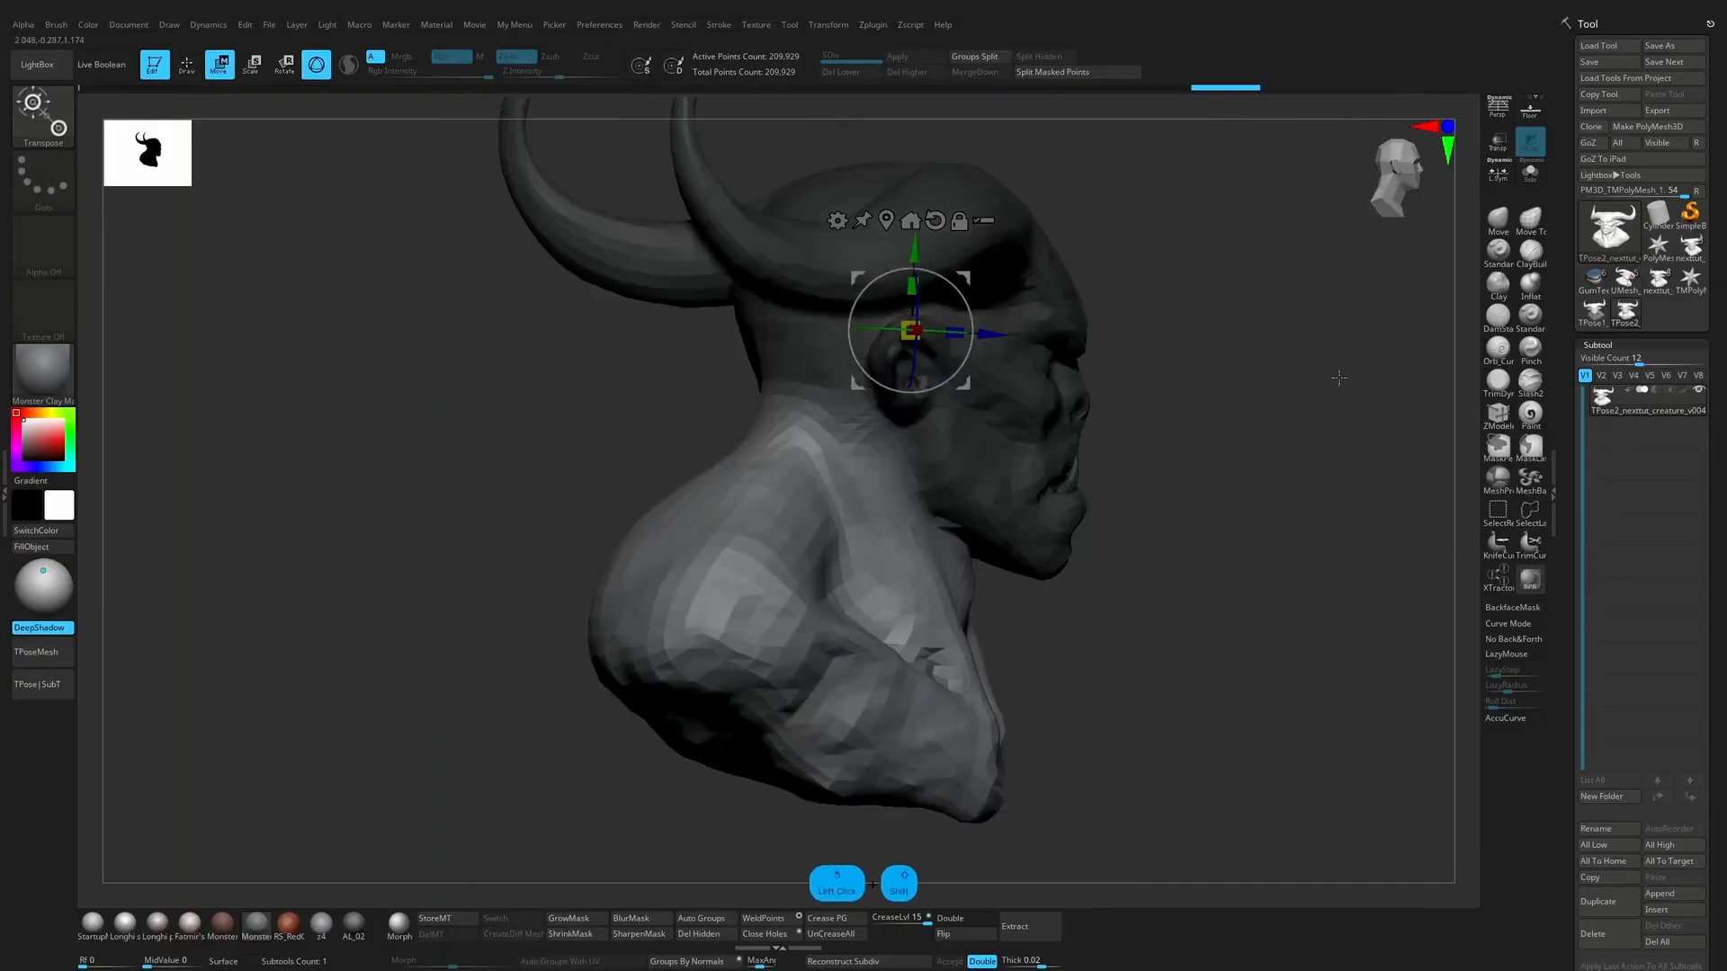
pyautogui.keyDown('alt'); pyautogui.moveTo(911, 330); pyautogui.dragTo(902, 402); pyautogui.keyUp('alt')
# Step: Centre the gizmo pivot on the neck from the back view and invert the mask to free the head
pyautogui.press('q')
pyautogui.moveTo(1133, 360); pyautogui.dragTo(1232, 334)
pyautogui.press('w')
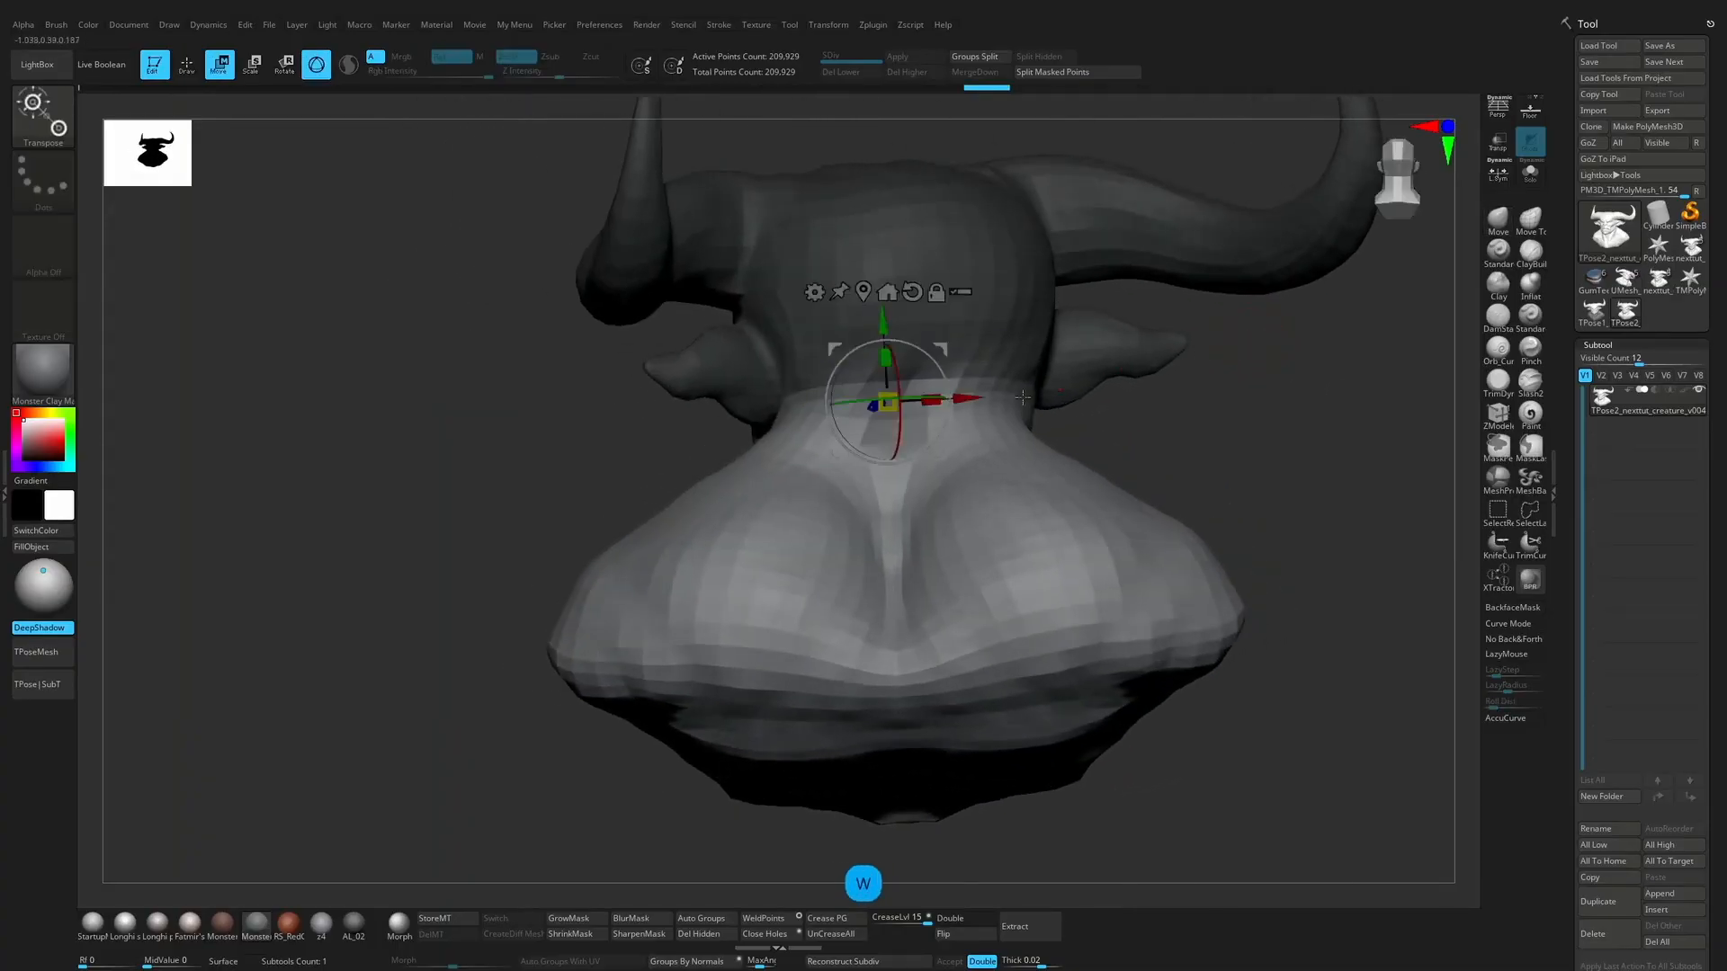
pyautogui.moveTo(965, 396); pyautogui.dragTo(974, 395)
pyautogui.press('q')
pyautogui.moveTo(634, 457)
pyautogui.mouseDown()
pyautogui.moveTo(1021, 432)
pyautogui.moveTo(1217, 443)
pyautogui.moveTo(1187, 451)
pyautogui.mouseUp()
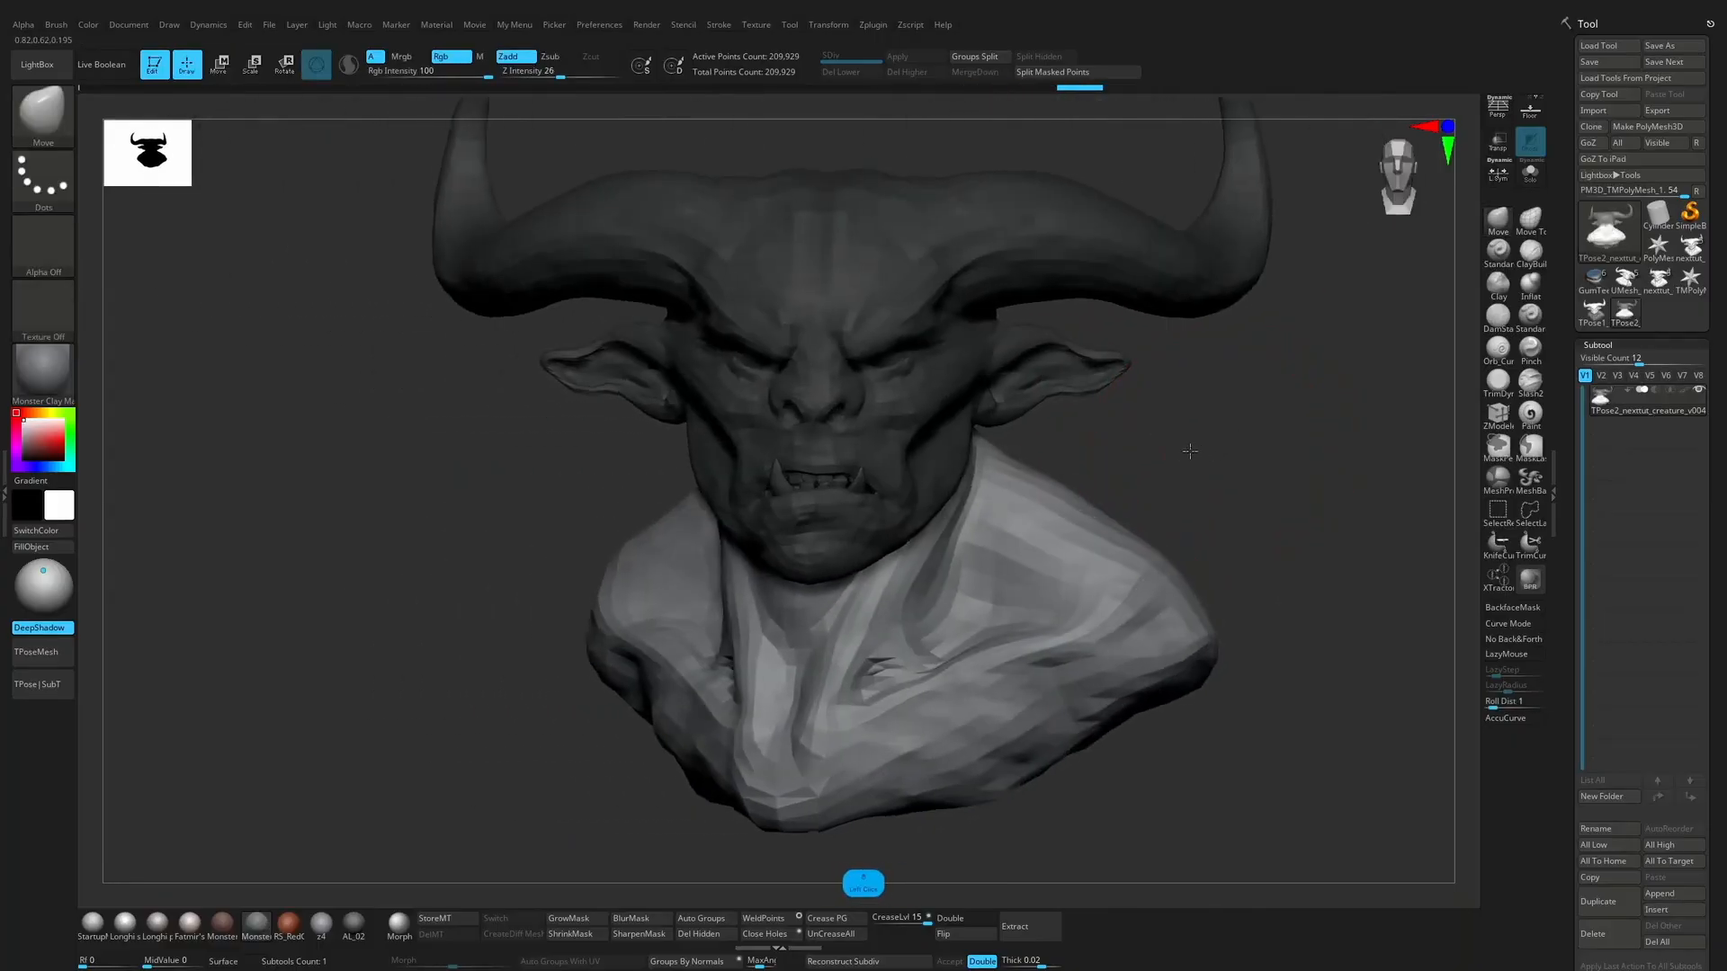
pyautogui.keyDown('ctrl'); pyautogui.click(1102, 456); pyautogui.keyUp('ctrl')
# Step: Try rotating the head about the neck pivot from several angles, and undo those rotations
pyautogui.press('w')
pyautogui.moveTo(860, 412); pyautogui.dragTo(849, 435)
pyautogui.press('q')
pyautogui.moveTo(1079, 455)
pyautogui.mouseDown()
pyautogui.moveTo(1097, 451)
pyautogui.moveTo(999, 463)
pyautogui.mouseUp()
pyautogui.press('w')
pyautogui.moveTo(787, 441)
pyautogui.mouseDown()
pyautogui.moveTo(795, 457)
pyautogui.moveTo(737, 502)
pyautogui.mouseUp()
pyautogui.press('q')
pyautogui.press('w')
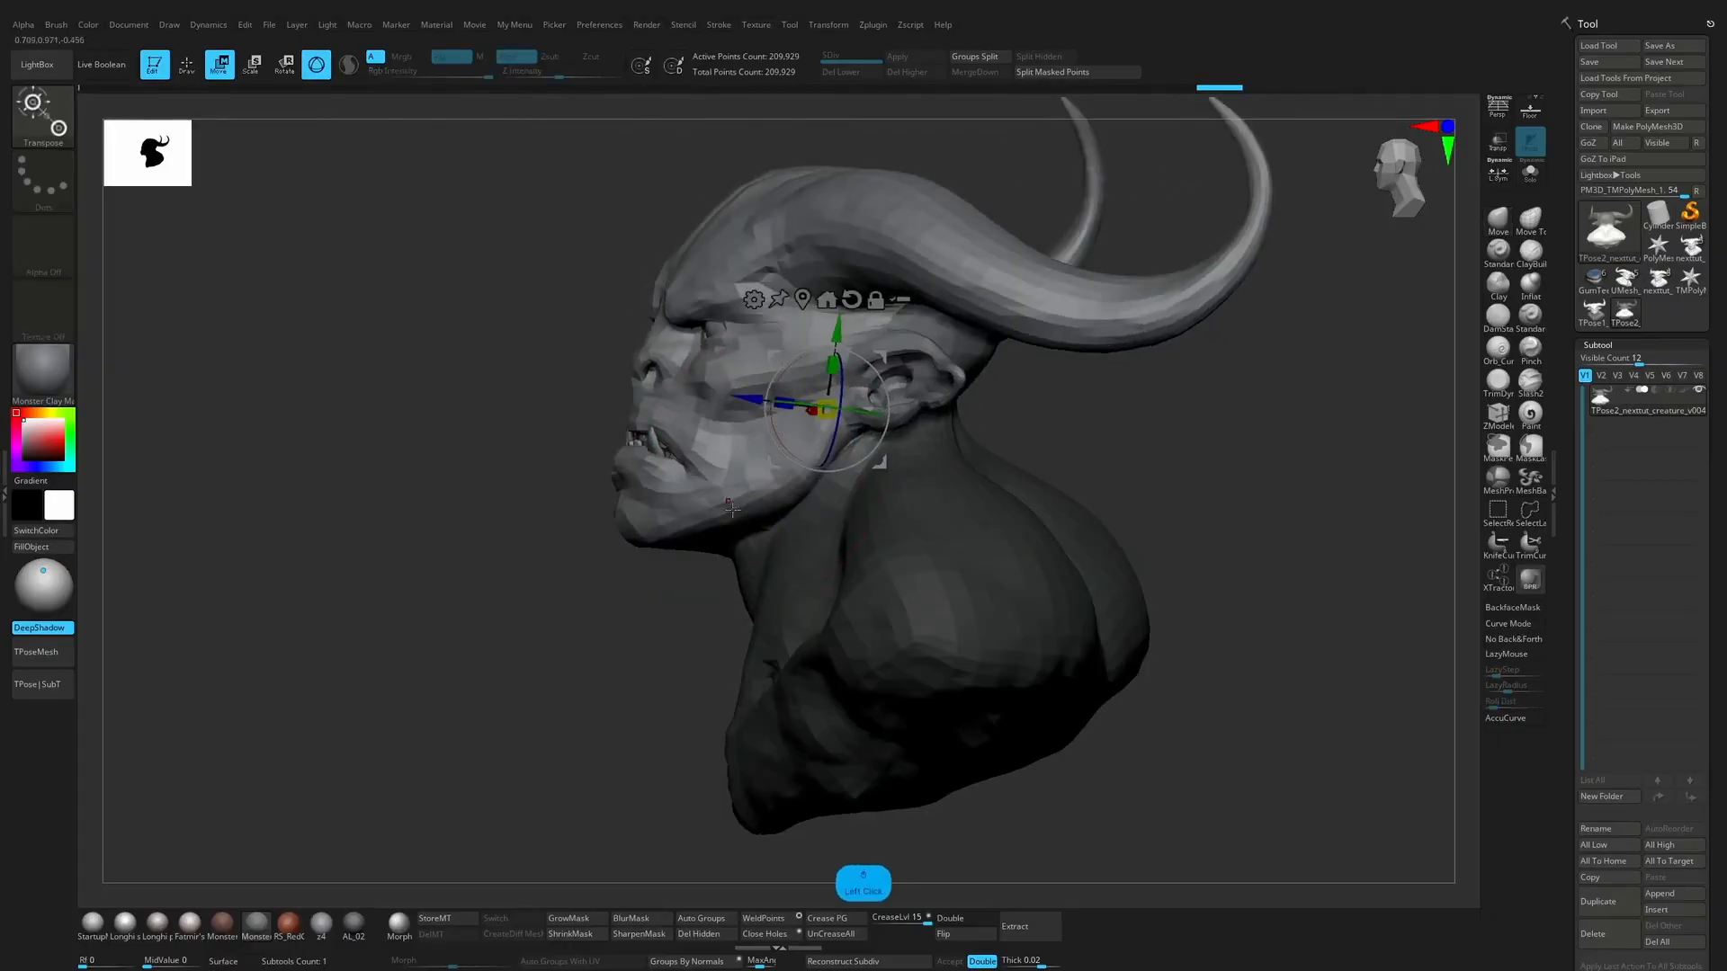
pyautogui.hotkey('ctrl', 'z')
pyautogui.hotkey('ctrl', 'z')
pyautogui.hotkey('ctrl', 'z')
pyautogui.hotkey('ctrl', 'z')
pyautogui.hotkey('ctrl', 'z')
# Step: Tilt the head slightly forward about the neck pivot and compare the posed mesh with the original sculpt
pyautogui.moveTo(1174, 470)
pyautogui.mouseDown()
pyautogui.moveTo(1203, 408)
pyautogui.moveTo(1295, 405)
pyautogui.mouseUp()
pyautogui.press('w')
pyautogui.moveTo(838, 373); pyautogui.dragTo(838, 407)
pyautogui.press('q')
pyautogui.moveTo(1214, 445); pyautogui.dragTo(1072, 451)
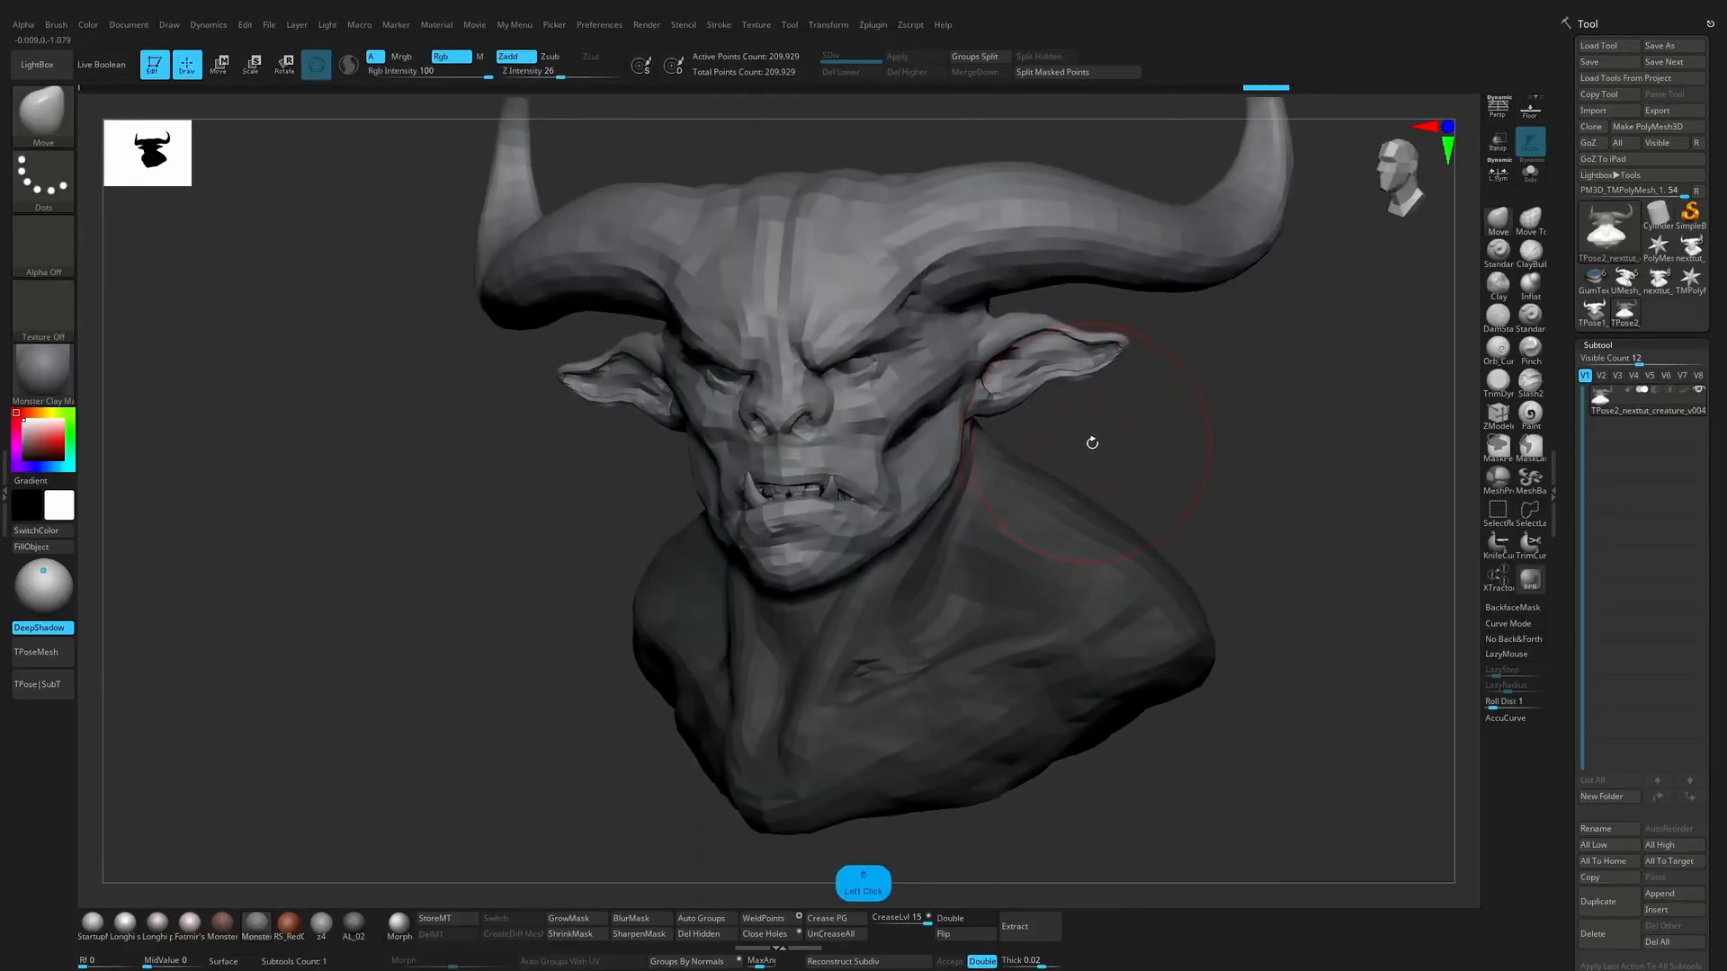
pyautogui.moveTo(1139, 450); pyautogui.dragTo(1102, 447)
pyautogui.press('w')
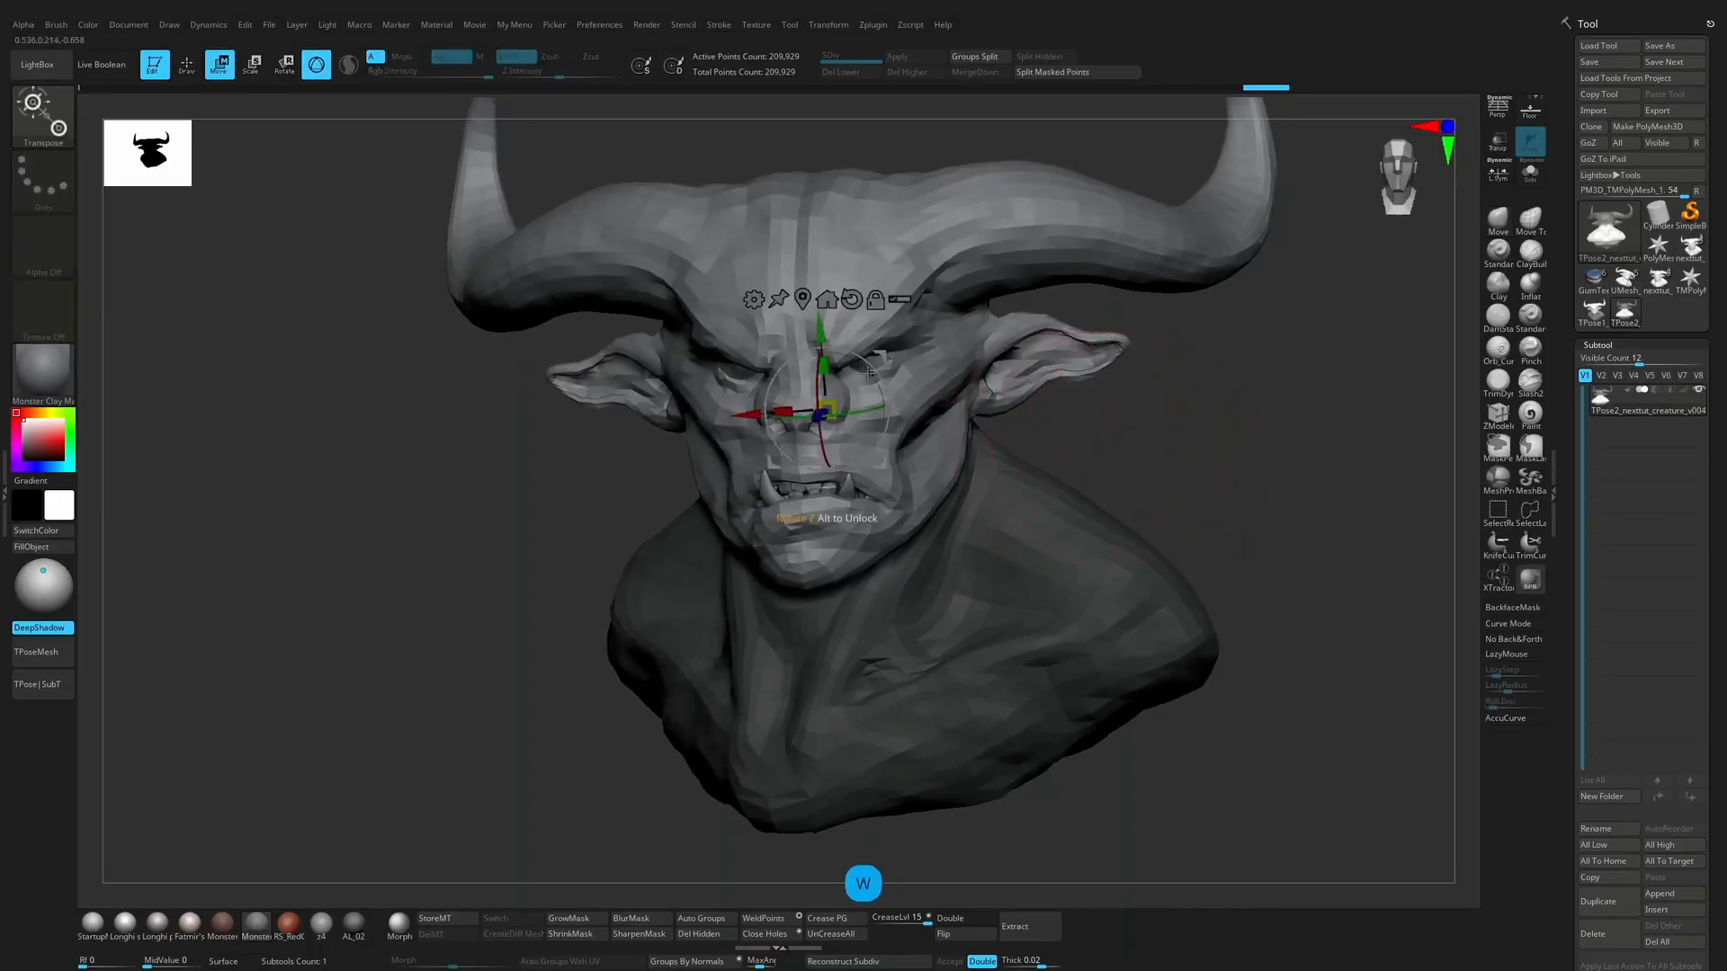
pyautogui.click(1657, 281)
pyautogui.moveTo(1446, 354)
pyautogui.mouseDown()
pyautogui.moveTo(1357, 393)
pyautogui.moveTo(1133, 401)
pyautogui.mouseUp()
pyautogui.click(1625, 311)
pyautogui.click(1658, 281)
pyautogui.click(1625, 310)
# Step: Swap the mask onto the head and rotate the torso slightly with the gizmo
pyautogui.press('w')
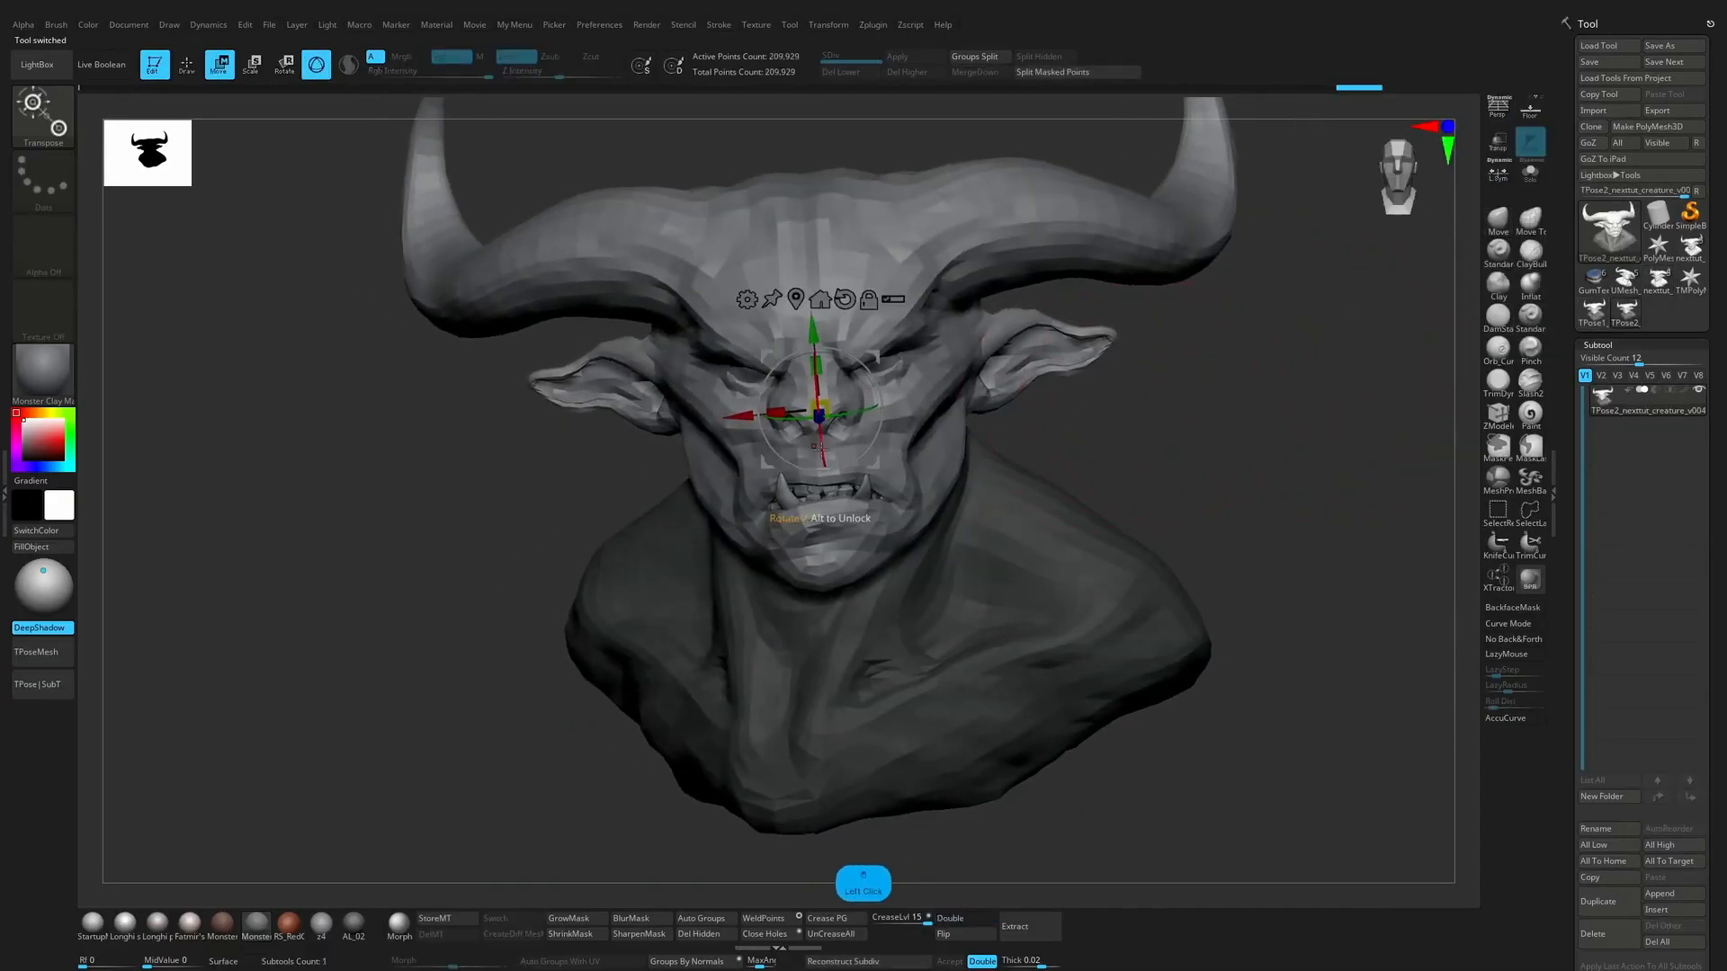
pyautogui.moveTo(820, 448); pyautogui.dragTo(921, 482)
pyautogui.press('w')
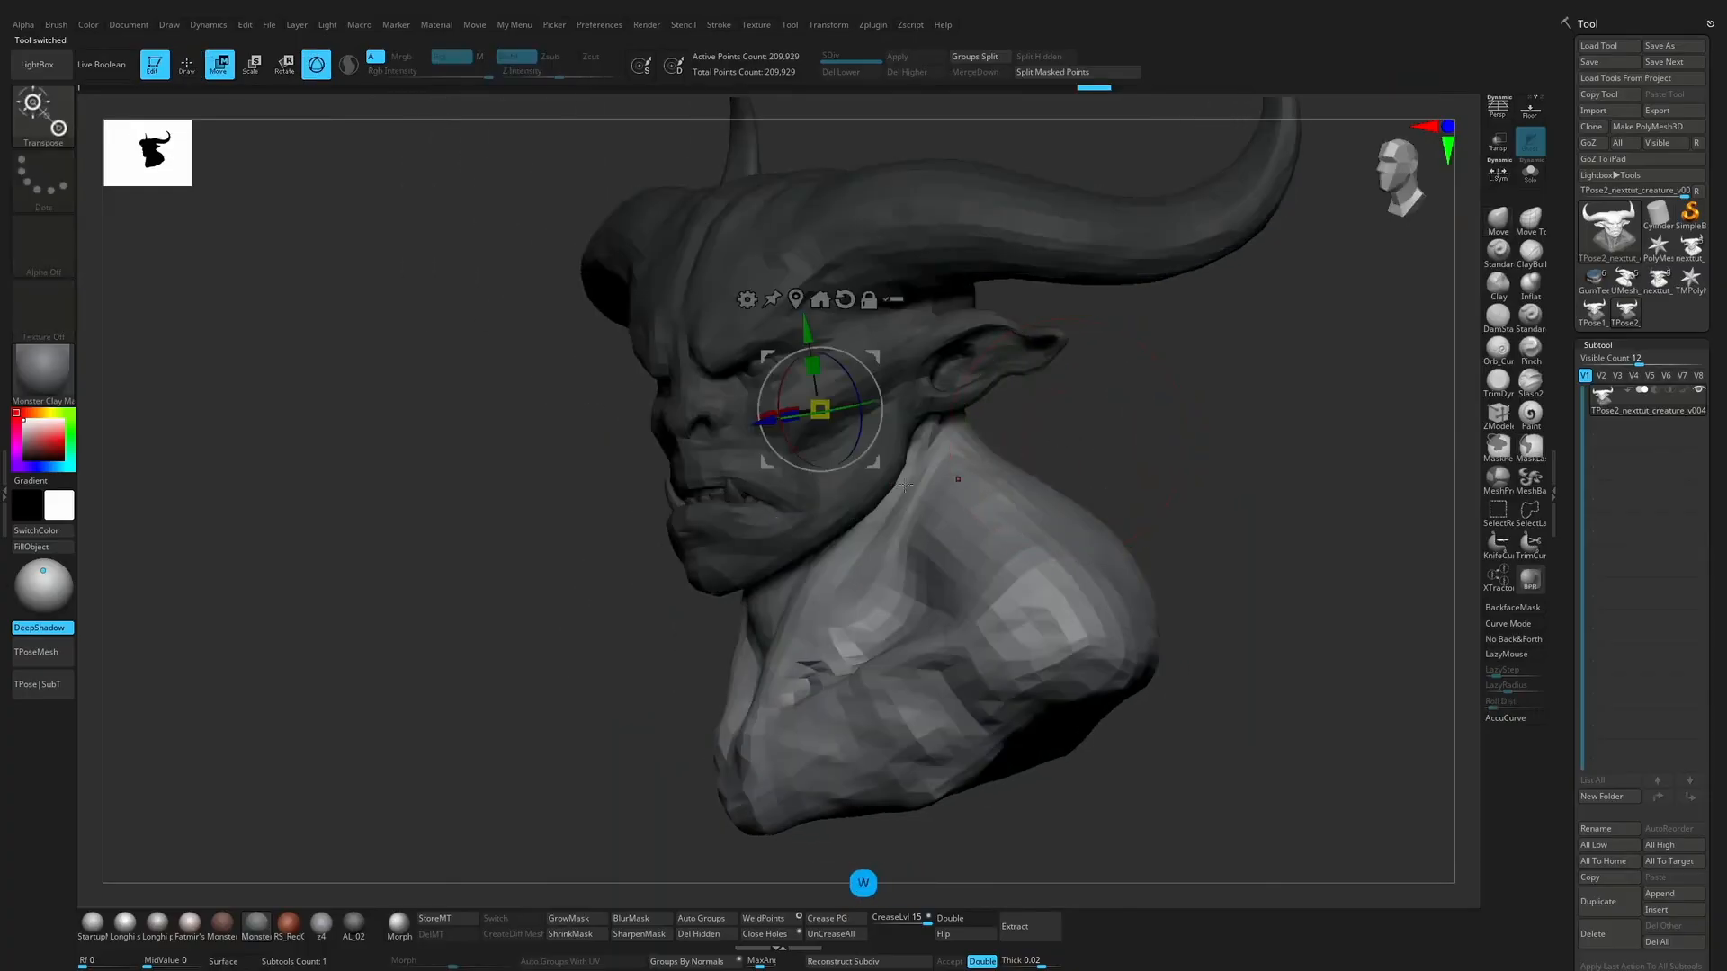
pyautogui.moveTo(798, 449); pyautogui.dragTo(801, 453)
pyautogui.moveTo(1100, 409)
pyautogui.mouseDown()
pyautogui.moveTo(1071, 413)
pyautogui.moveTo(1086, 411)
pyautogui.mouseUp()
pyautogui.moveTo(797, 449); pyautogui.dragTo(803, 454)
pyautogui.moveTo(1061, 396); pyautogui.dragTo(1123, 382)
# Step: Invert the mask back onto the body and tilt the head a little more with the gizmo
pyautogui.keyDown('ctrl'); pyautogui.click(1124, 383); pyautogui.keyUp('ctrl')
pyautogui.moveTo(822, 451)
pyautogui.mouseDown()
pyautogui.moveTo(822, 426)
pyautogui.moveTo(822, 459)
pyautogui.mouseUp()
pyautogui.press('q')
pyautogui.keyDown('alt'); pyautogui.moveTo(1049, 423); pyautogui.dragTo(1054, 467); pyautogui.keyUp('alt')
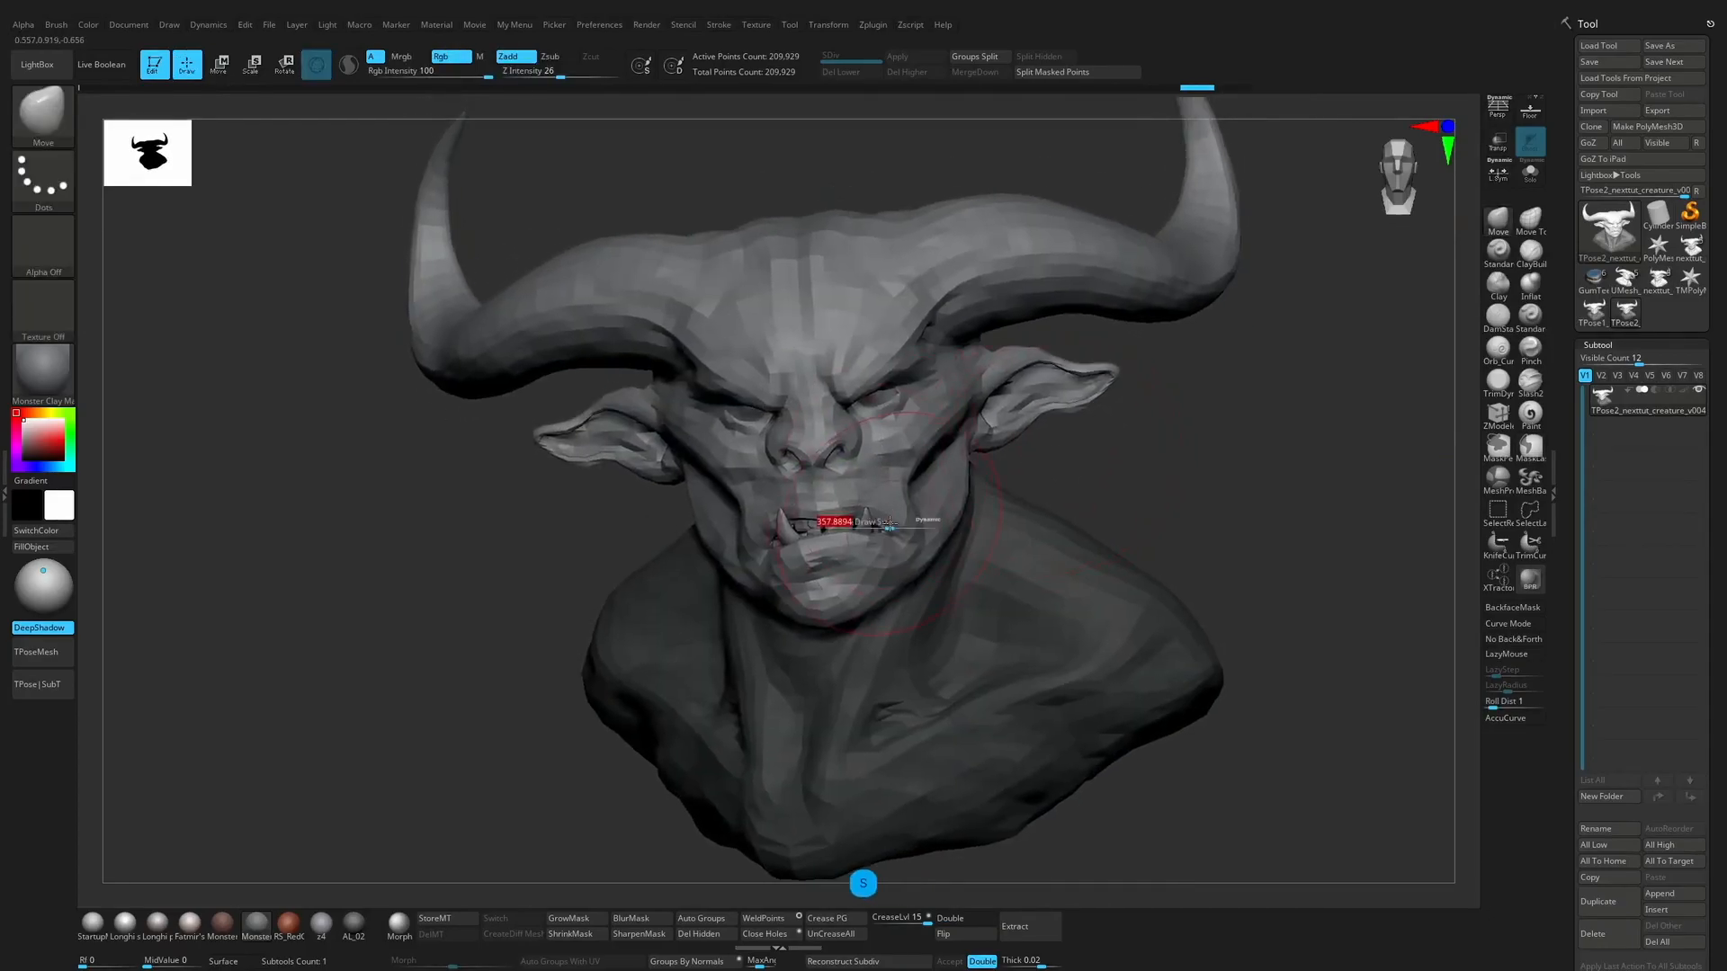
# Step: Nudge the jaw, cheeks and brow into an uneven shape with the Move brush
pyautogui.moveTo(755, 549); pyautogui.dragTo(746, 544)
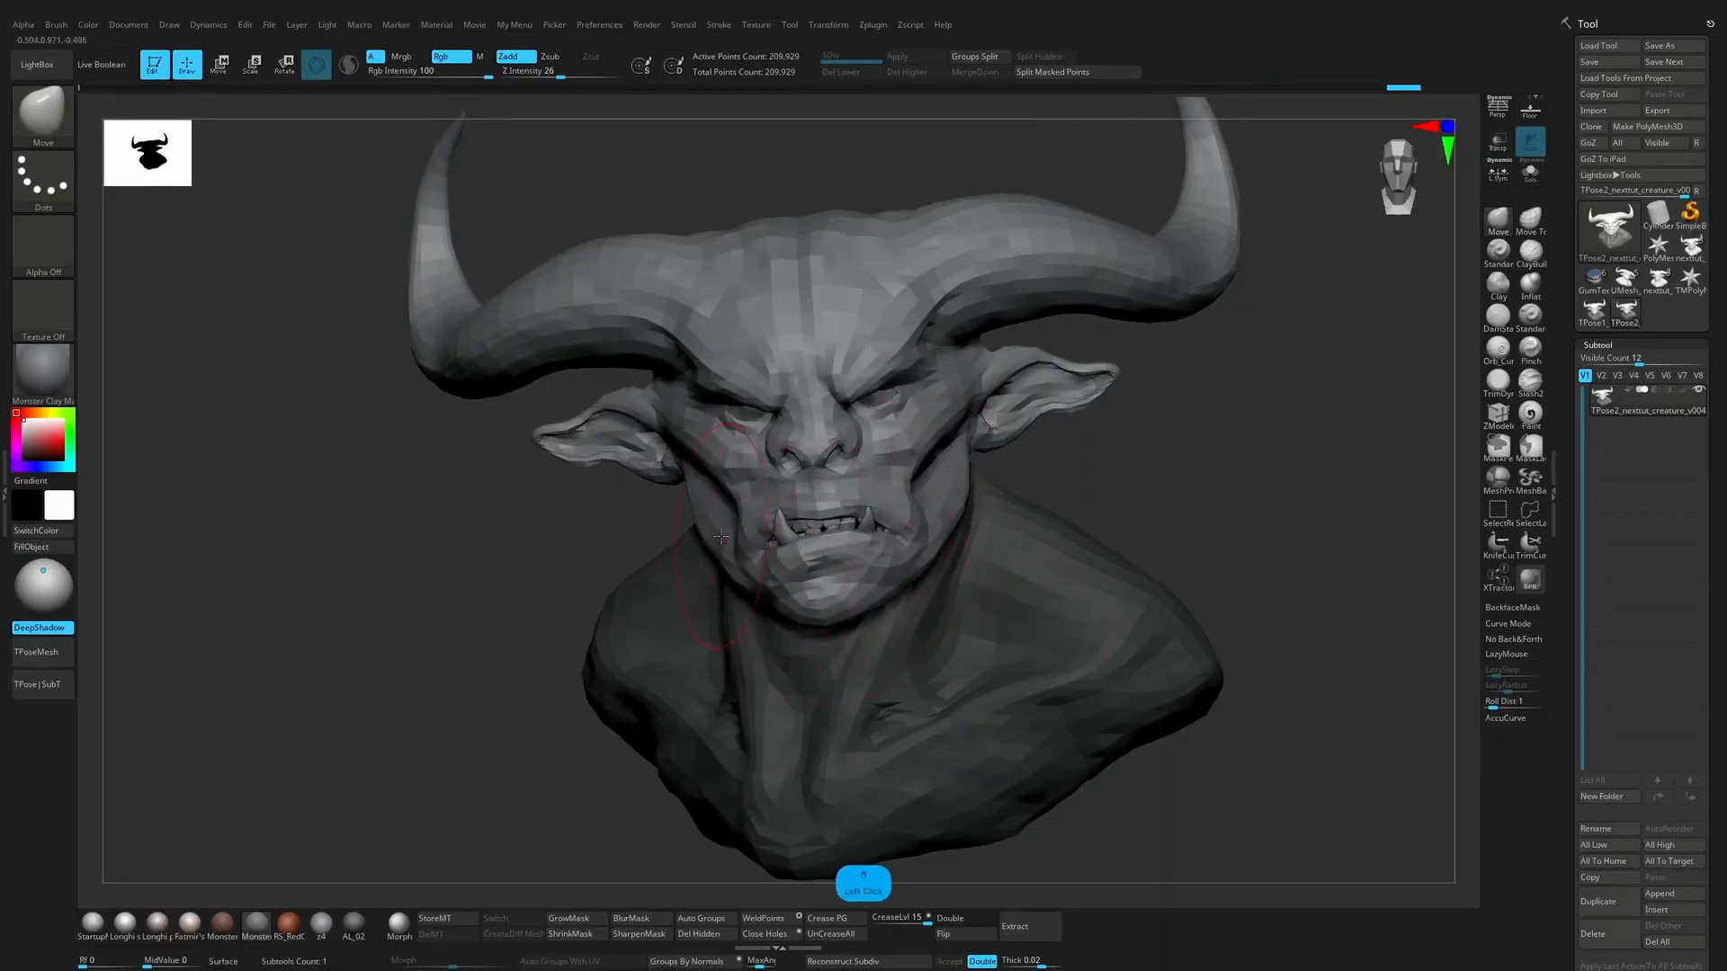
pyautogui.press('s')
pyautogui.moveTo(843, 387); pyautogui.dragTo(809, 385)
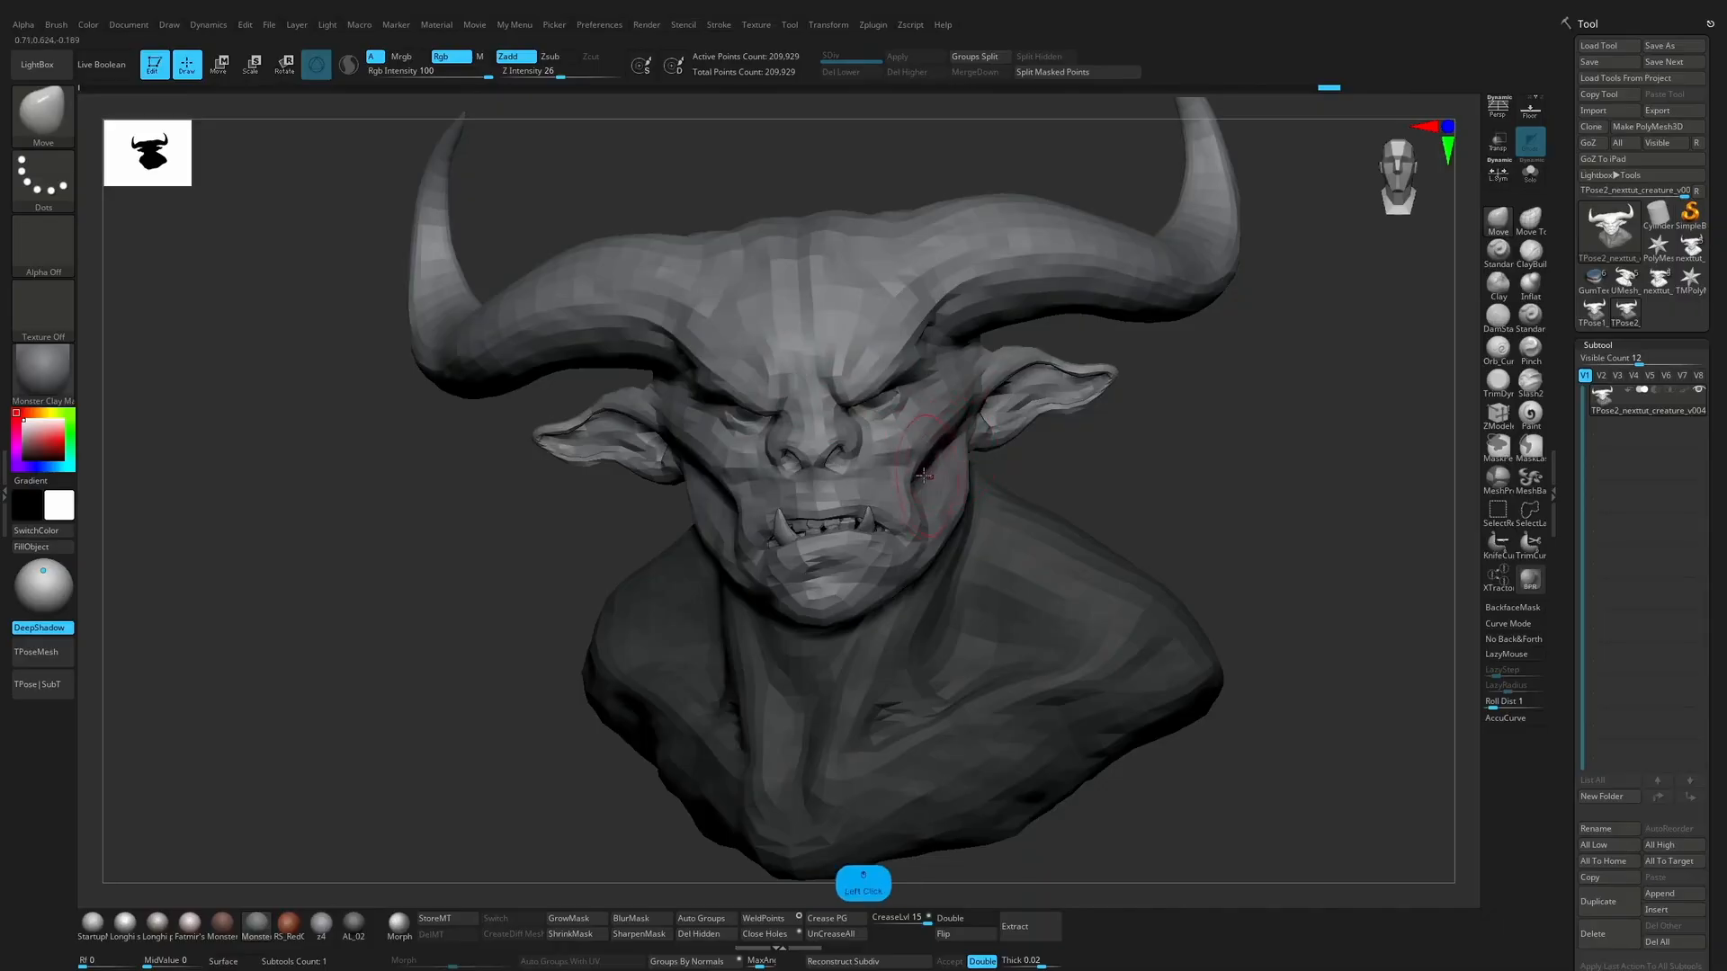
pyautogui.moveTo(1160, 456); pyautogui.dragTo(1071, 465)
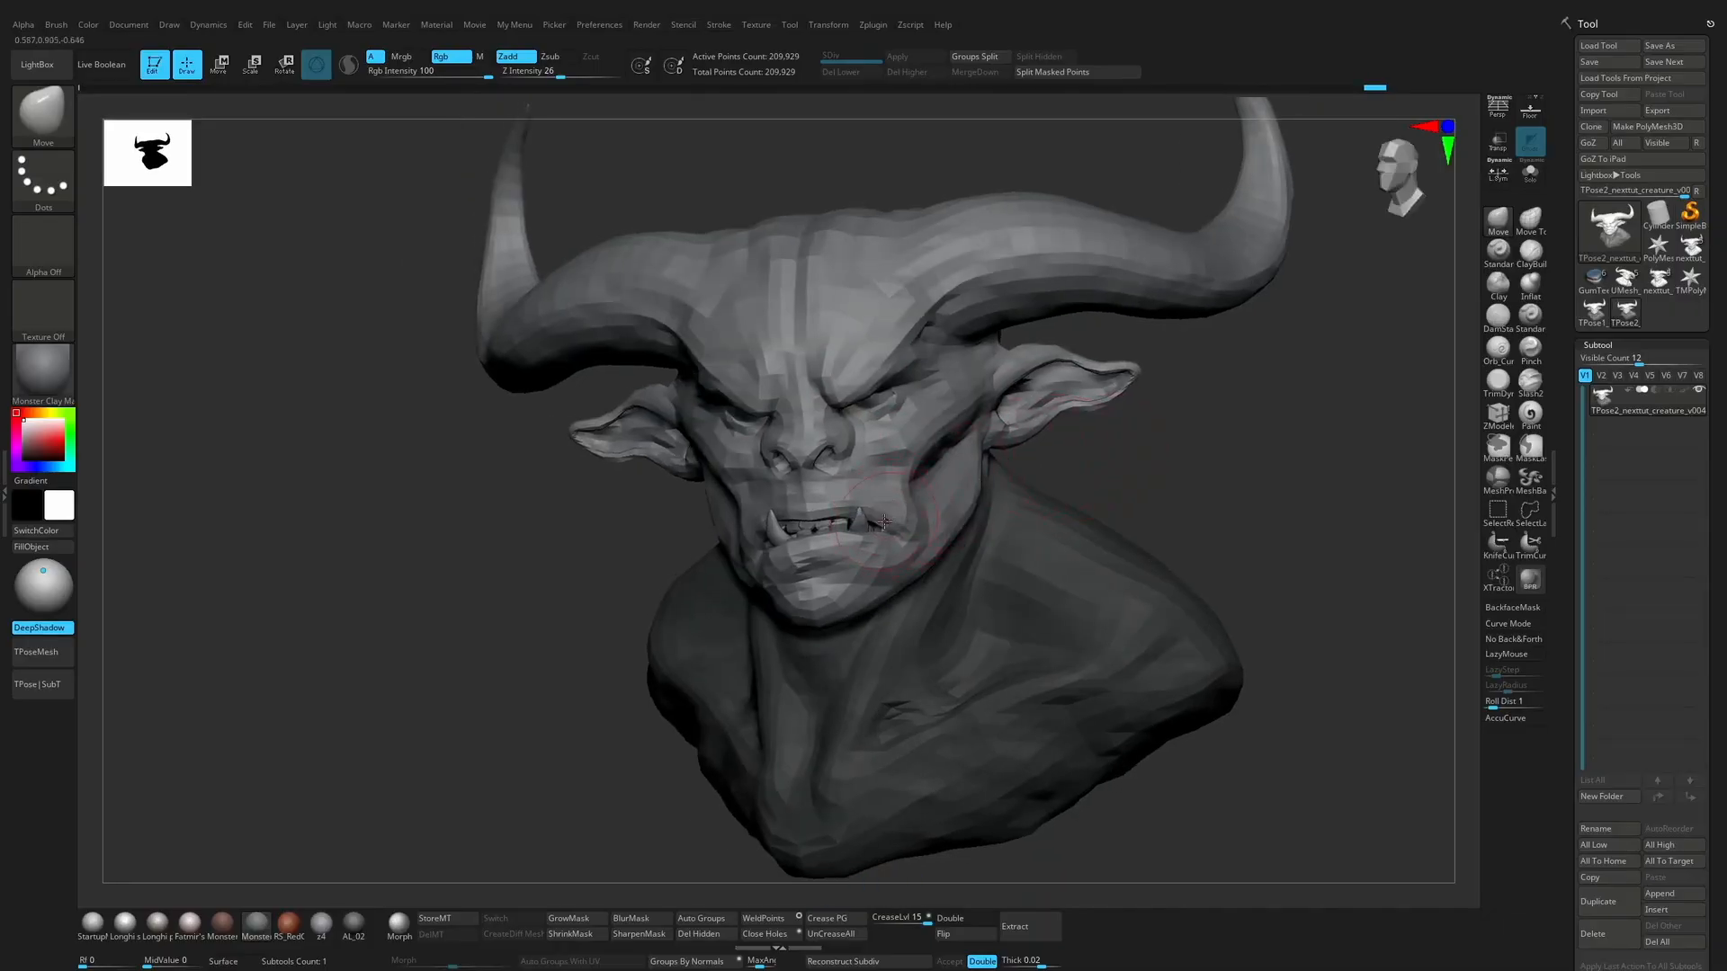
pyautogui.moveTo(624, 695)
pyautogui.mouseDown()
pyautogui.moveTo(810, 576)
pyautogui.moveTo(1095, 435)
pyautogui.moveTo(899, 435)
pyautogui.moveTo(864, 455)
pyautogui.moveTo(836, 423)
pyautogui.moveTo(1007, 382)
pyautogui.moveTo(1091, 389)
pyautogui.moveTo(936, 398)
pyautogui.moveTo(1034, 395)
pyautogui.moveTo(1023, 377)
pyautogui.moveTo(1054, 462)
pyautogui.moveTo(1010, 470)
pyautogui.moveTo(1087, 395)
pyautogui.mouseUp()
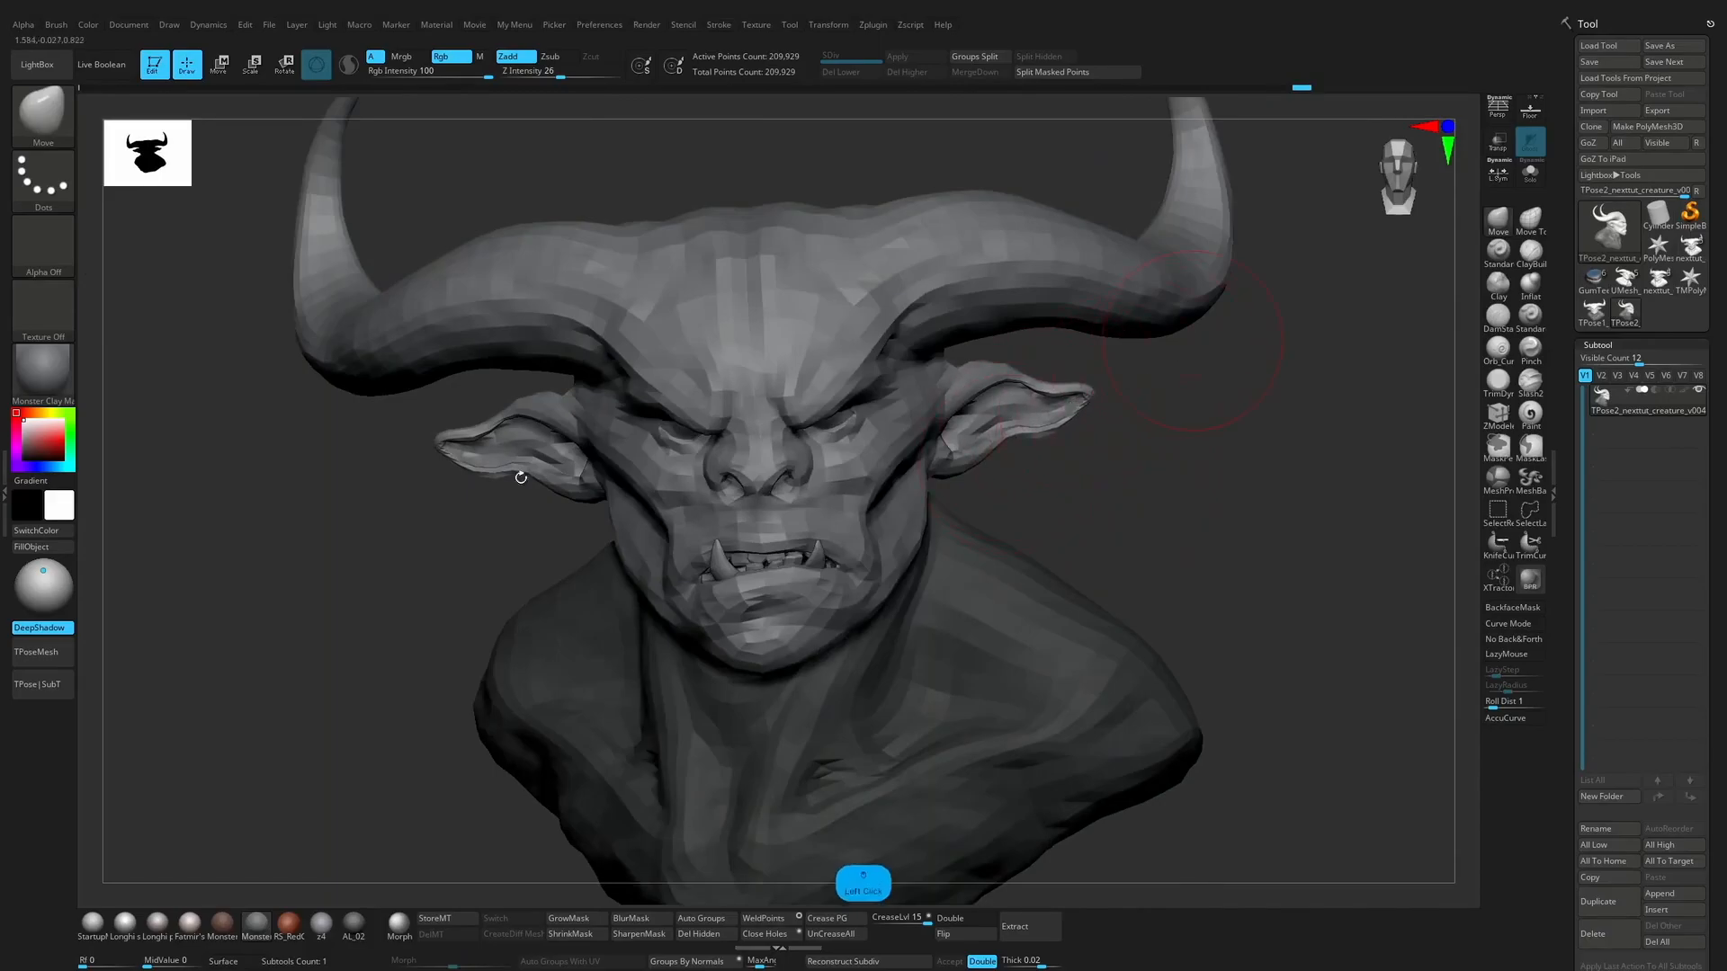
# Step: Reshape both horns slightly with a large Move brush and transfer the pose back to the original subtools
pyautogui.keyDown('alt'); pyautogui.moveTo(378, 531); pyautogui.dragTo(353, 457); pyautogui.keyUp('alt')
pyautogui.moveTo(405, 153)
pyautogui.mouseDown()
pyautogui.moveTo(415, 143)
pyautogui.moveTo(457, 232)
pyautogui.mouseUp()
pyautogui.moveTo(402, 295); pyautogui.dragTo(409, 271)
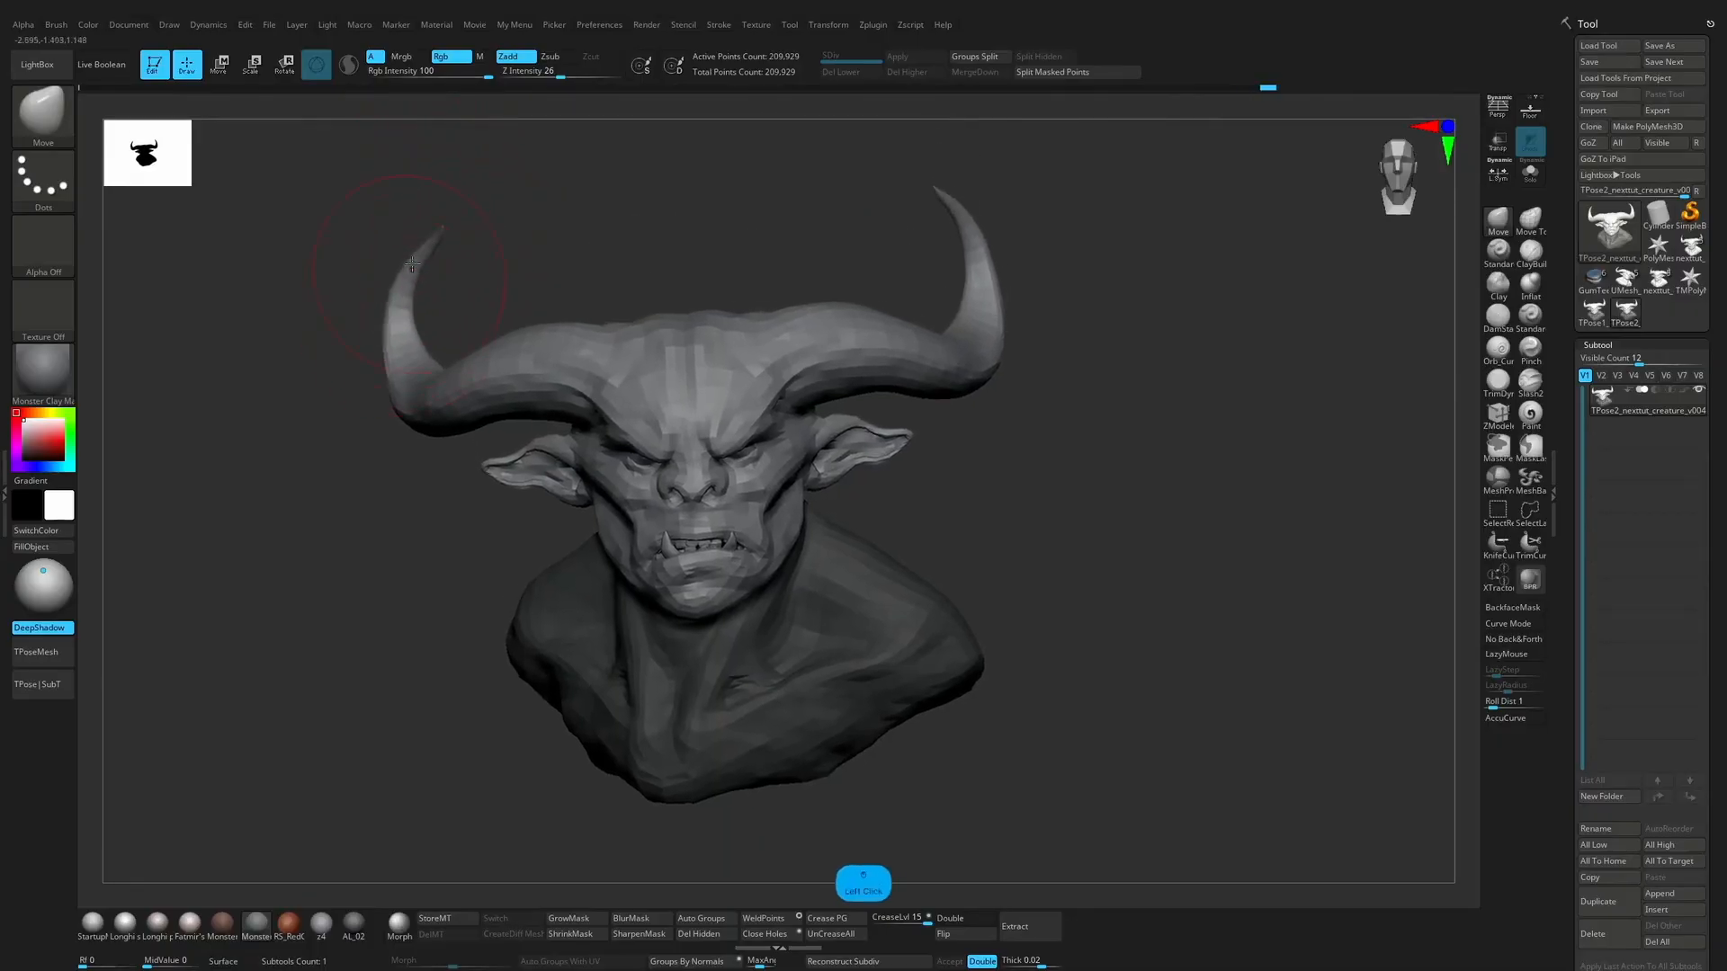
pyautogui.moveTo(998, 330); pyautogui.dragTo(1009, 335)
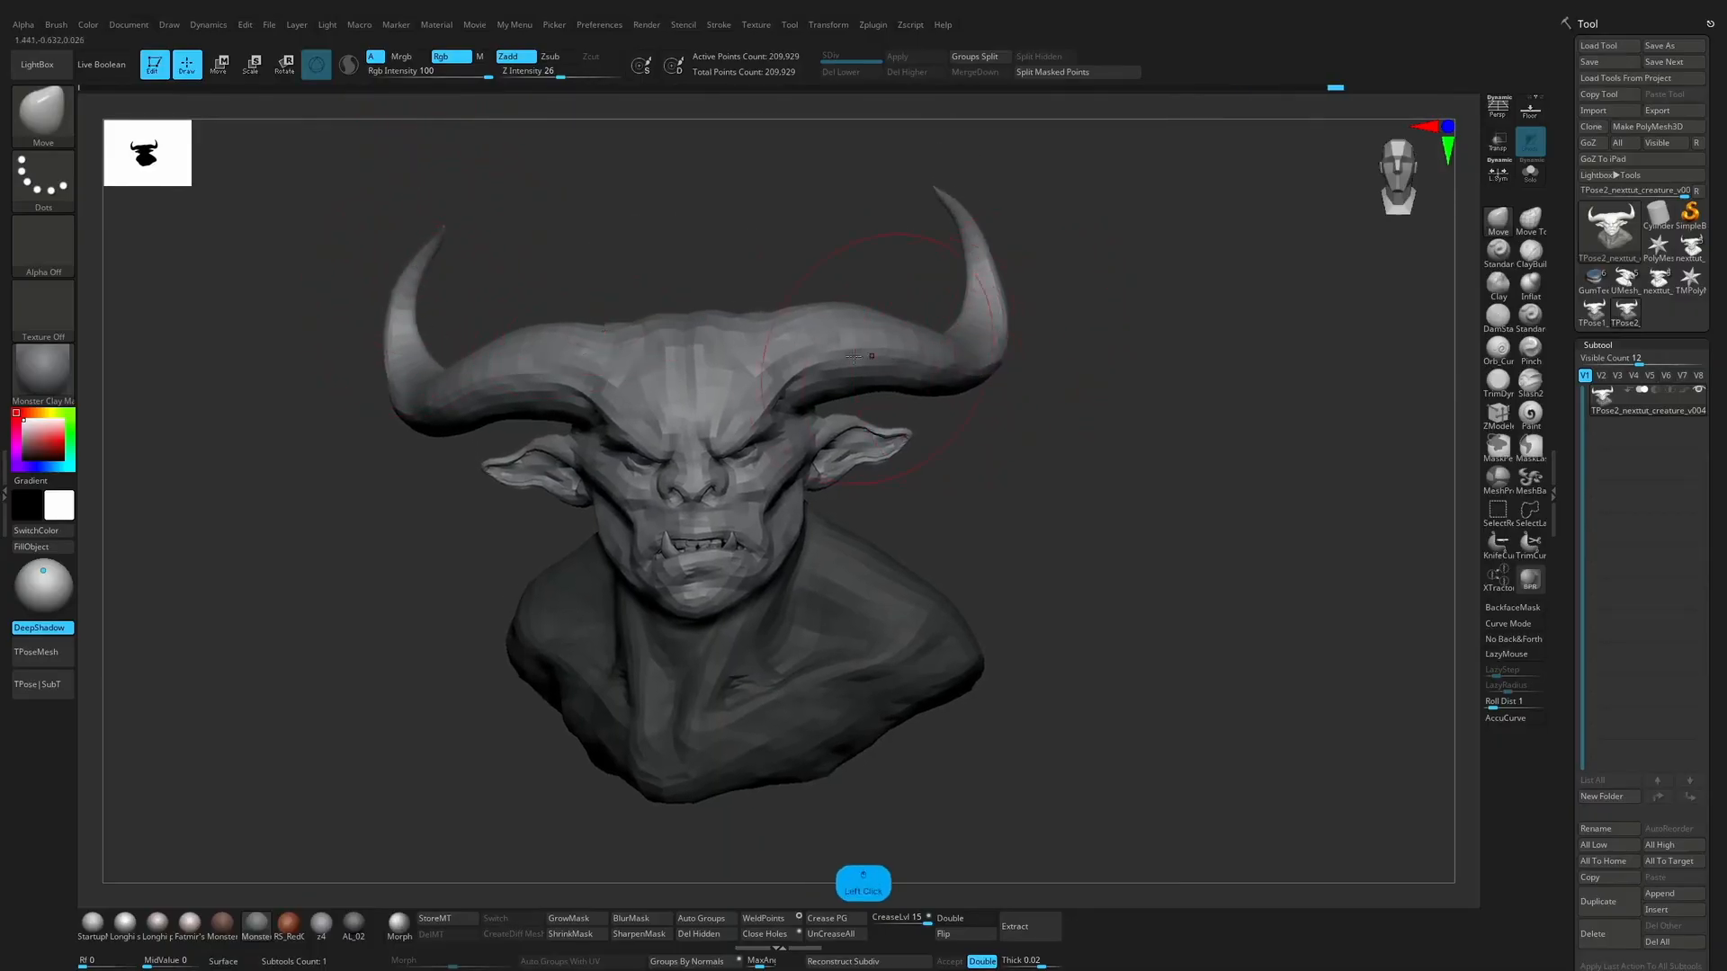
pyautogui.moveTo(959, 474); pyautogui.dragTo(964, 512)
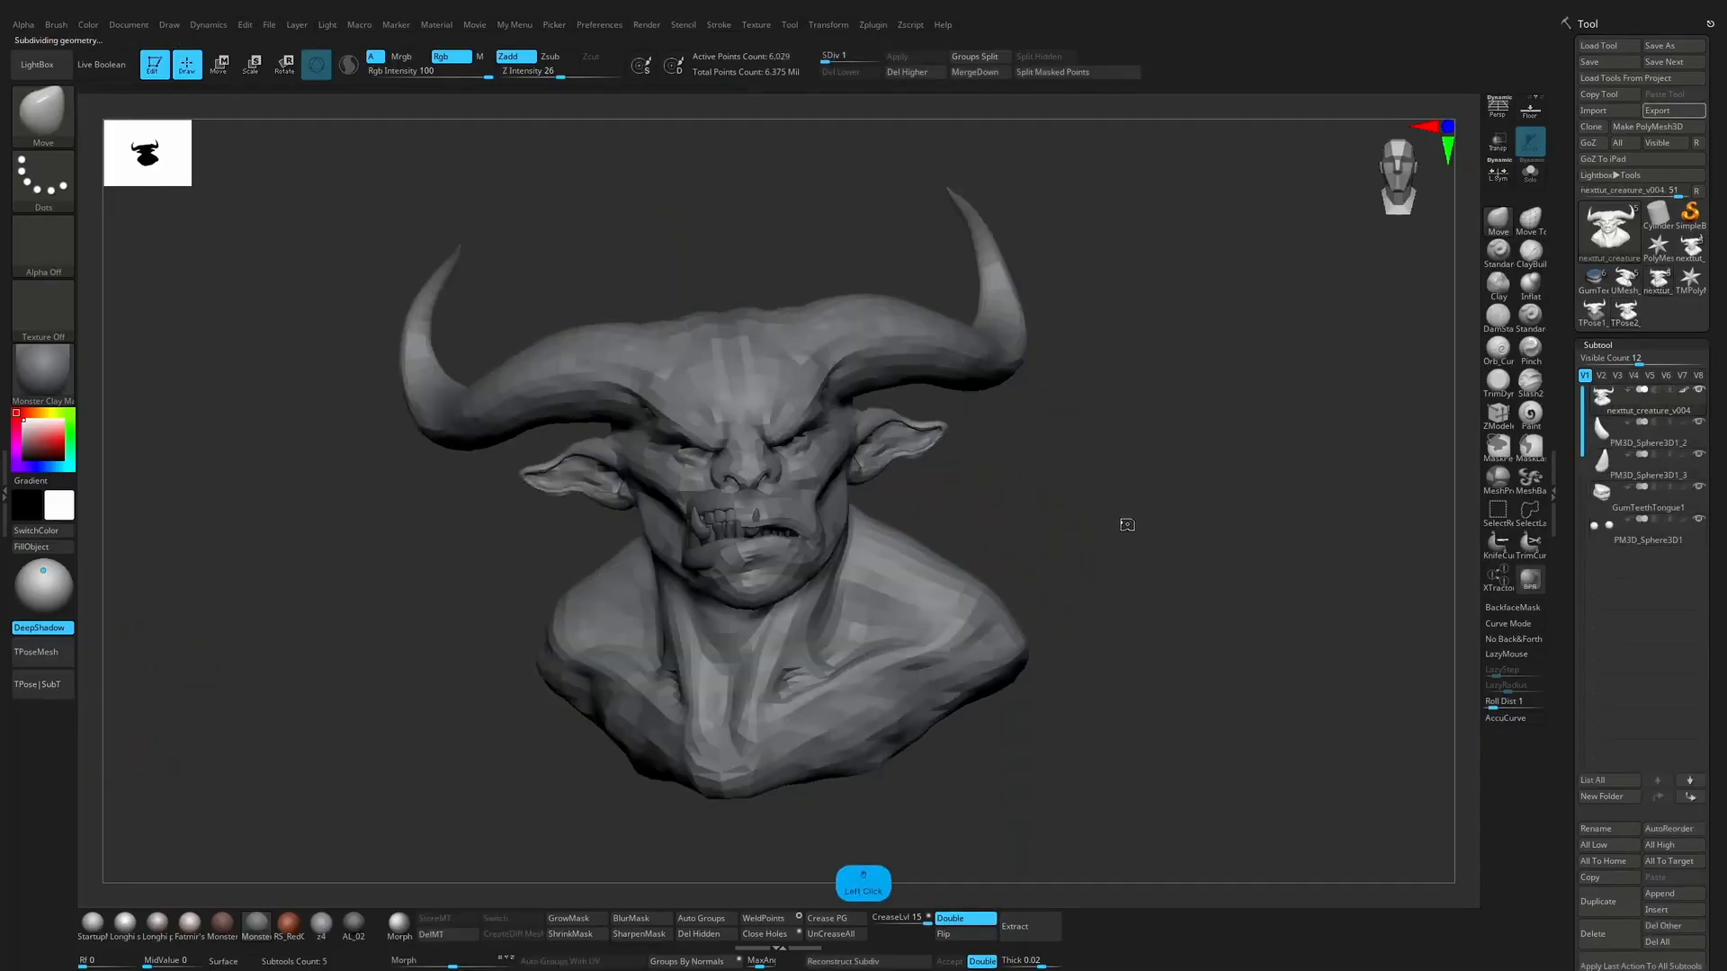
# Step: Select the gums and teeth subtool and push the part poking through the neck back under the jaw
pyautogui.moveTo(1110, 500)
pyautogui.mouseDown()
pyautogui.moveTo(1076, 520)
pyautogui.moveTo(1117, 535)
pyautogui.moveTo(1141, 467)
pyautogui.moveTo(1189, 457)
pyautogui.moveTo(1168, 463)
pyautogui.moveTo(1152, 516)
pyautogui.mouseUp()
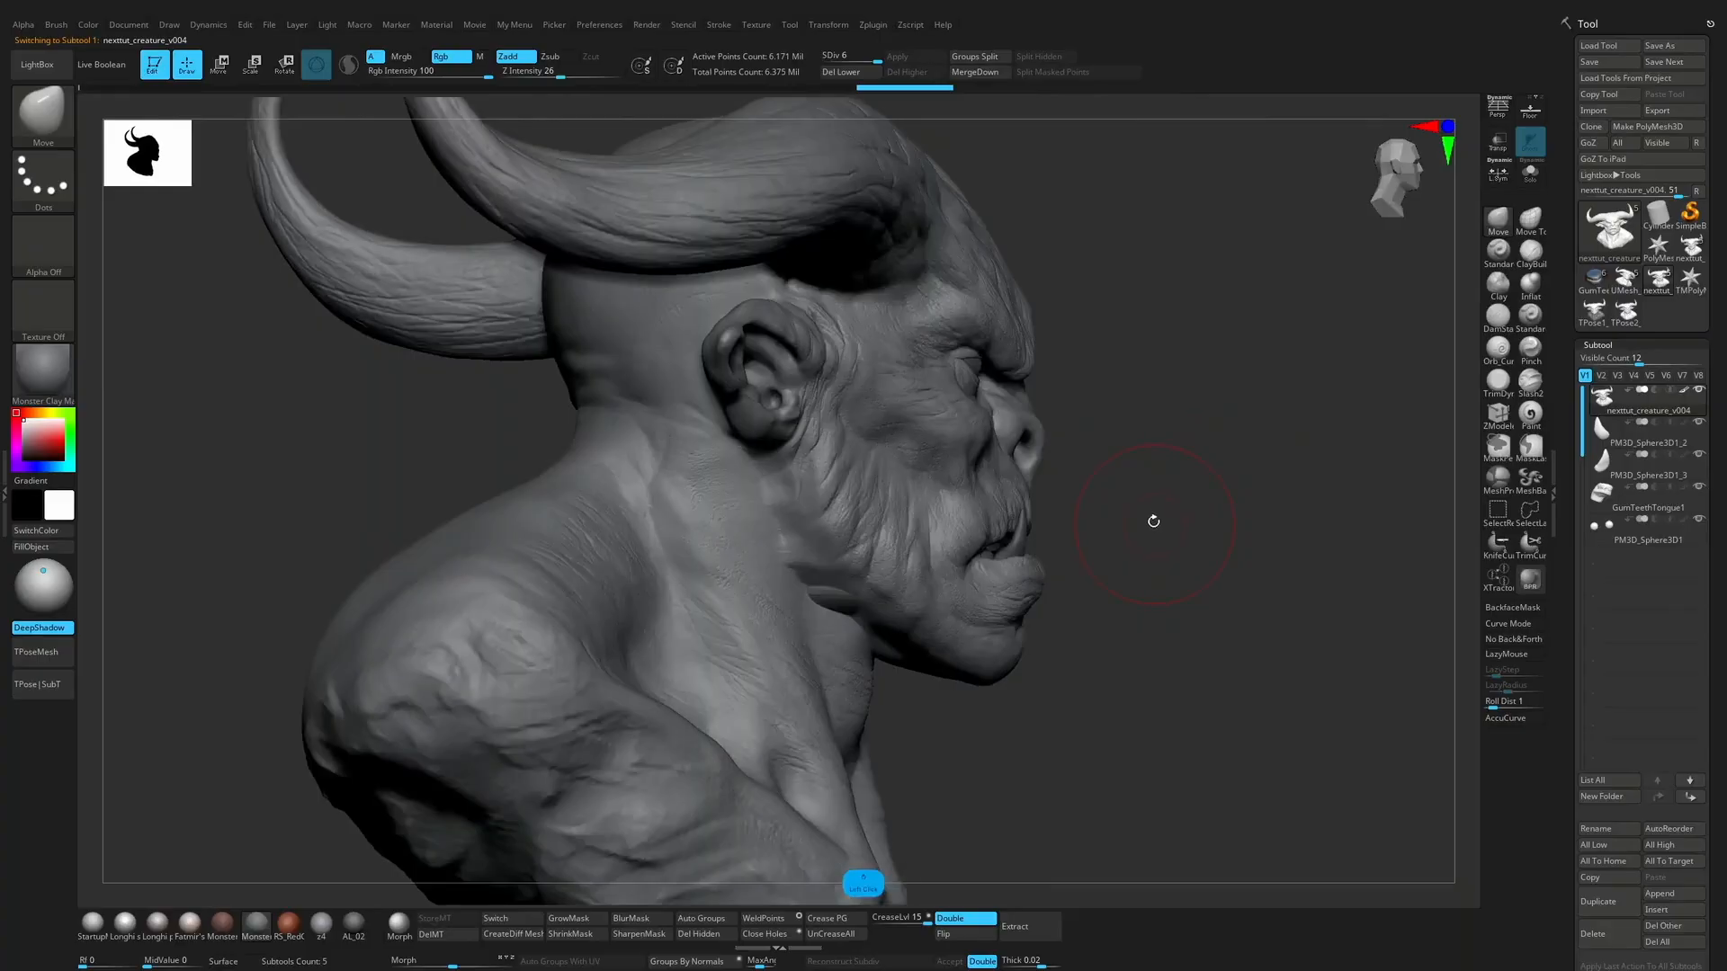
pyautogui.hotkey('shift', 'f')
pyautogui.hotkey('shift', 'f')
pyautogui.keyDown('alt'); pyautogui.click(795, 594); pyautogui.keyUp('alt')
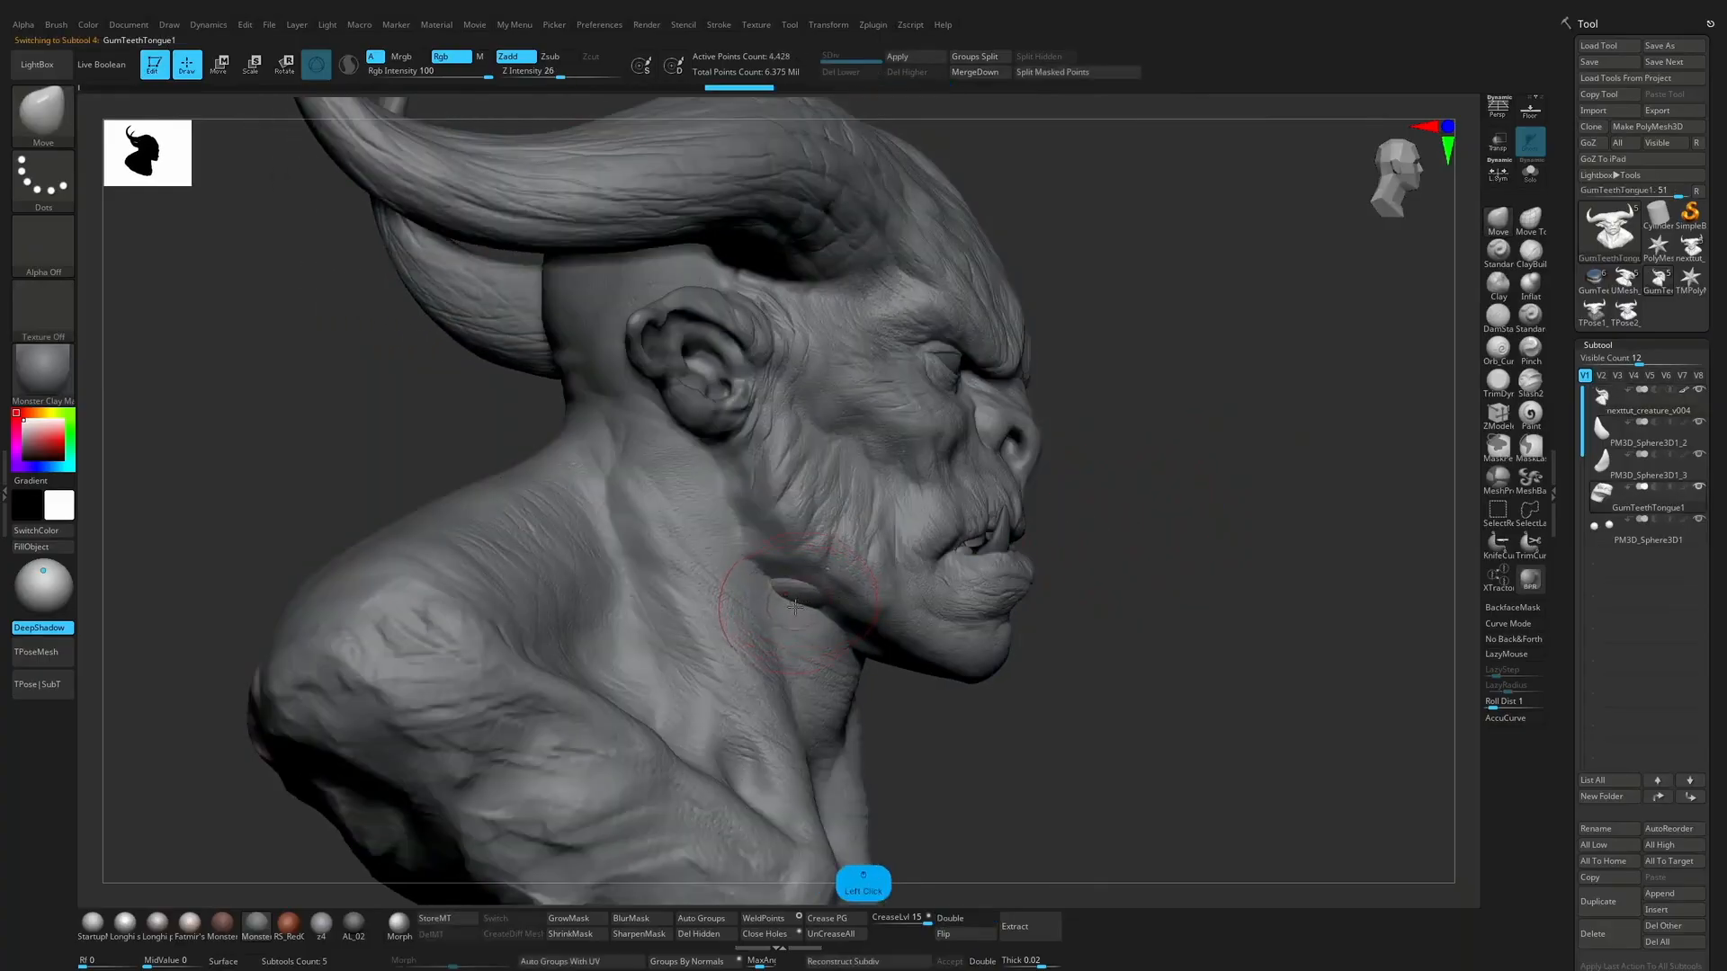
pyautogui.keyDown('alt'); pyautogui.click(776, 620); pyautogui.keyUp('alt')
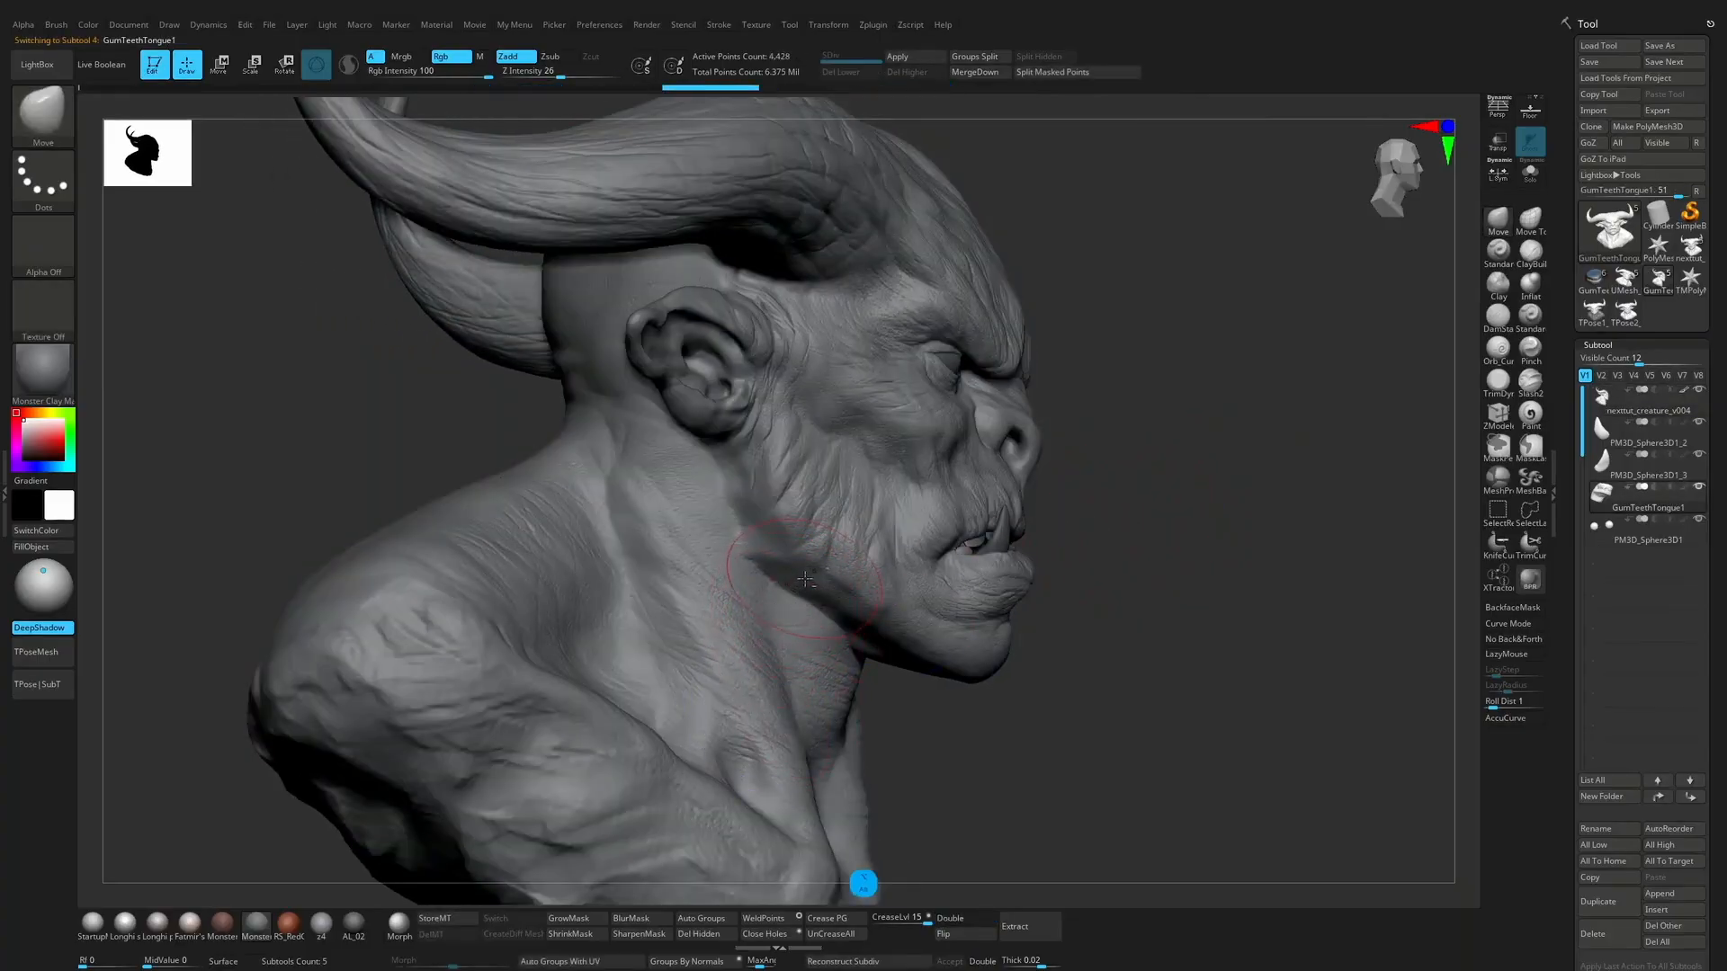
# Step: Select the head, drop to subdivision level 3, build up the area below the jaw corner with ClayBuildup, and return to level 5
pyautogui.moveTo(1183, 424)
pyautogui.mouseDown()
pyautogui.moveTo(1206, 481)
pyautogui.moveTo(1307, 461)
pyautogui.moveTo(1183, 455)
pyautogui.mouseUp()
pyautogui.press('b')
pyautogui.press('c')
pyautogui.press('b')
pyautogui.press('s')
pyautogui.moveTo(771, 577); pyautogui.dragTo(758, 577)
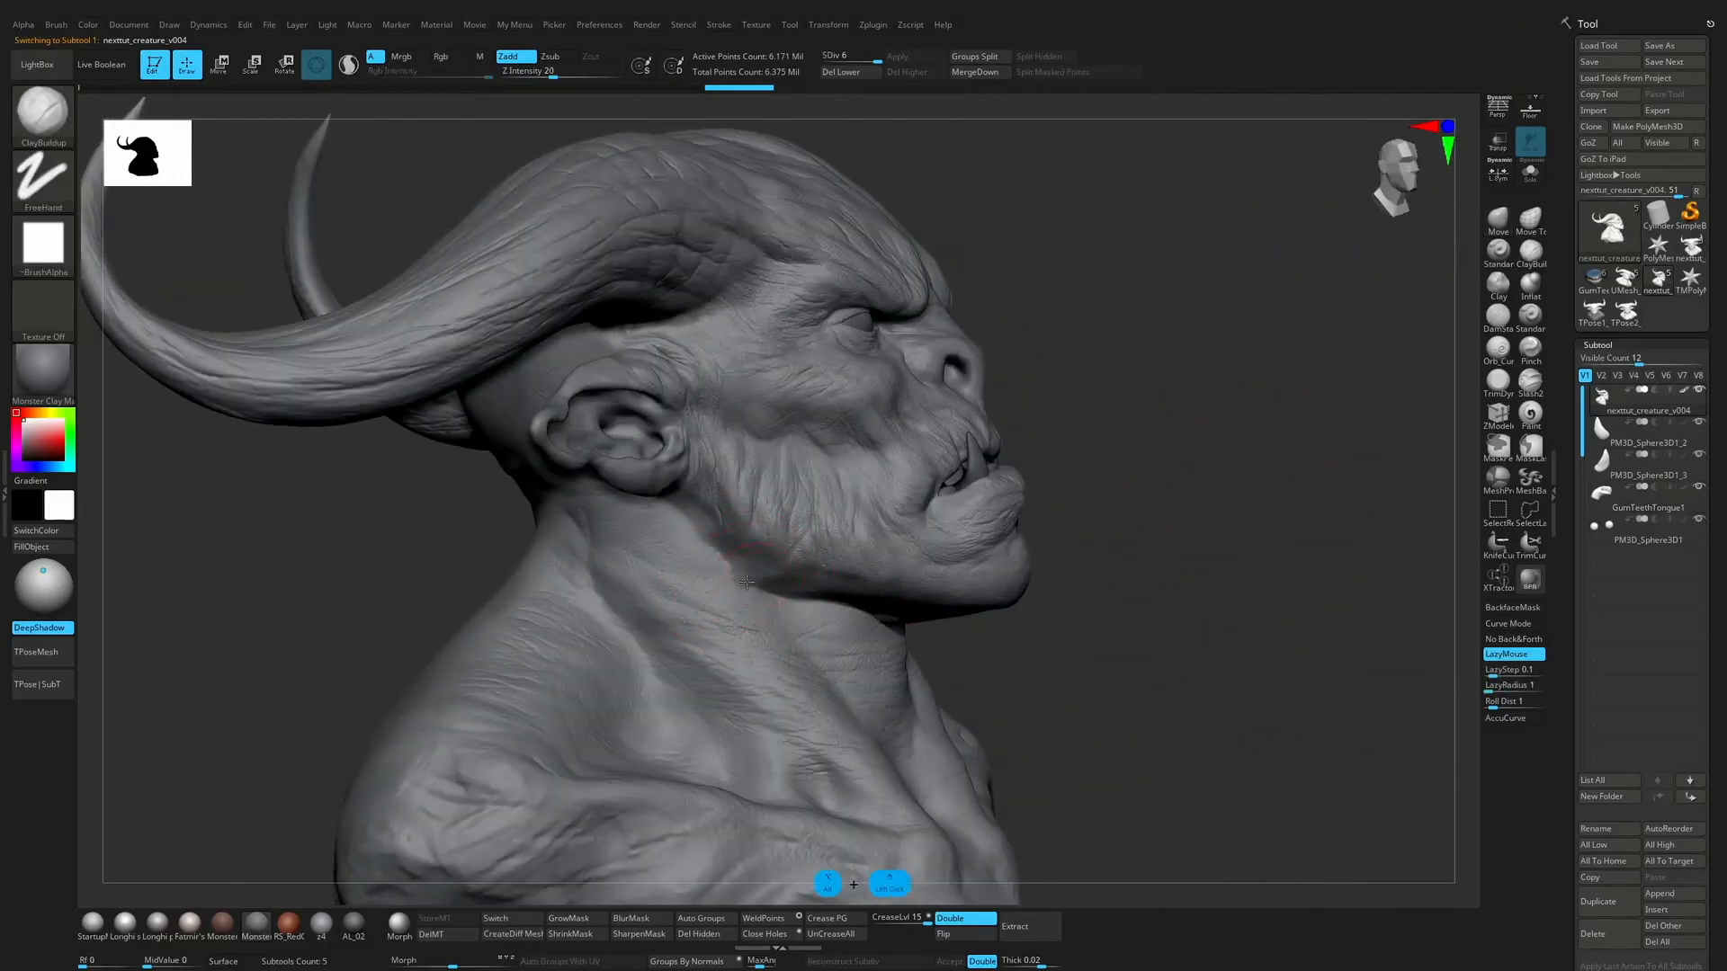
pyautogui.hotkey('shift', 'd')
pyautogui.hotkey('shift', 'd')
pyautogui.hotkey('shift', 'd')
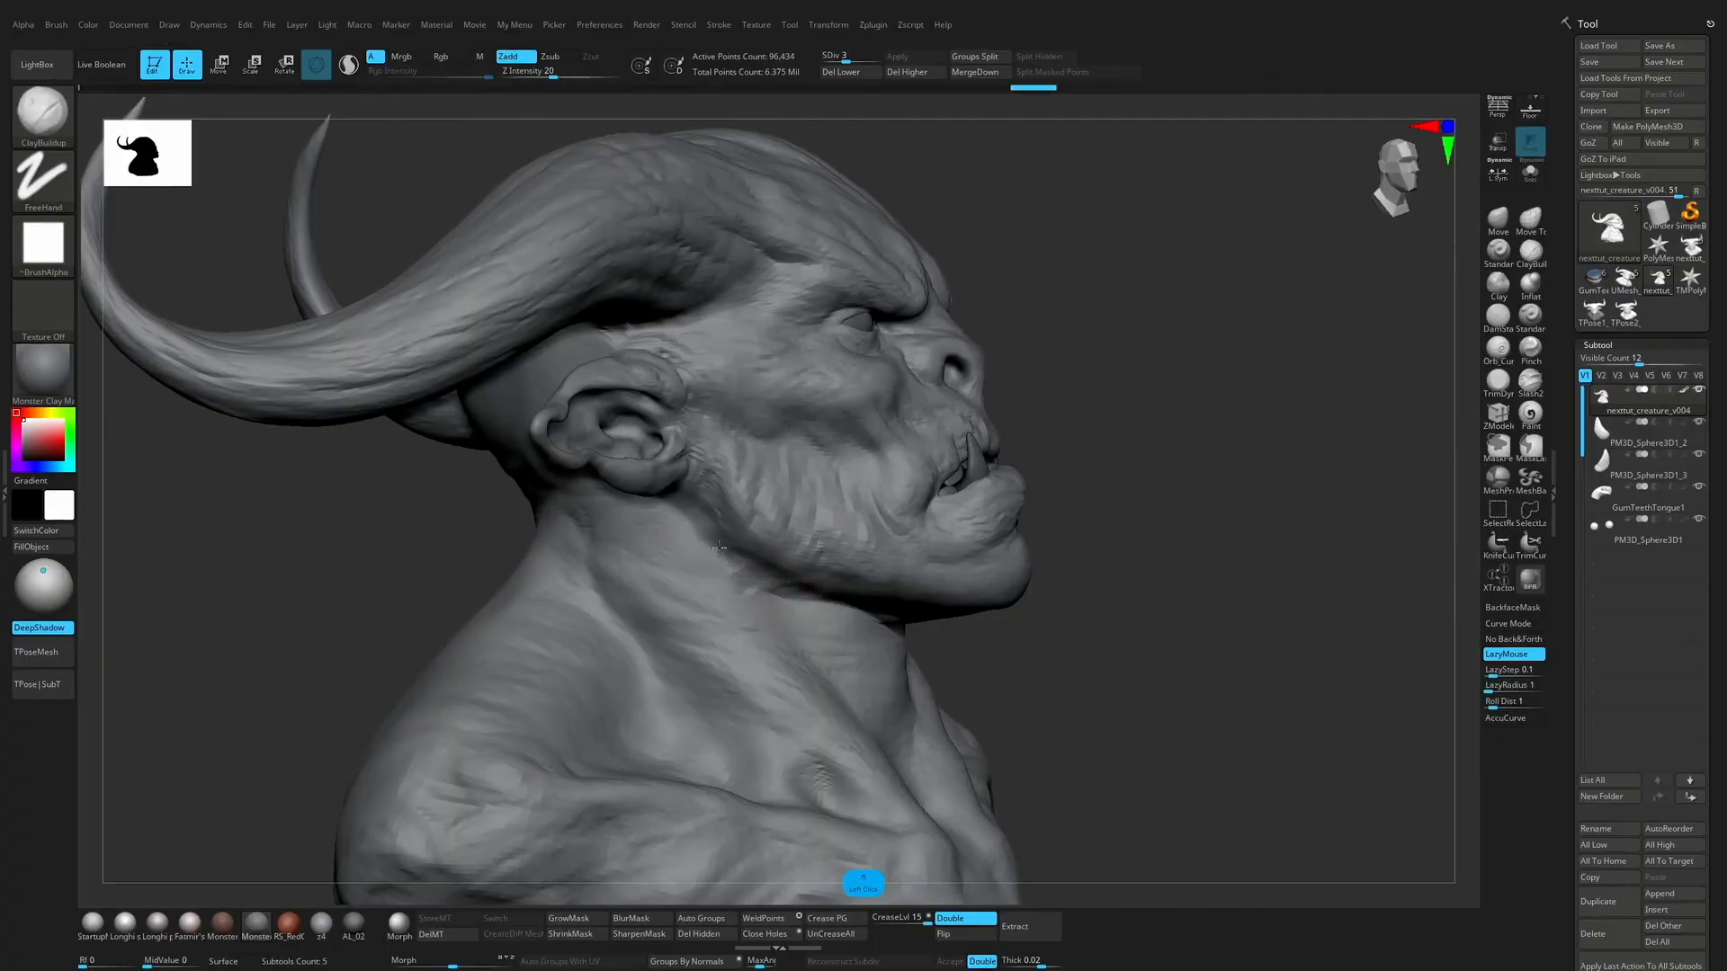
pyautogui.moveTo(751, 558); pyautogui.dragTo(773, 567)
pyautogui.press('d')
pyautogui.press('d')
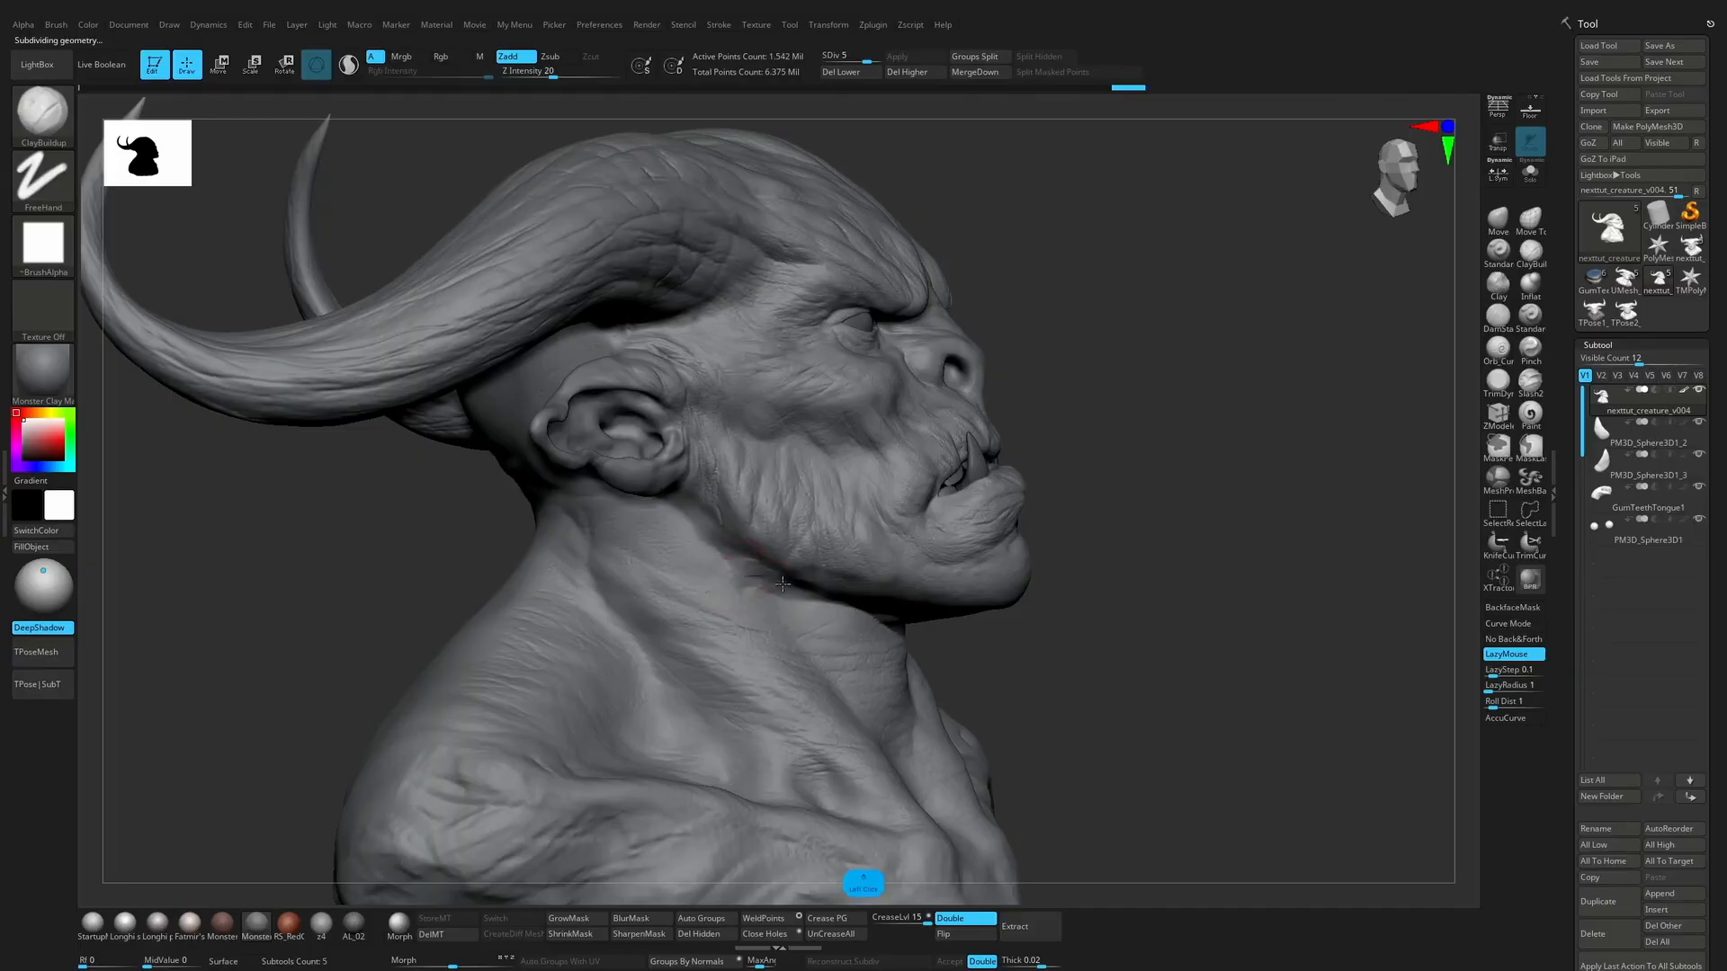
# Step: Carve back and smooth the built-up area below the jaw corner
pyautogui.keyDown('alt'); pyautogui.moveTo(758, 576); pyautogui.dragTo(743, 565); pyautogui.keyUp('alt')
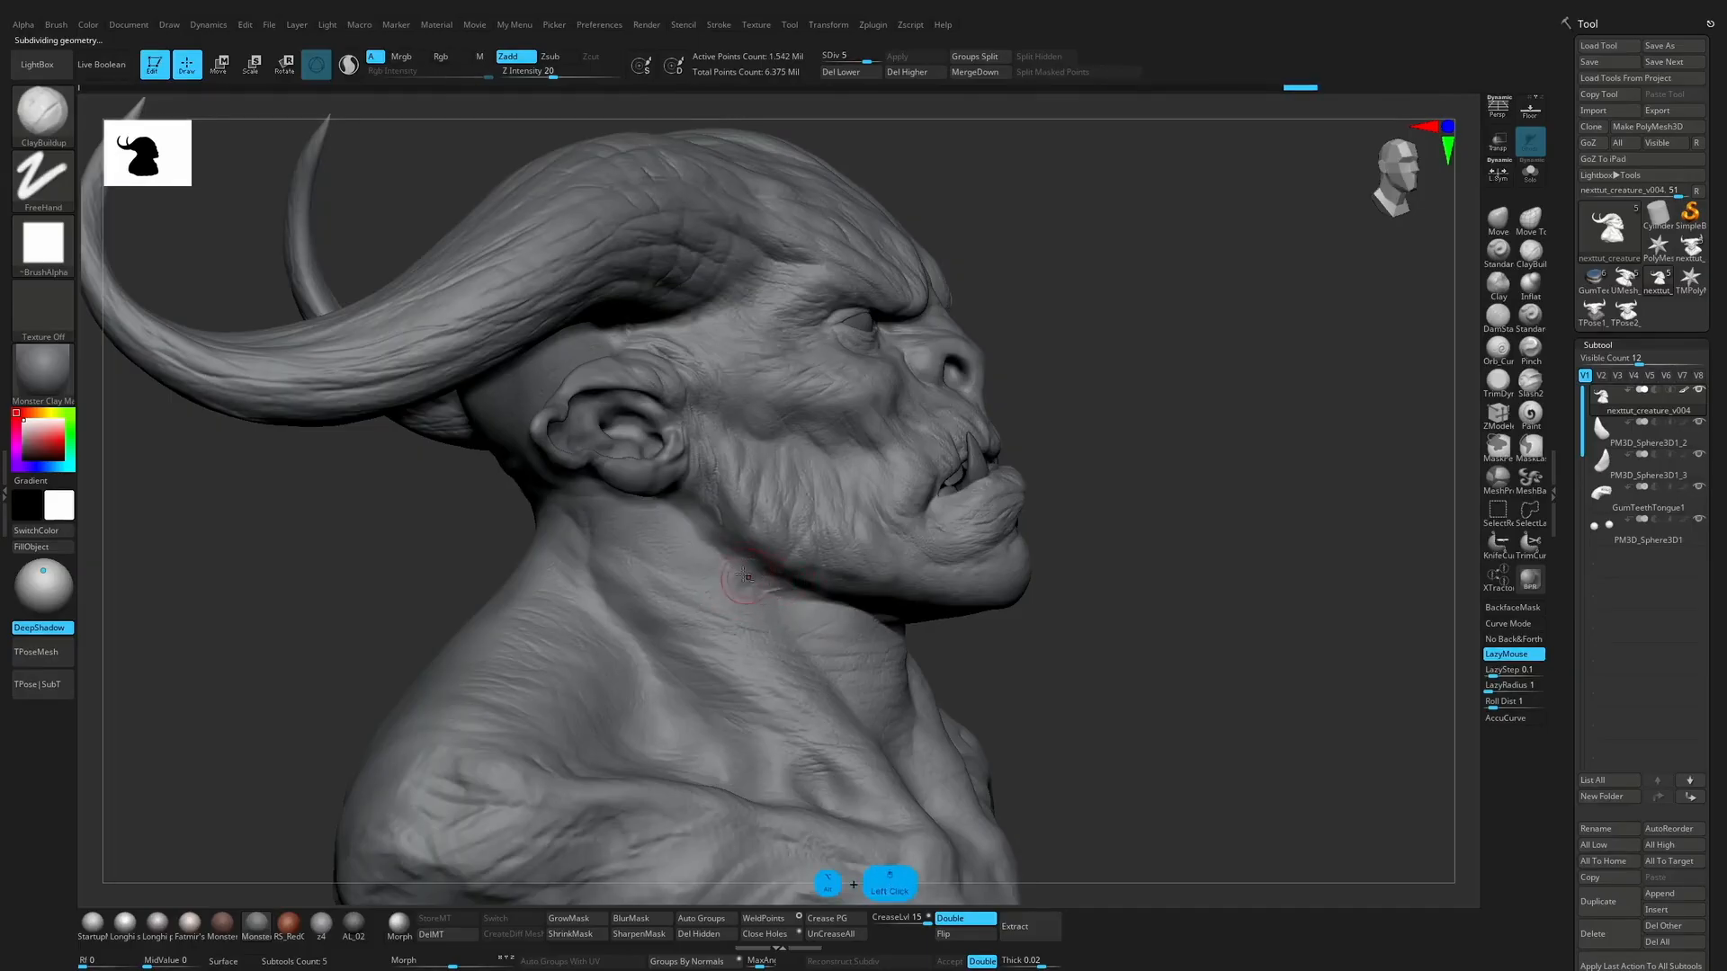
pyautogui.keyDown('alt'); pyautogui.keyDown('shift'); pyautogui.moveTo(777, 591); pyautogui.dragTo(754, 572); pyautogui.keyUp('shift'); pyautogui.keyUp('alt')
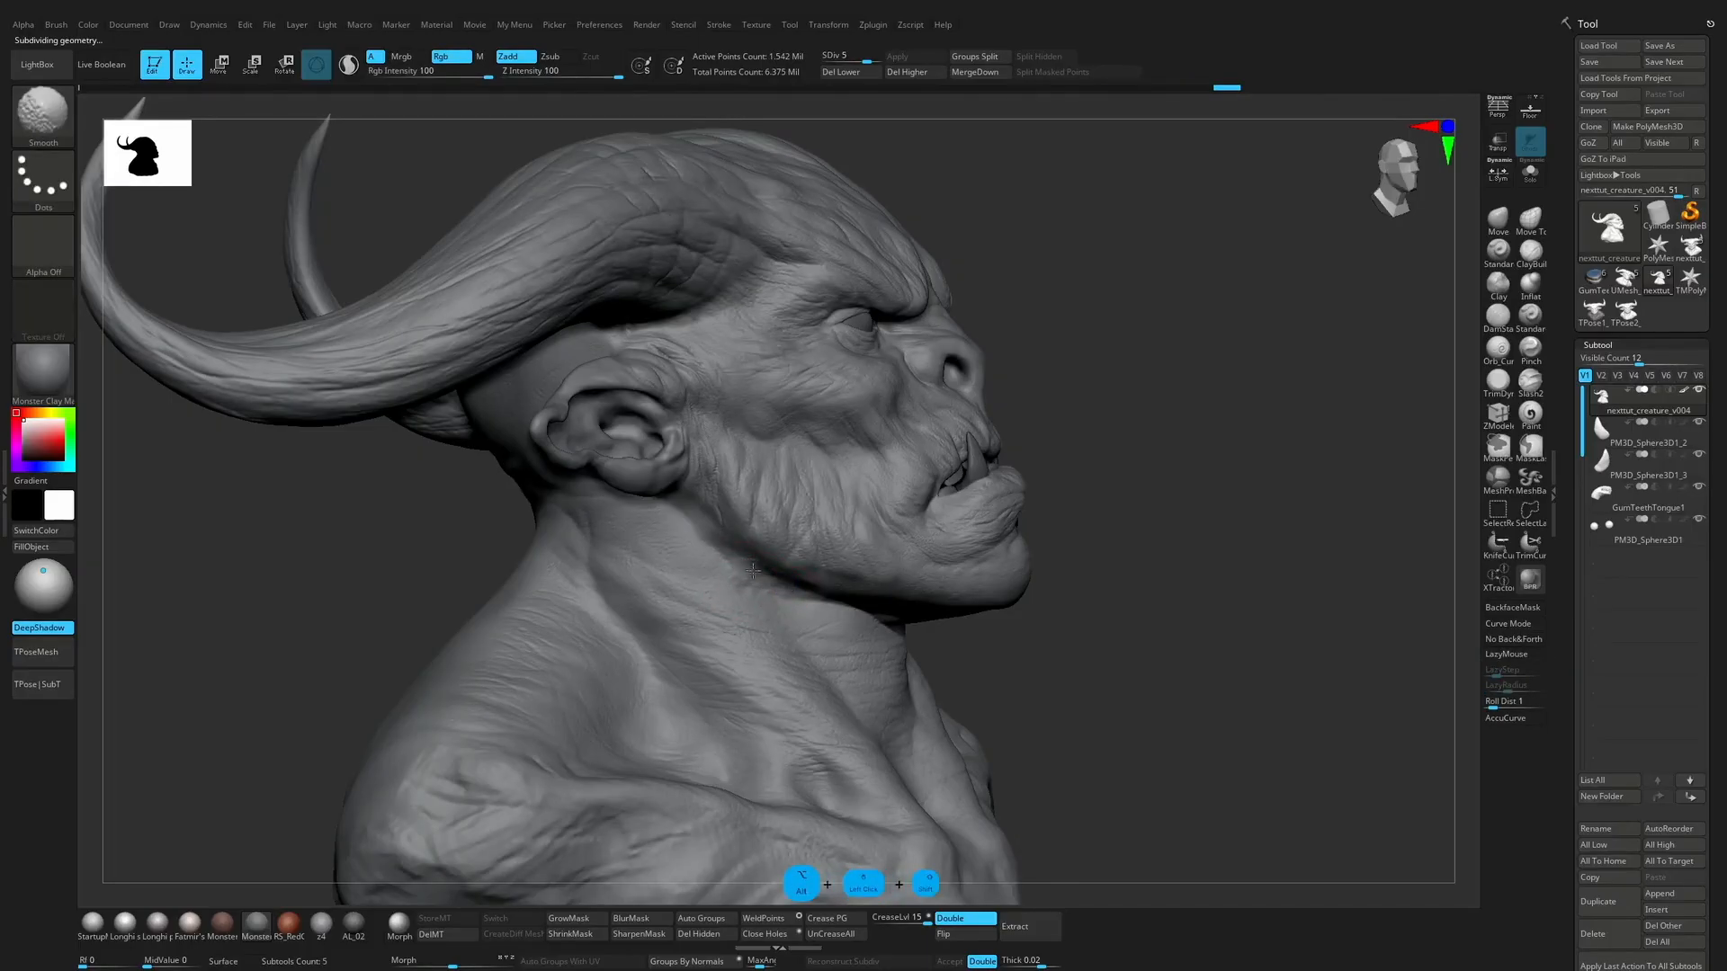
pyautogui.moveTo(1241, 605)
pyautogui.mouseDown()
pyautogui.moveTo(1110, 624)
pyautogui.moveTo(1168, 544)
pyautogui.moveTo(1137, 571)
pyautogui.moveTo(1152, 586)
pyautogui.mouseUp()
# Step: Switch to the GIO soft brush and carve creases along the jaw edge at Z Intensity 5
pyautogui.press('b')
pyautogui.press('d')
pyautogui.press('s')
pyautogui.moveTo(1020, 624)
pyautogui.keyDown('alt'); pyautogui.mouseDown()
pyautogui.moveTo(907, 632)
pyautogui.moveTo(978, 585)
pyautogui.mouseUp(); pyautogui.keyUp('alt')
pyautogui.hotkey('ctrl', 'z')
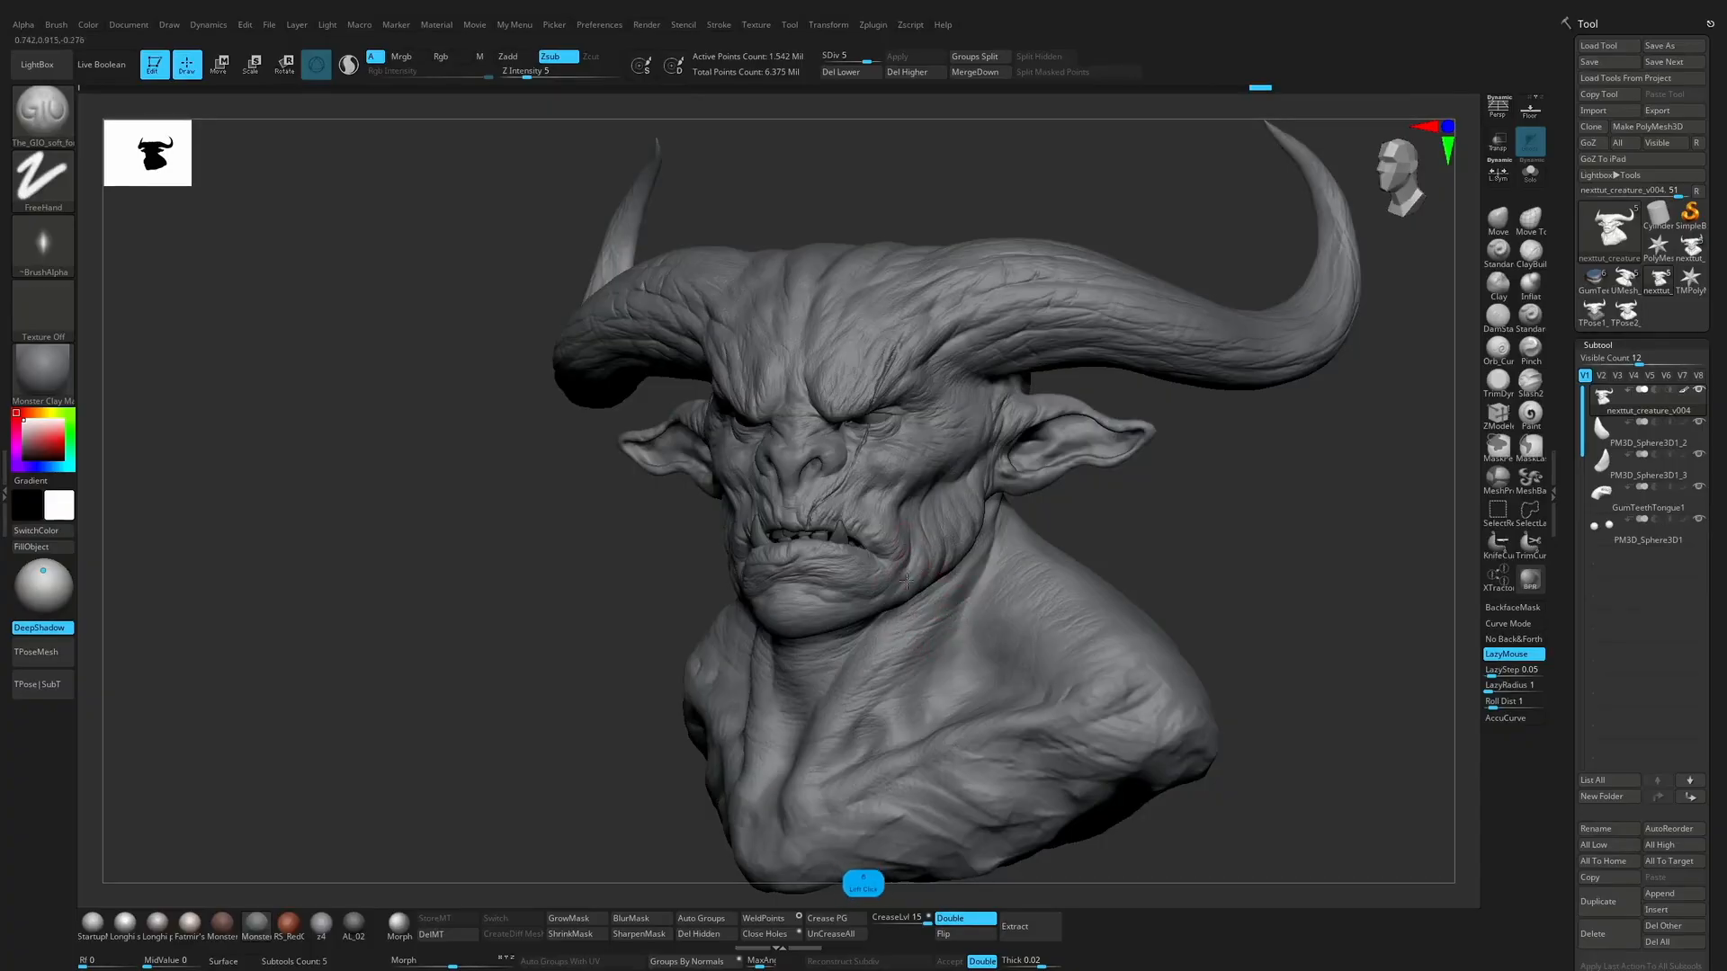
pyautogui.moveTo(1061, 532); pyautogui.dragTo(1017, 532)
pyautogui.moveTo(909, 569); pyautogui.dragTo(1004, 542)
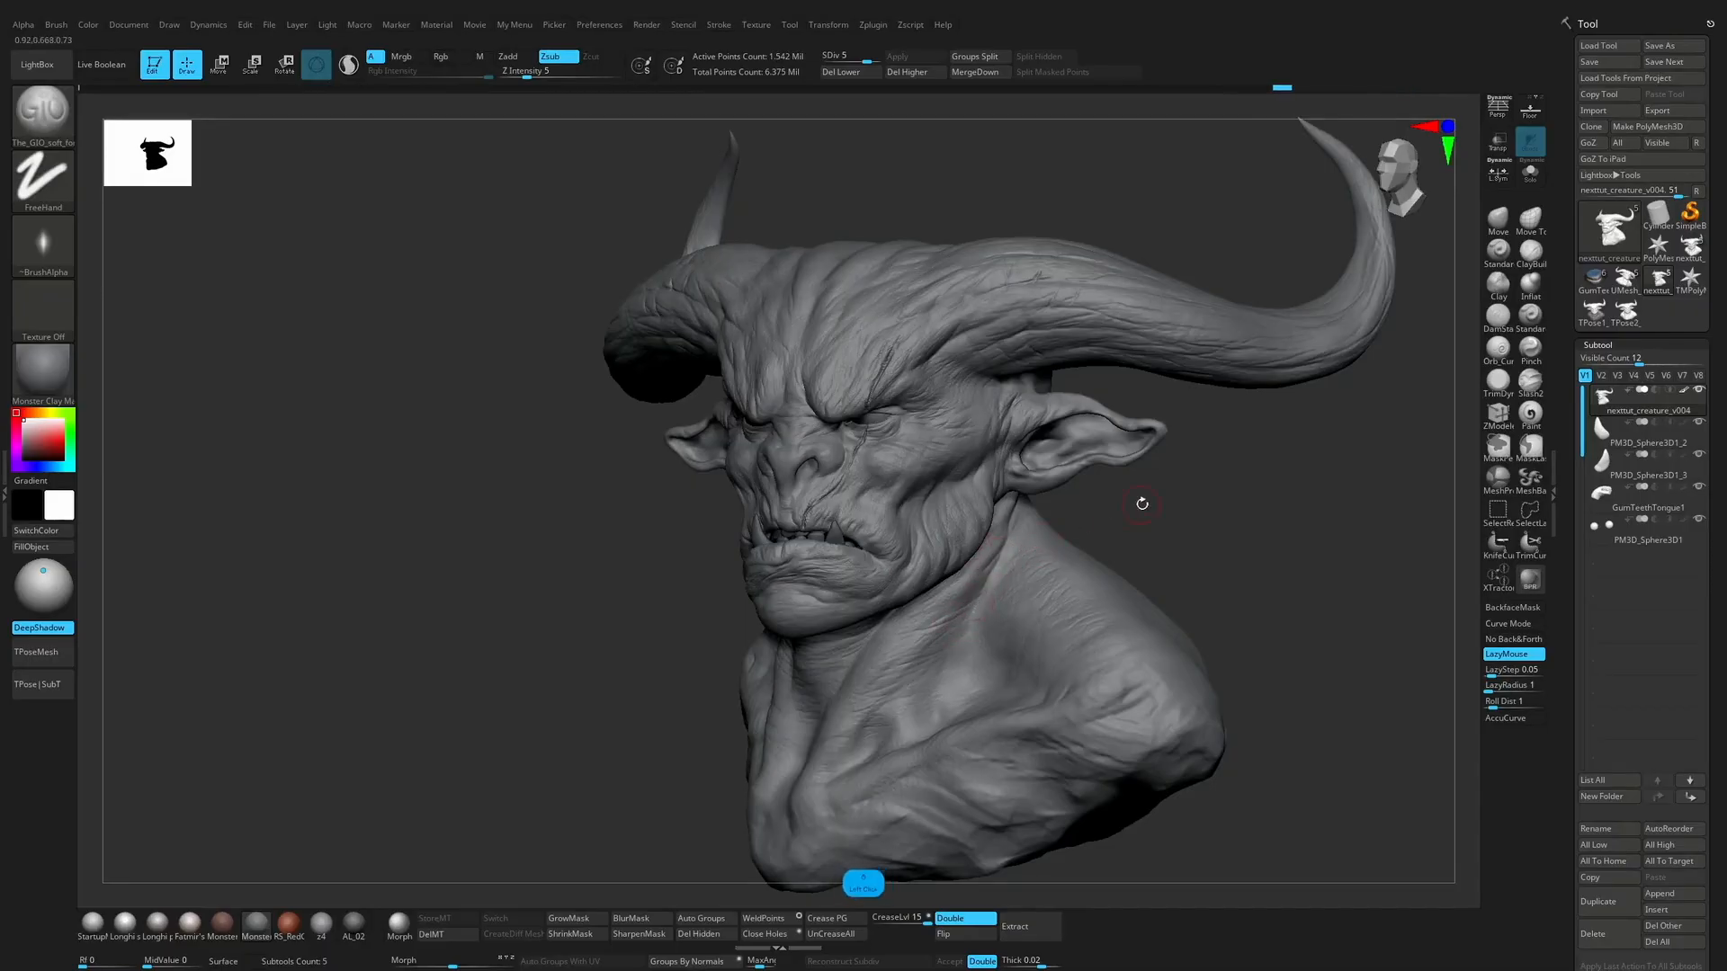
# Step: Carve fine wrinkles into the cheek, mouth corner and chin, raising the head to subdivision level 6
pyautogui.moveTo(1142, 503); pyautogui.dragTo(1205, 508)
pyautogui.keyDown('alt'); pyautogui.moveTo(1205, 508); pyautogui.dragTo(1196, 540); pyautogui.keyUp('alt')
pyautogui.moveTo(886, 459); pyautogui.dragTo(924, 421)
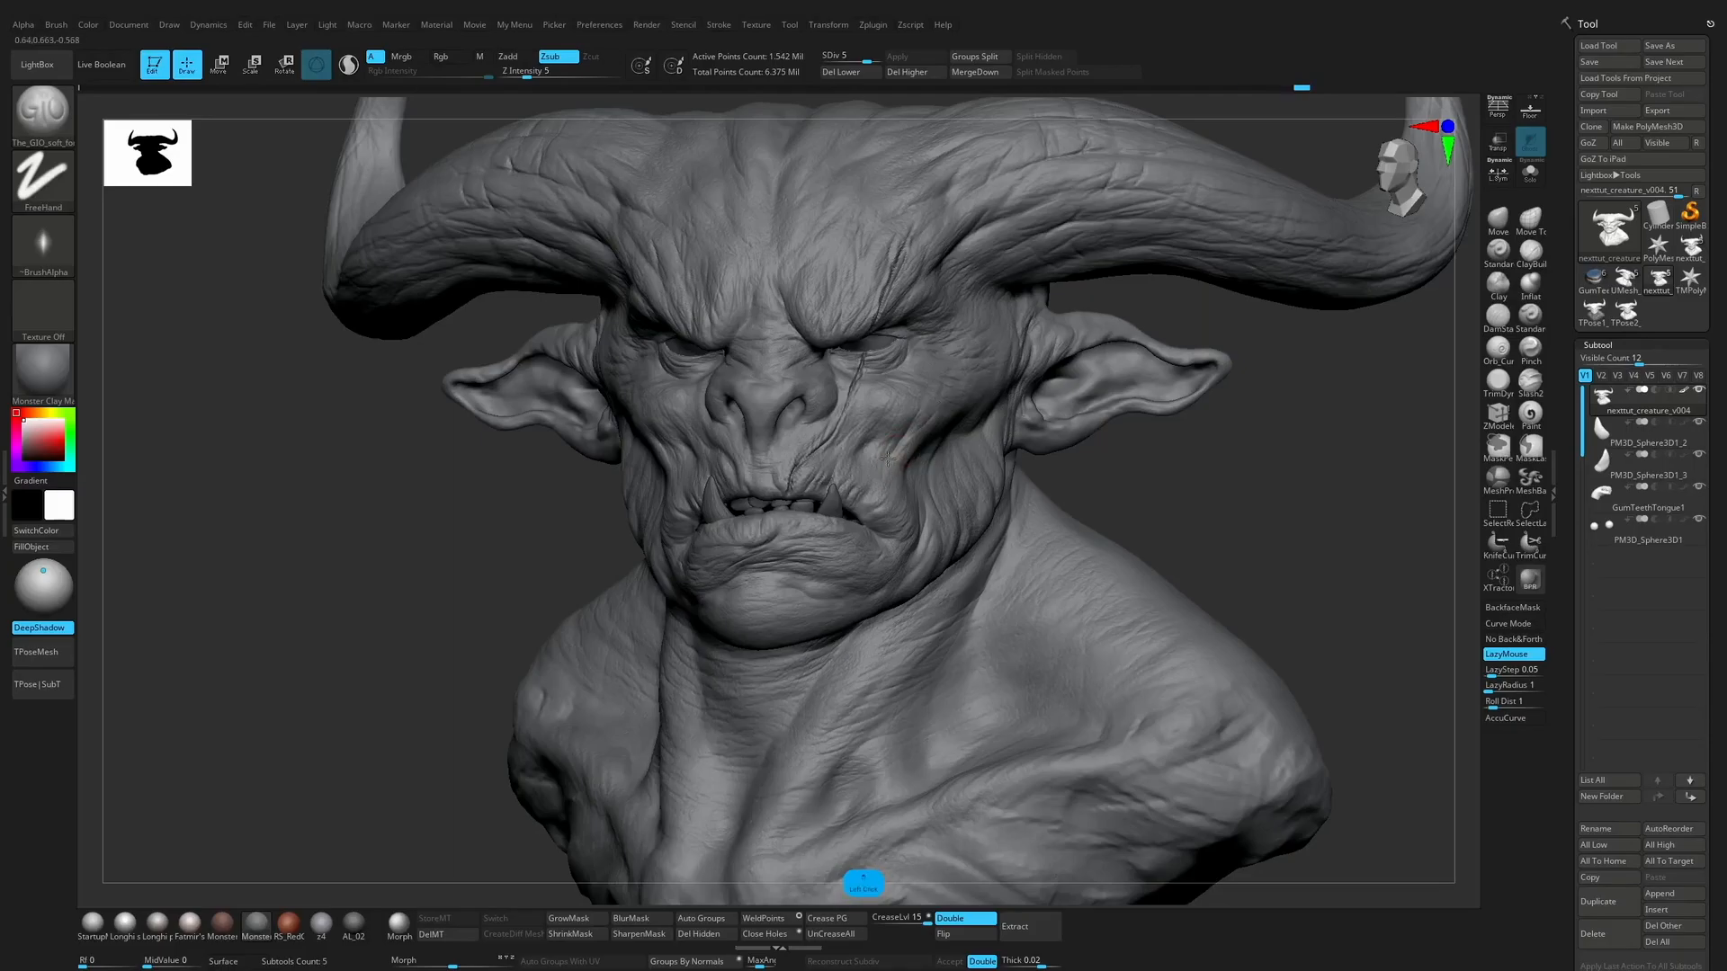
pyautogui.moveTo(859, 492)
pyautogui.mouseDown()
pyautogui.moveTo(940, 482)
pyautogui.moveTo(855, 482)
pyautogui.mouseUp()
pyautogui.moveTo(842, 583); pyautogui.dragTo(850, 576)
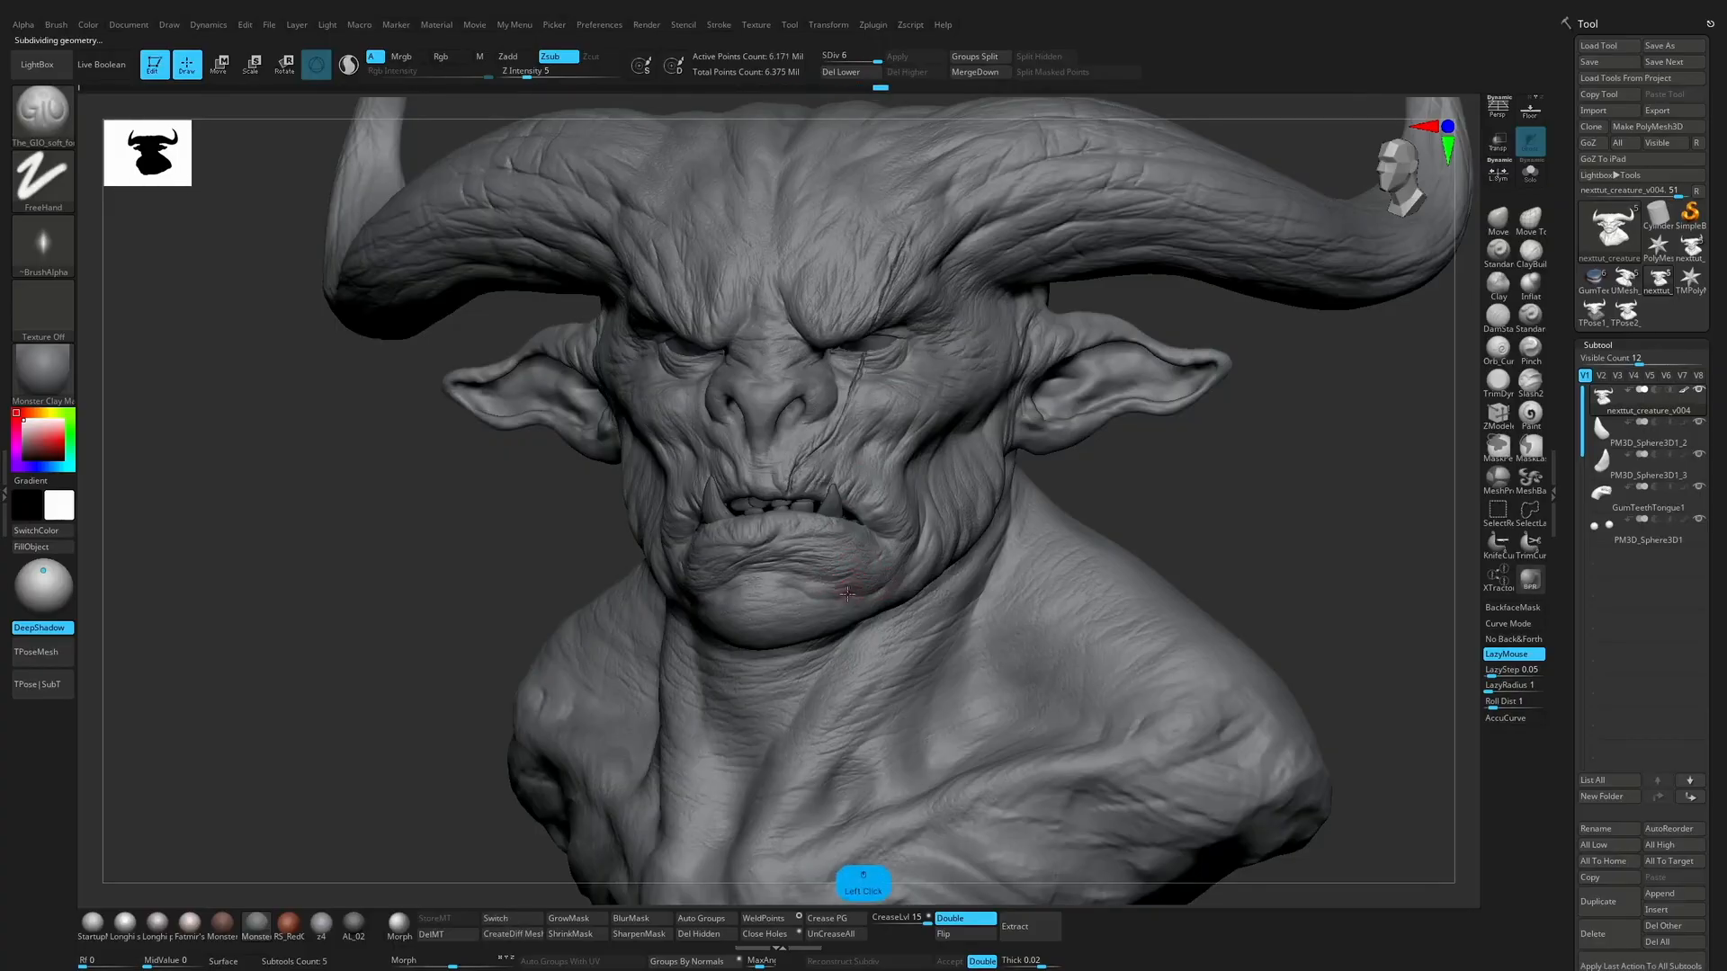
pyautogui.moveTo(808, 597)
pyautogui.mouseDown()
pyautogui.moveTo(746, 619)
pyautogui.moveTo(815, 615)
pyautogui.mouseUp()
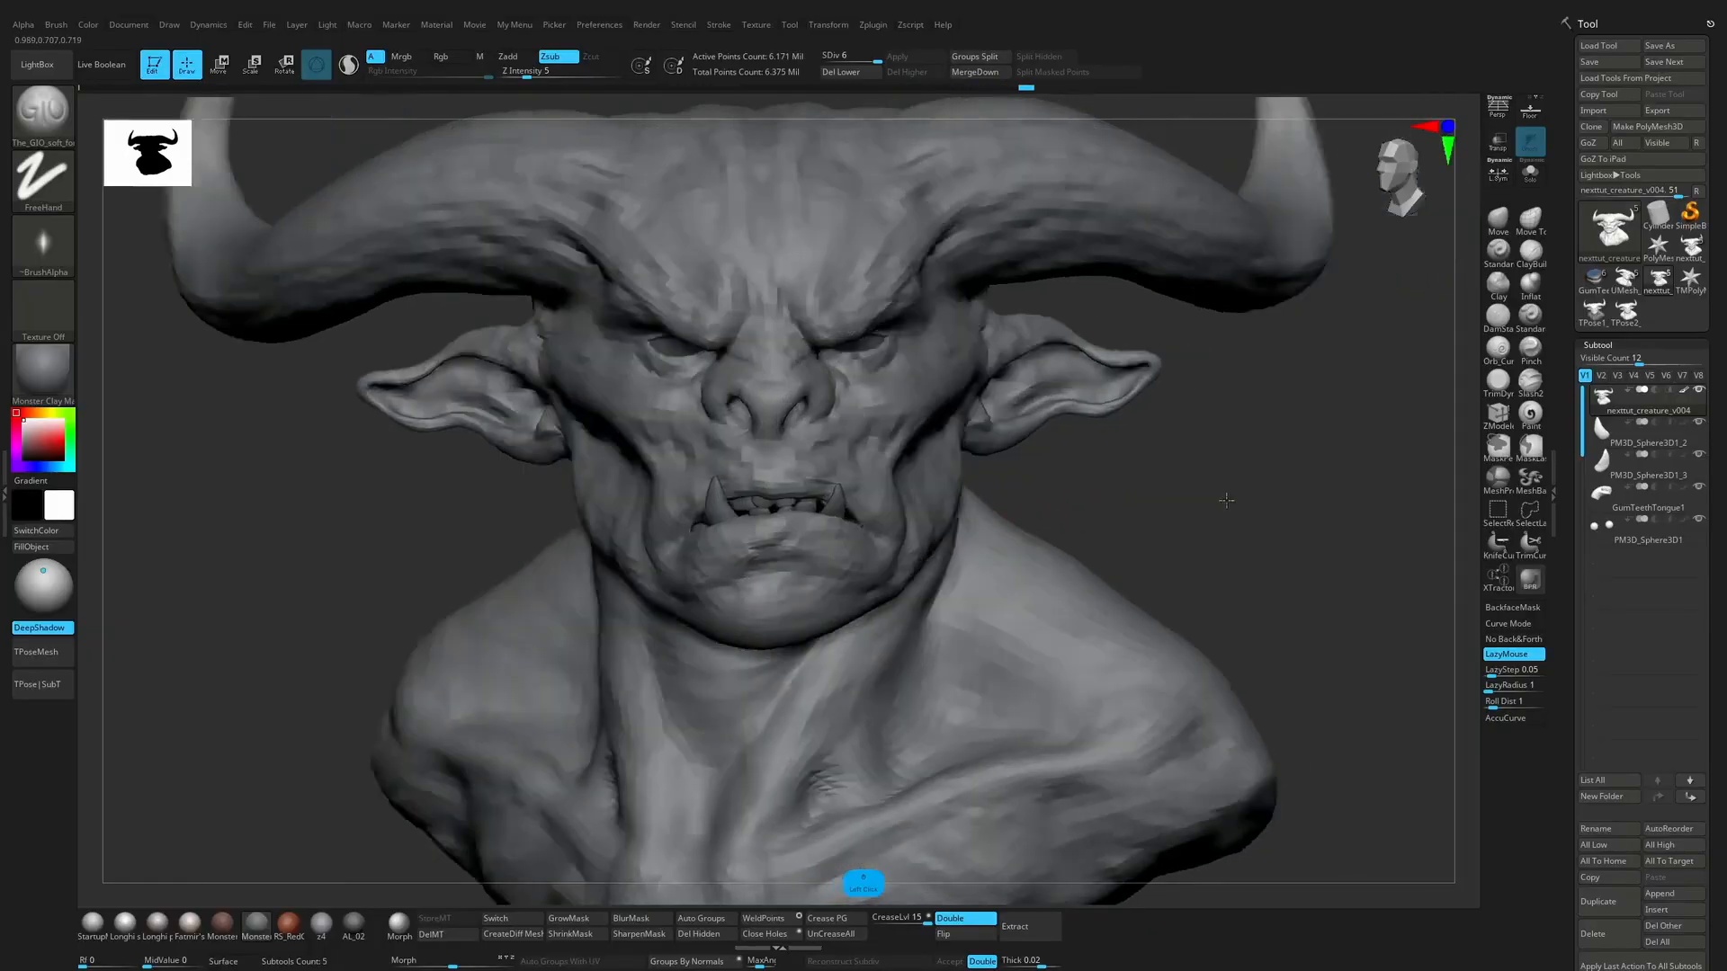
# Step: Carve a crease between the brows and lightly smooth the skin beside the mouth
pyautogui.moveTo(820, 629)
pyautogui.mouseDown(button='right')
pyautogui.moveTo(762, 616)
pyautogui.moveTo(882, 508)
pyautogui.moveTo(1054, 422)
pyautogui.mouseUp(button='right')
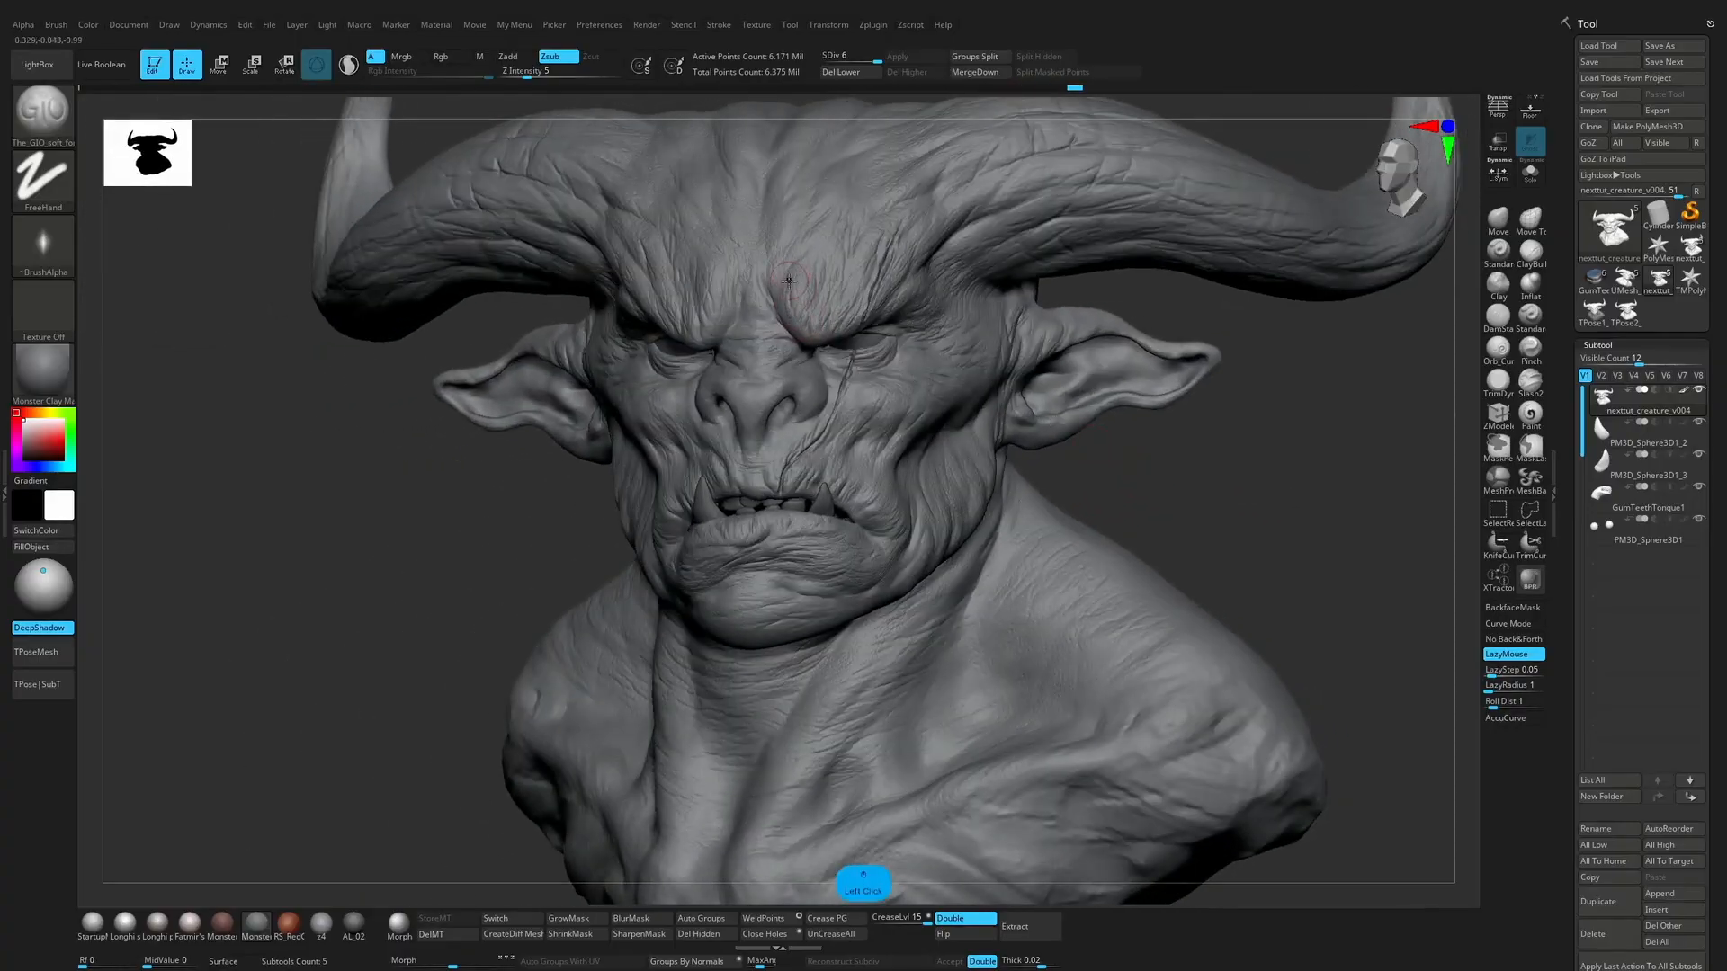
pyautogui.moveTo(775, 303); pyautogui.dragTo(778, 320)
pyautogui.keyDown('shift'); pyautogui.moveTo(823, 332); pyautogui.dragTo(1214, 528, button='right'); pyautogui.keyUp('shift')
pyautogui.moveTo(833, 464)
pyautogui.keyDown('shift'); pyautogui.mouseDown()
pyautogui.moveTo(957, 459)
pyautogui.moveTo(834, 461)
pyautogui.mouseUp(); pyautogui.keyUp('shift')
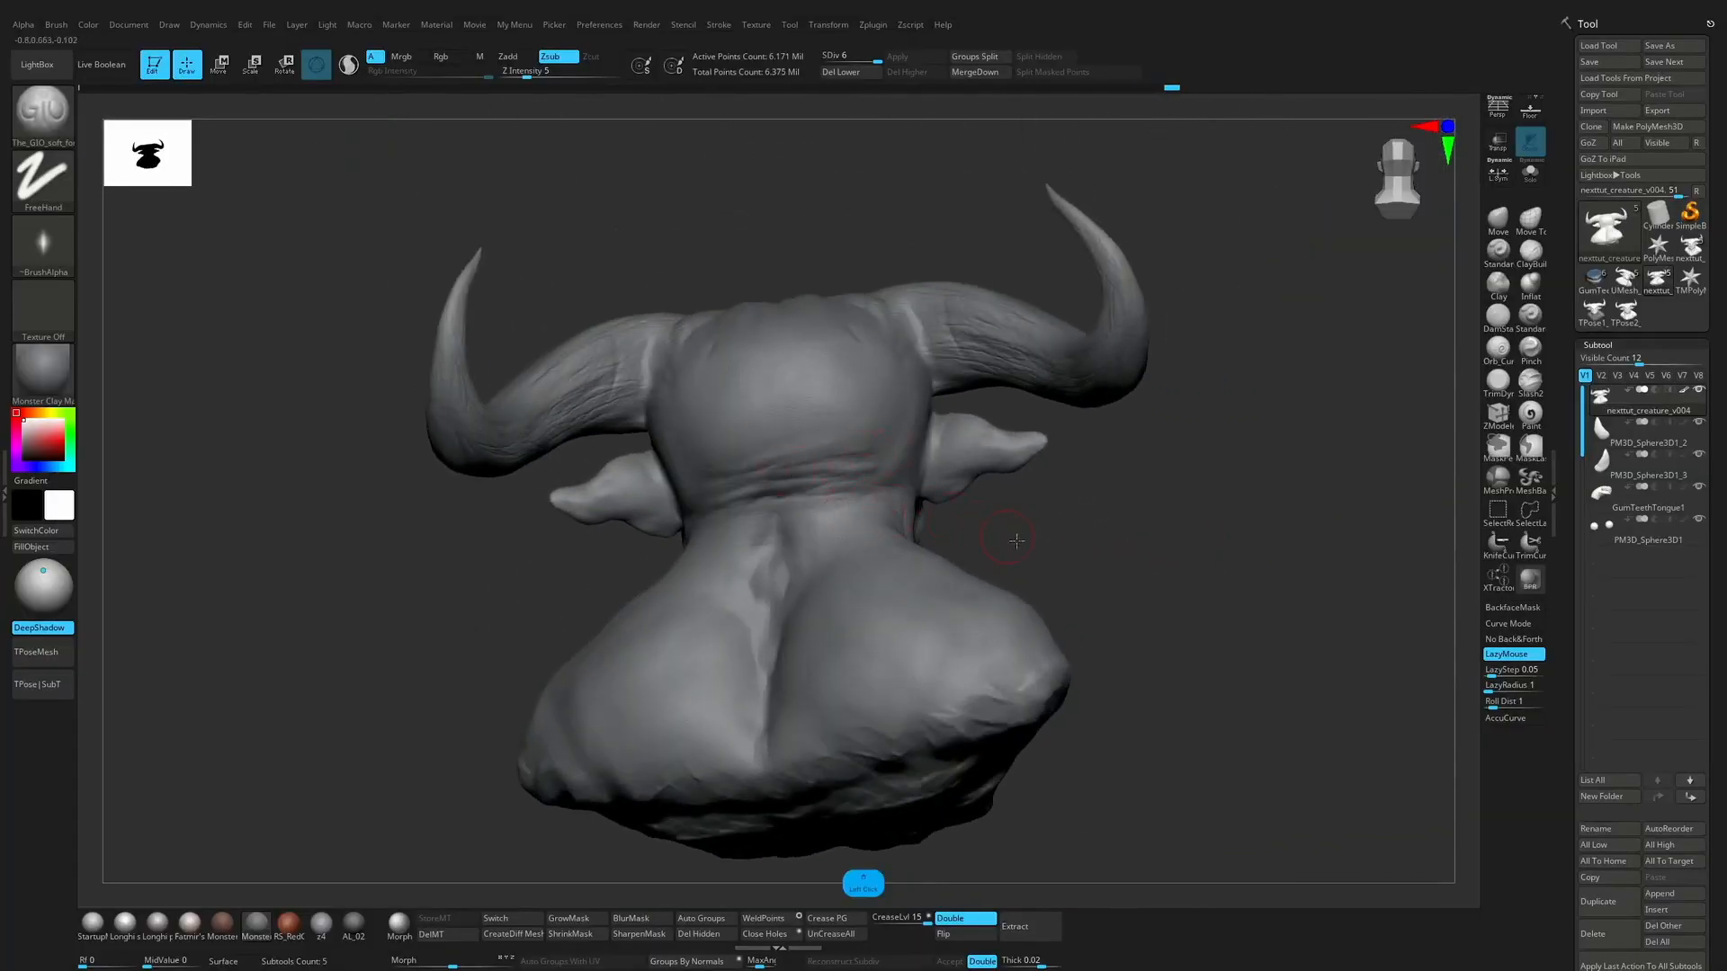
# Step: Carve additional fine wrinkles across the cheek and around the eye on the scarred side of the face
pyautogui.moveTo(1014, 538); pyautogui.dragTo(792, 589)
pyautogui.moveTo(972, 504); pyautogui.dragTo(1260, 579)
pyautogui.moveTo(1133, 567)
pyautogui.mouseDown()
pyautogui.moveTo(1157, 559)
pyautogui.moveTo(1150, 540)
pyautogui.moveTo(949, 342)
pyautogui.moveTo(903, 360)
pyautogui.mouseUp()
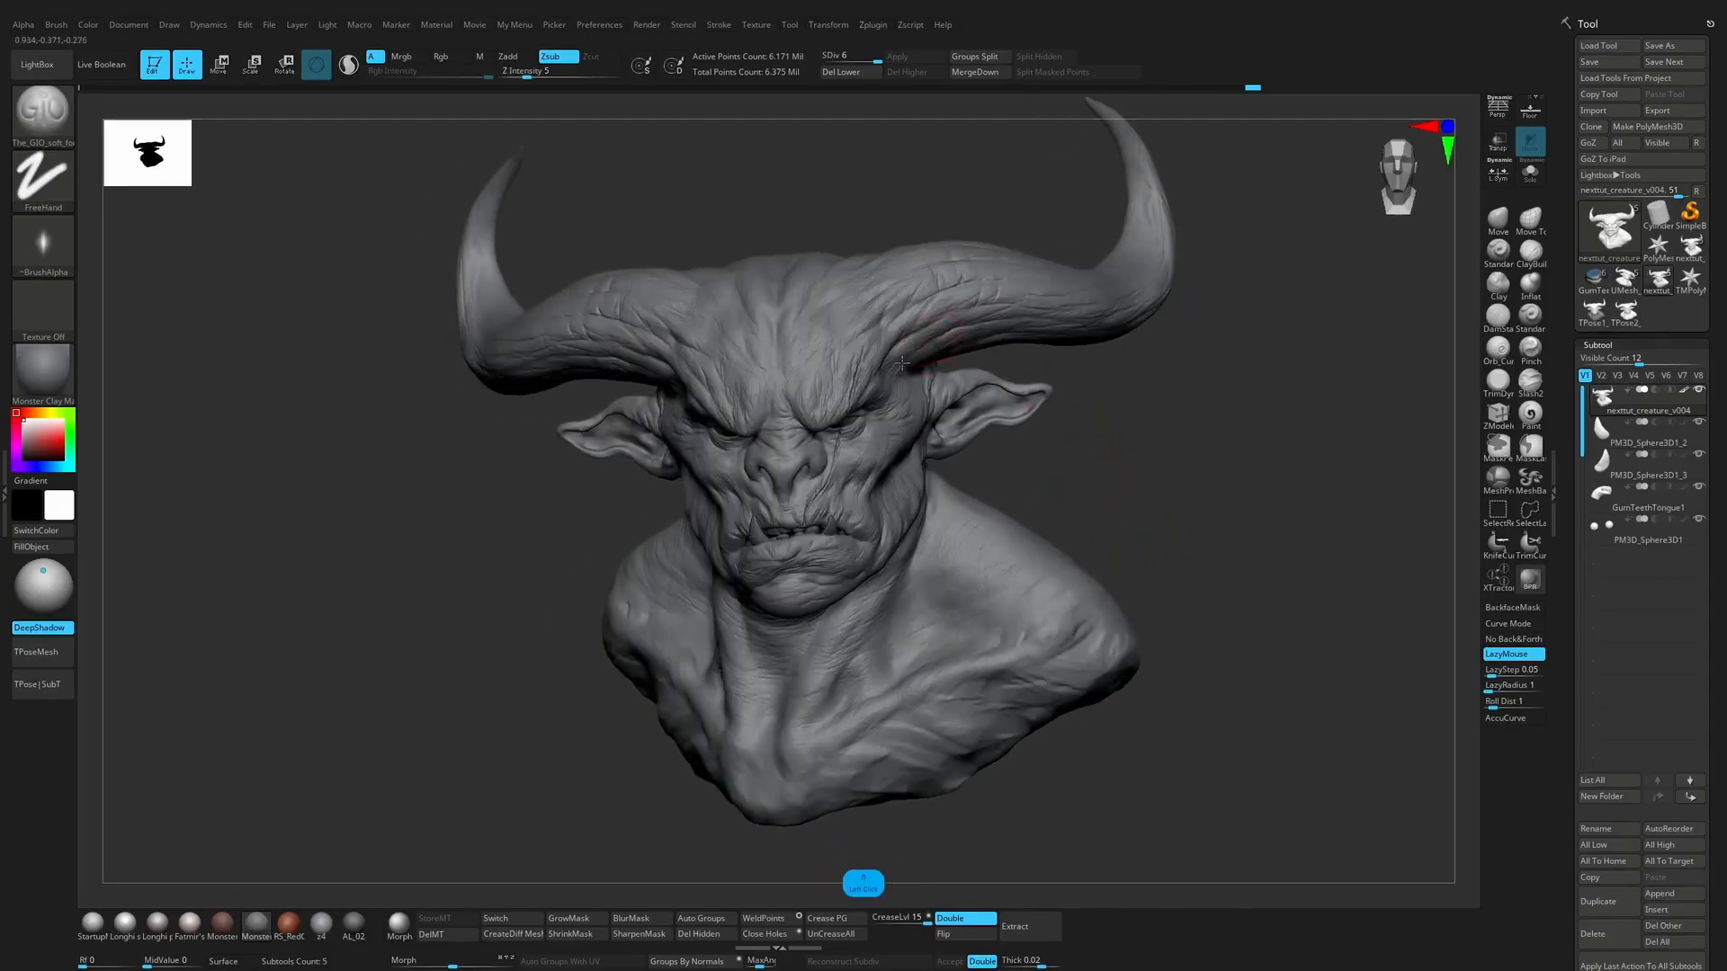
pyautogui.moveTo(1107, 396)
pyautogui.mouseDown()
pyautogui.moveTo(1127, 411)
pyautogui.moveTo(859, 693)
pyautogui.mouseUp()
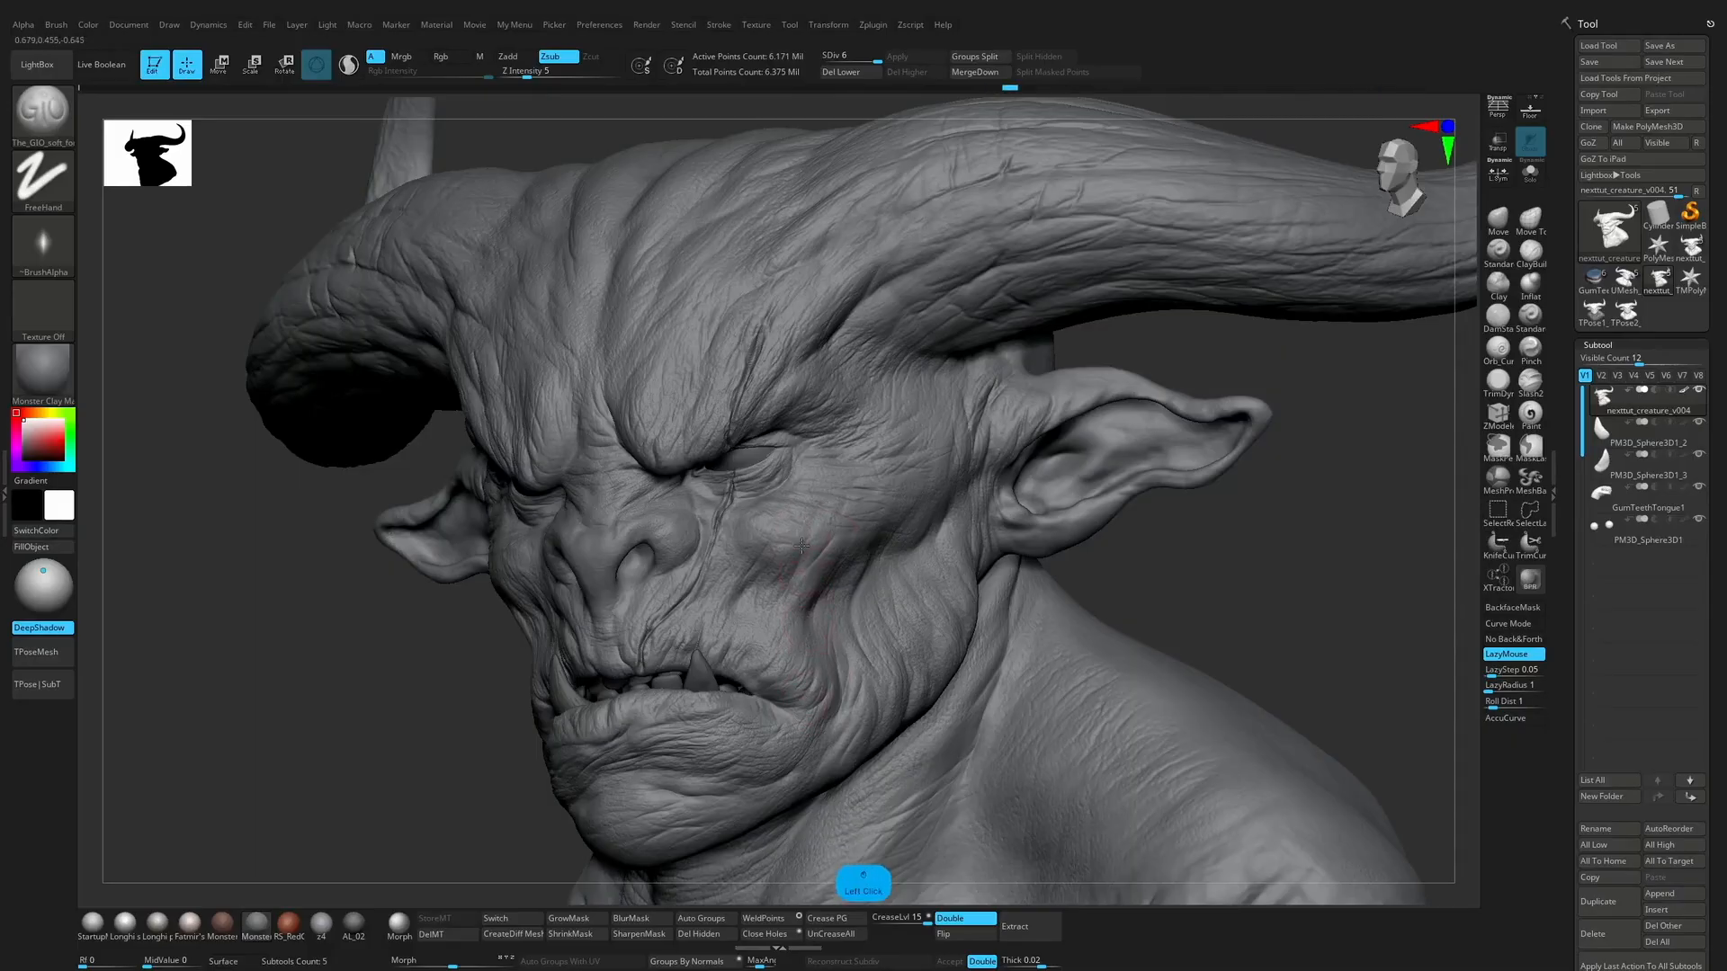
pyautogui.moveTo(836, 548)
pyautogui.mouseDown()
pyautogui.moveTo(896, 560)
pyautogui.moveTo(825, 422)
pyautogui.moveTo(877, 414)
pyautogui.mouseUp()
pyautogui.moveTo(771, 389); pyautogui.dragTo(743, 424)
# Step: Select the tusk subtool on the scarred side and adjust its shape with the Move brush
pyautogui.moveTo(1234, 623)
pyautogui.keyDown('alt'); pyautogui.mouseDown()
pyautogui.moveTo(1202, 617)
pyautogui.moveTo(1322, 625)
pyautogui.mouseUp(); pyautogui.keyUp('alt')
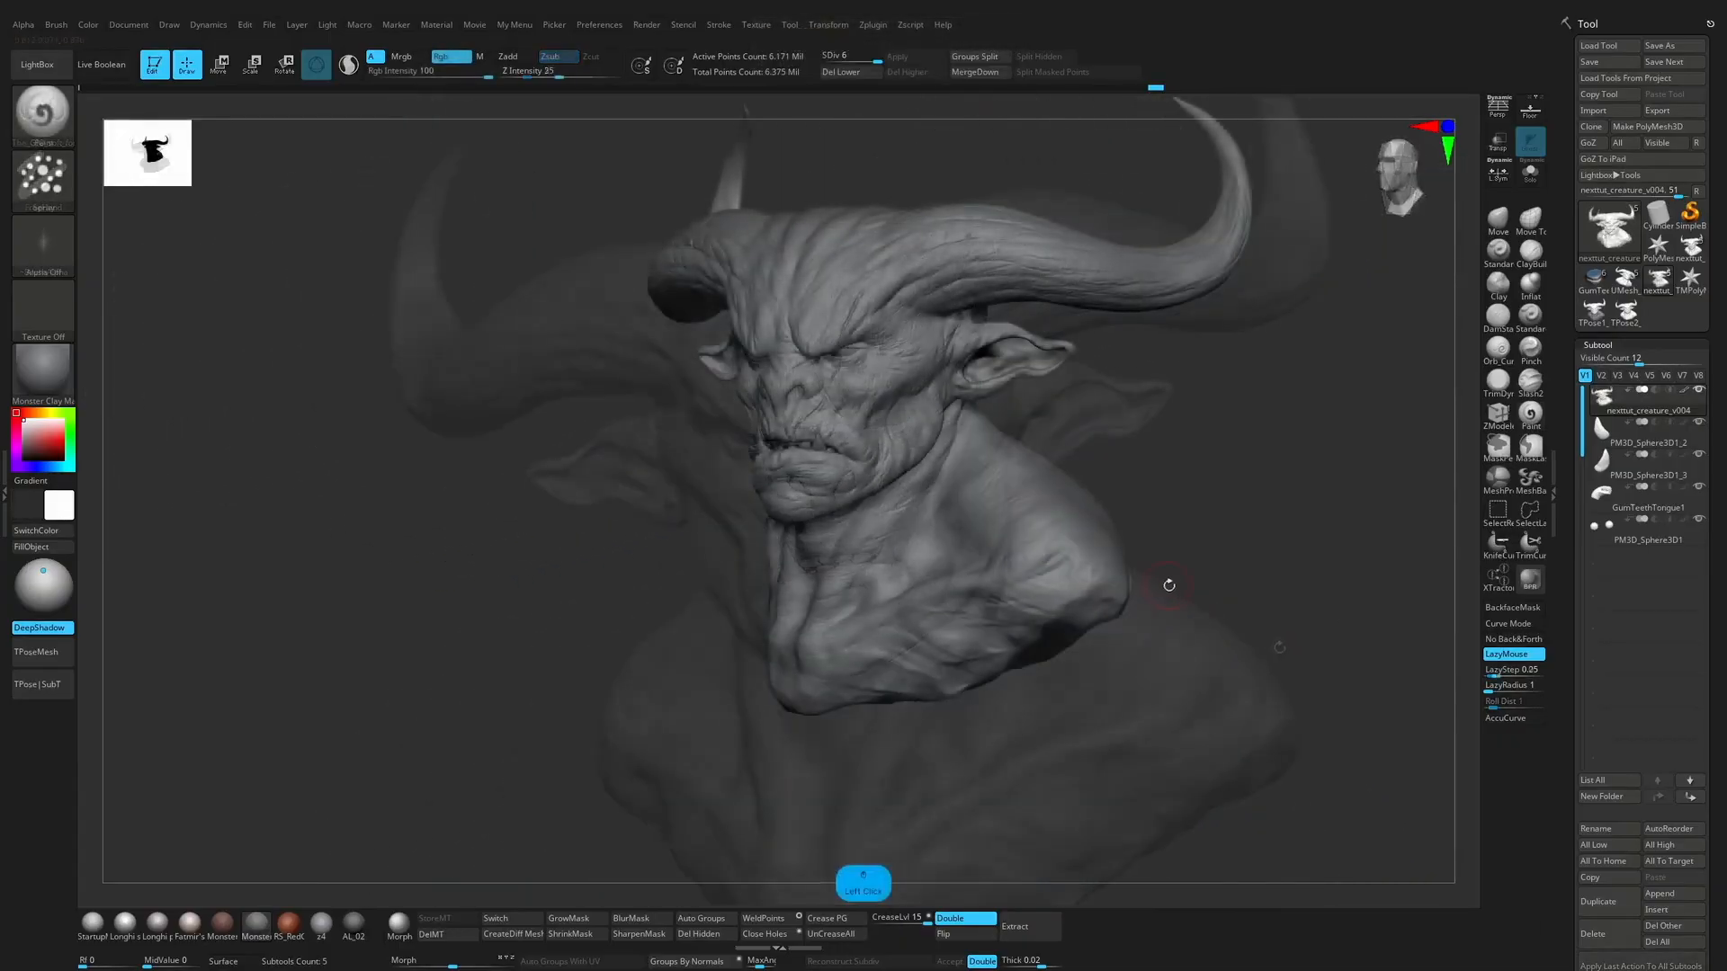
pyautogui.keyDown('alt'); pyautogui.moveTo(1169, 585); pyautogui.dragTo(1196, 594); pyautogui.keyUp('alt')
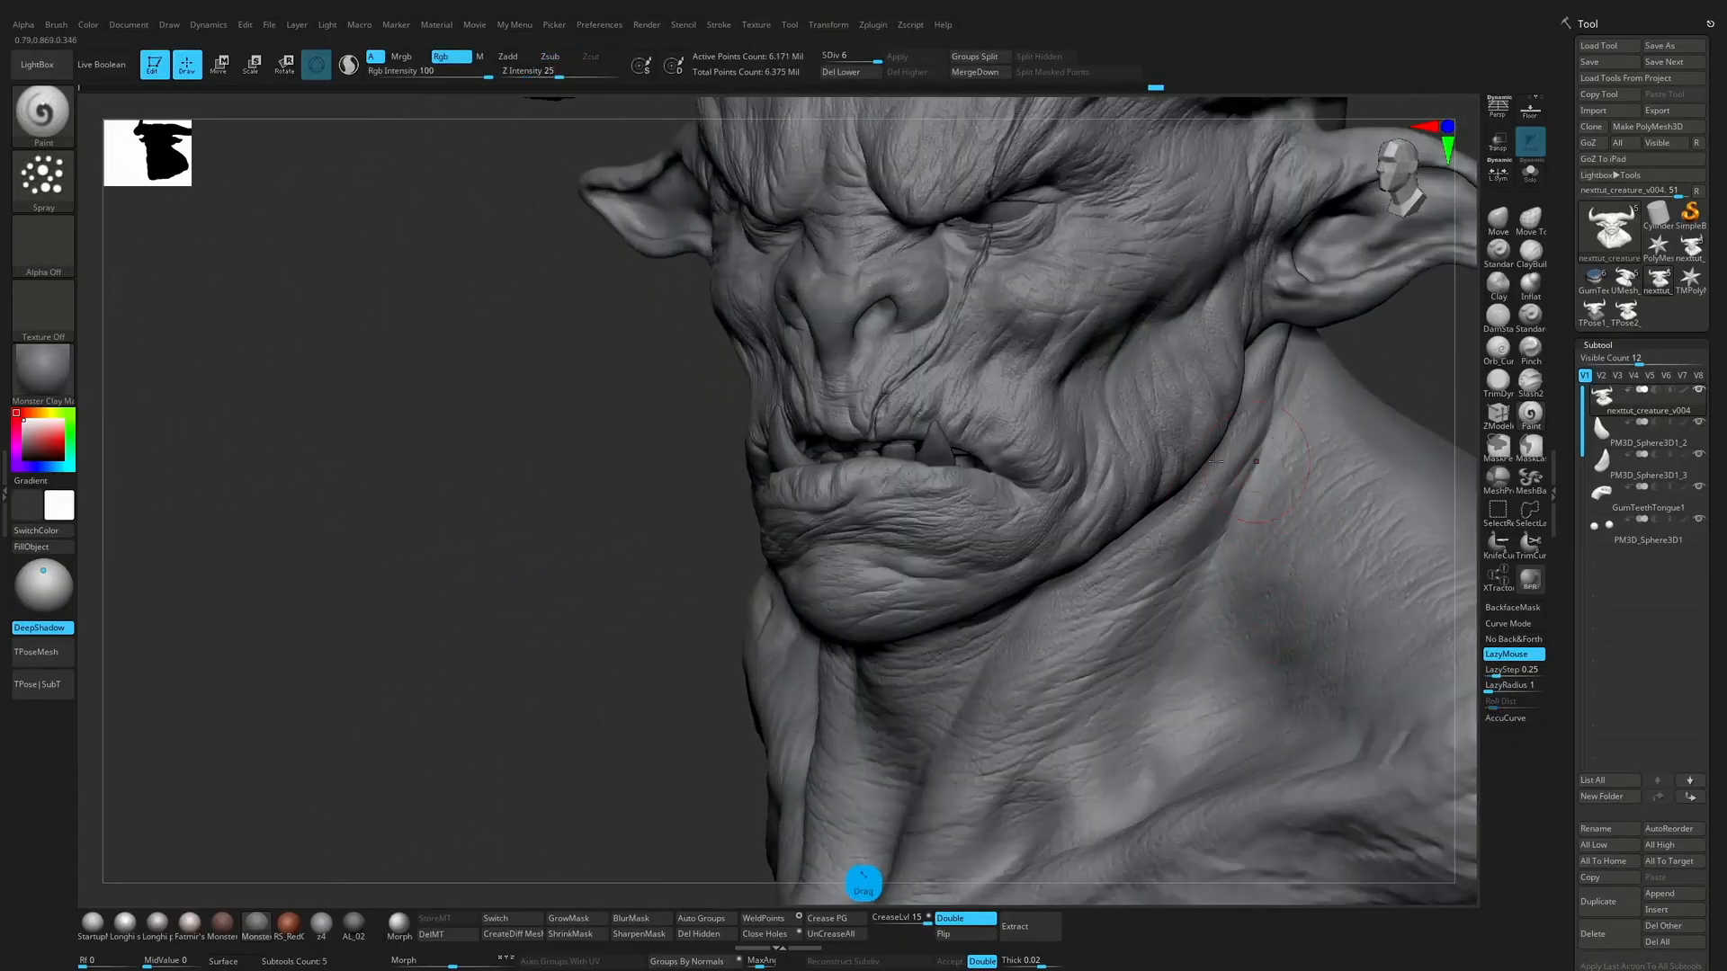
pyautogui.press('b')
pyautogui.press('m')
pyautogui.press('v')
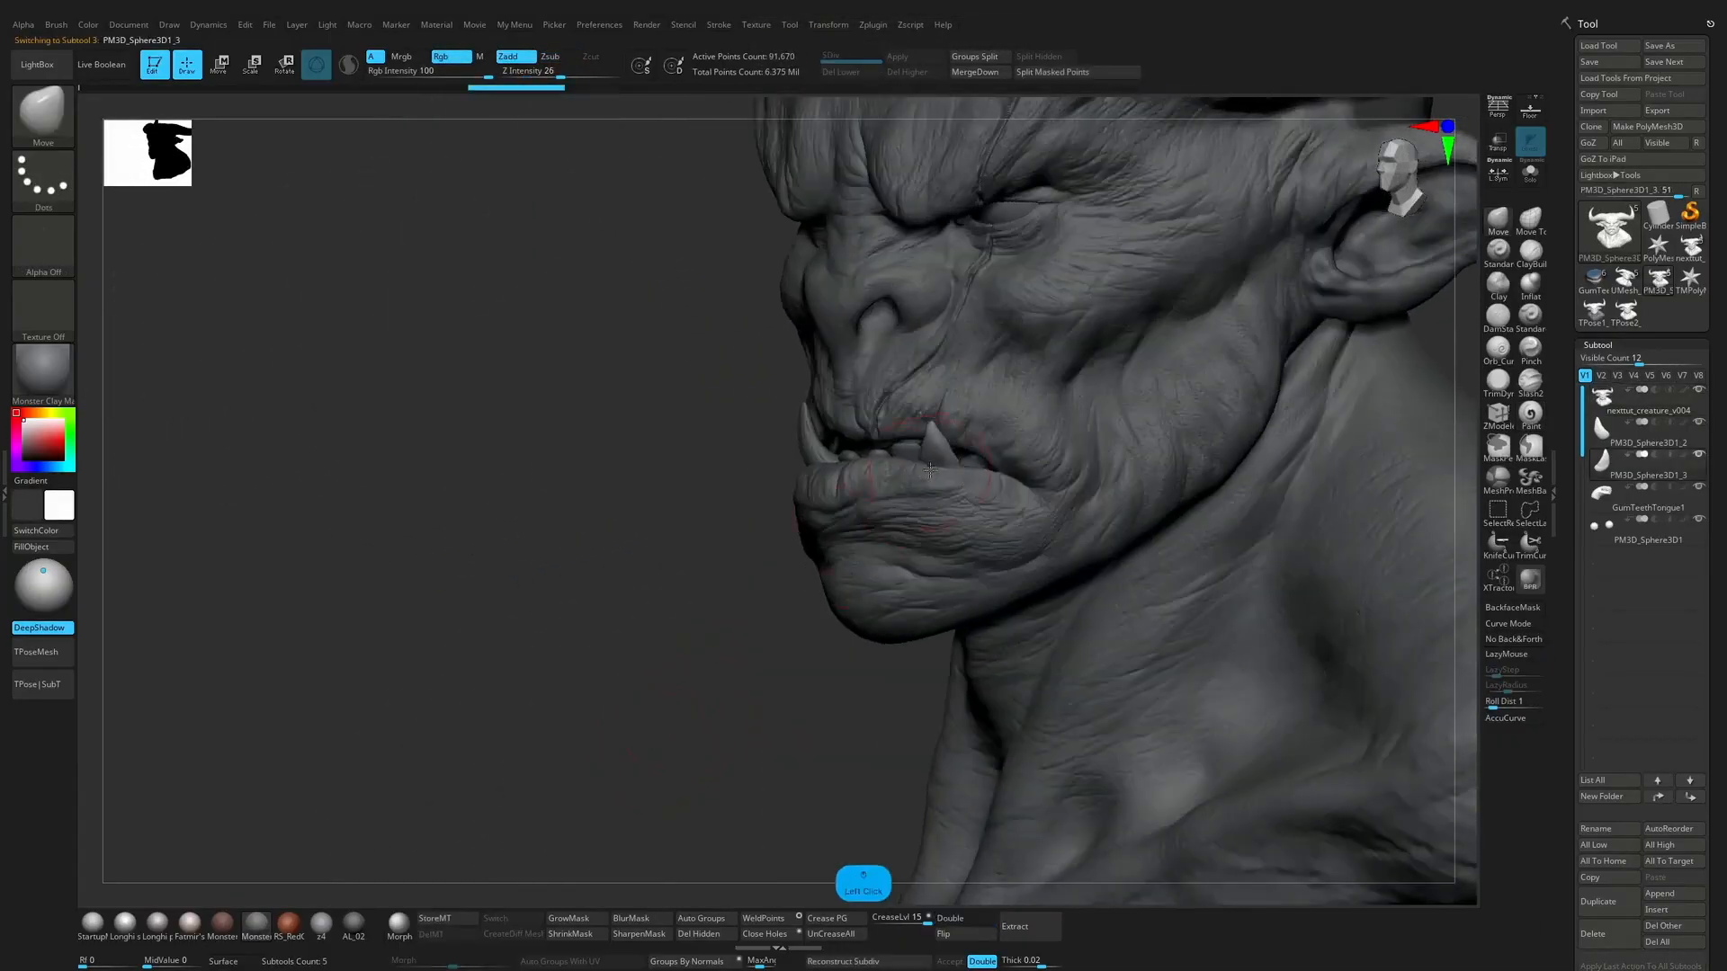
pyautogui.press('s')
pyautogui.moveTo(930, 469); pyautogui.dragTo(936, 462)
# Step: Isolate the tusk to examine its shape, and bring the full bust back into view
pyautogui.moveTo(846, 720); pyautogui.dragTo(720, 732)
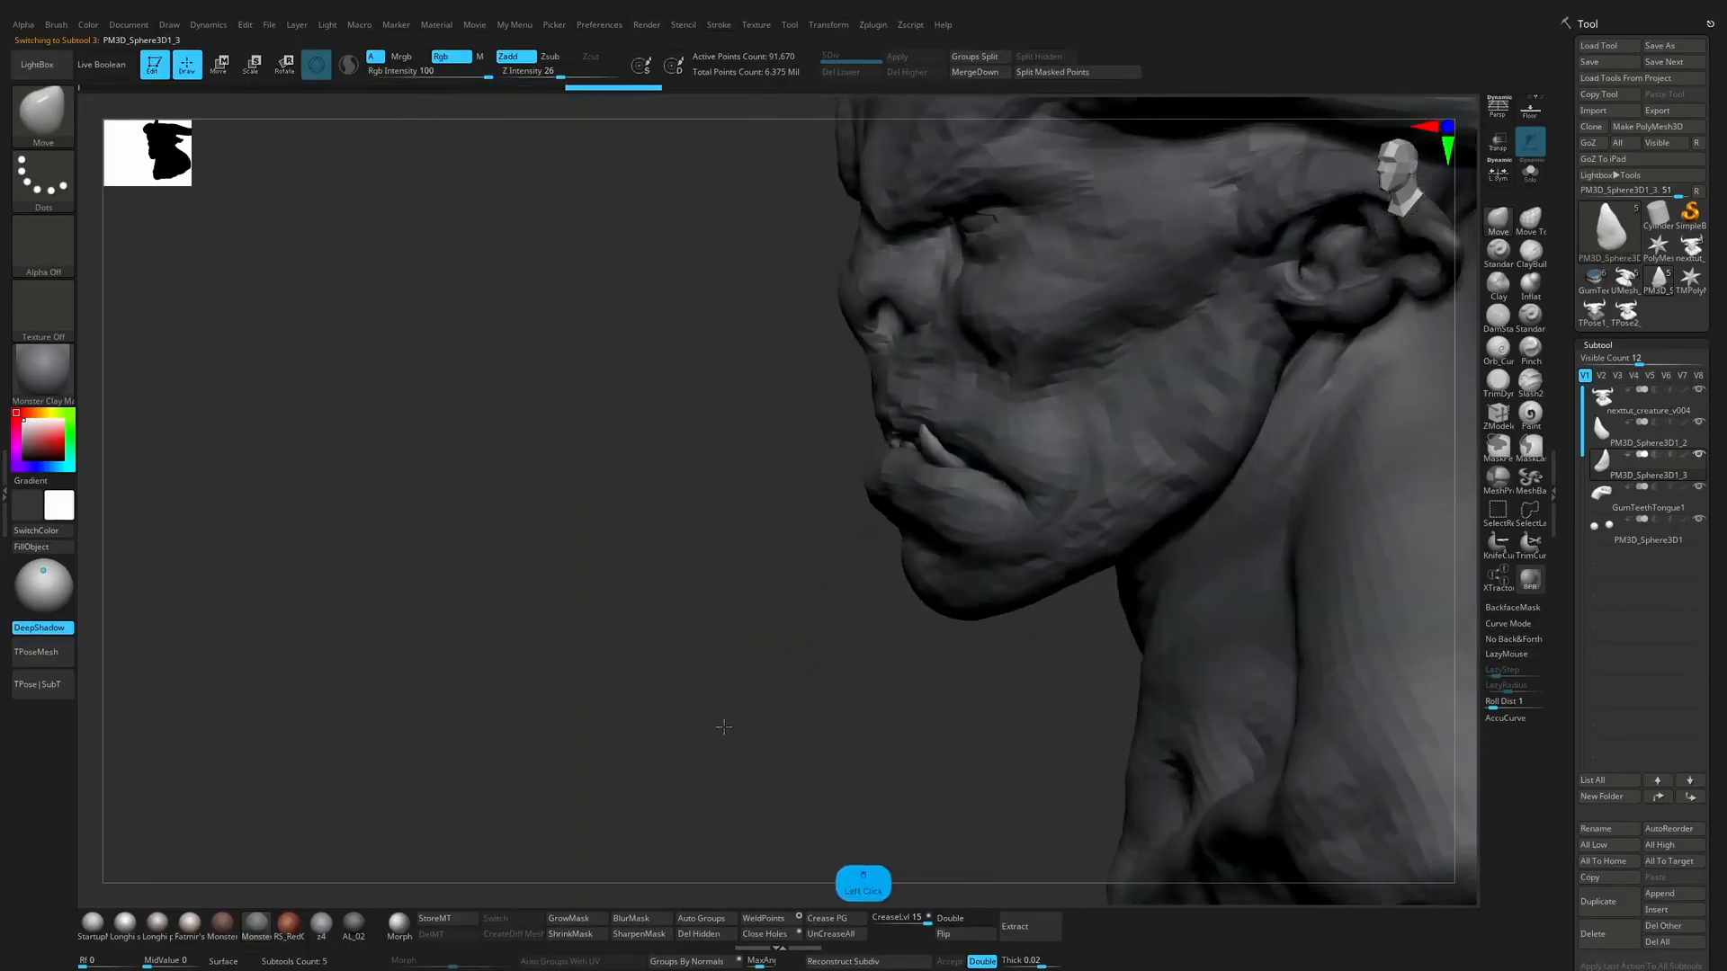
pyautogui.moveTo(830, 604); pyautogui.dragTo(802, 635)
pyautogui.click(1530, 171)
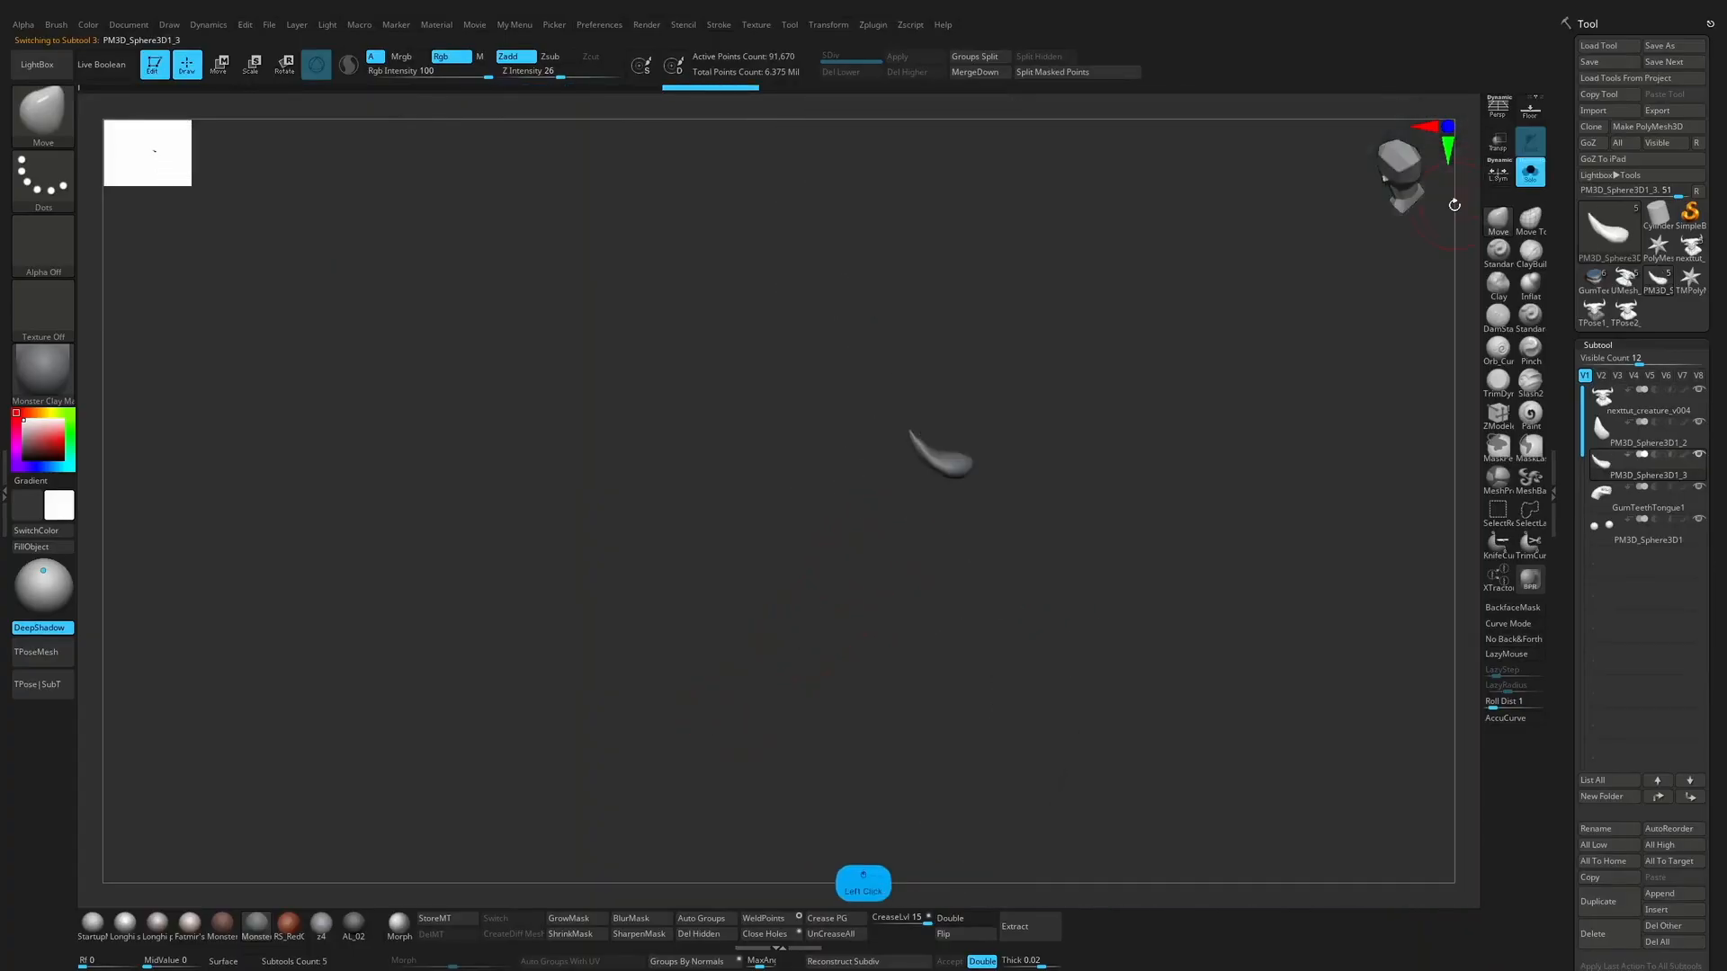
pyautogui.moveTo(999, 400)
pyautogui.mouseDown()
pyautogui.moveTo(1032, 387)
pyautogui.moveTo(951, 477)
pyautogui.moveTo(980, 417)
pyautogui.mouseUp()
pyautogui.click(1530, 171)
pyautogui.moveTo(1274, 484); pyautogui.dragTo(998, 424)
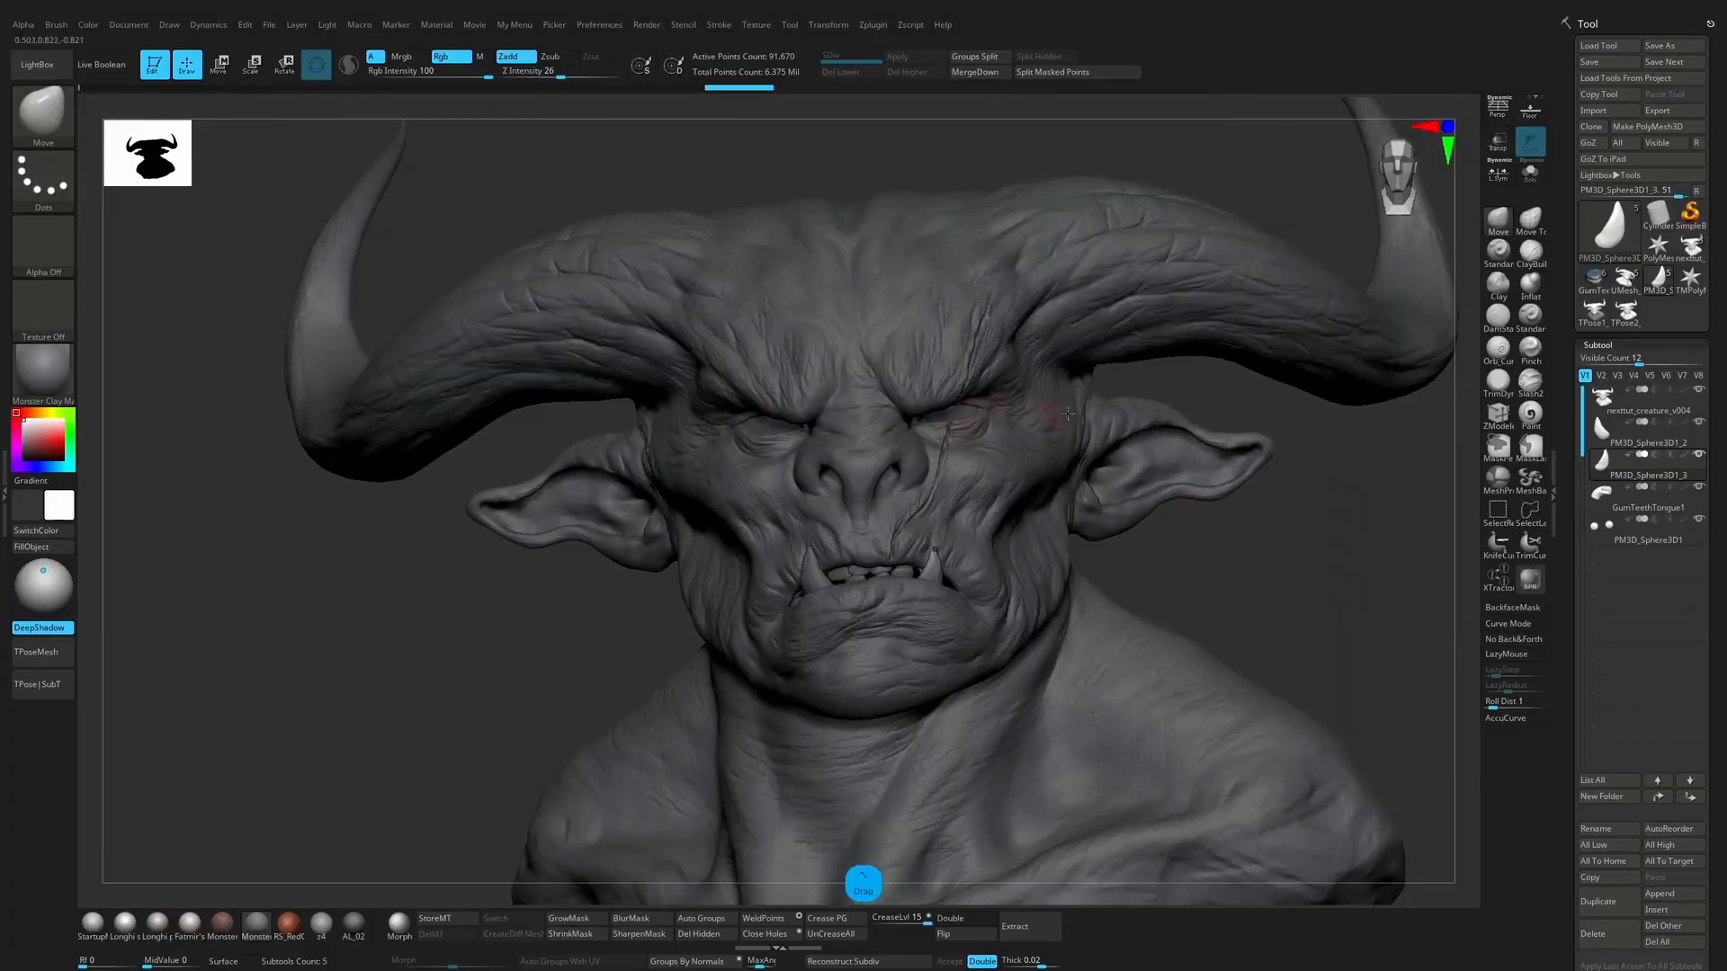
# Step: Select the eyes subtool and activate Dynamic Subdiv on it
pyautogui.moveTo(1259, 536); pyautogui.dragTo(1280, 605)
pyautogui.keyDown('alt'); pyautogui.click(1021, 332); pyautogui.keyUp('alt')
pyautogui.hotkey('ctrl', 'd')
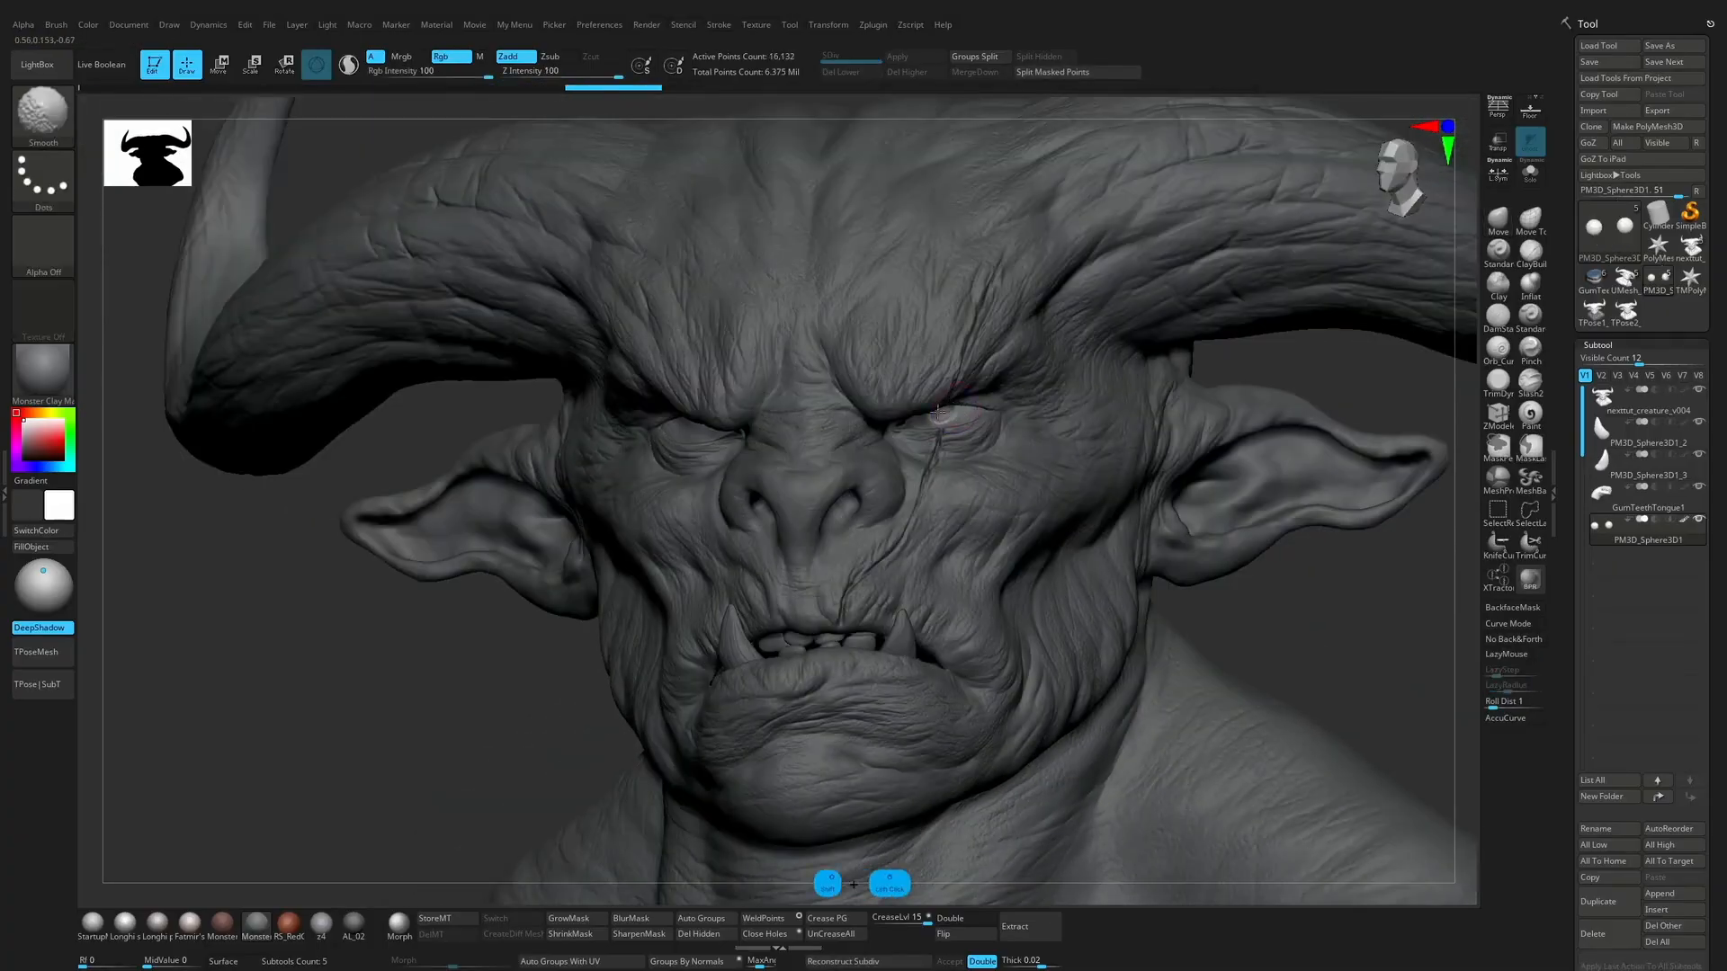
pyautogui.press('d')
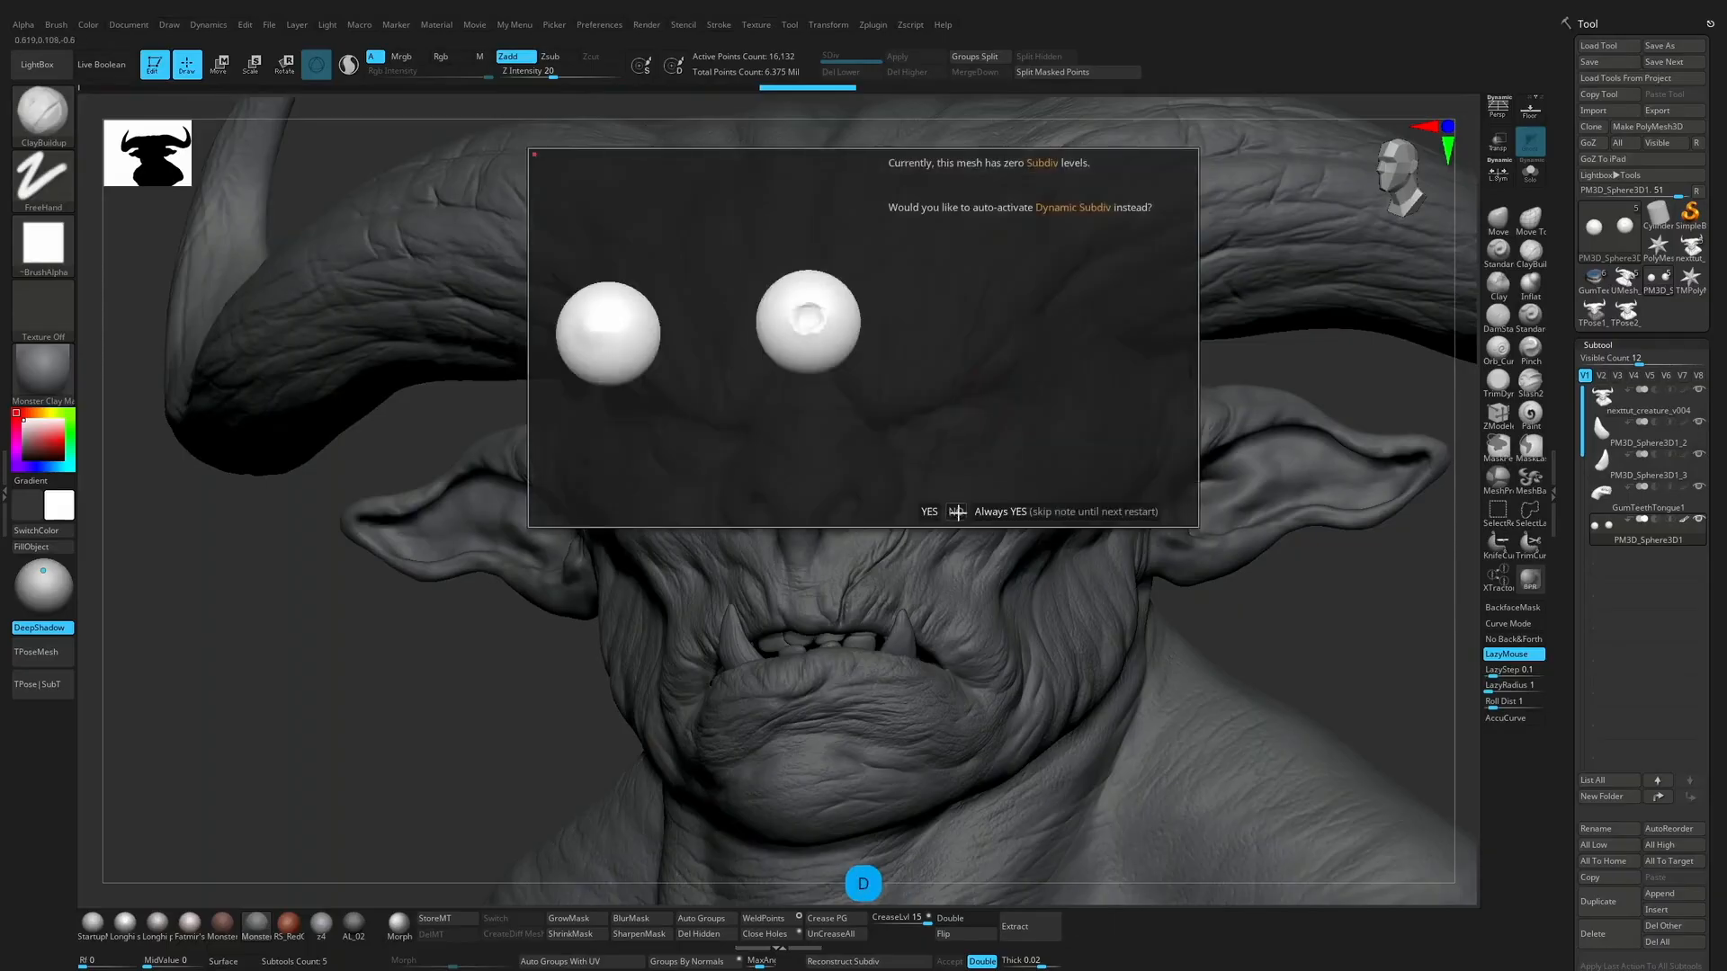
pyautogui.click(929, 511)
# Step: Smooth the surface of the eyeball on the unscarred side of the face
pyautogui.keyDown('alt'); pyautogui.moveTo(1247, 648); pyautogui.dragTo(936, 489); pyautogui.keyUp('alt')
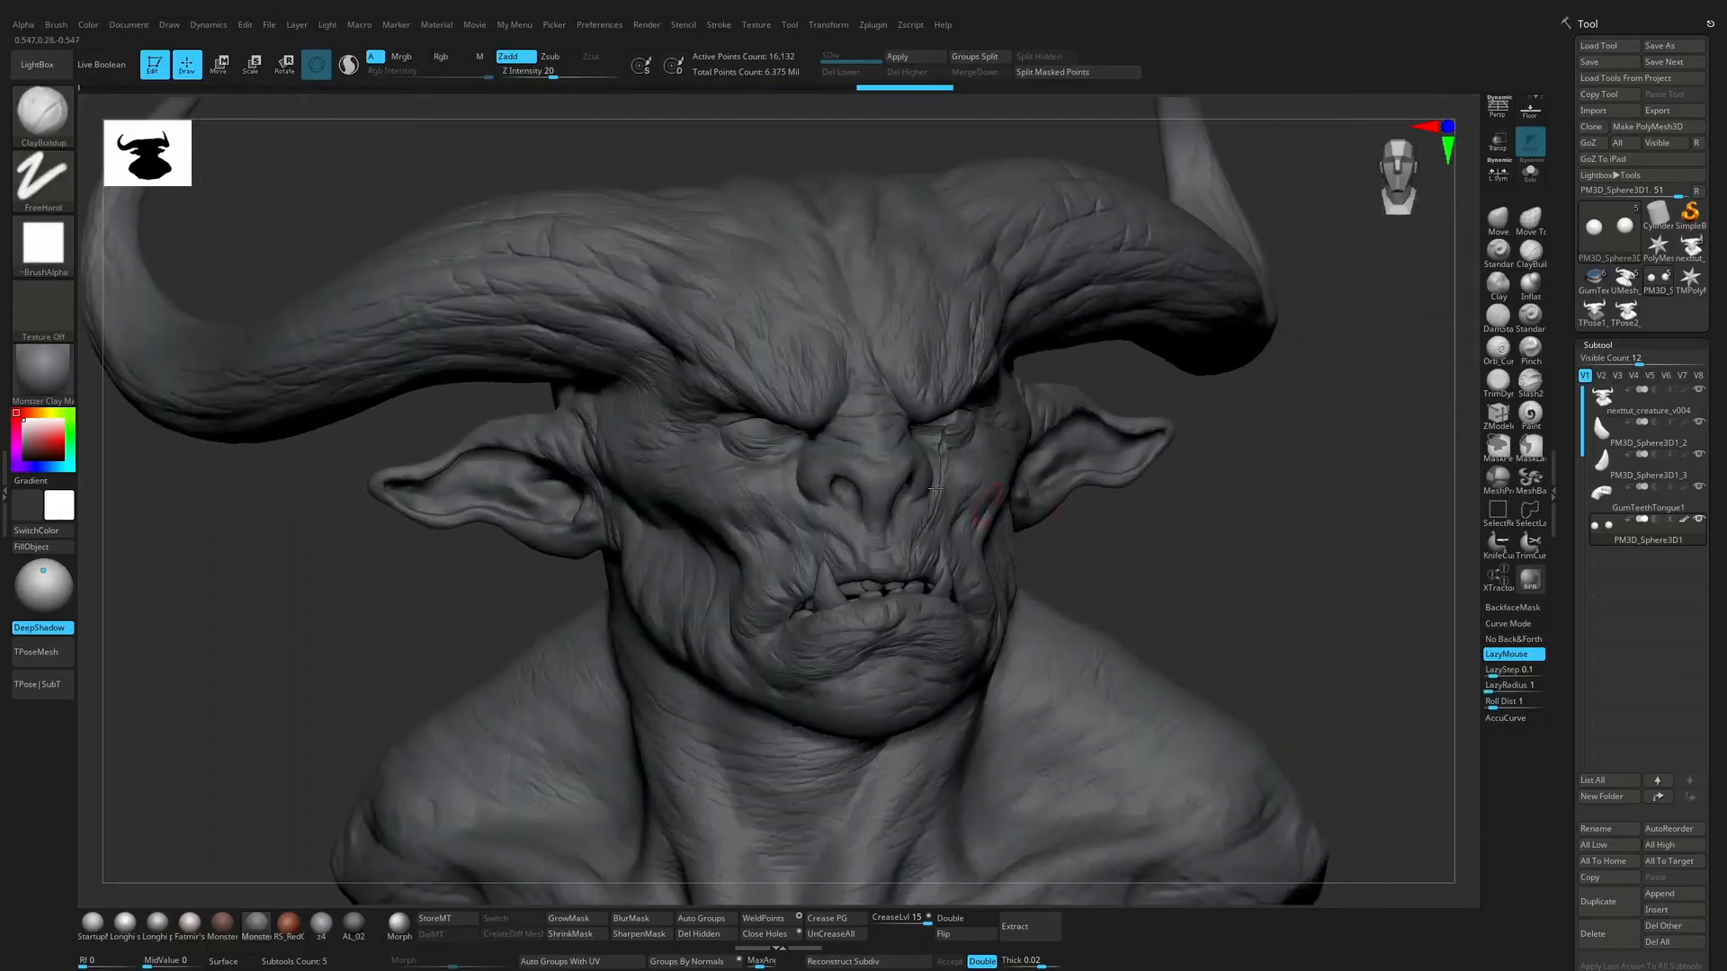
pyautogui.middleClick(770, 421)
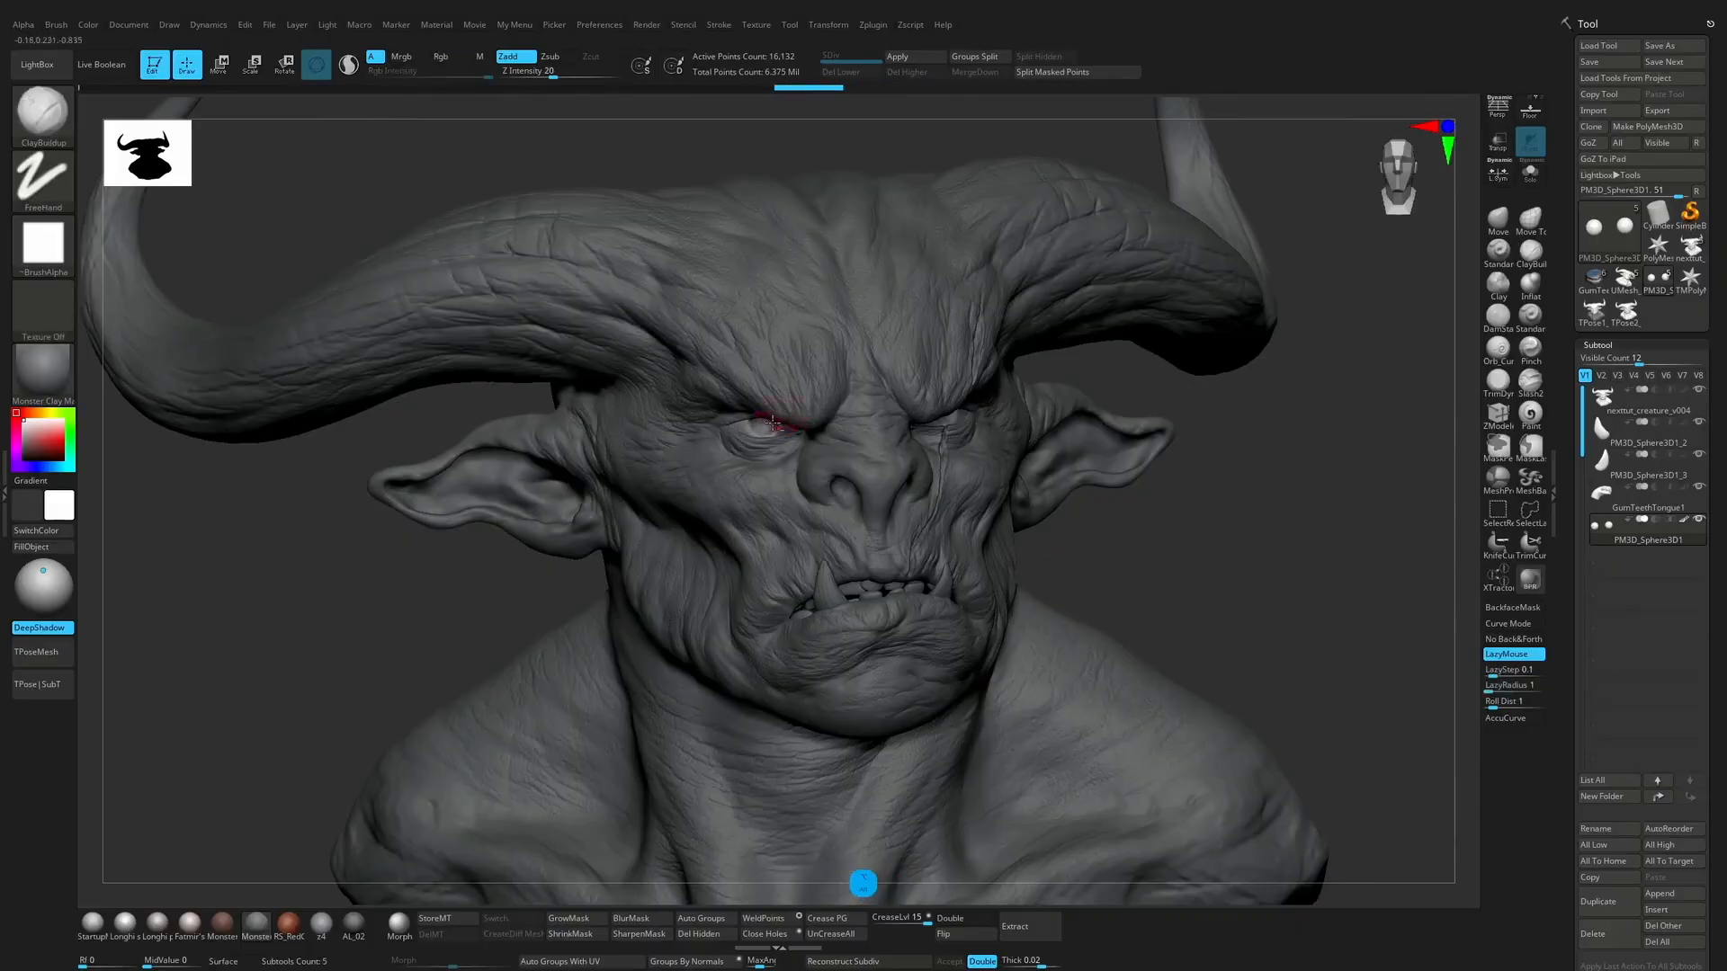
pyautogui.keyDown('shift'); pyautogui.moveTo(763, 415); pyautogui.dragTo(766, 420); pyautogui.keyUp('shift')
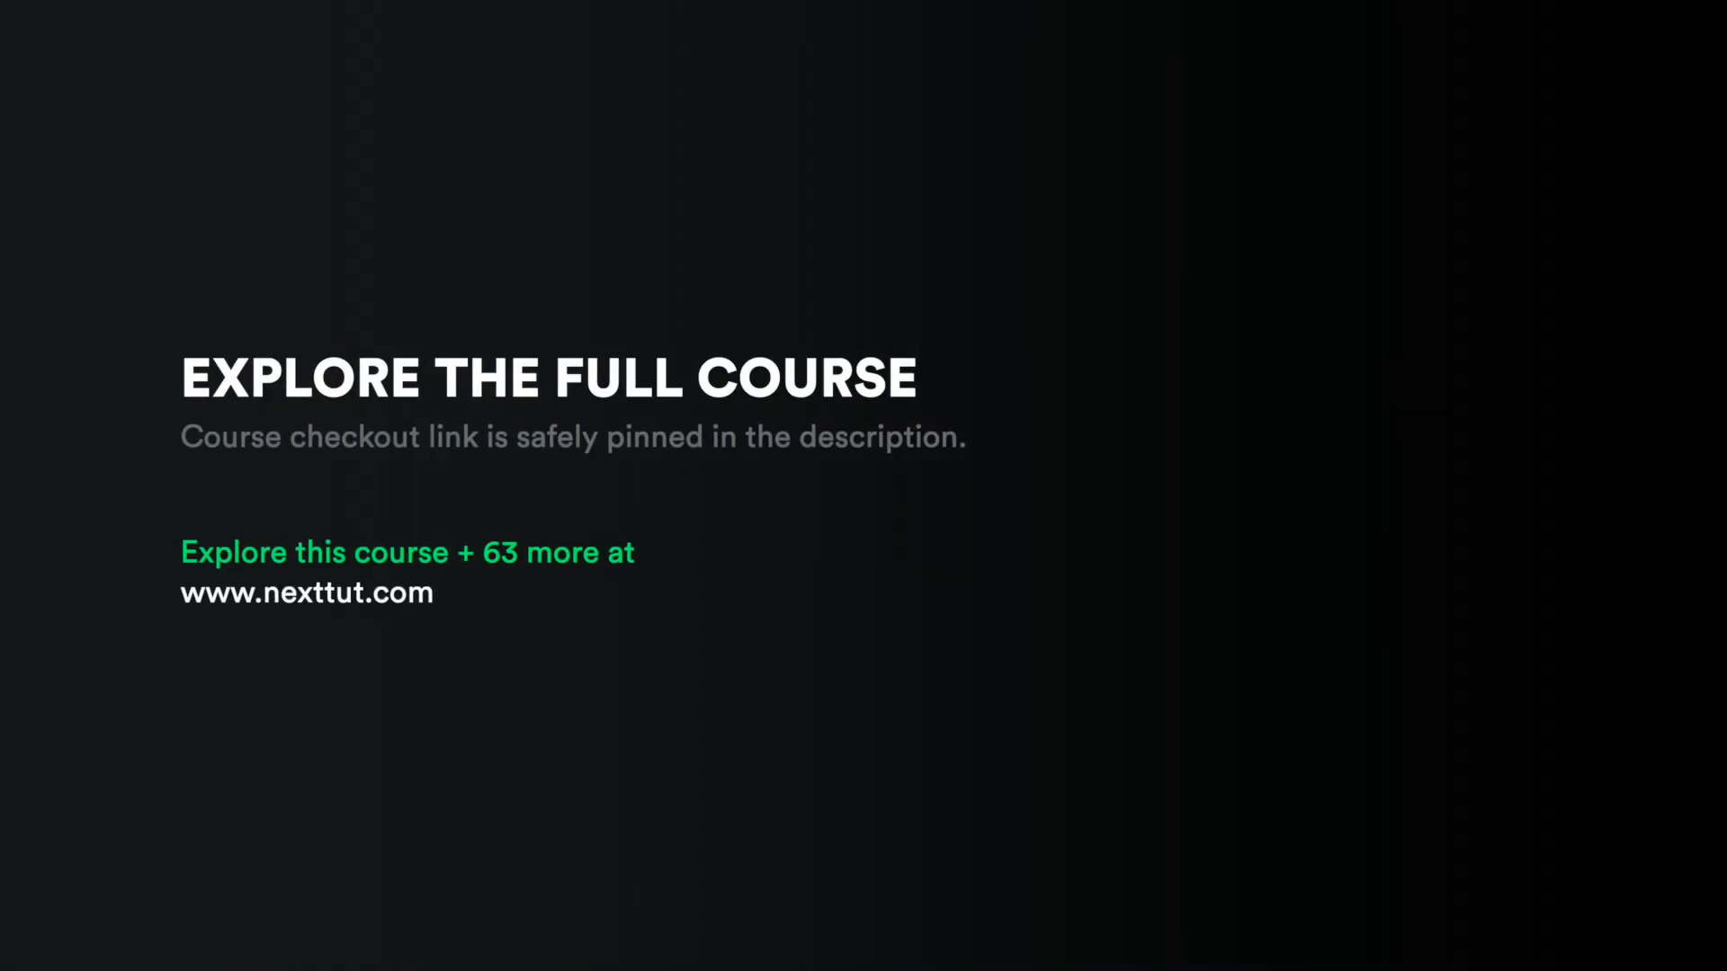